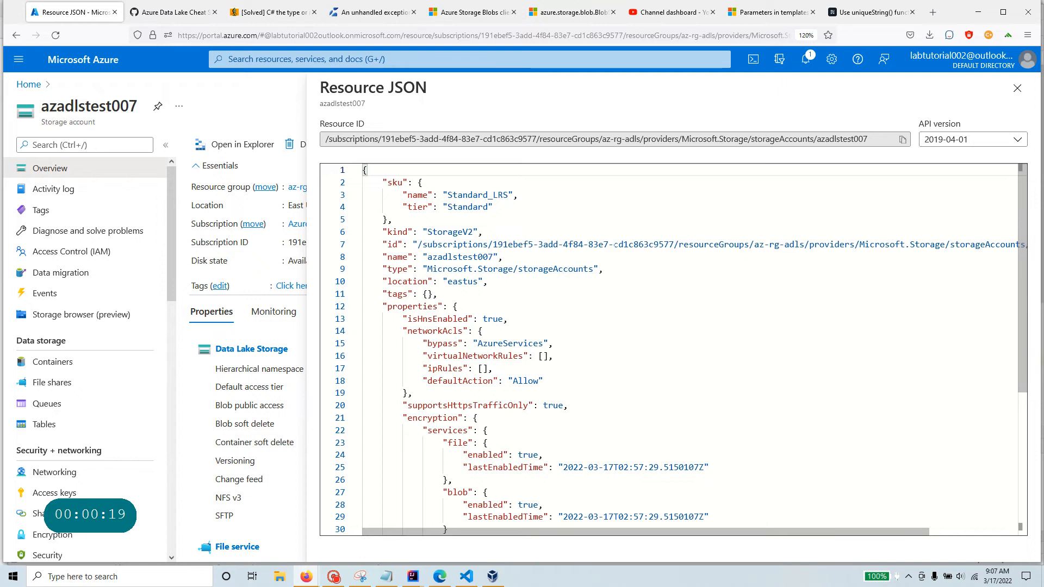
# Reopen the JSON view of storage account azadlstest007 by way of its resource group az-rg-adls.
pyautogui.click(1017, 88)
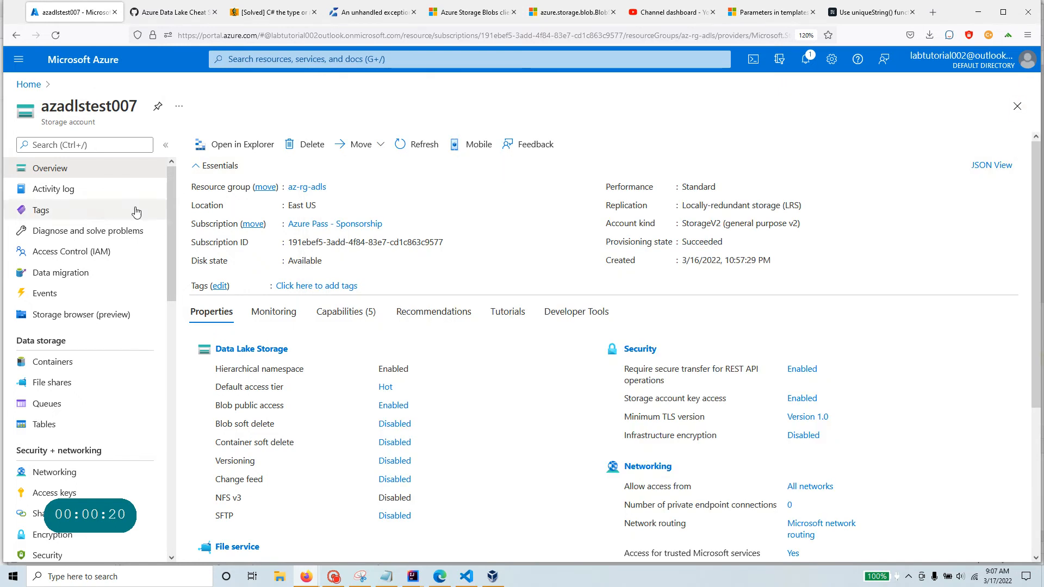
pyautogui.click(29, 84)
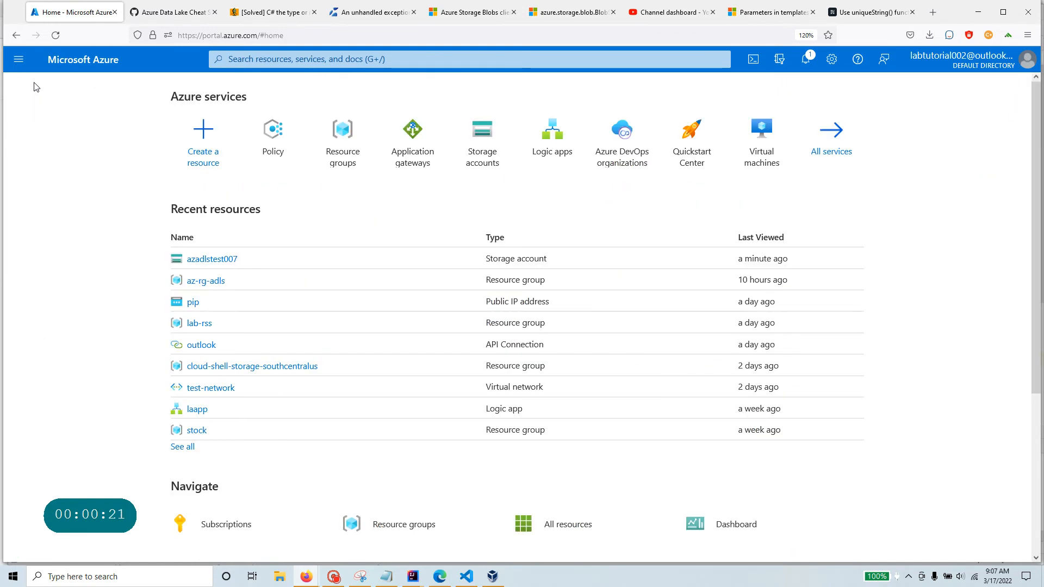
pyautogui.click(358, 154)
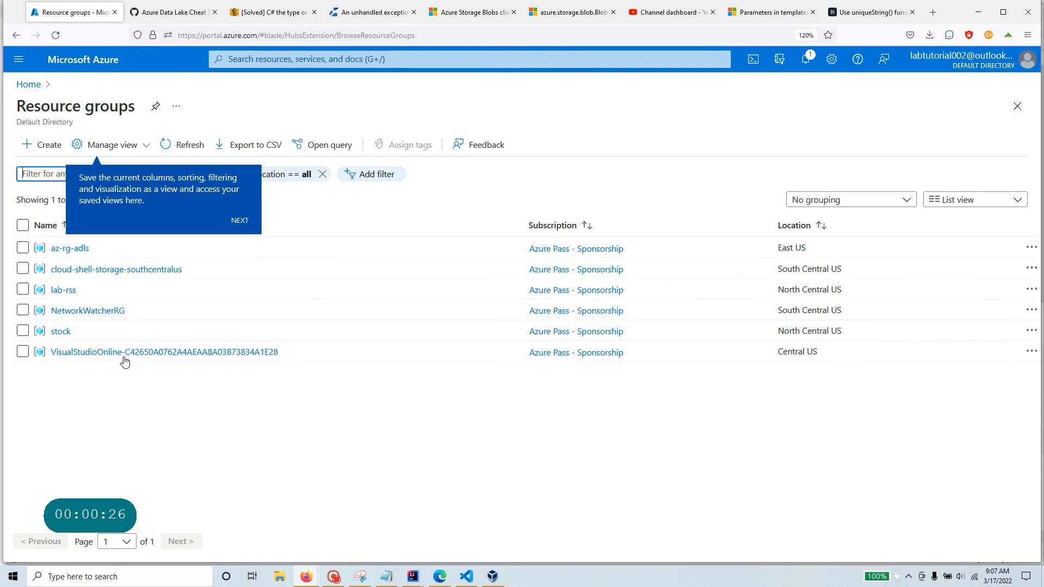
pyautogui.click(81, 250)
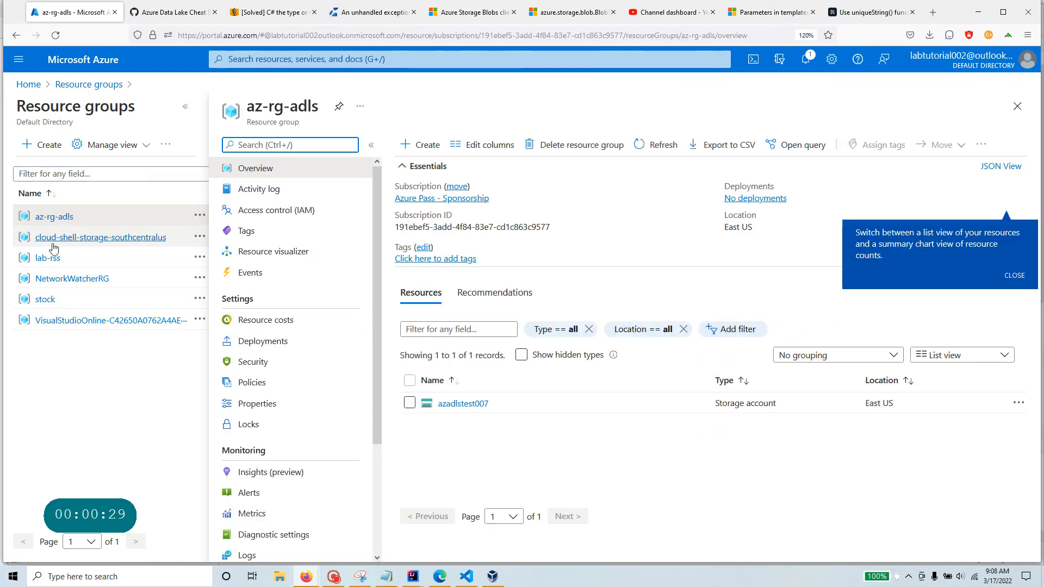
pyautogui.click(469, 411)
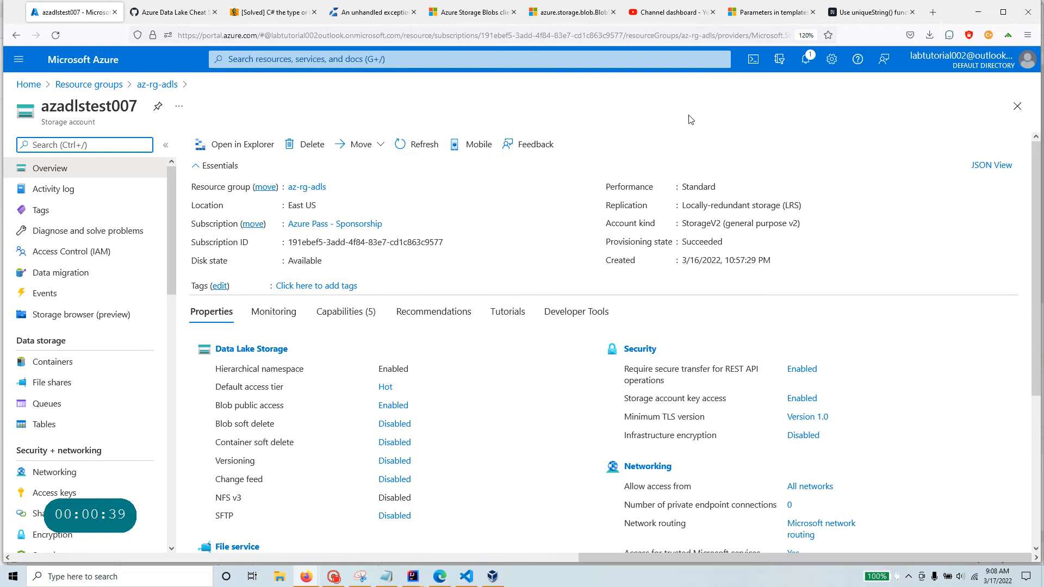
pyautogui.click(991, 164)
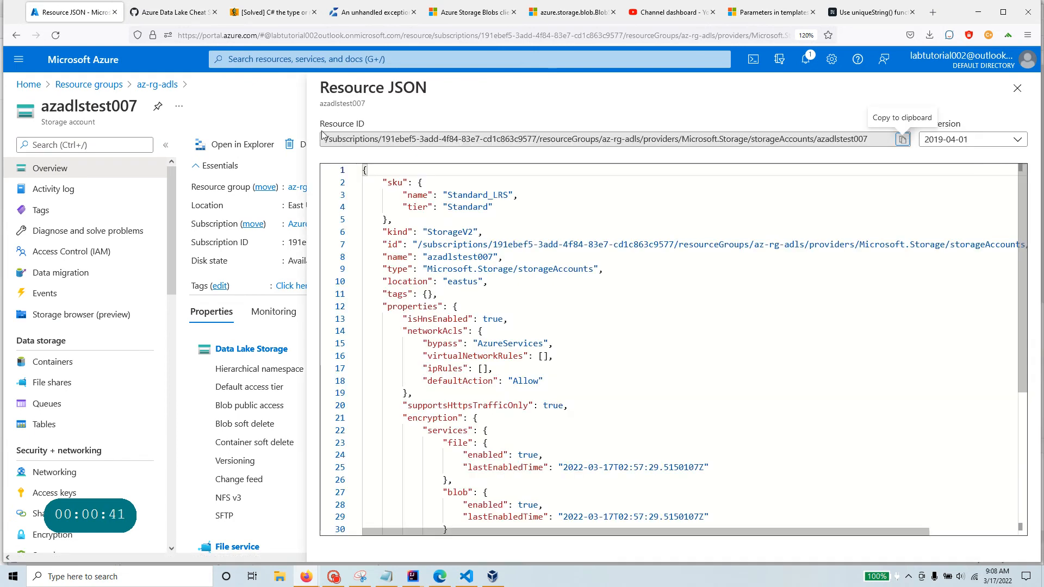
# Examine the storage account's resource ID, highlighting its subscription, resource group and provider segments.
pyautogui.moveTo(325, 139); pyautogui.dragTo(877, 139)
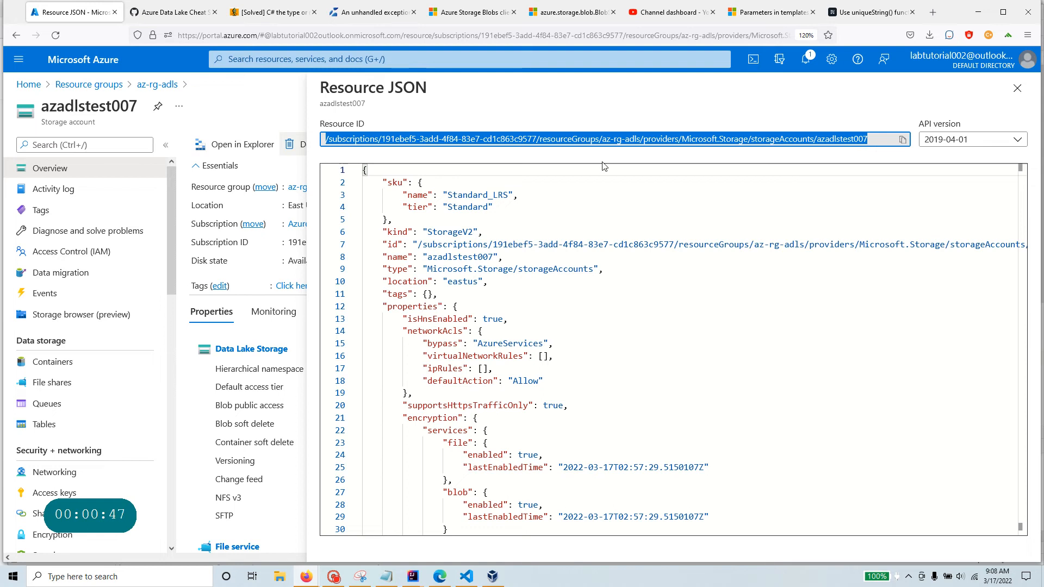
pyautogui.click(533, 149)
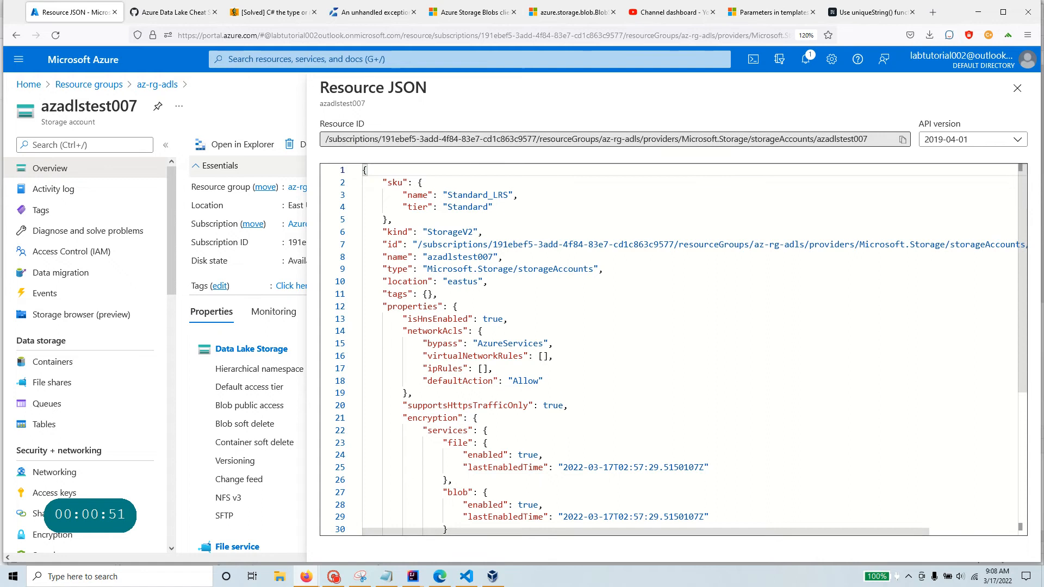
pyautogui.moveTo(381, 139); pyautogui.dragTo(681, 140)
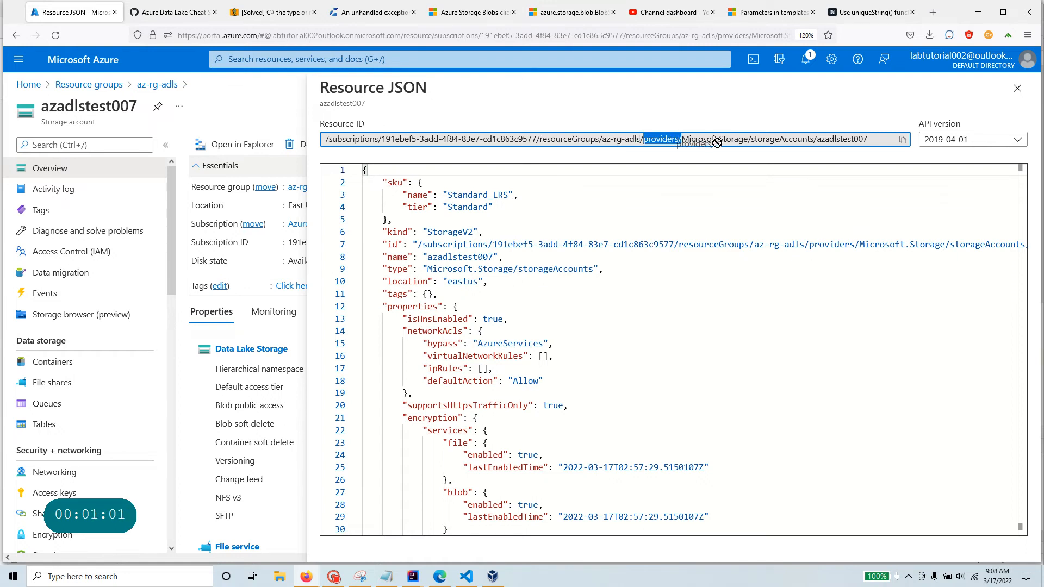
pyautogui.moveTo(748, 139); pyautogui.dragTo(672, 140)
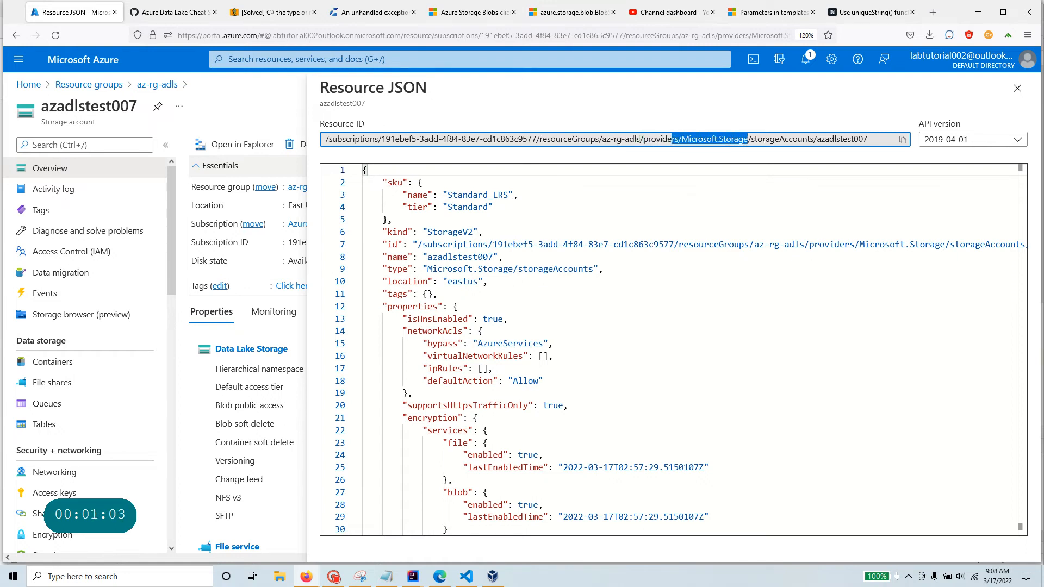
pyautogui.moveTo(748, 139); pyautogui.dragTo(324, 139)
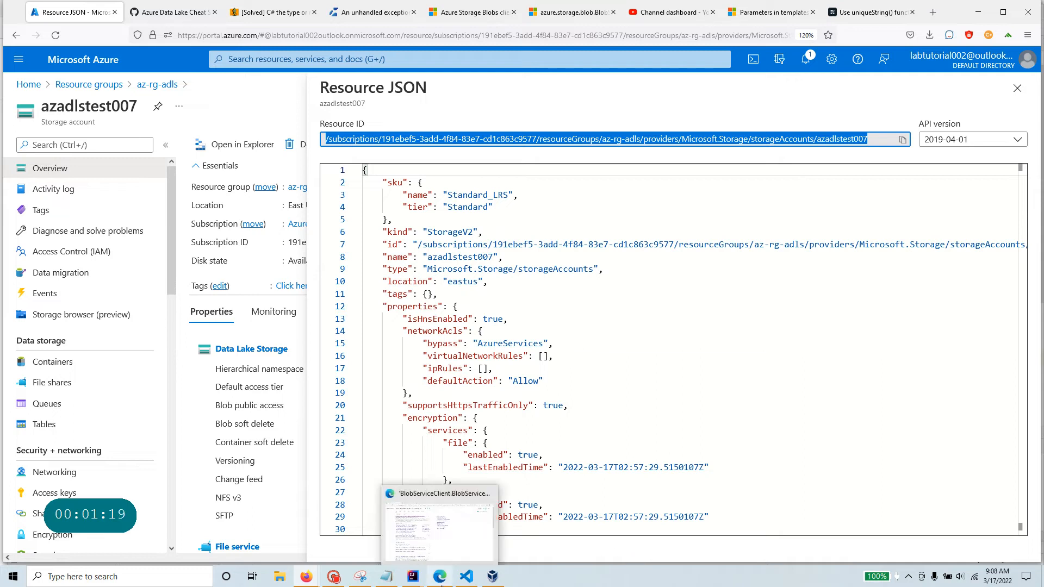
# Open a new Notepad window beside the resource JSON and write "GUID - Globally Unique ID" on its first line.
pyautogui.moveTo(382, 579)
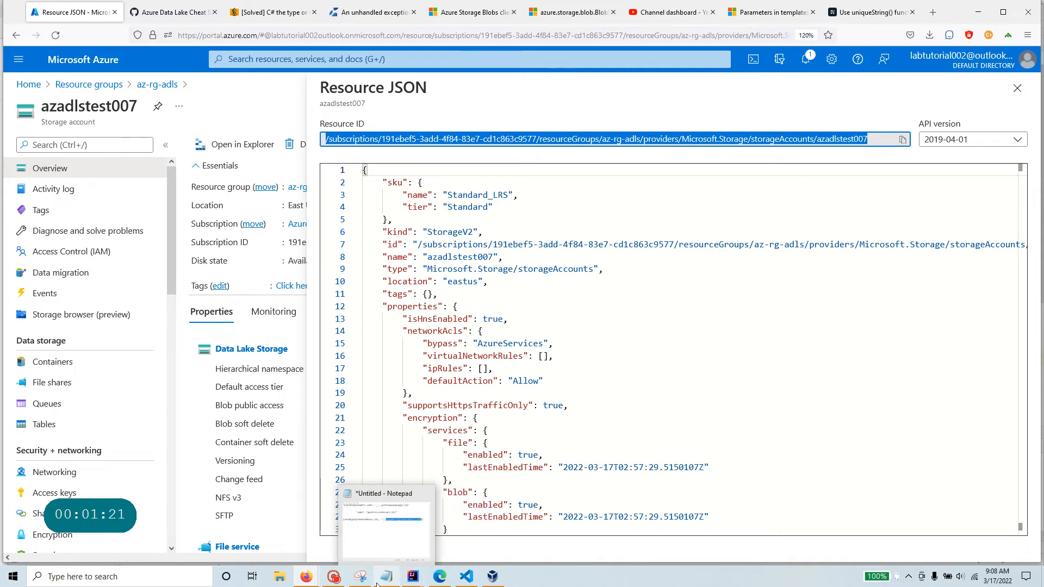
pyautogui.rightClick(382, 580)
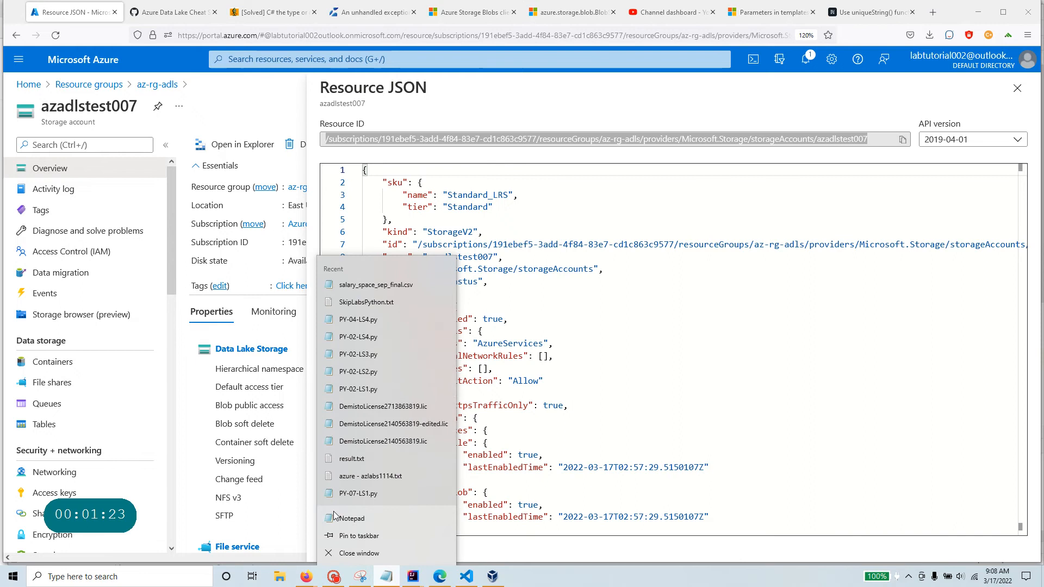
pyautogui.click(348, 519)
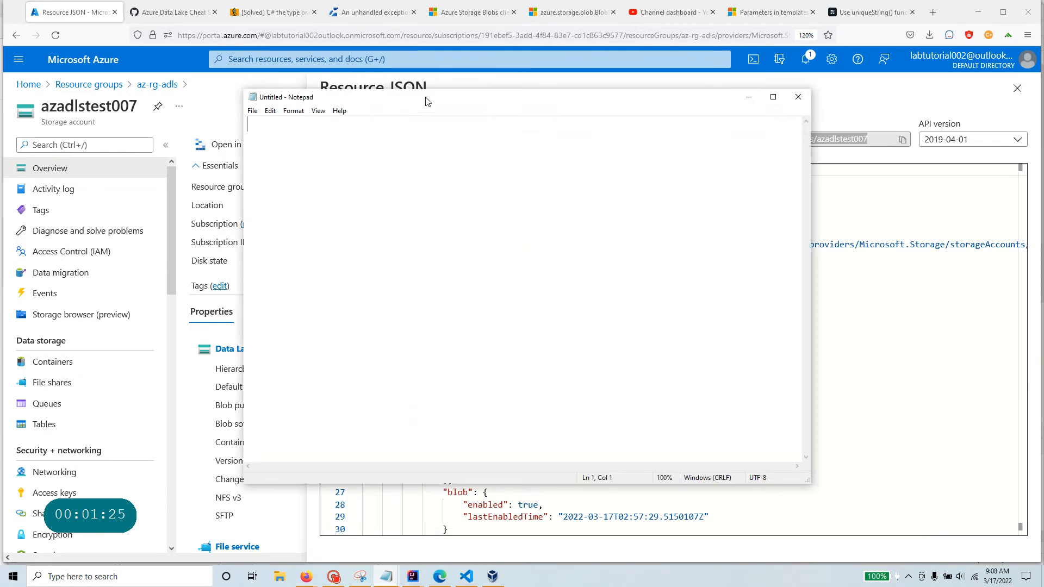
pyautogui.moveTo(431, 87); pyautogui.dragTo(625, 206)
pyautogui.write('GUI')
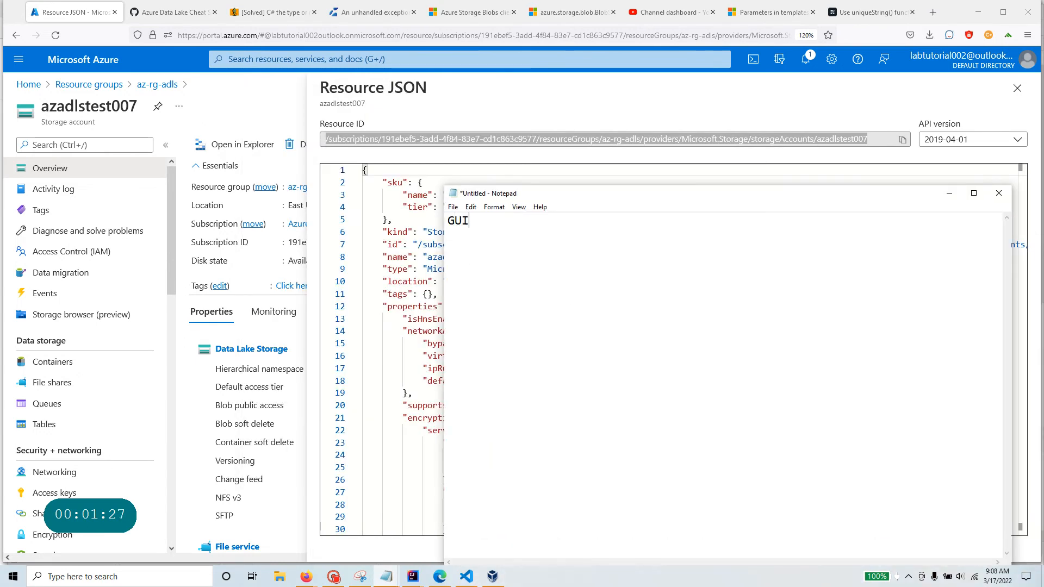
pyautogui.write('D ')
pyautogui.write('- G;')
pyautogui.write('loball')
pyautogui.write('y ')
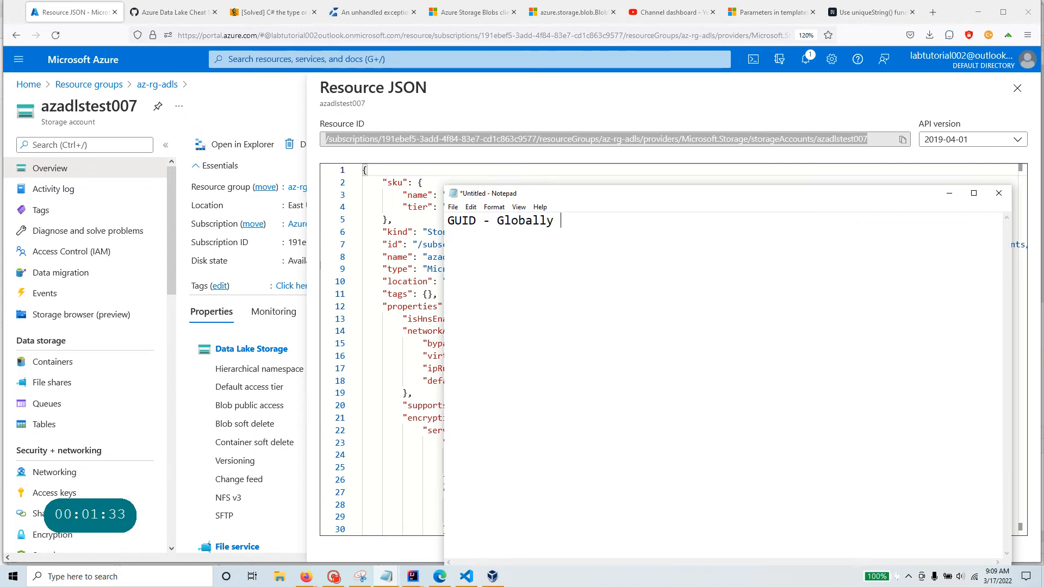
pyautogui.write('Unique ID')
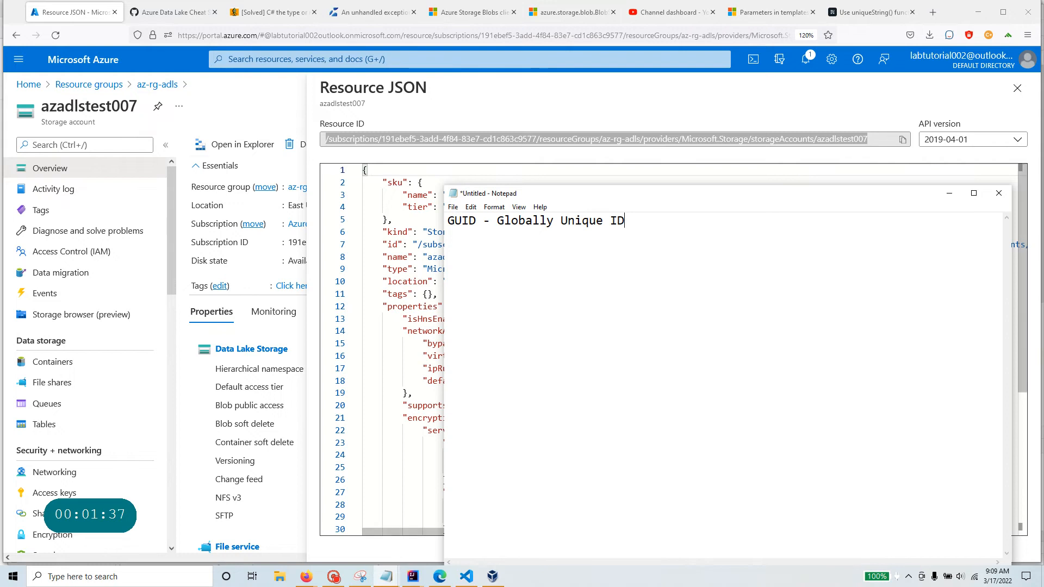
# Copy the storage account's resource ID onto the second line of the note and widen the Notepad window to fit it.
pyautogui.click(903, 139)
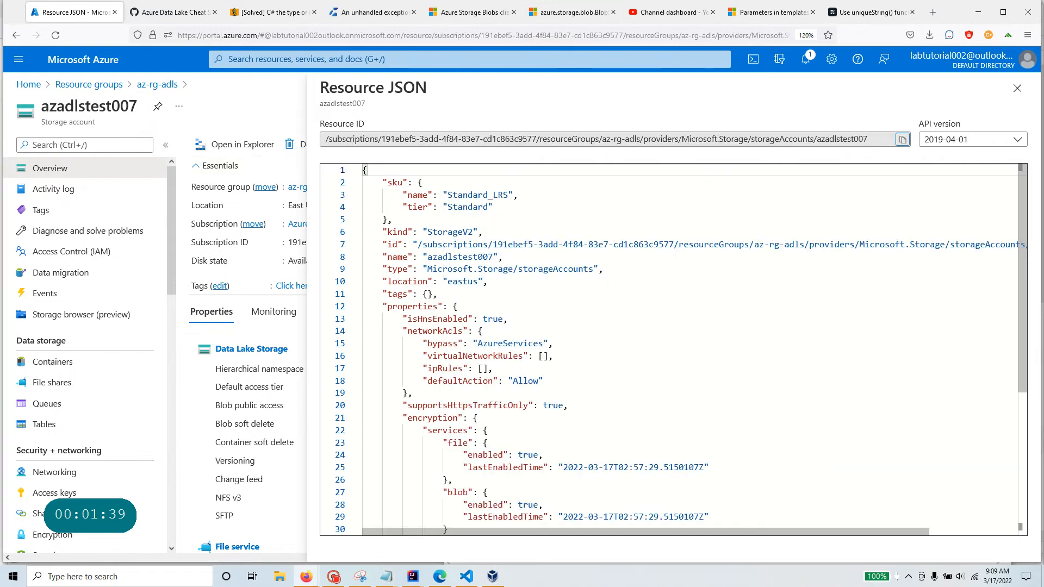
pyautogui.hotkey('alt', 'Tab')
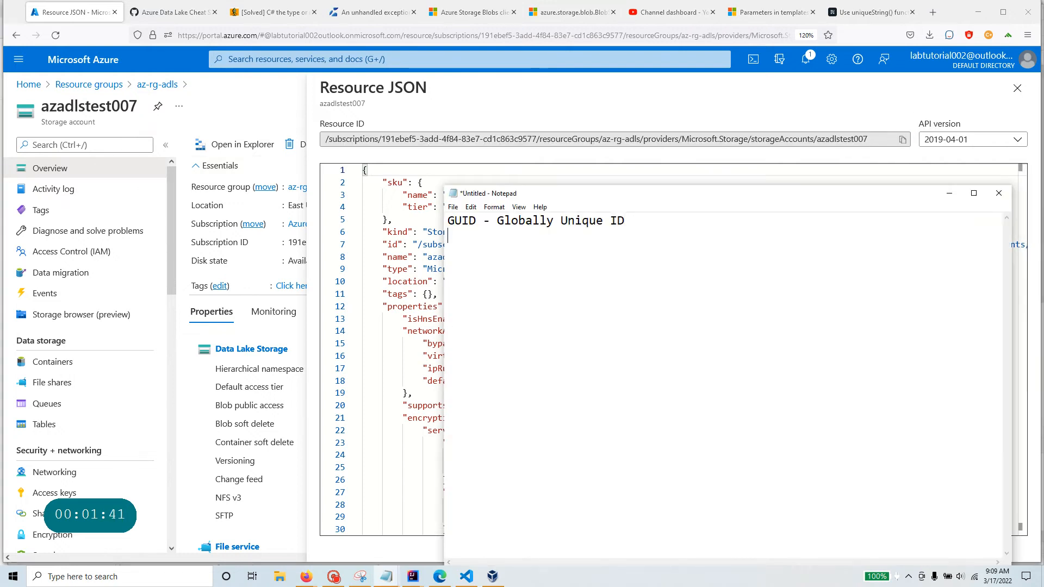
pyautogui.hotkey('ctrl', 'v')
pyautogui.moveTo(542, 194); pyautogui.dragTo(215, 68)
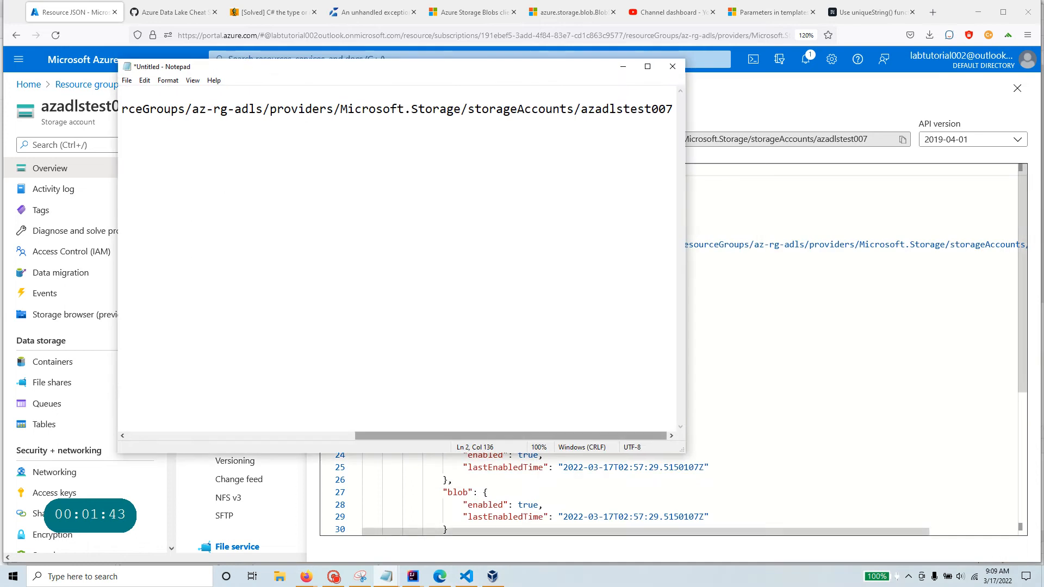
pyautogui.moveTo(685, 398); pyautogui.dragTo(1036, 400)
pyautogui.moveTo(408, 436); pyautogui.dragTo(356, 437)
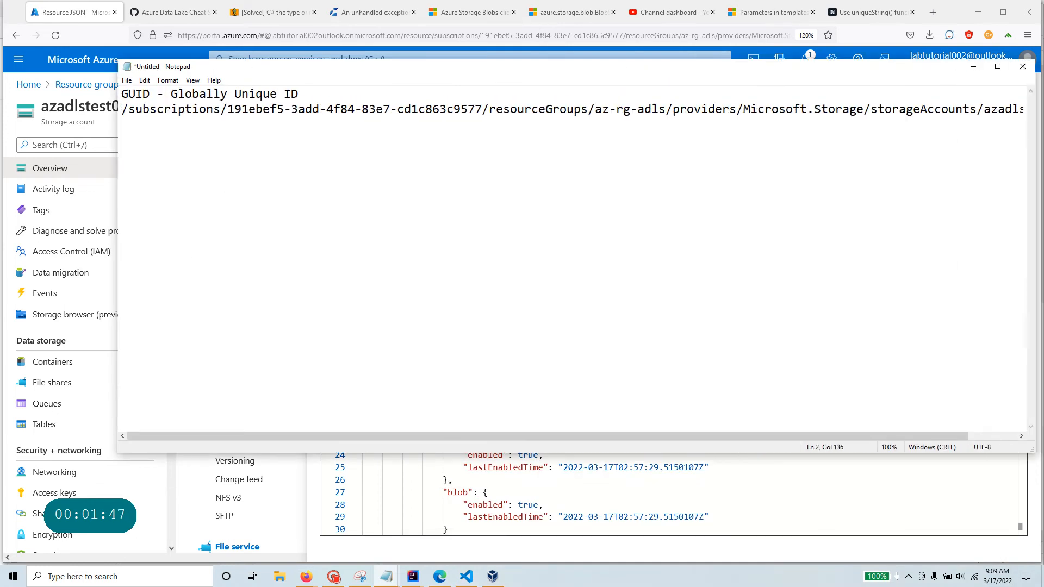
# Inspect the subscription, storage account name and resource group segments of the pasted resource ID.
pyautogui.moveTo(122, 109); pyautogui.dragTo(313, 110)
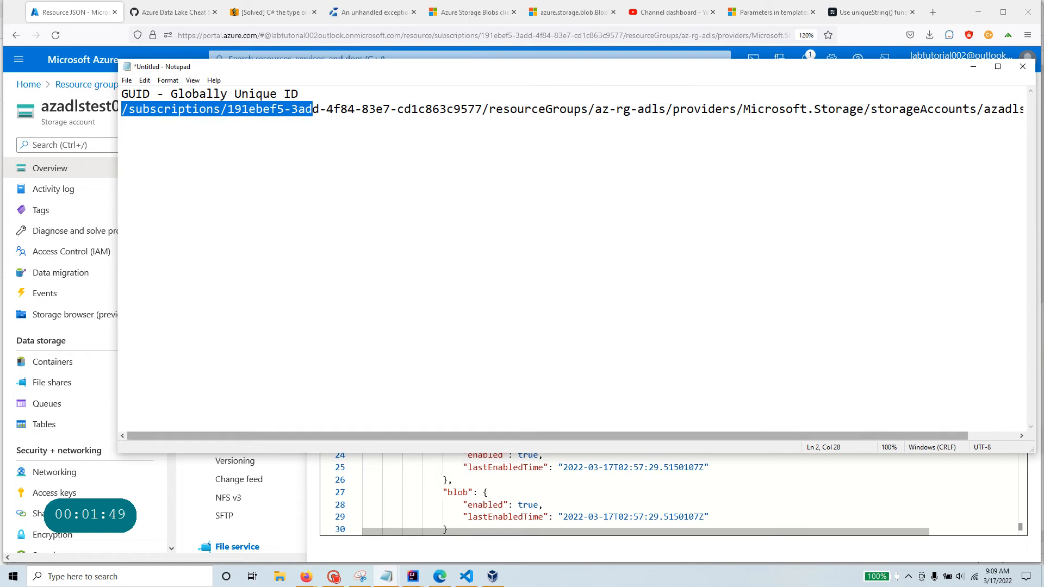
pyautogui.moveTo(800, 438); pyautogui.dragTo(848, 438)
pyautogui.moveTo(931, 109); pyautogui.dragTo(1023, 109)
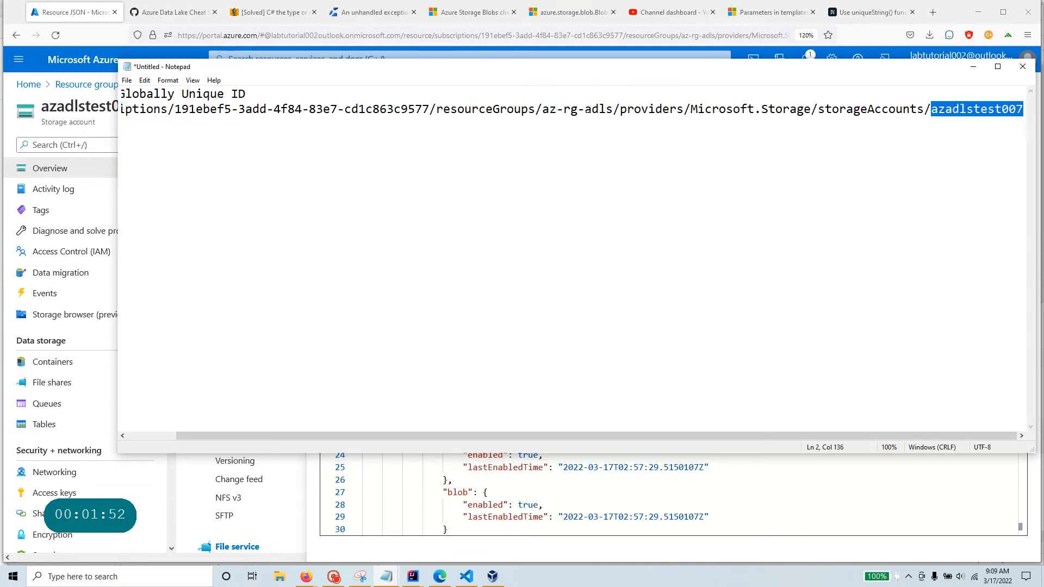
pyautogui.moveTo(613, 110); pyautogui.dragTo(542, 109)
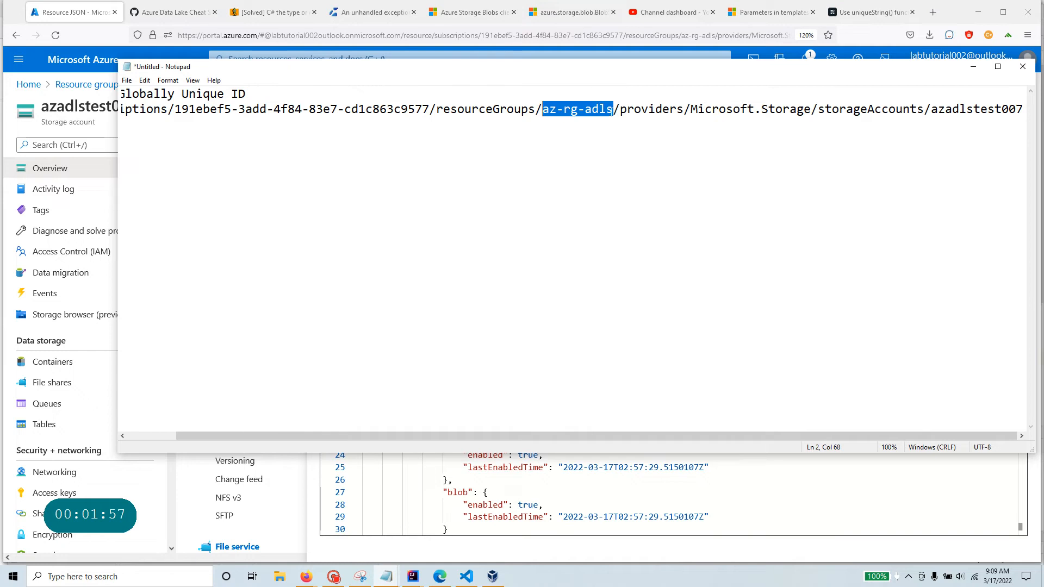
pyautogui.moveTo(584, 110); pyautogui.dragTo(587, 124)
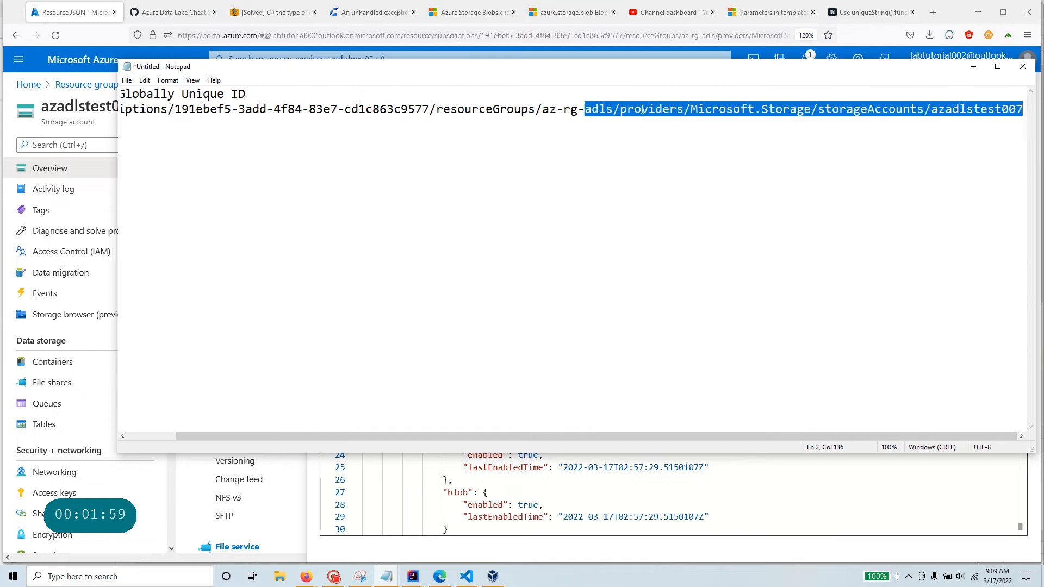
pyautogui.click(642, 110)
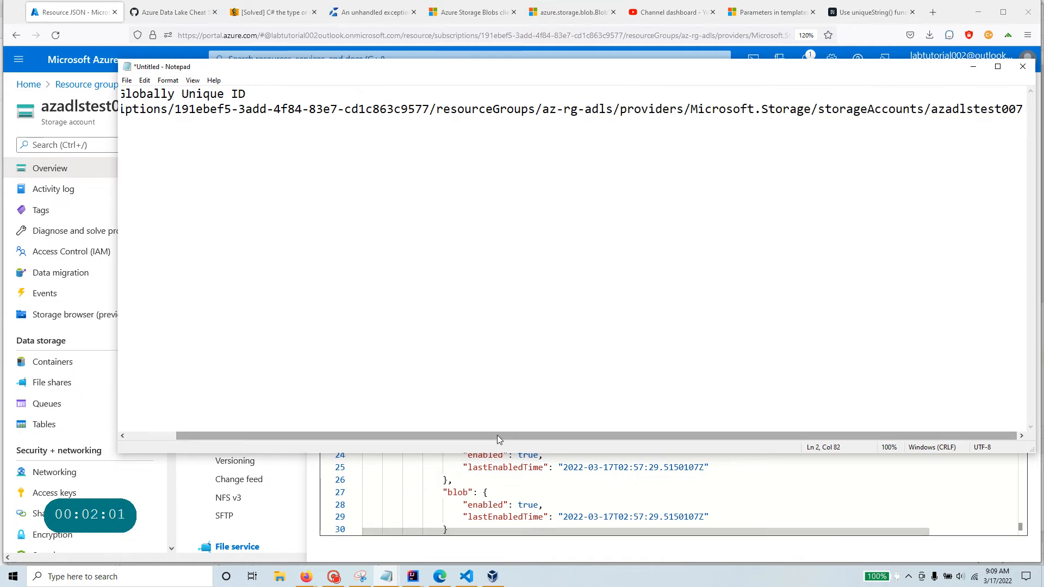
# Duplicate the resource ID onto a new line in the note, leaving one blank line between the two.
pyautogui.moveTo(499, 436); pyautogui.dragTo(443, 437)
pyautogui.moveTo(122, 110); pyautogui.dragTo(1024, 112)
pyautogui.hotkey('ctrl', 'c')
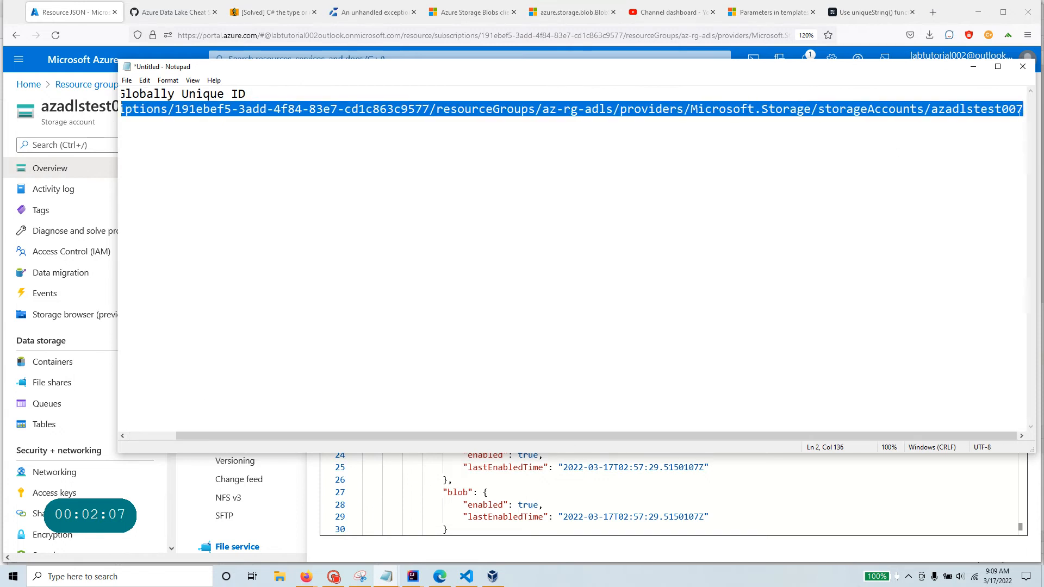
pyautogui.click(1023, 113)
pyautogui.press('Return')
pyautogui.press('Return')
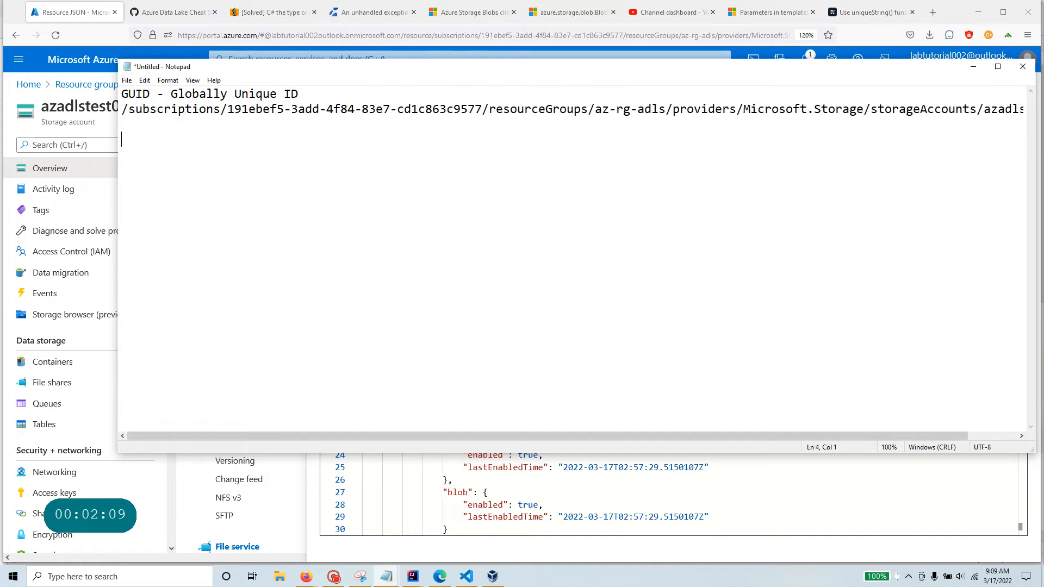
pyautogui.hotkey('ctrl', 'v')
# Change the resource group name in the duplicated resource ID to az-rg-adls2.
pyautogui.click(613, 140)
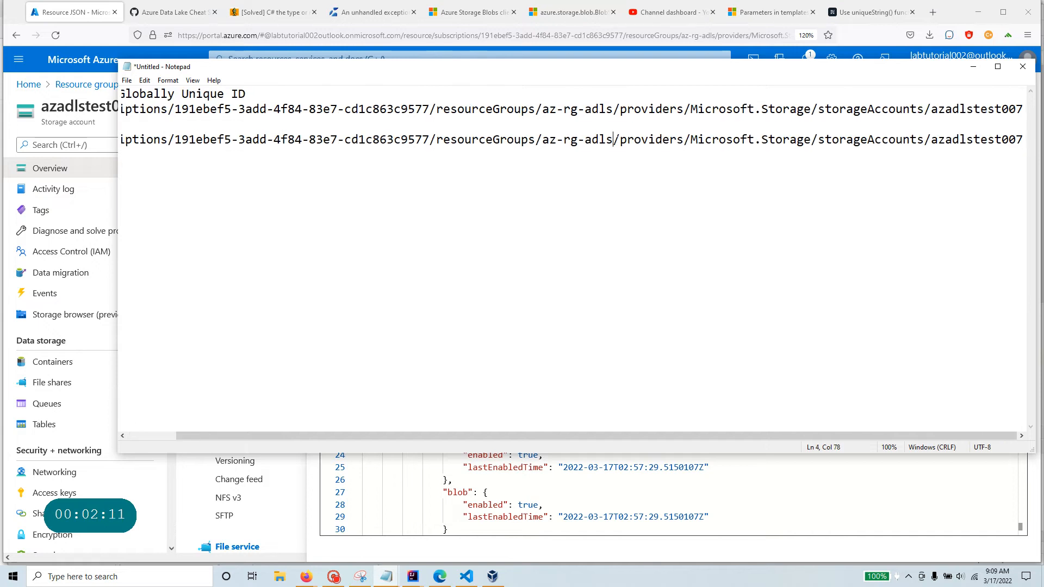
pyautogui.write('2')
pyautogui.moveTo(620, 139); pyautogui.dragTo(1024, 140)
pyautogui.moveTo(931, 140); pyautogui.dragTo(1015, 139)
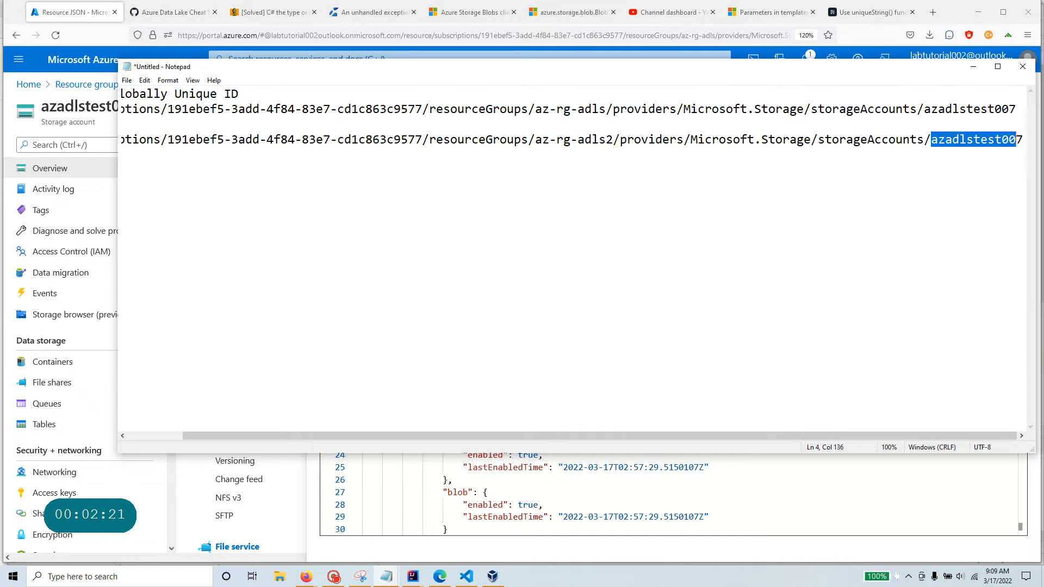
# Remove the blank line between the two resource IDs so they sit directly under each other.
pyautogui.moveTo(595, 438); pyautogui.dragTo(415, 422)
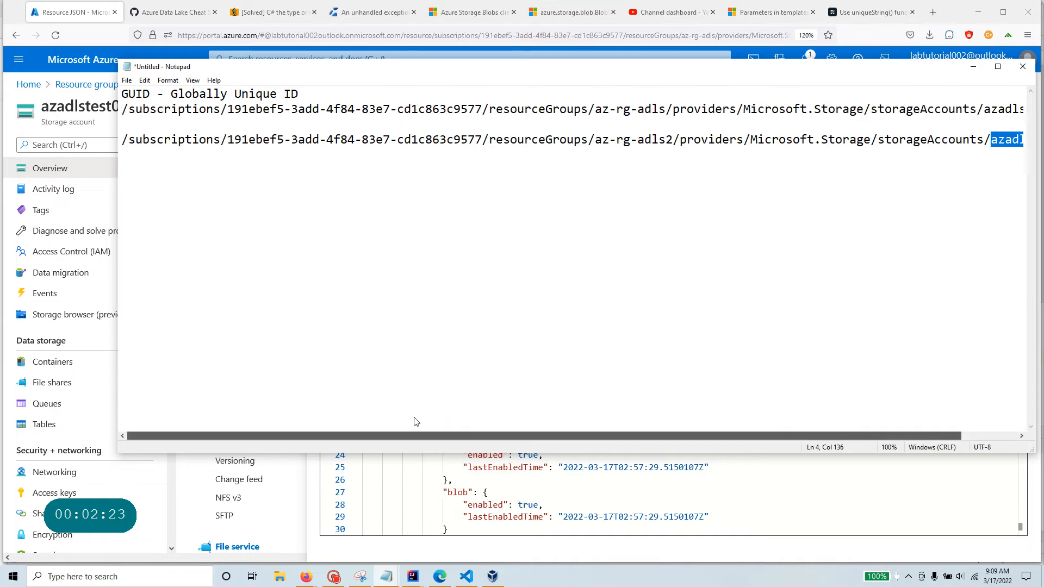
pyautogui.press('Up')
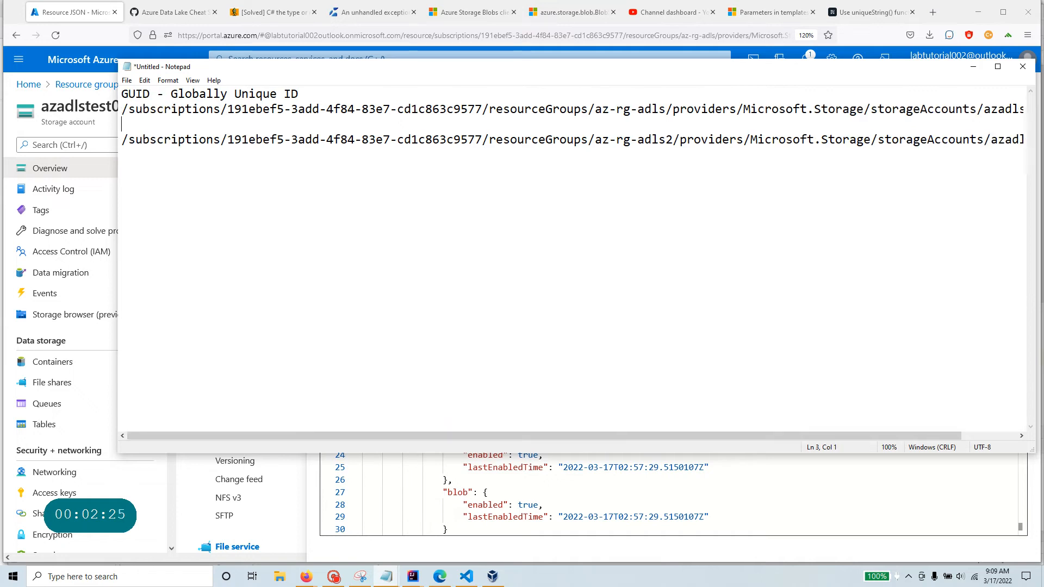
pyautogui.press('BackSpace')
# Compare the storage account names and resource group segments of the two resource IDs.
pyautogui.moveTo(348, 435); pyautogui.dragTo(292, 435)
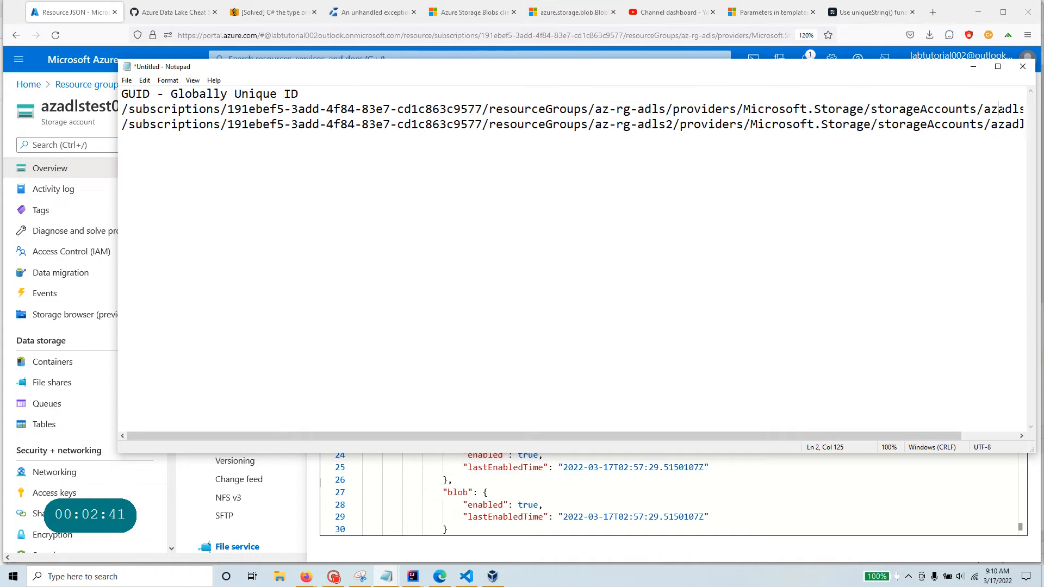
pyautogui.press('Left')
pyautogui.press('Left')
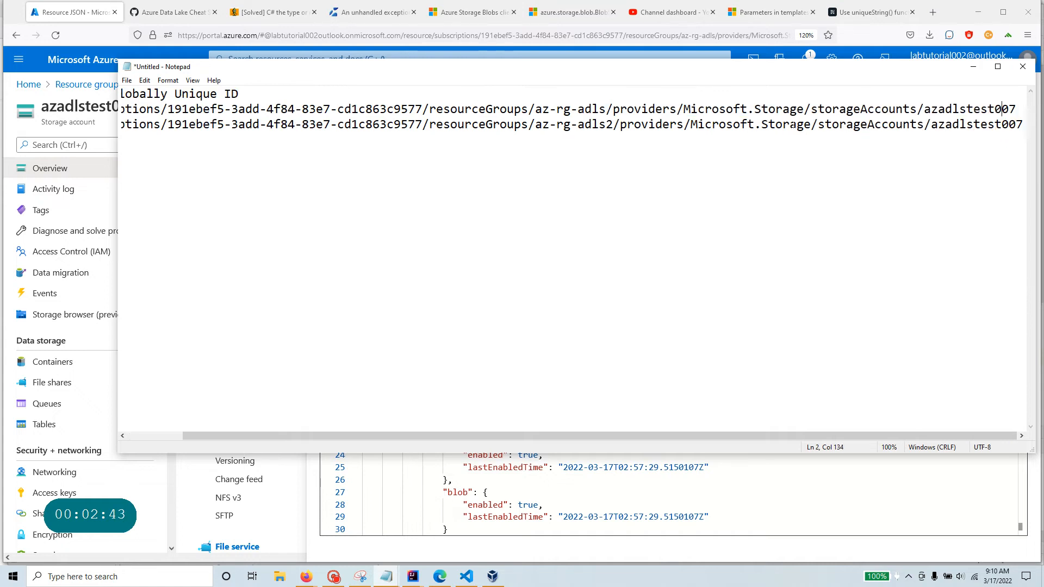
pyautogui.moveTo(613, 124); pyautogui.dragTo(530, 126)
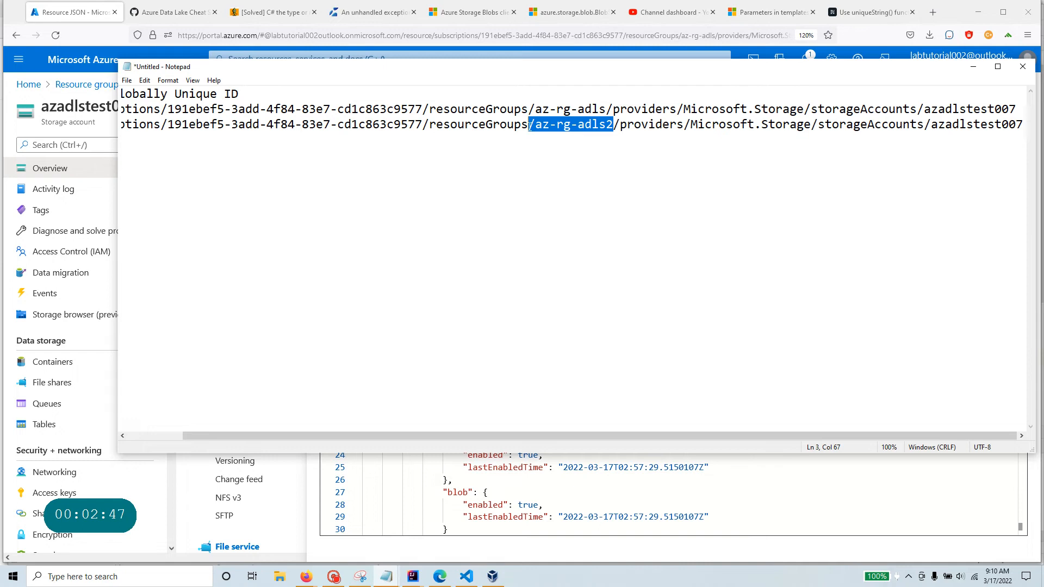
# Add the line TAG - GUID : "UNIQUE STRING" below the two resource IDs, separated from them by one blank line.
pyautogui.moveTo(559, 437); pyautogui.dragTo(497, 439)
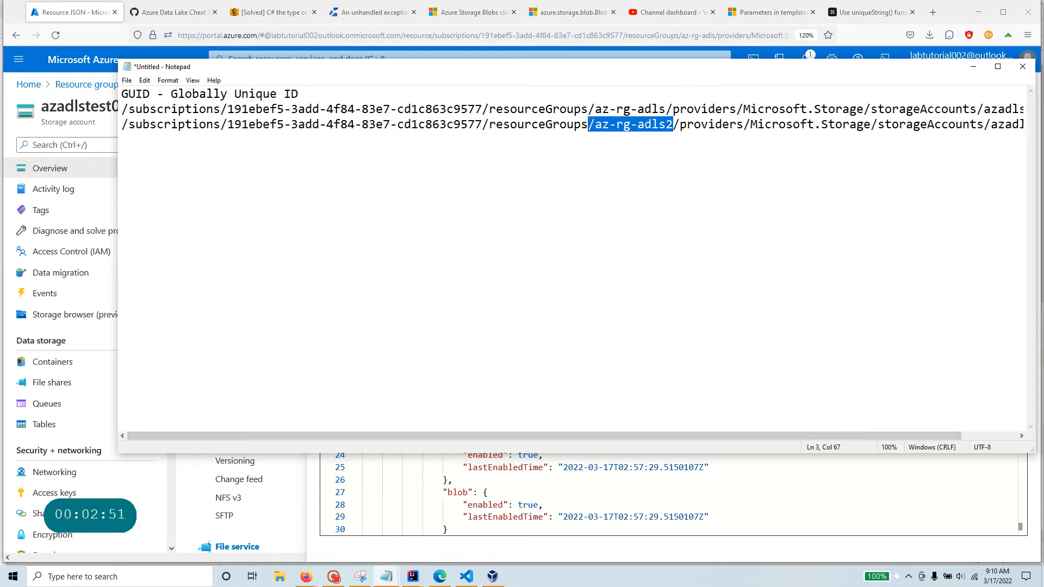
pyautogui.moveTo(651, 436); pyautogui.dragTo(707, 437)
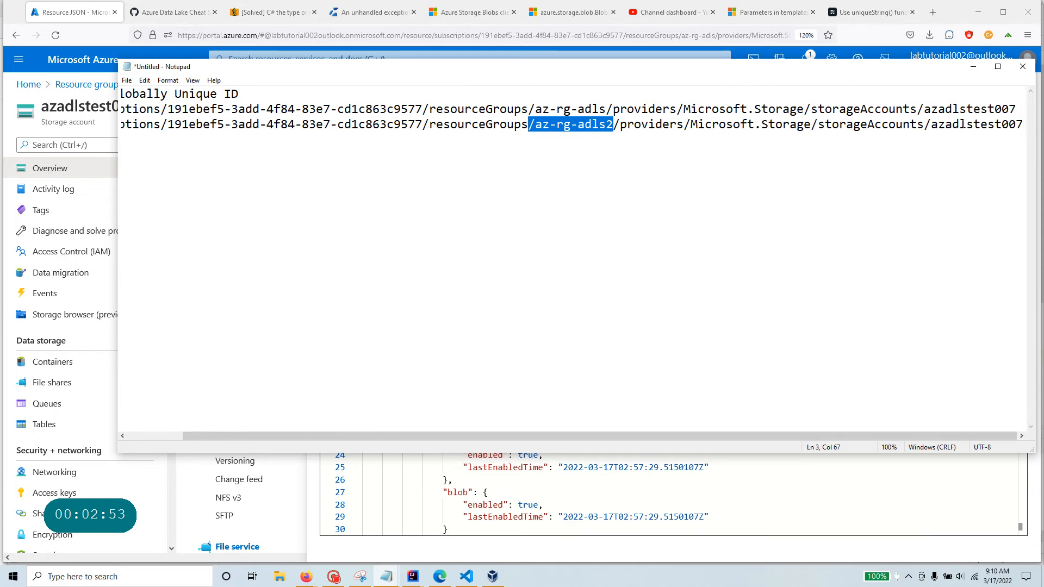
pyautogui.press('End')
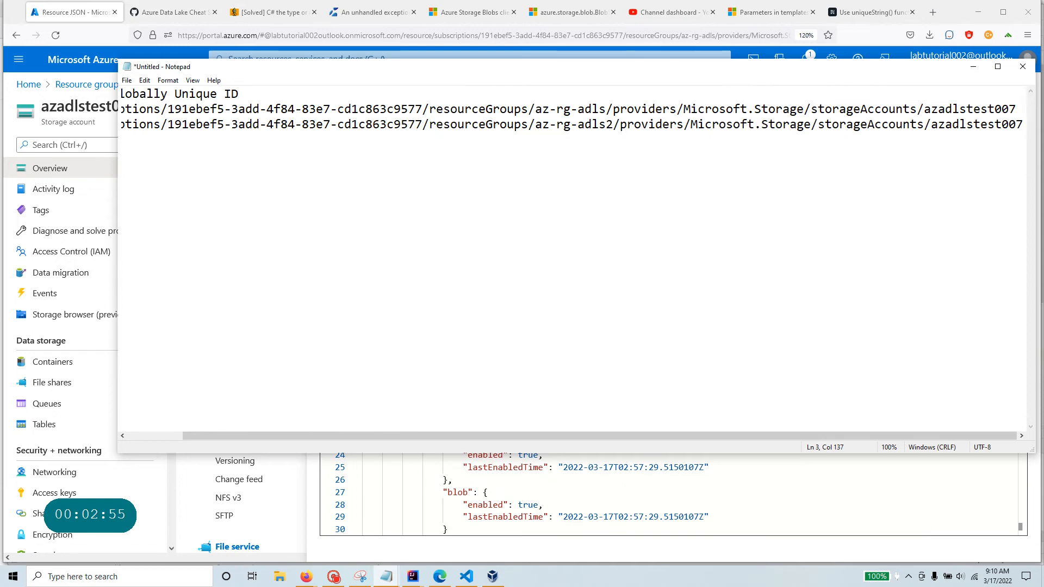
pyautogui.moveTo(825, 436); pyautogui.dragTo(868, 419)
pyautogui.press('Return')
pyautogui.press('Return')
pyautogui.write('TAG')
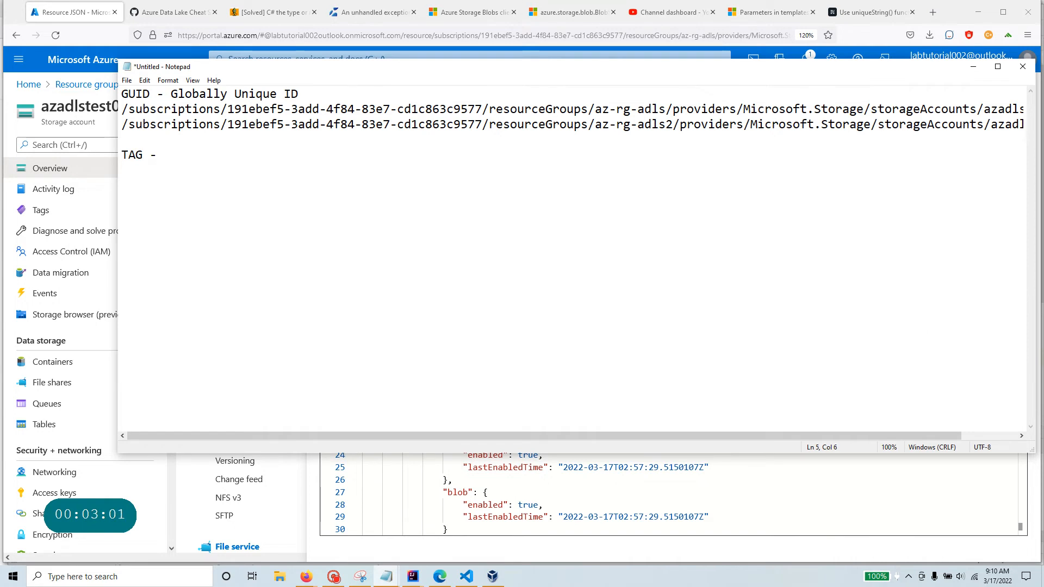
pyautogui.write(' - GUID : "UNIQ')
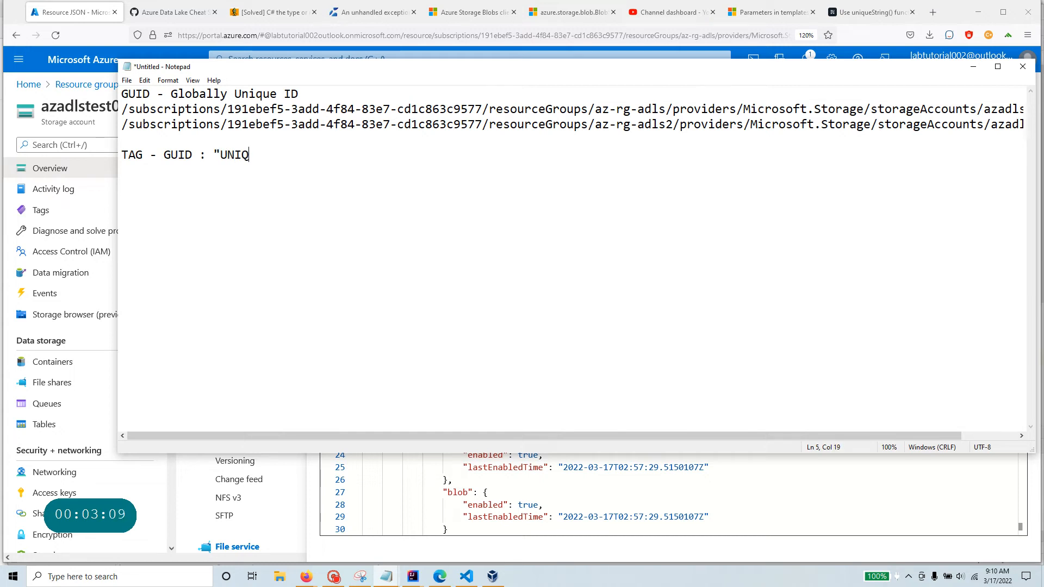
pyautogui.write('UE STRING"')
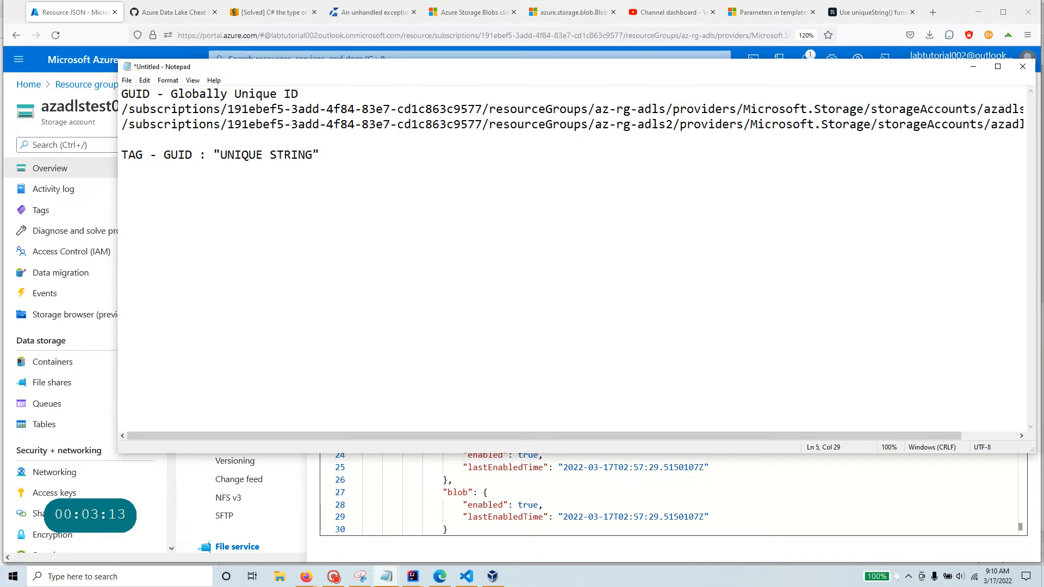
# Examine the TAG line and its GUID key alongside the resource group segments of the two resource IDs.
pyautogui.hotkey('shift', 'Home')
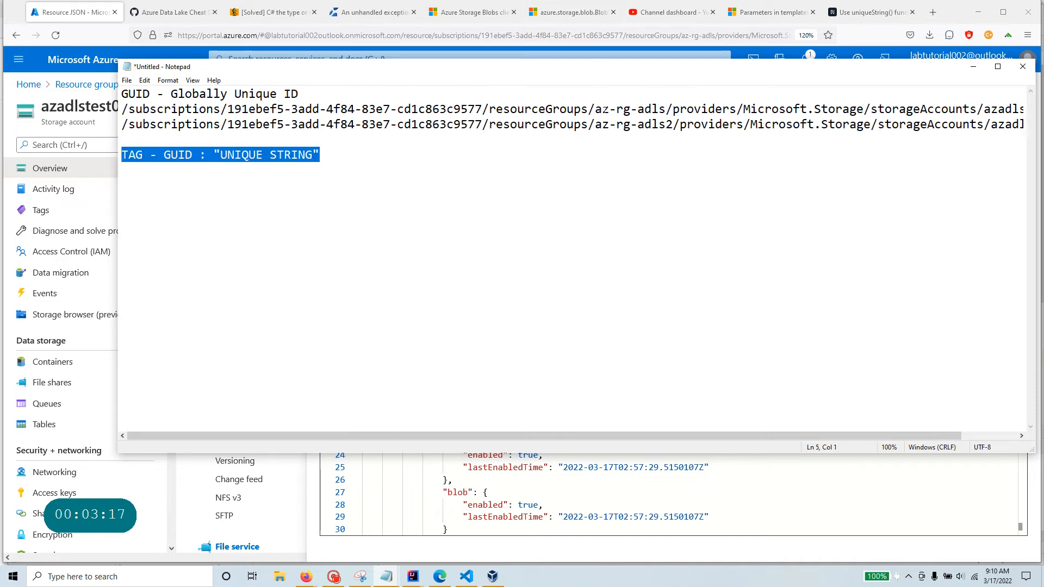
pyautogui.moveTo(594, 109); pyautogui.dragTo(674, 108)
pyautogui.click(631, 125)
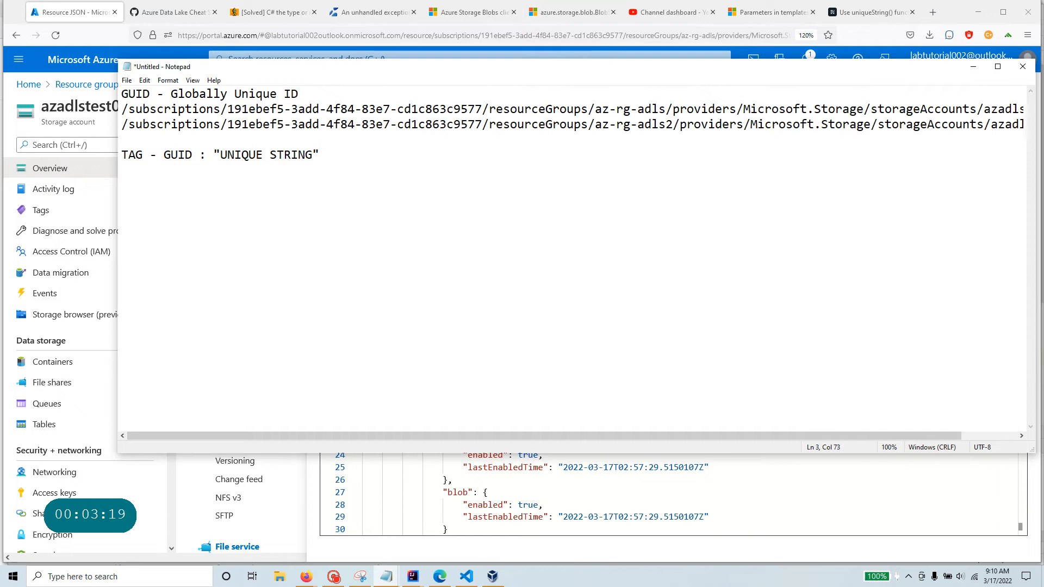
pyautogui.moveTo(321, 155); pyautogui.dragTo(121, 155)
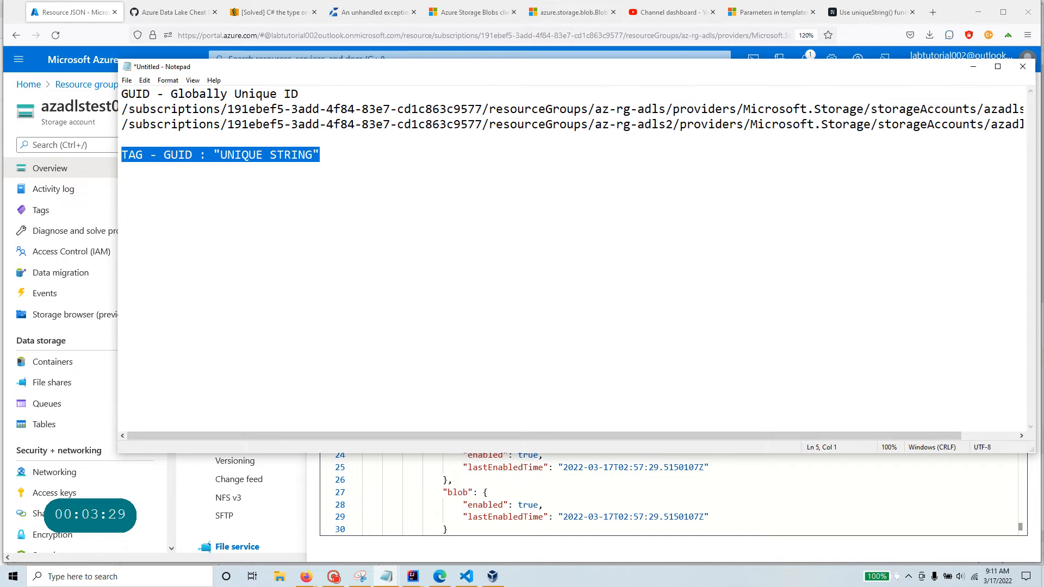
pyautogui.click(178, 155)
pyautogui.moveTo(192, 156); pyautogui.dragTo(166, 156)
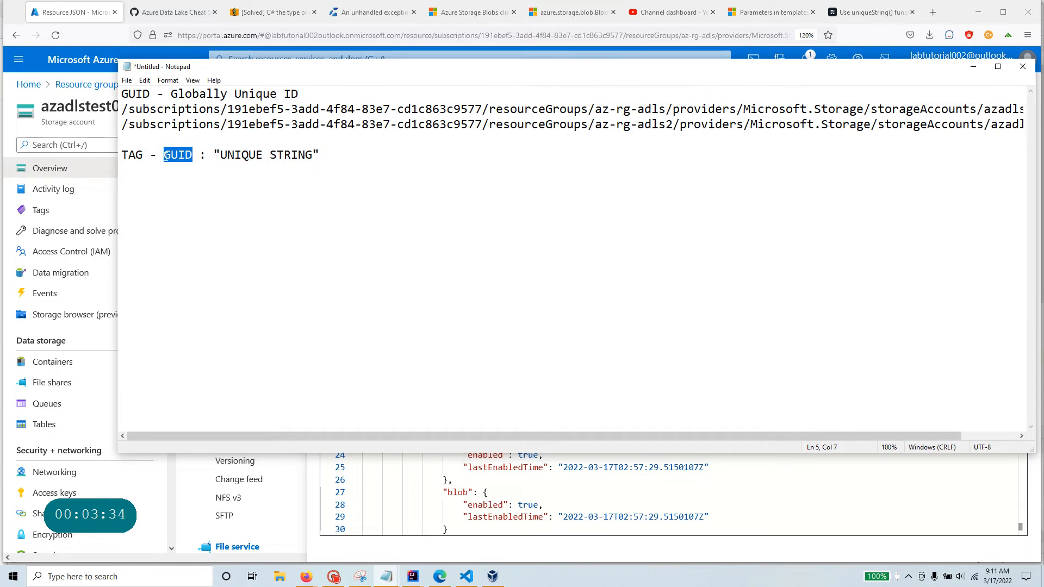
# Return to the storage account overview and set up its move to resource group lab-rss, continuing to the resource validation.
pyautogui.click(973, 66)
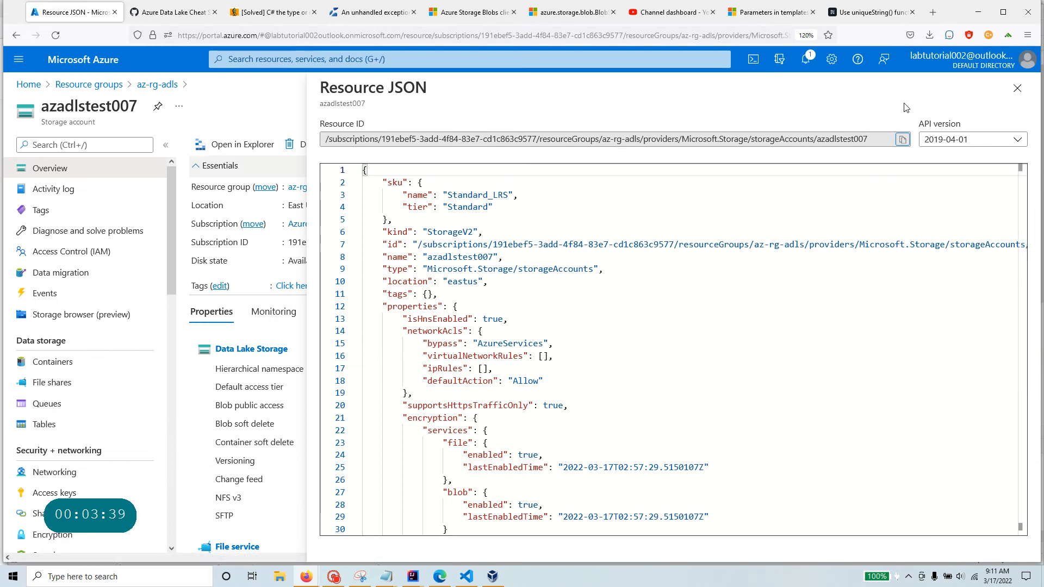
pyautogui.click(1016, 88)
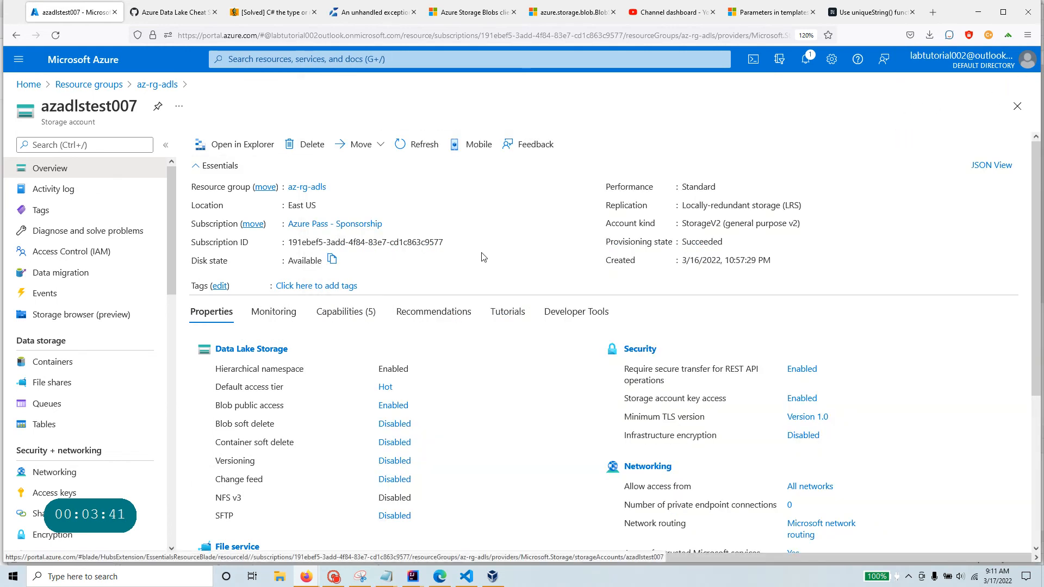
pyautogui.click(369, 145)
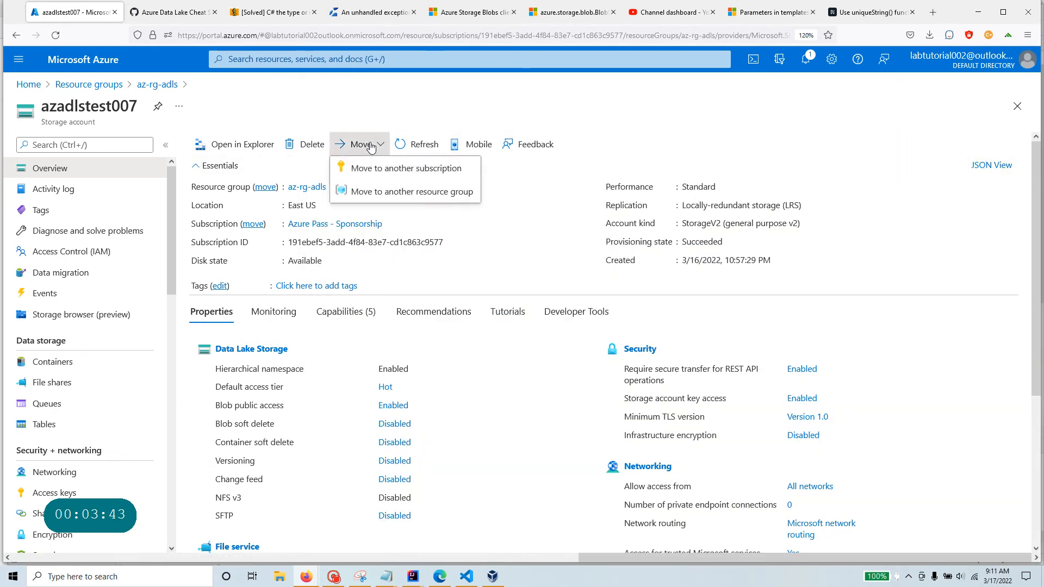
pyautogui.click(375, 188)
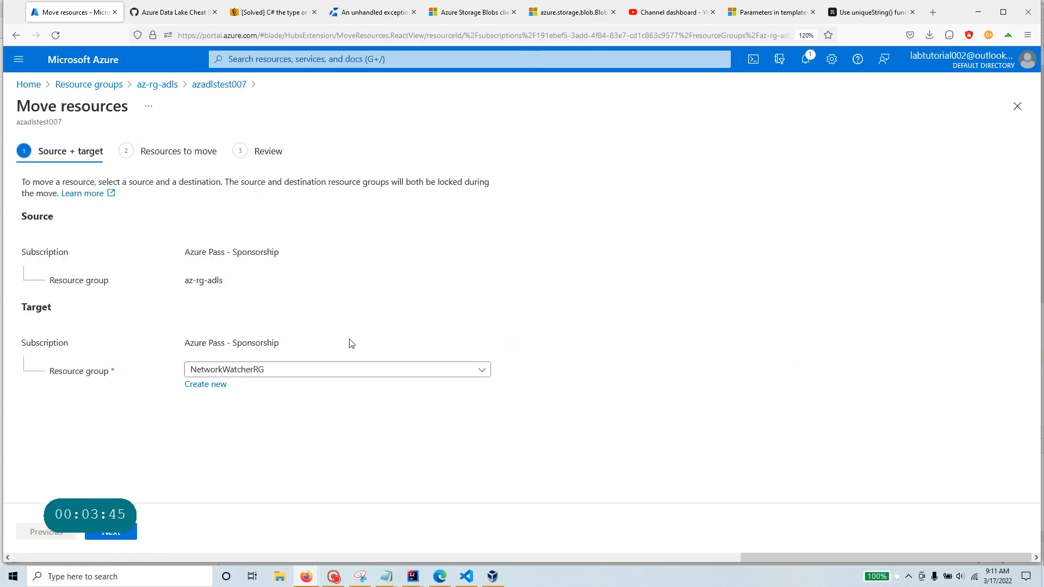
pyautogui.click(324, 371)
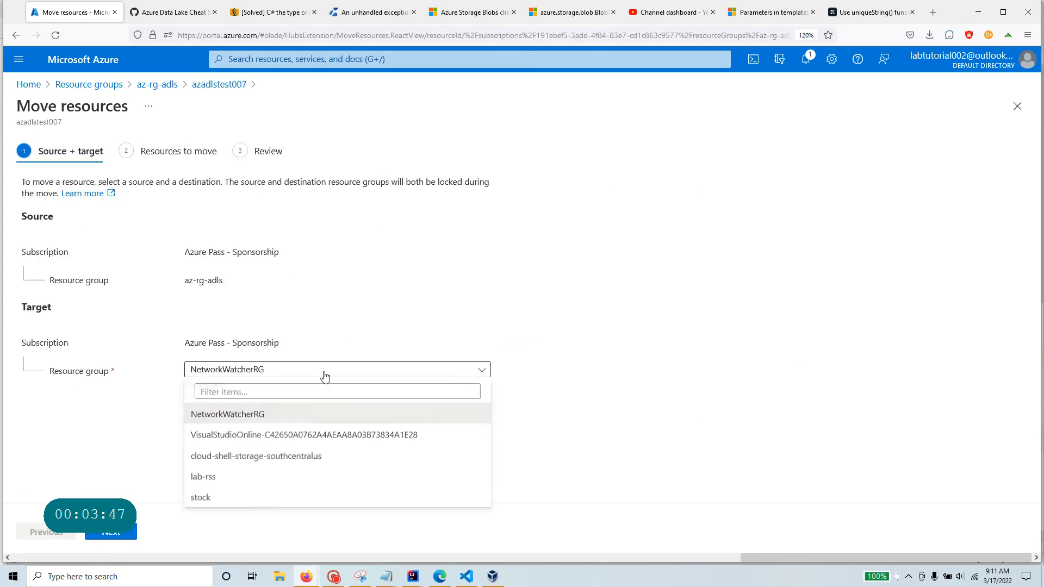
pyautogui.click(233, 481)
pyautogui.click(111, 534)
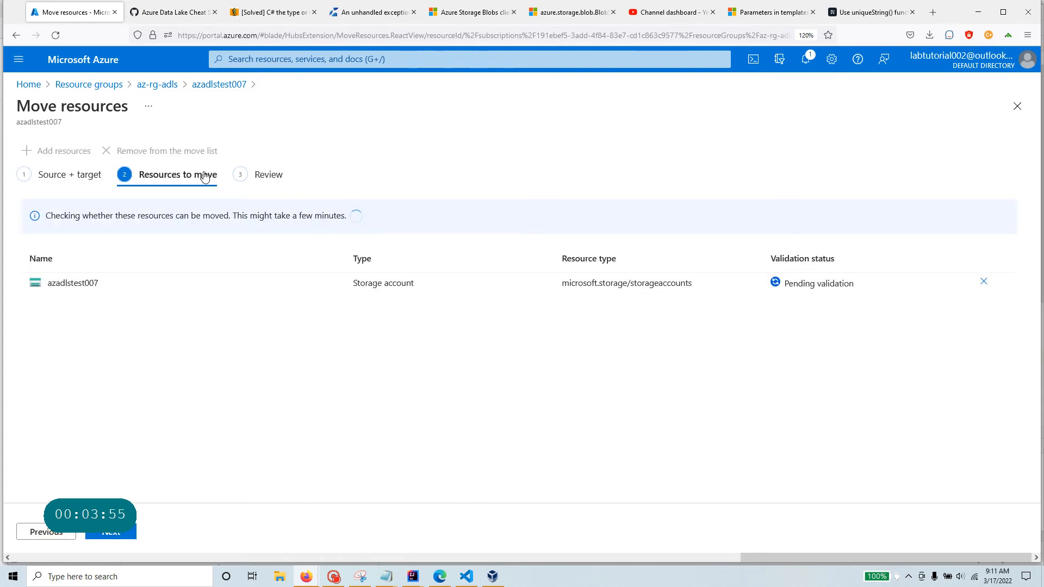
# Check the validation message and validation status of azadlstest007 in the list of resources to move.
pyautogui.moveTo(44, 216); pyautogui.dragTo(359, 241)
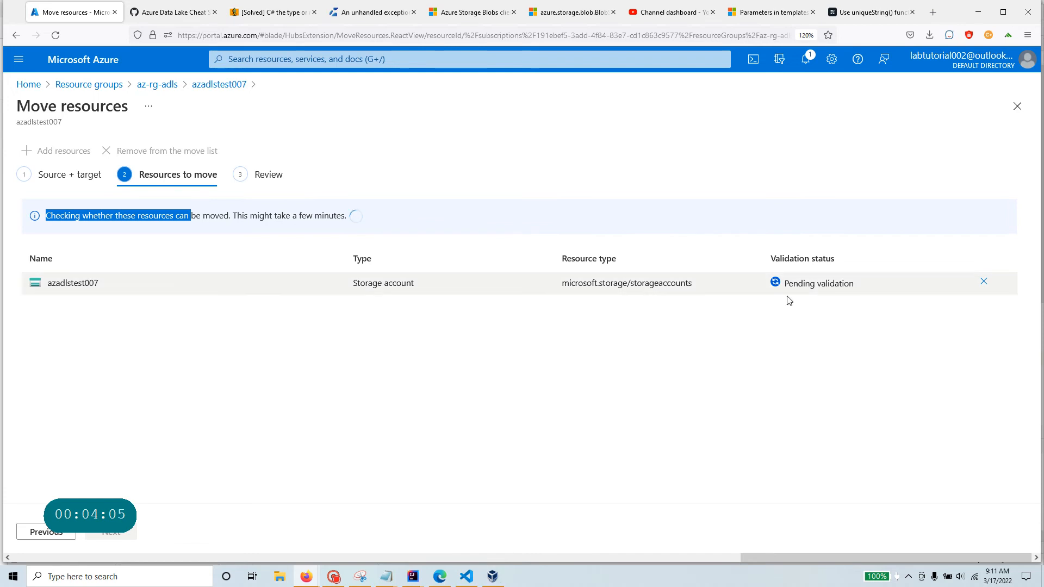
pyautogui.doubleClick(802, 284)
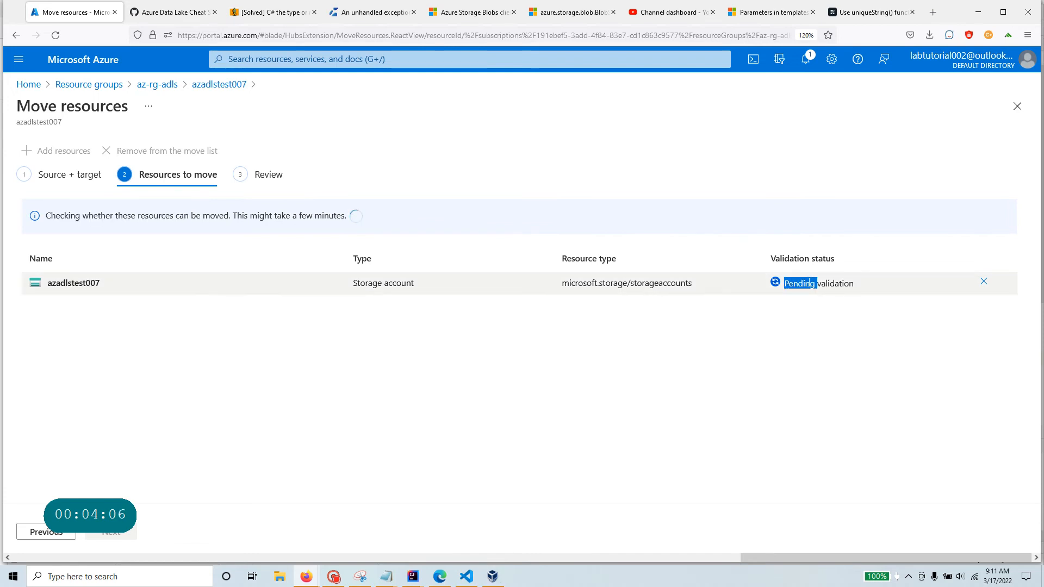
pyautogui.click(857, 282)
pyautogui.moveTo(333, 579)
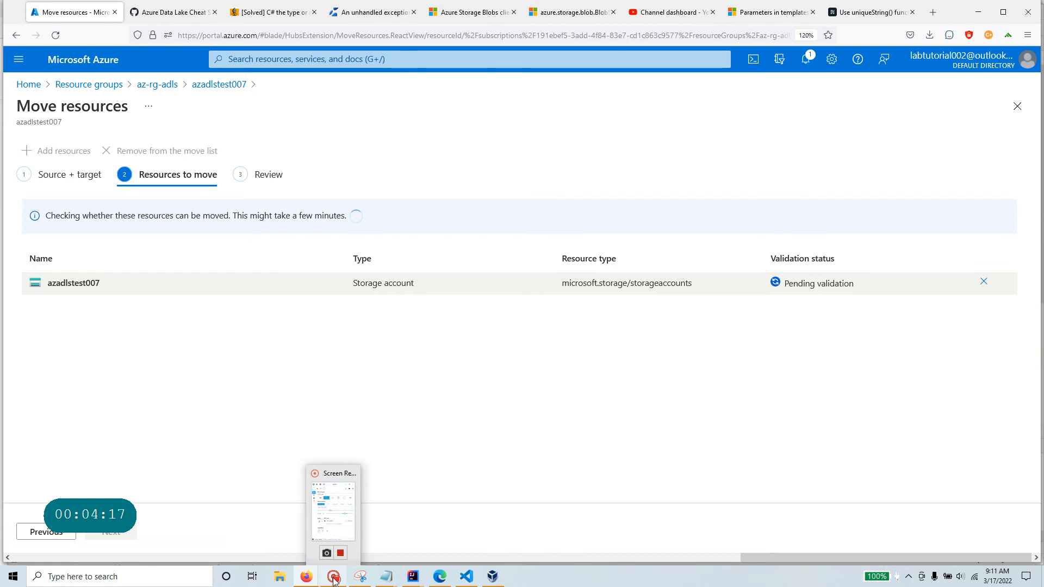
pyautogui.click(333, 511)
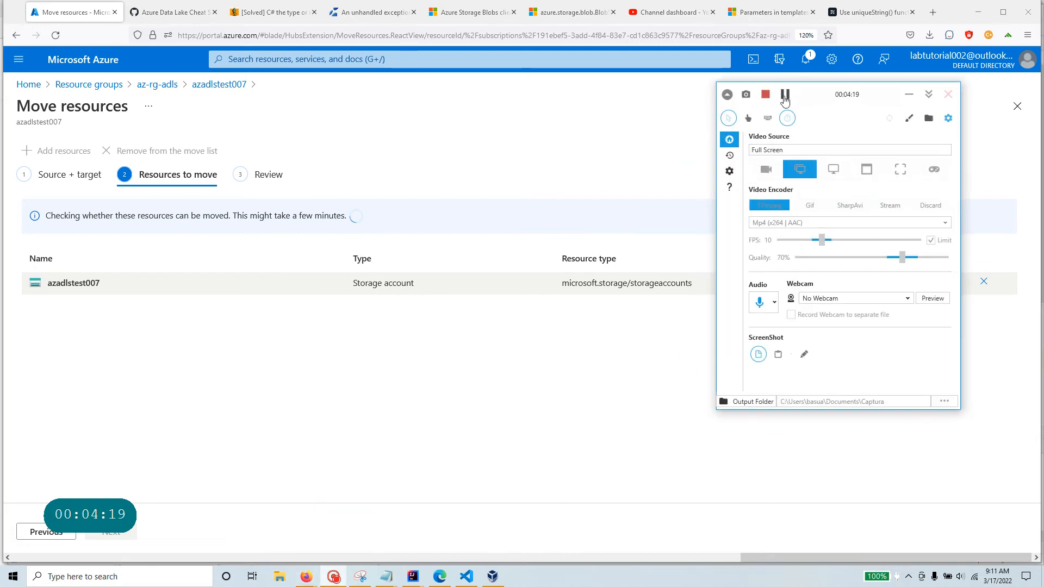
pyautogui.click(784, 94)
pyautogui.click(784, 95)
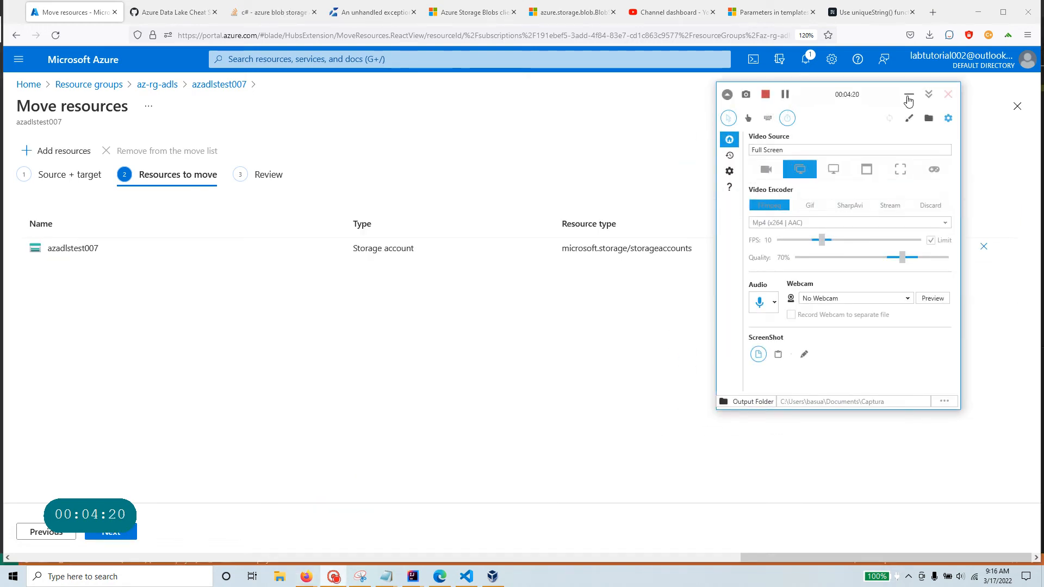
pyautogui.click(908, 100)
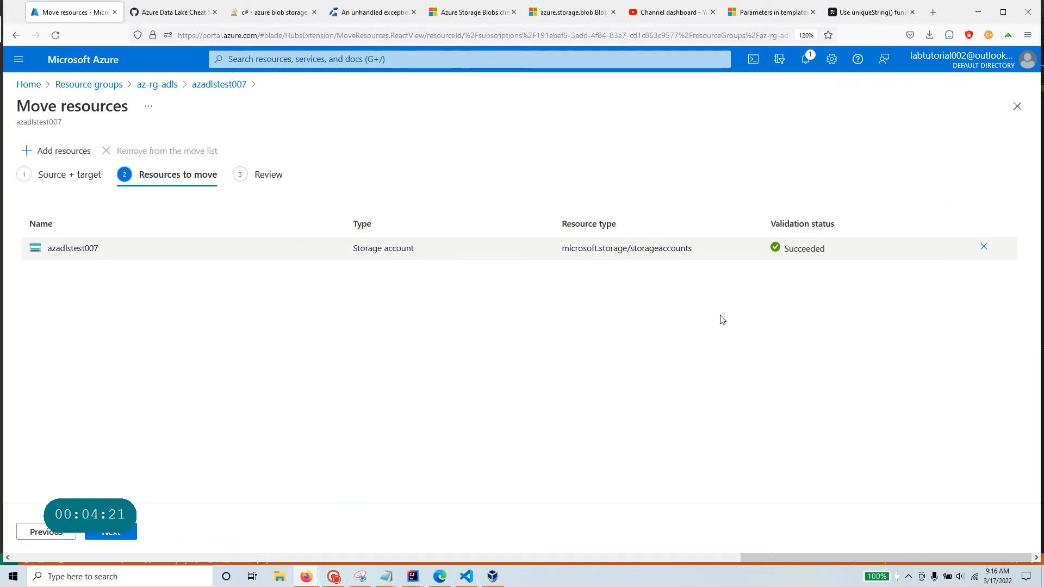
# Review the source and target groups, acknowledge that scripts need the new resource IDs, and start moving azadlstest007 to lab-rss.
pyautogui.moveTo(440, 253); pyautogui.dragTo(312, 246)
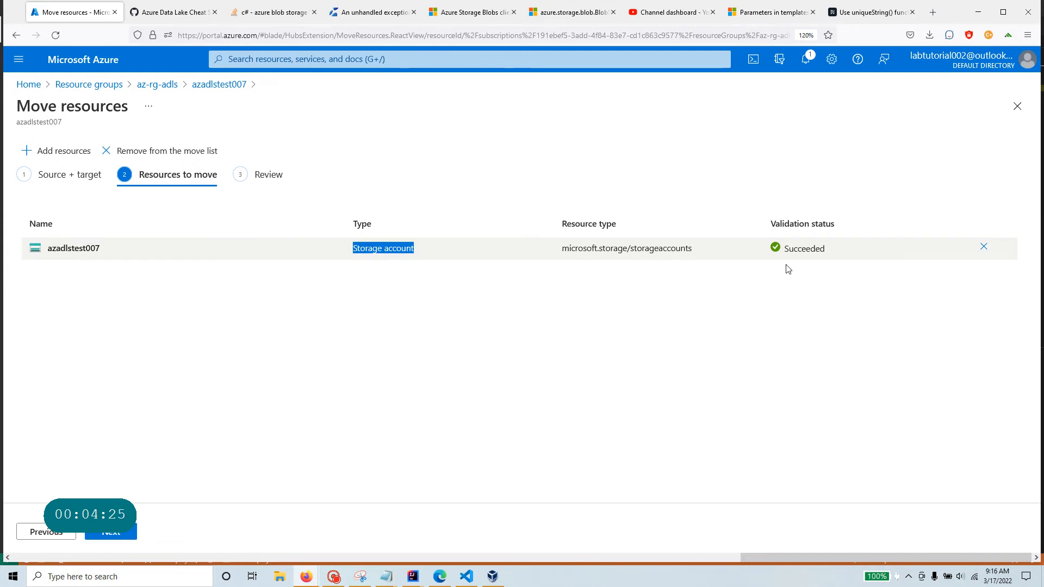
pyautogui.click(114, 535)
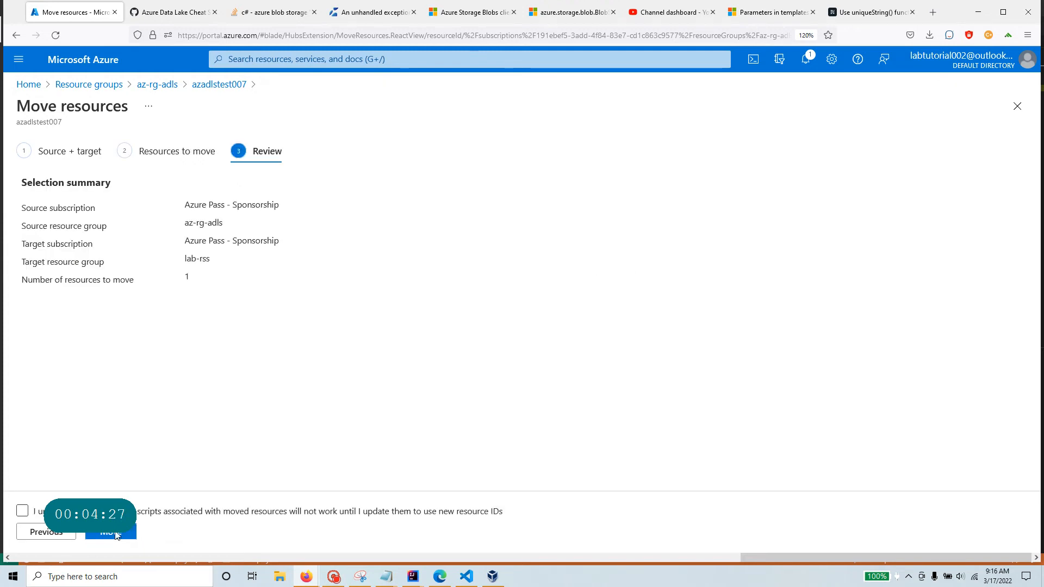
pyautogui.click(23, 511)
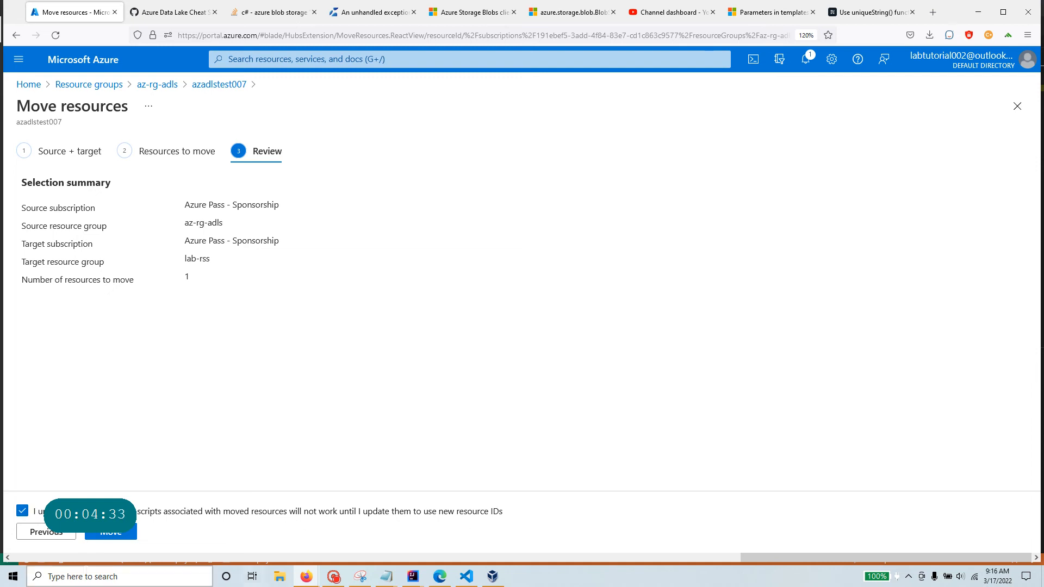
pyautogui.moveTo(234, 229); pyautogui.dragTo(178, 224)
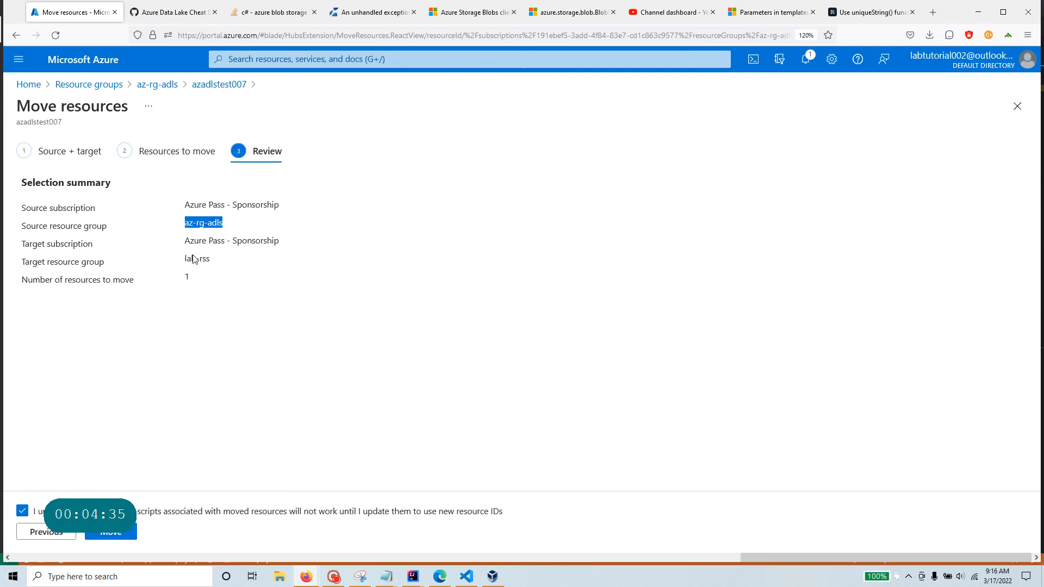
pyautogui.moveTo(211, 259); pyautogui.dragTo(181, 262)
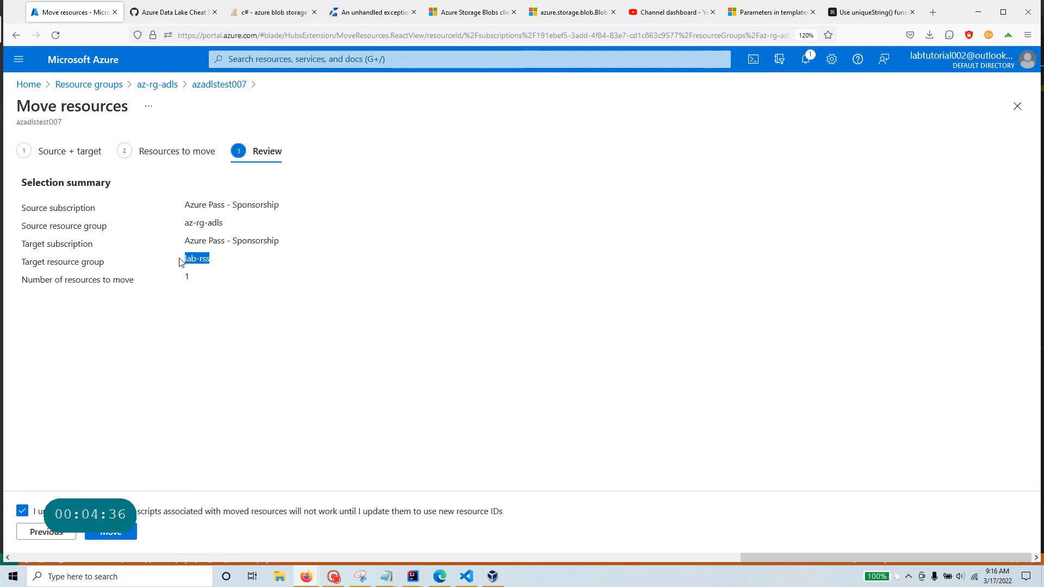
pyautogui.click(115, 535)
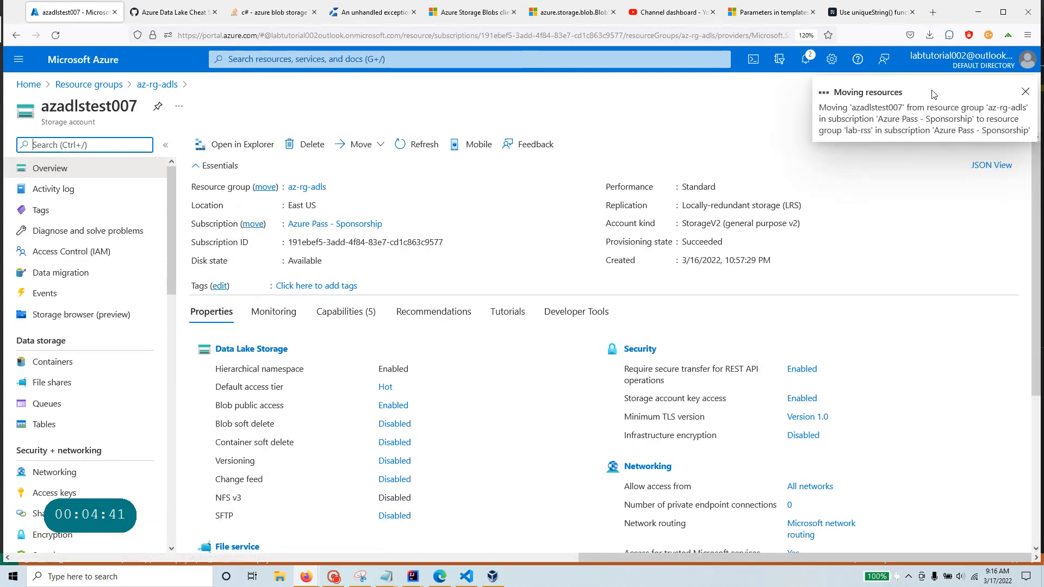
# Reopen azadlstest007 from the az-rg-adls resource group and display its resource JSON.
pyautogui.click(314, 187)
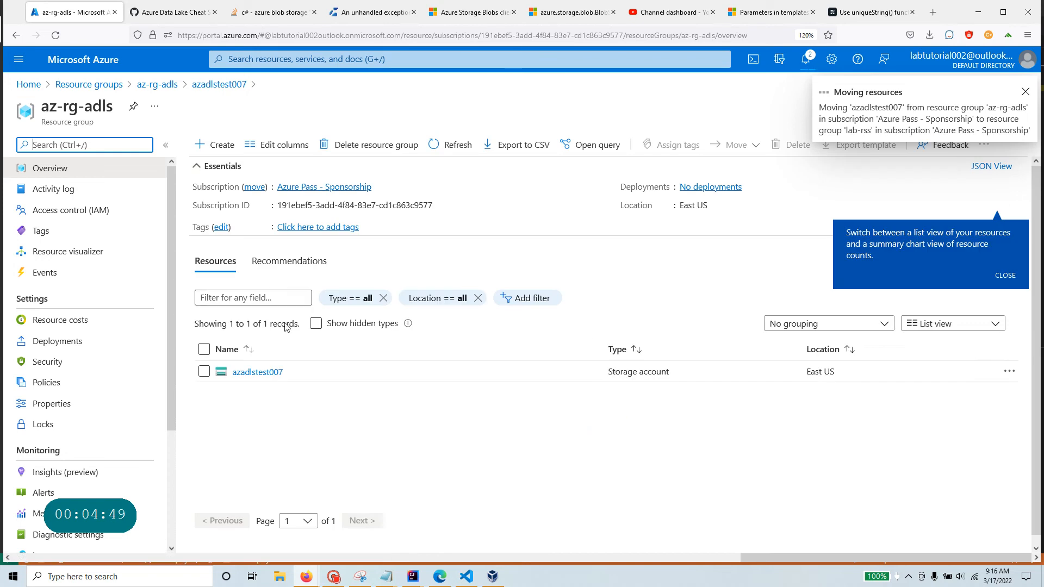
pyautogui.click(274, 375)
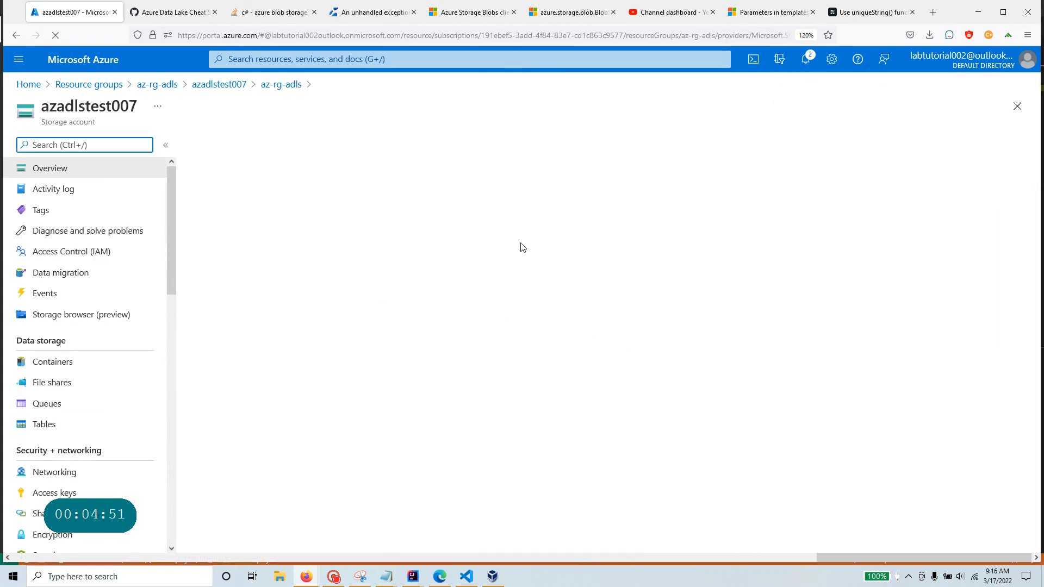
pyautogui.click(991, 165)
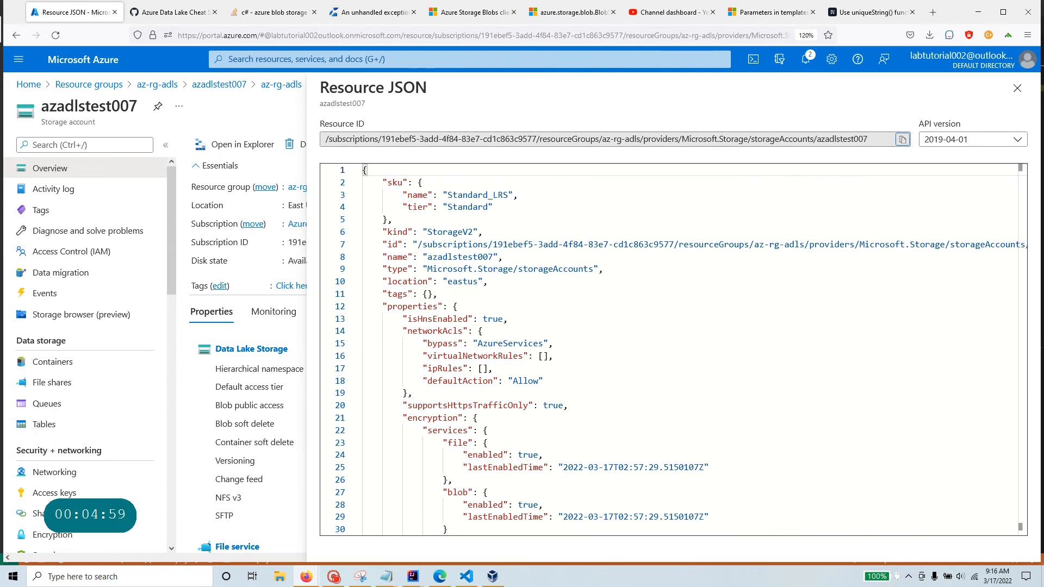
# Switch to the Notepad note to re-examine both resource IDs and the TAG line, and return to the resource JSON.
pyautogui.click(386, 576)
pyautogui.click(433, 531)
pyautogui.moveTo(398, 108); pyautogui.dragTo(616, 109)
pyautogui.moveTo(122, 109); pyautogui.dragTo(1039, 111)
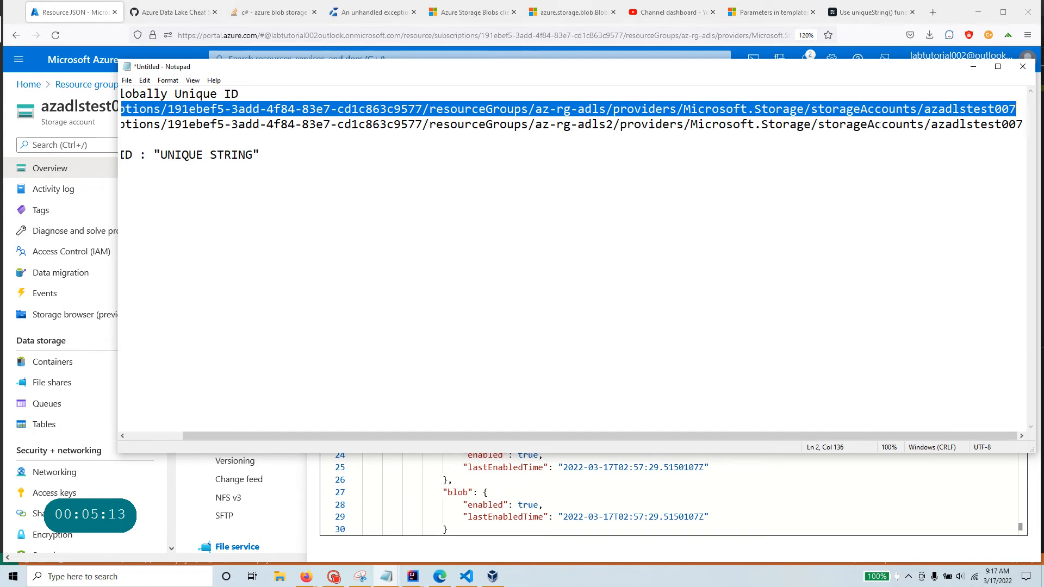
pyautogui.doubleClick(879, 125)
pyautogui.moveTo(879, 125); pyautogui.dragTo(878, 126)
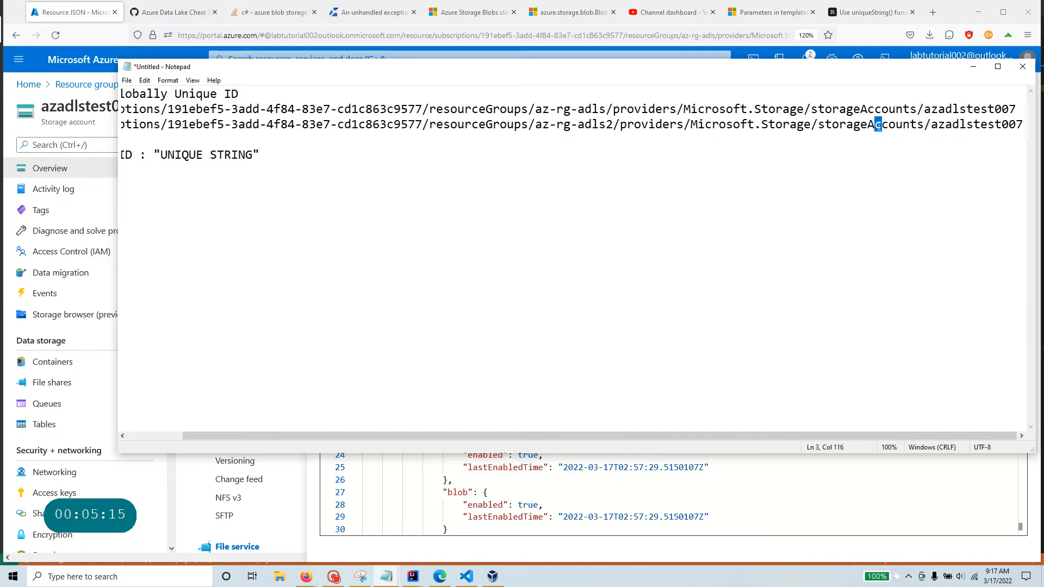
pyautogui.moveTo(262, 156); pyautogui.dragTo(119, 155)
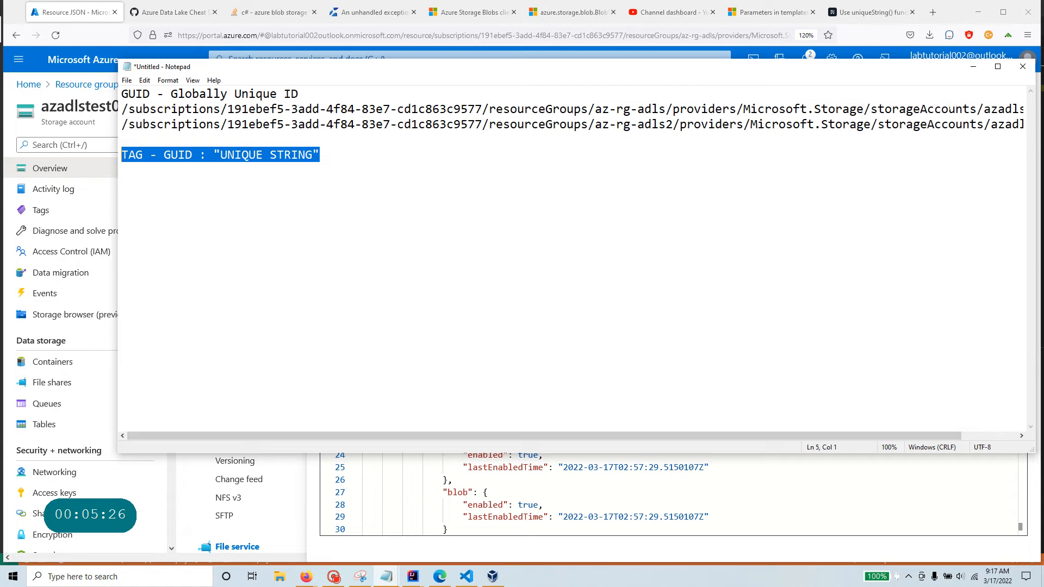
pyautogui.click(974, 66)
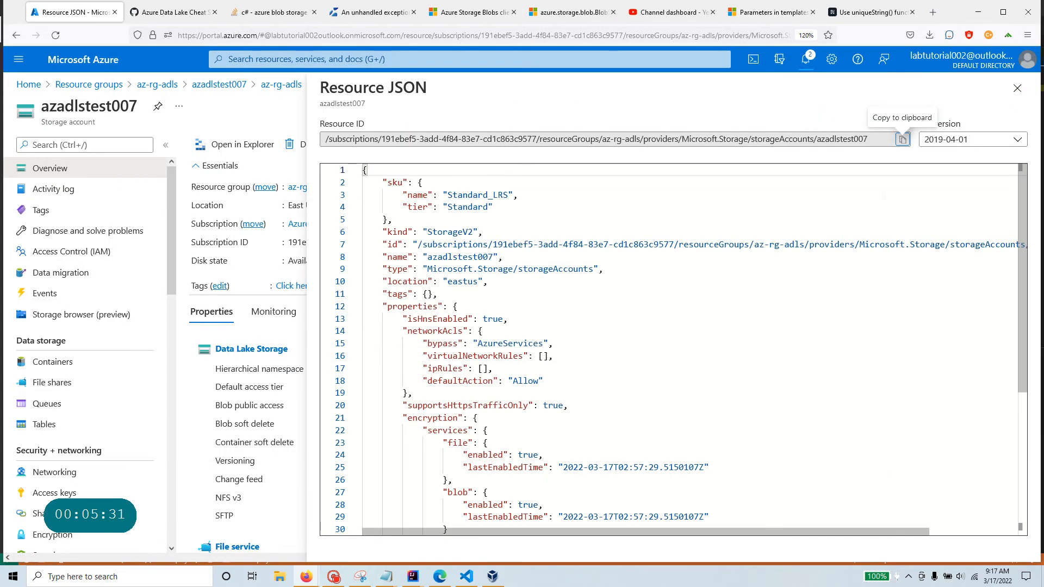
# Check the notifications for the status of moving azadlstest007 to the lab-rss resource group.
pyautogui.click(805, 60)
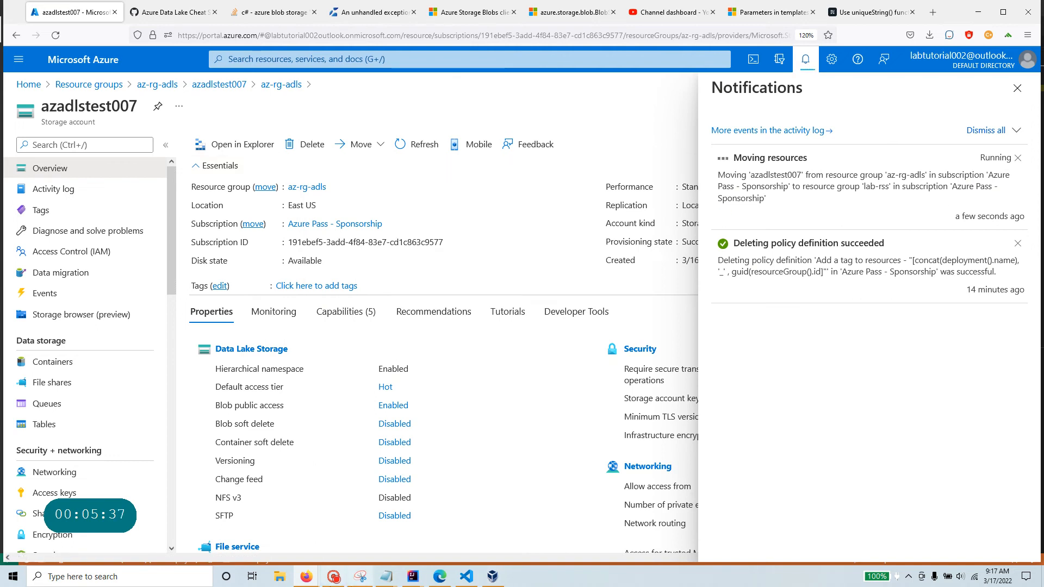
pyautogui.click(334, 581)
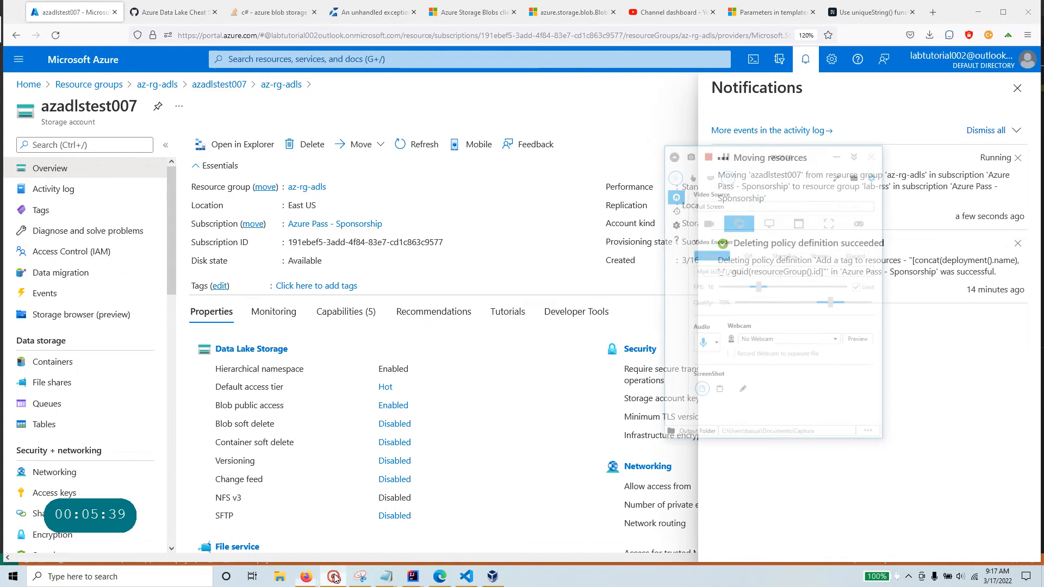
pyautogui.click(785, 95)
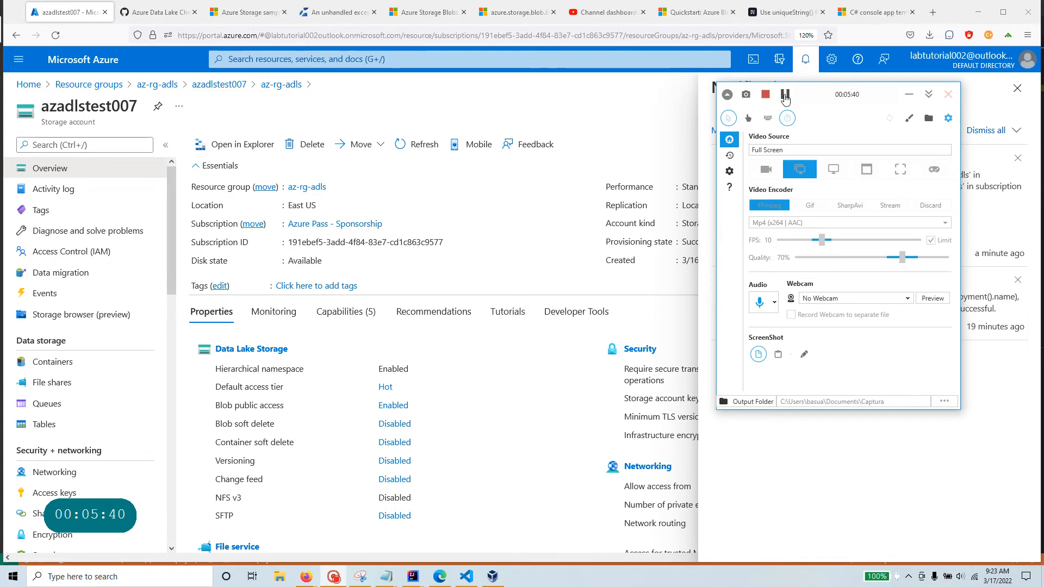
pyautogui.click(908, 95)
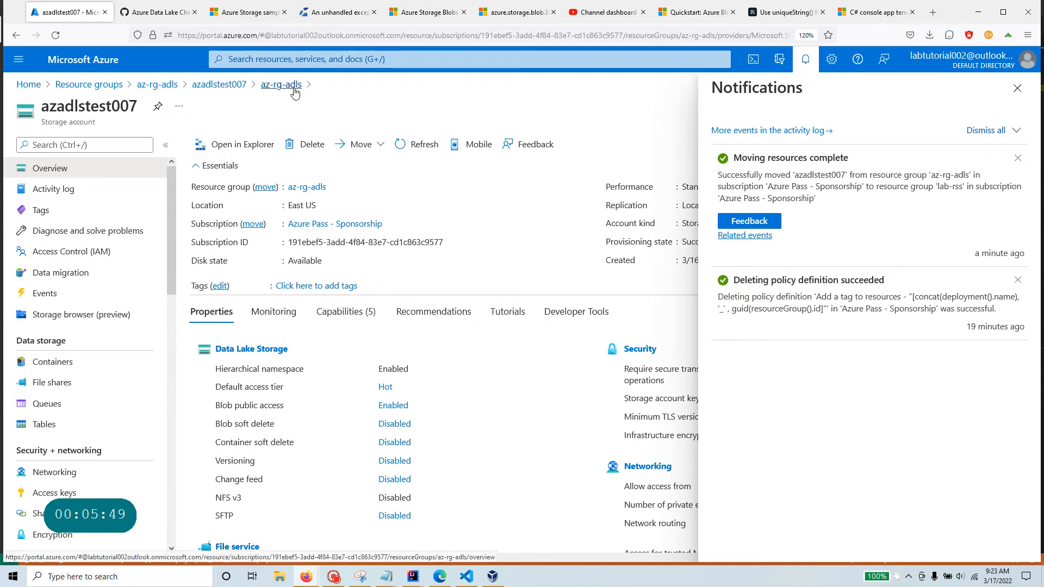
# Refresh the old azadlstest007 page and the resource list of az-rg-adls to check whether the account has left.
pyautogui.click(418, 147)
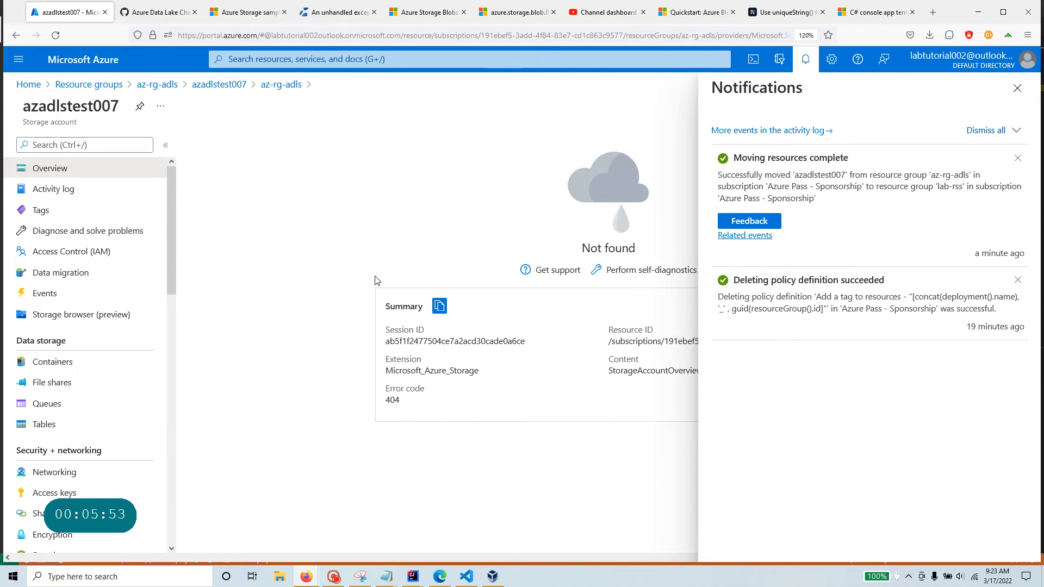
pyautogui.click(273, 89)
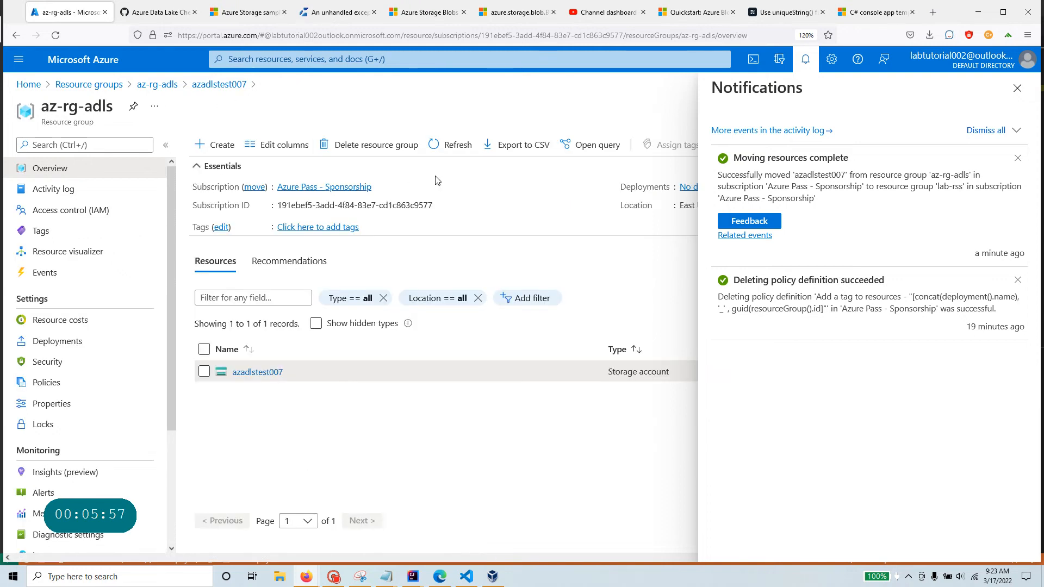
pyautogui.click(456, 144)
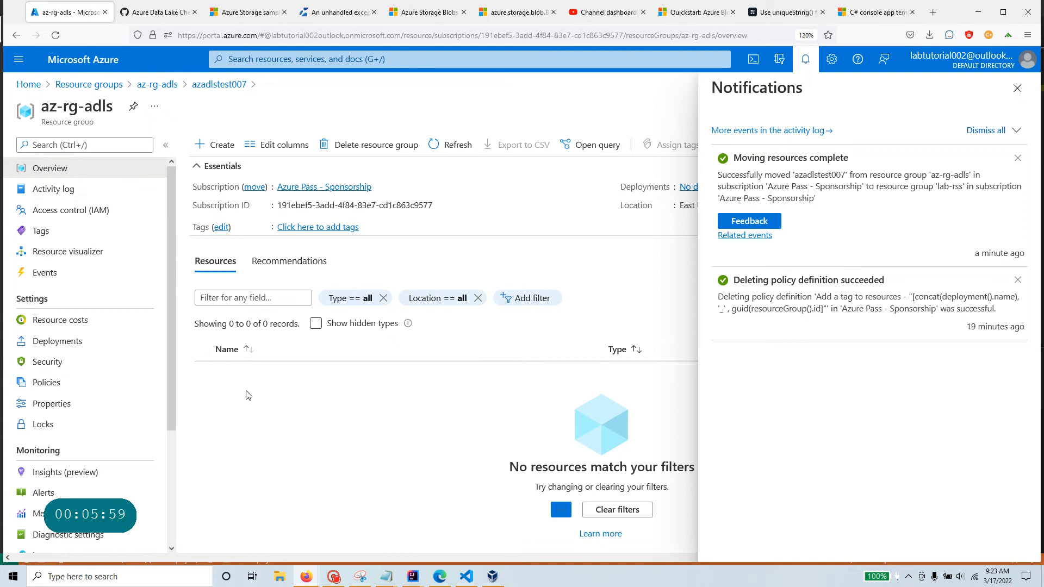
# Open azadlstest007 from the lab-rss resource group and display its resource JSON.
pyautogui.click(110, 85)
pyautogui.click(62, 290)
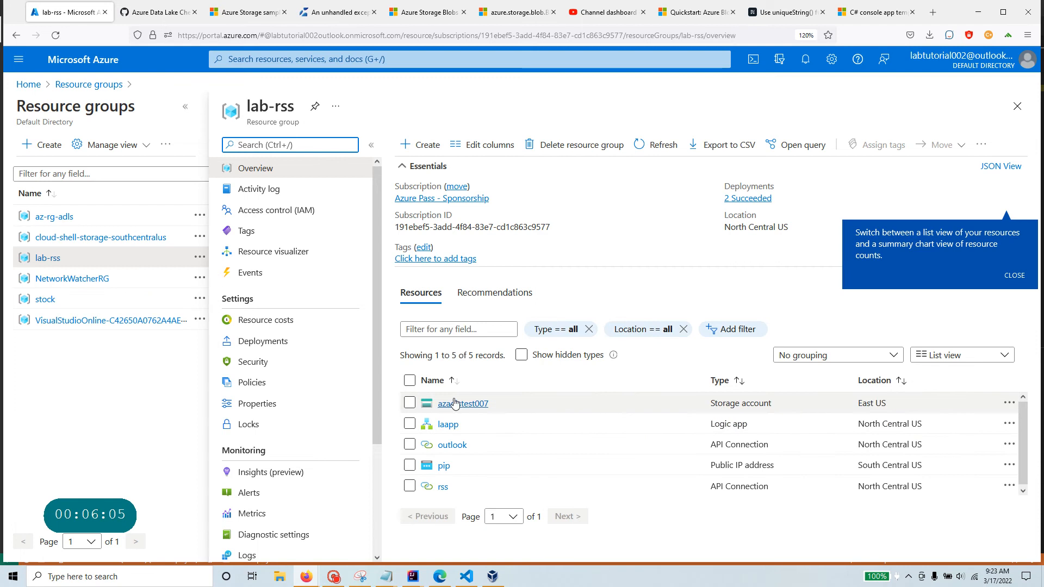
pyautogui.click(473, 405)
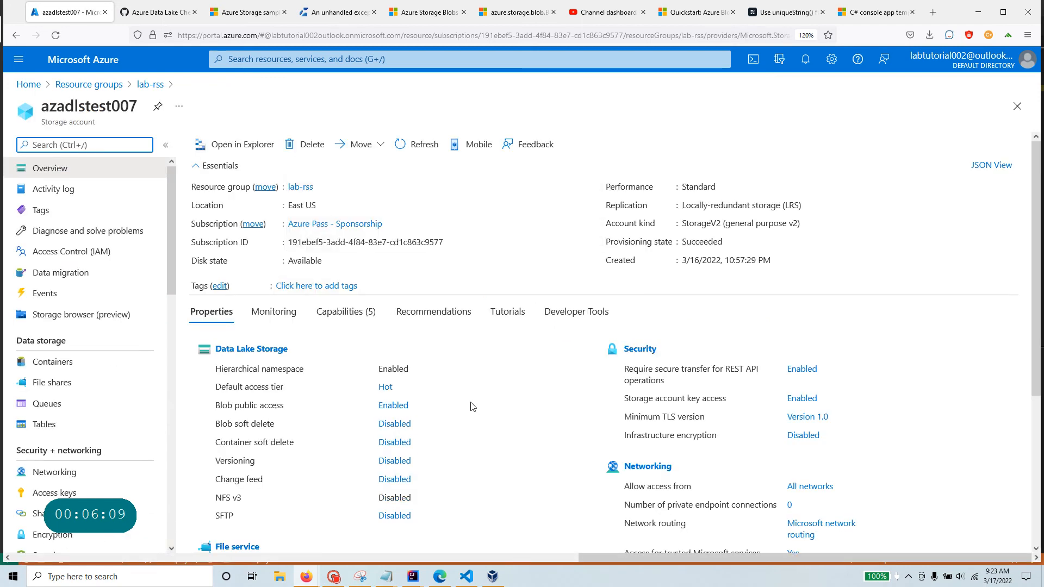
pyautogui.click(991, 165)
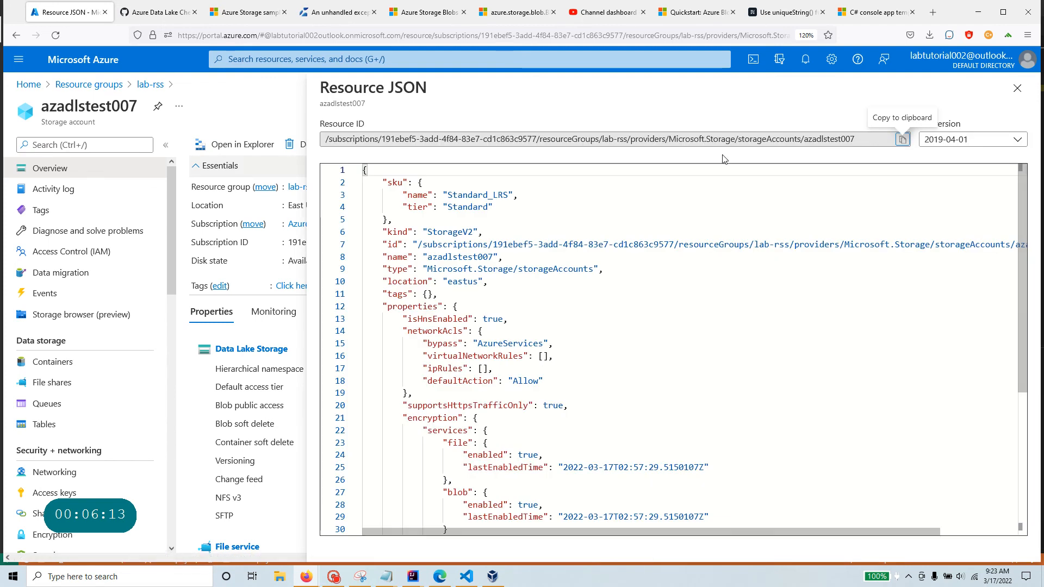
# Copy the moved account's resource ID and paste it into the Notepad note on a new line below the first ID.
pyautogui.click(902, 140)
pyautogui.hotkey('alt', 'Tab')
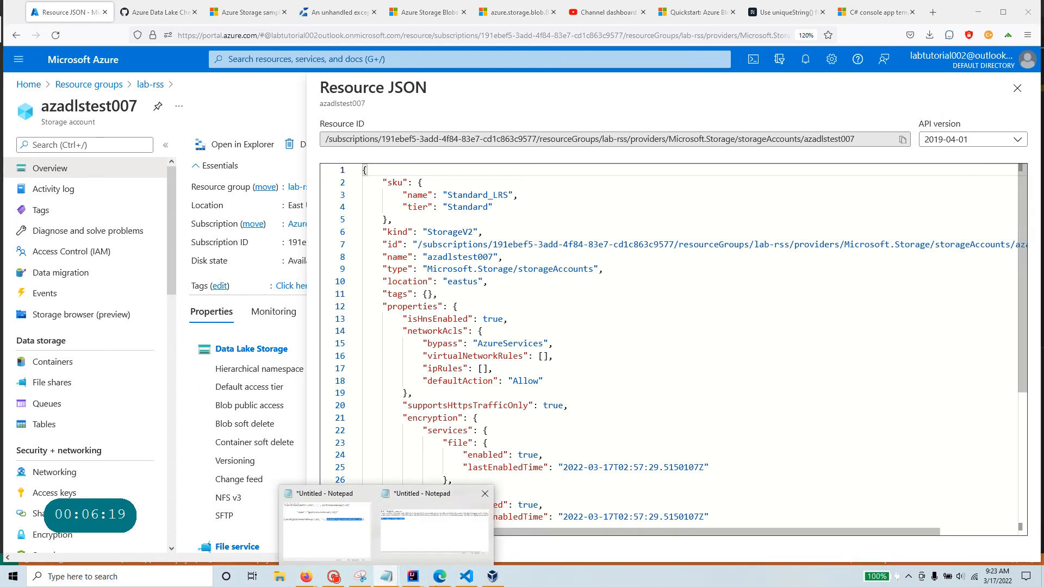
pyautogui.click(390, 557)
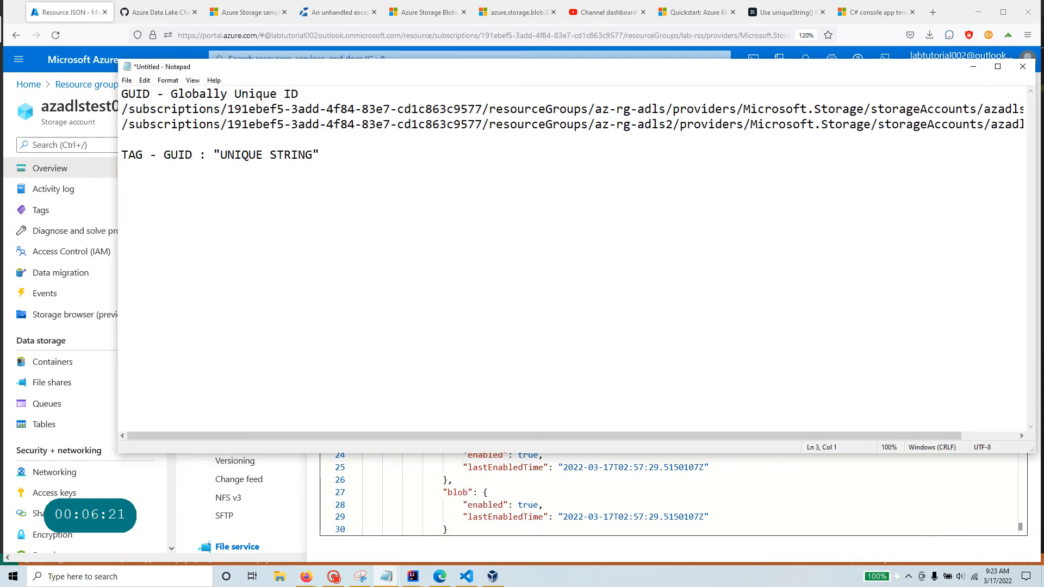
pyautogui.press('Return')
pyautogui.hotkey('ctrl', 'v')
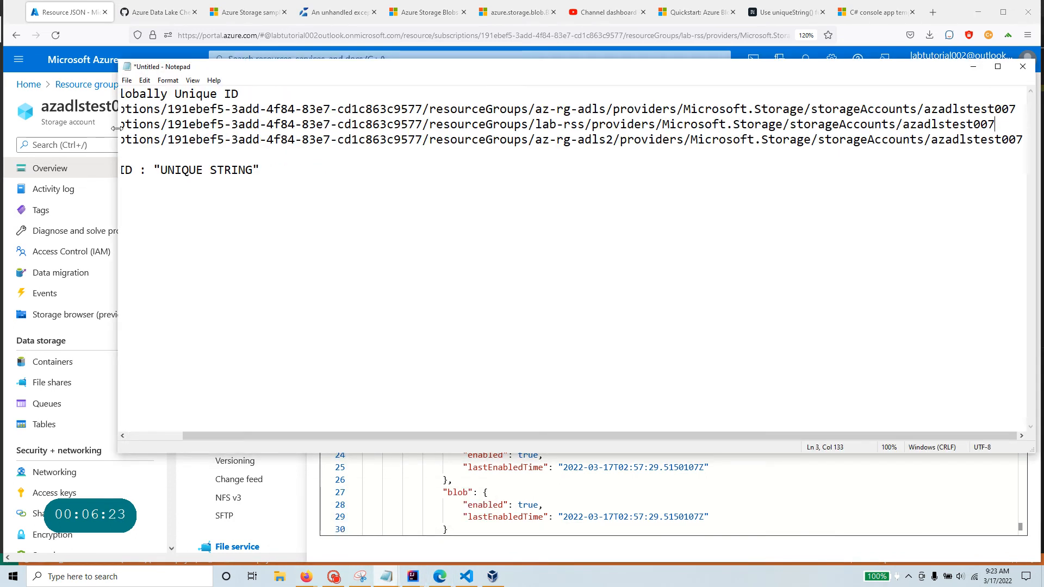
# Compare the lab-rss resource ID with the original ID in the note, highlighting the resource group part, and return to the Azure portal.
pyautogui.moveTo(425, 124); pyautogui.dragTo(121, 108)
pyautogui.moveTo(595, 124); pyautogui.dragTo(439, 124)
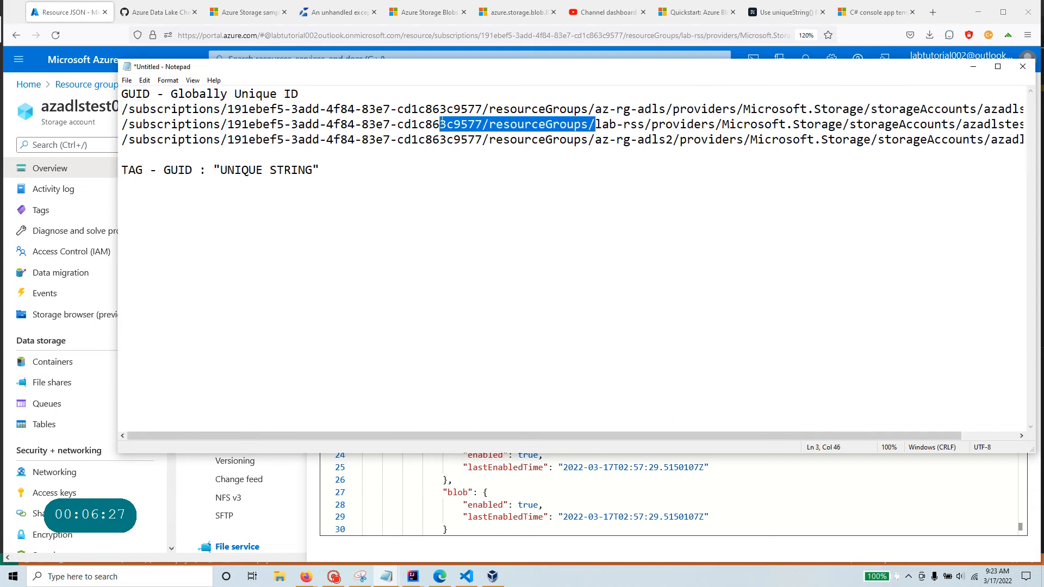
pyautogui.moveTo(644, 124); pyautogui.dragTo(595, 124)
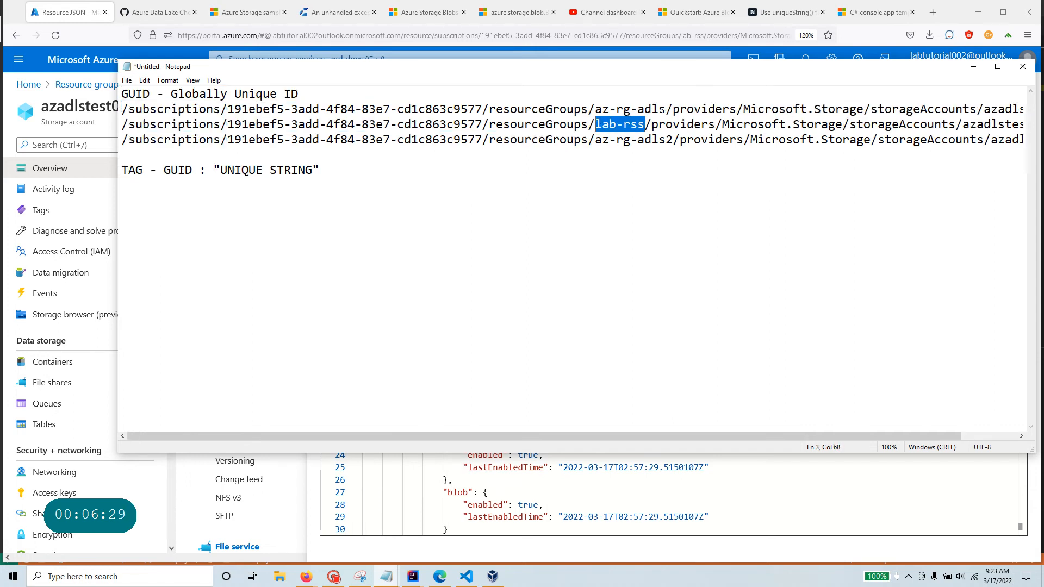
pyautogui.moveTo(666, 109); pyautogui.dragTo(1015, 109)
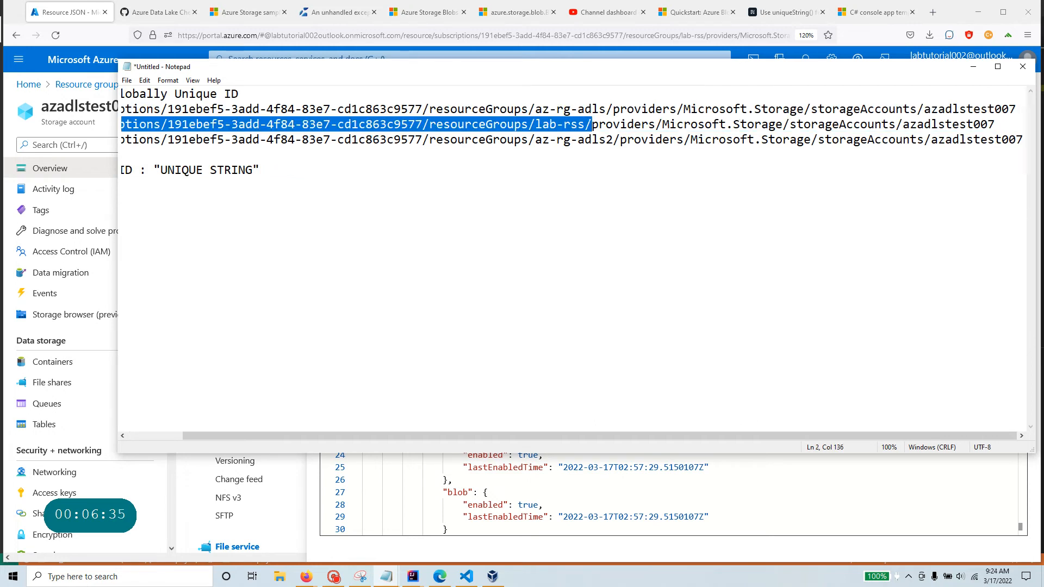
pyautogui.click(544, 505)
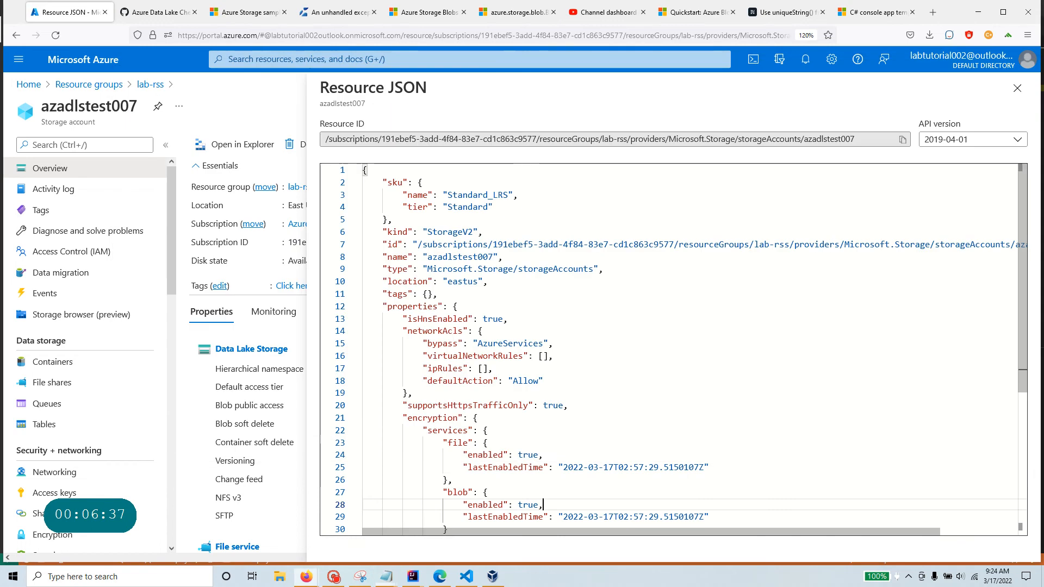
# Leave the resource JSON, open the definitions list of the Policy service and filter it by "tag".
pyautogui.click(1018, 89)
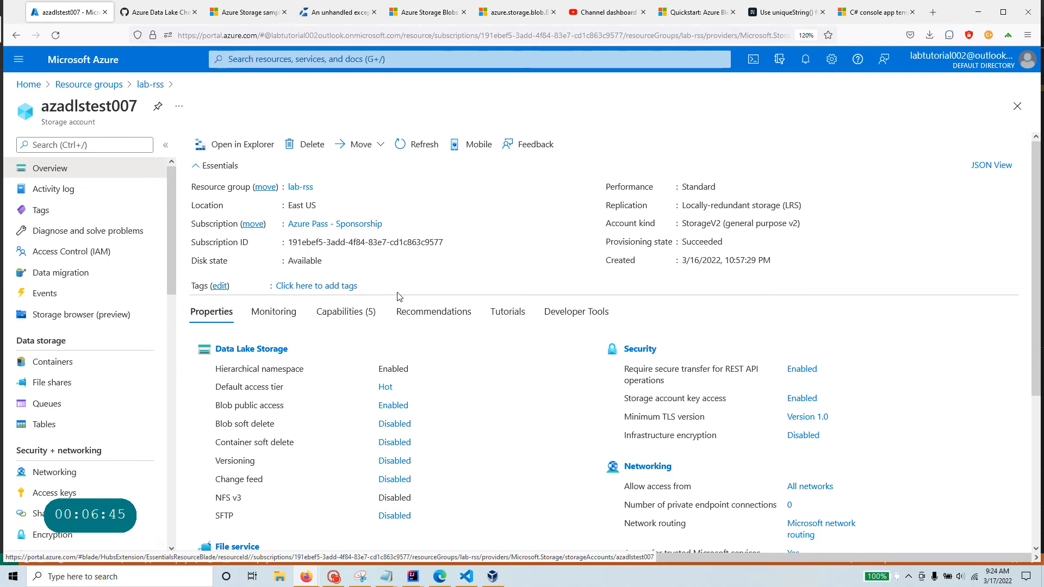
pyautogui.click(28, 84)
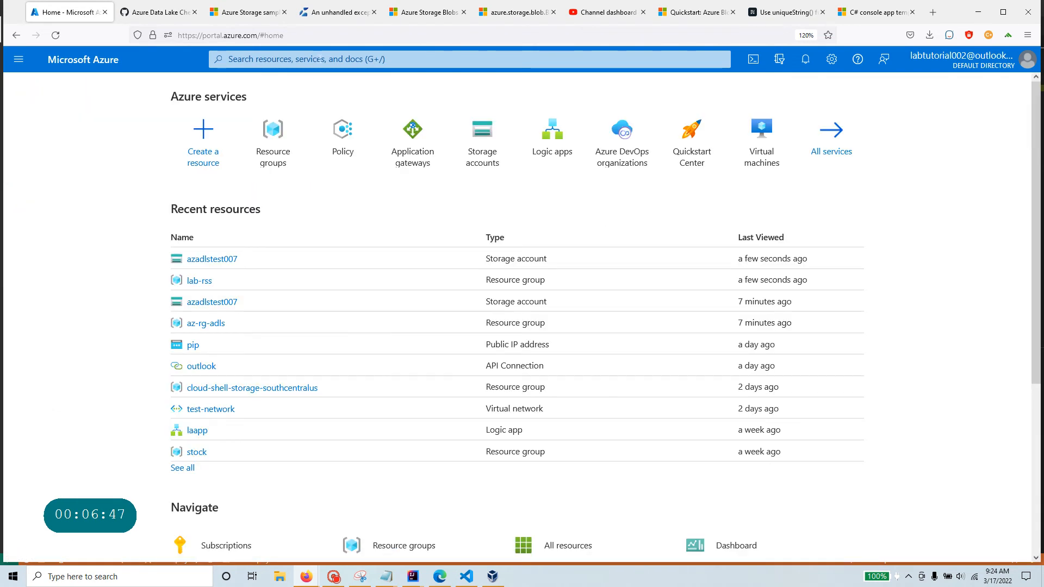
pyautogui.click(304, 58)
pyautogui.click(324, 259)
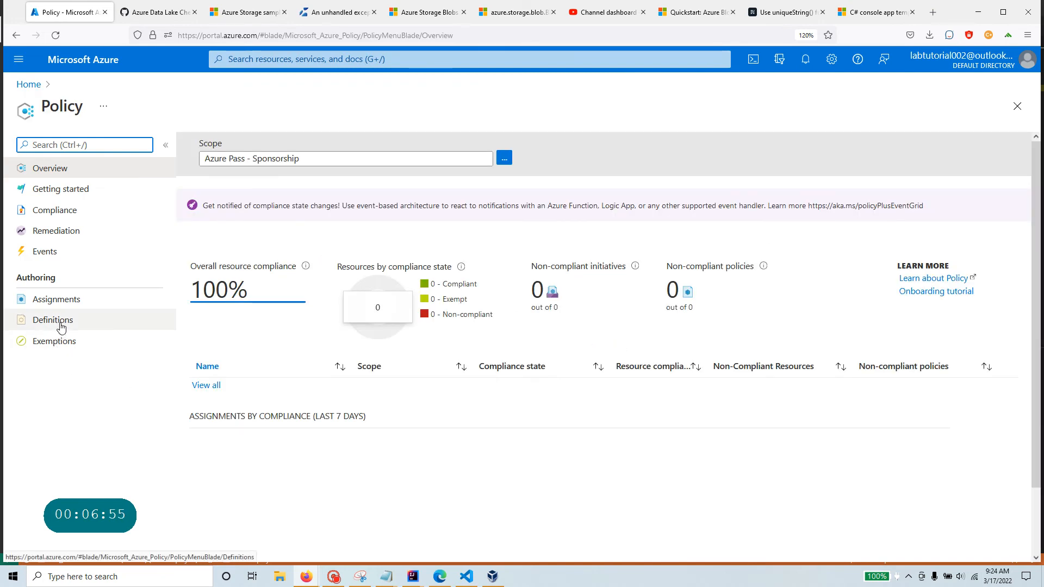
pyautogui.click(56, 327)
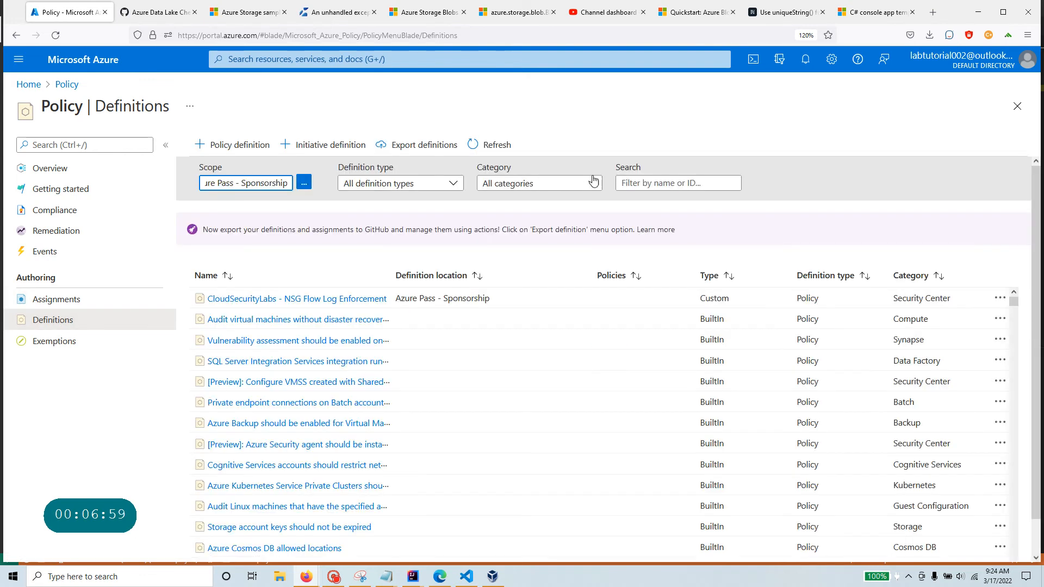
pyautogui.click(626, 183)
pyautogui.write('tag')
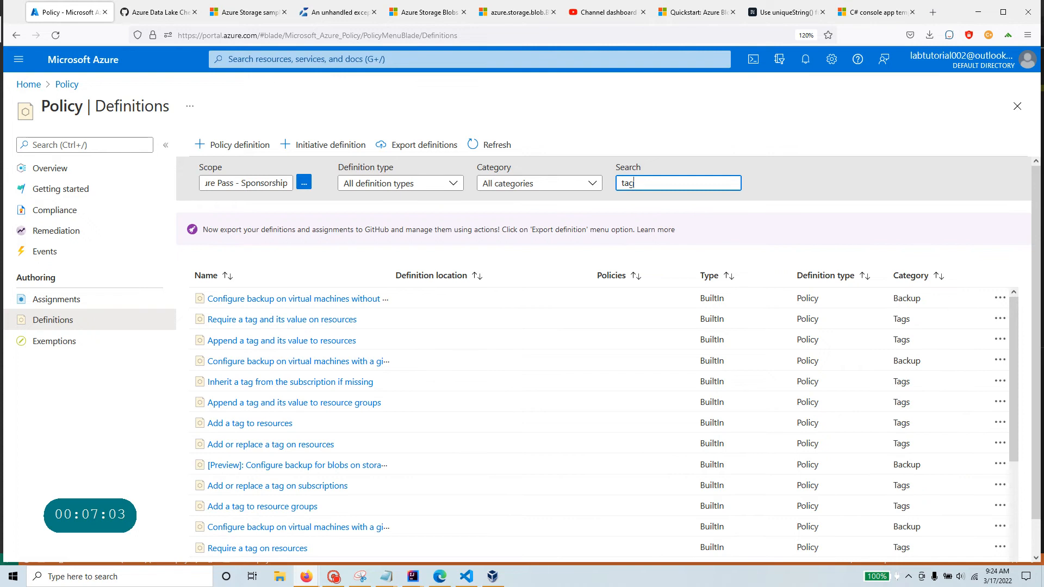
# Open the built-in "Add a tag to resources" policy definition and review its parameters and policy rule.
pyautogui.click(275, 424)
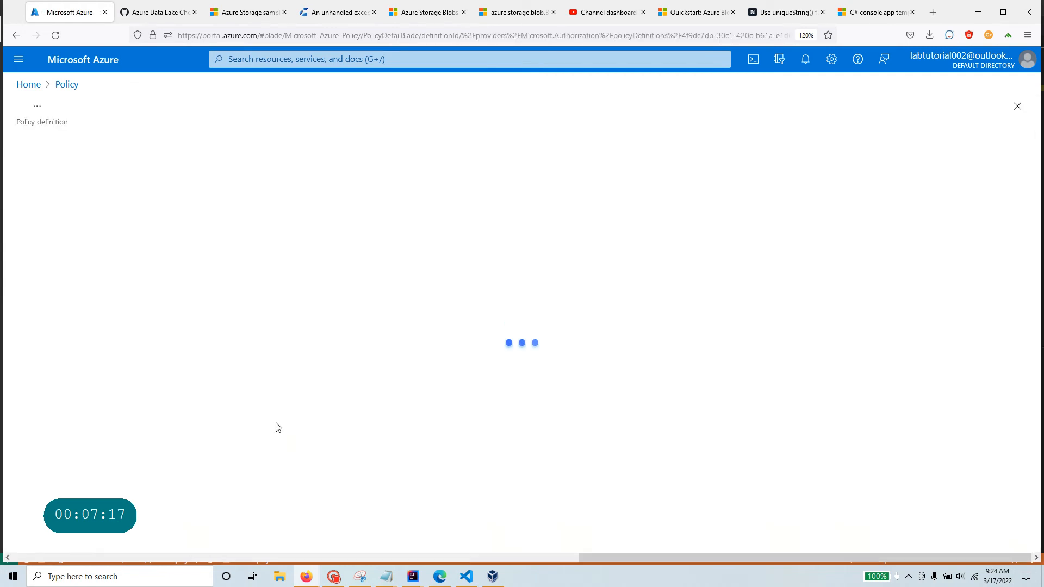
pyautogui.scroll(-2, 275, 422)
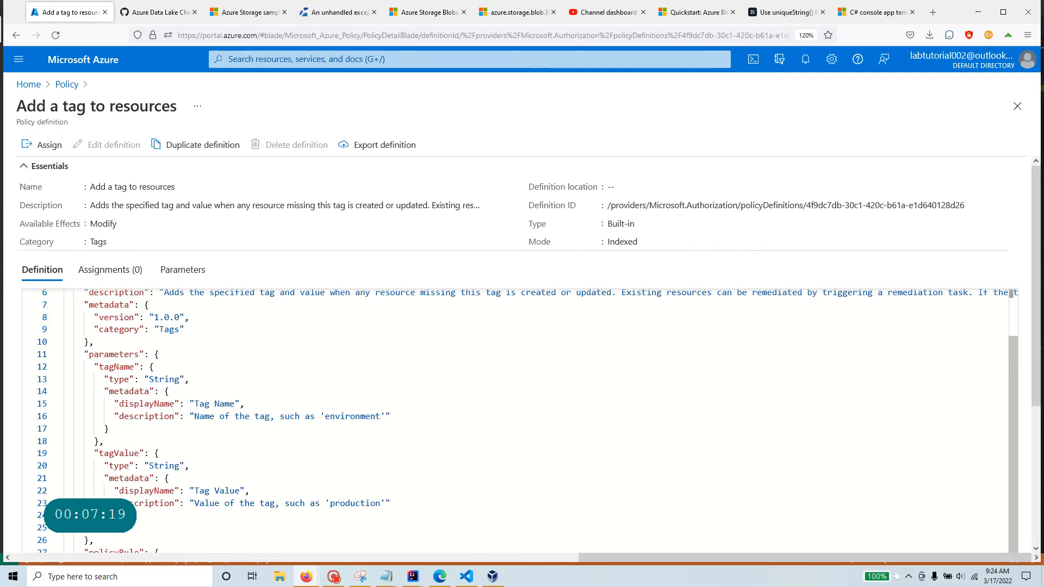
pyautogui.scroll(-3, 275, 423)
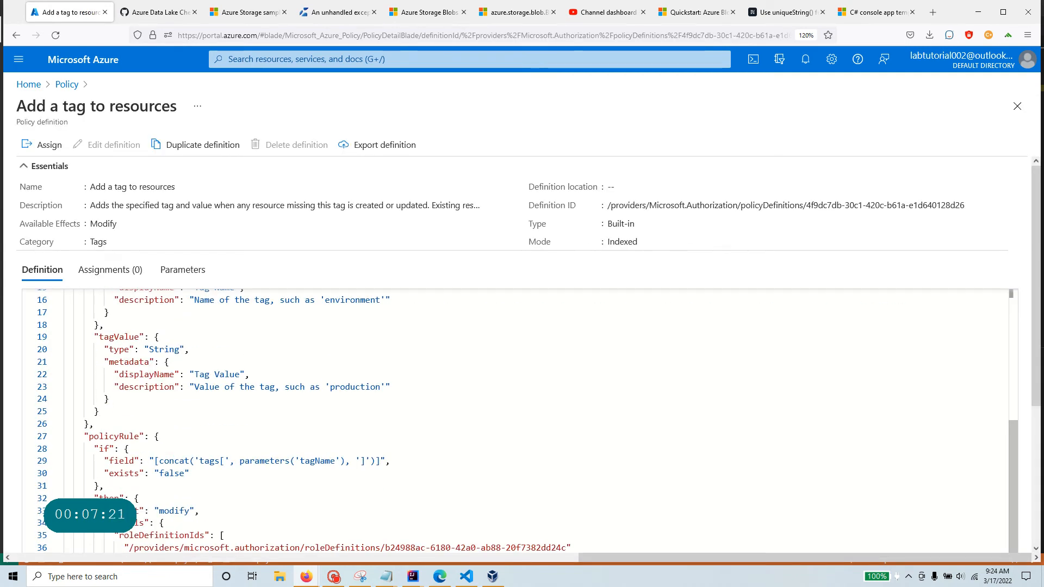
pyautogui.scroll(-5, 19, 427)
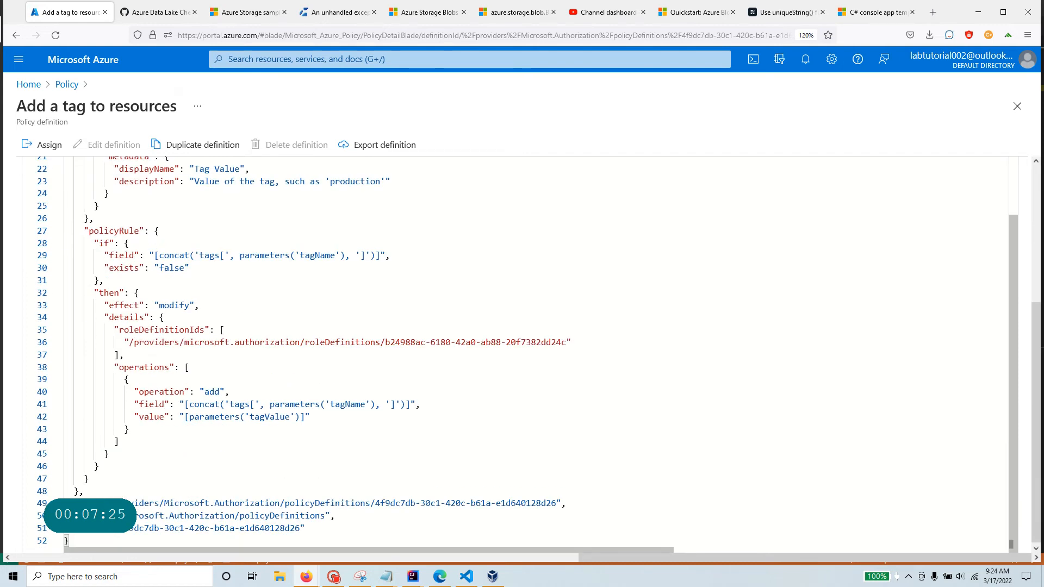
# Examine the required Tag Name and Tag Value parameters in the assignment form of "Add a tag to resources".
pyautogui.click(45, 145)
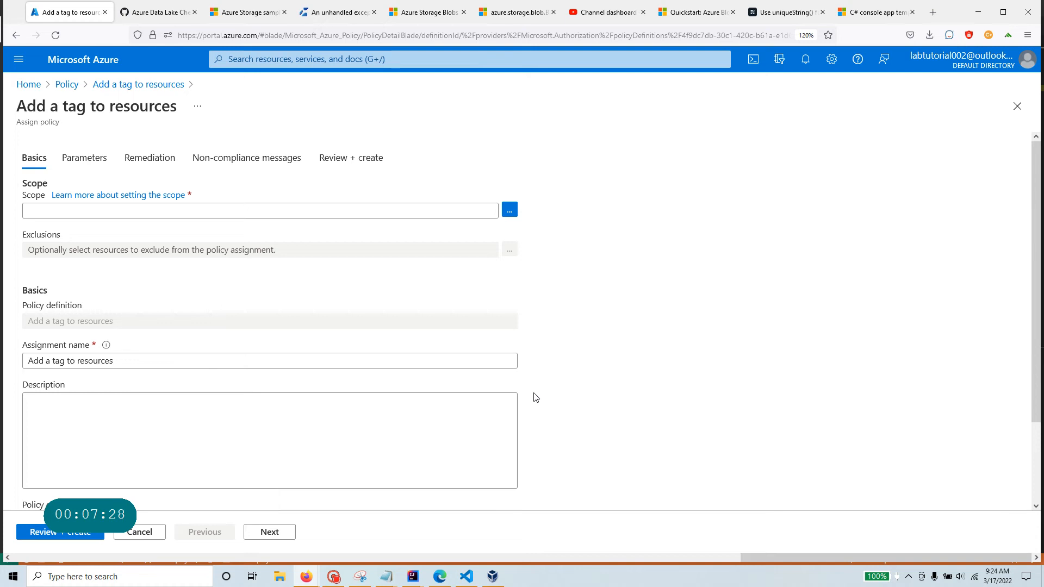
pyautogui.click(84, 156)
pyautogui.click(161, 246)
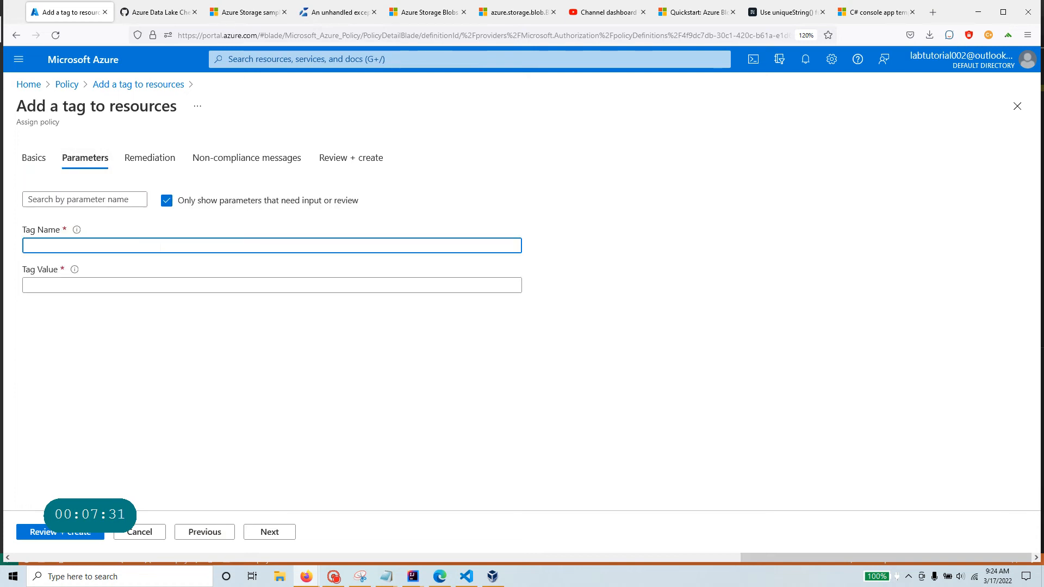
pyautogui.click(76, 284)
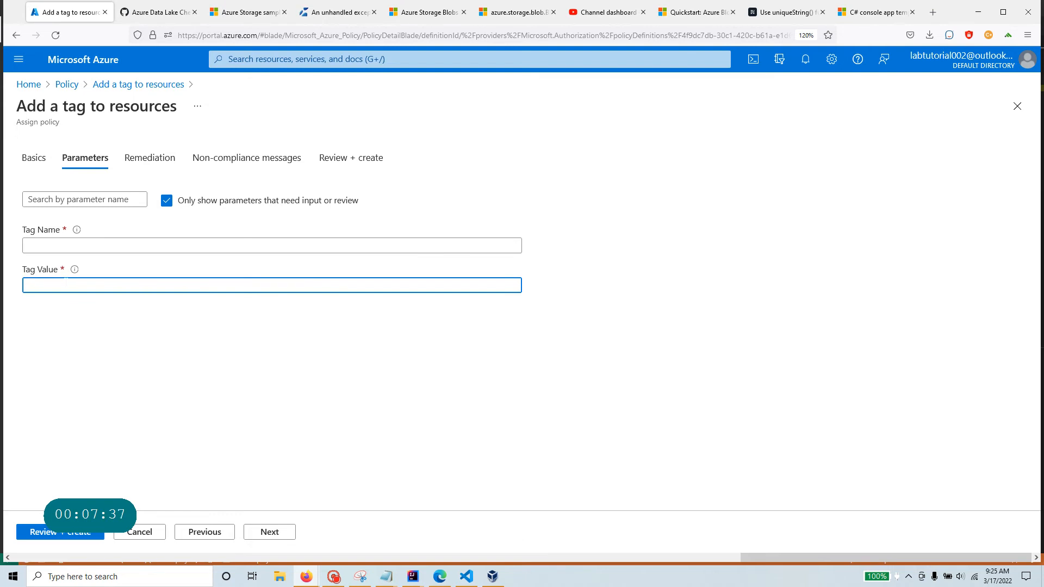
pyautogui.click(75, 272)
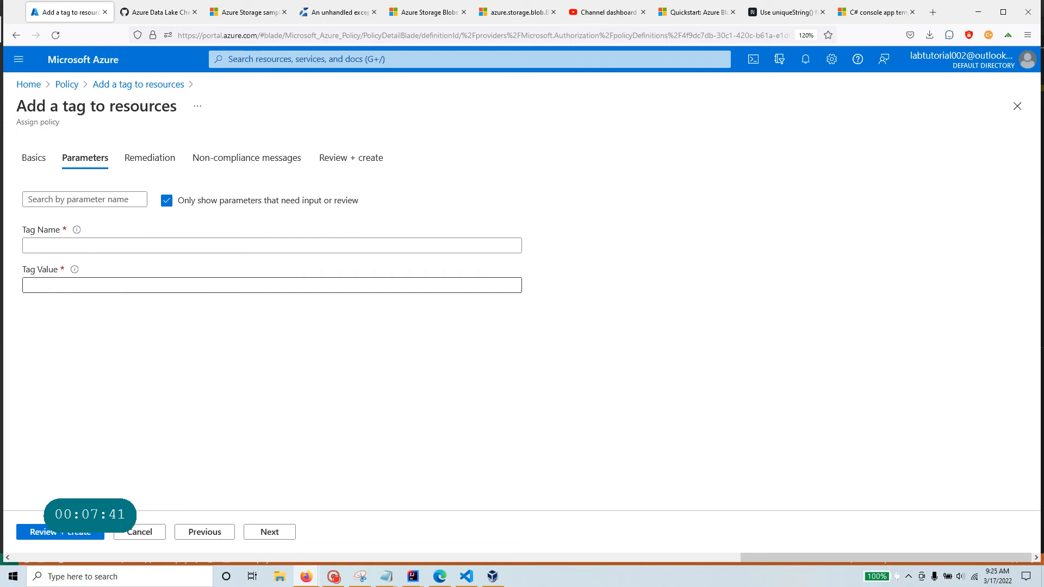
pyautogui.click(76, 286)
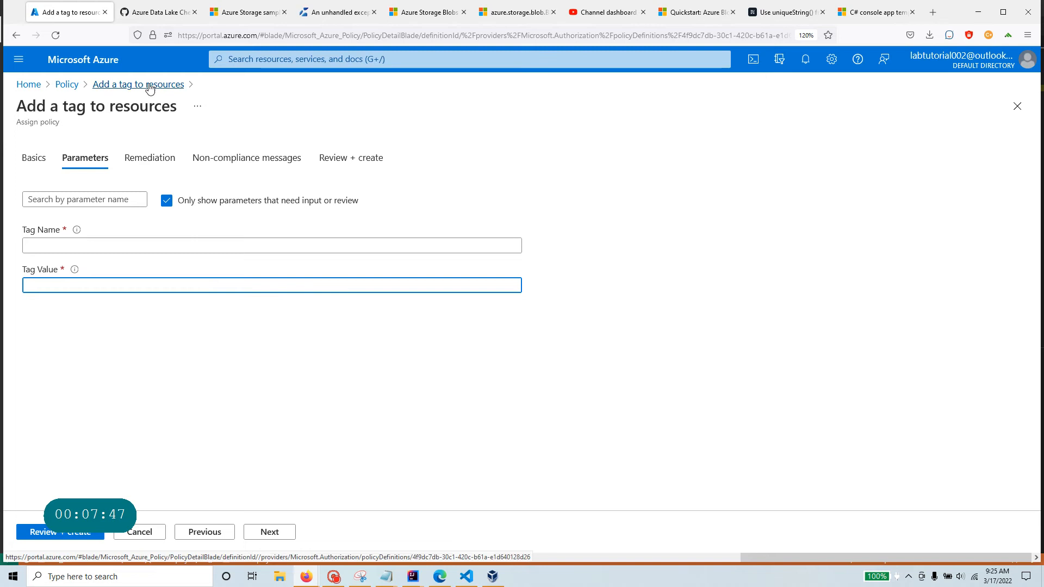
# Duplicate the built-in "Add a tag to resources" policy definition and set the copy's definition location to the Azure Pass - Sponsorship subscription.
pyautogui.click(69, 86)
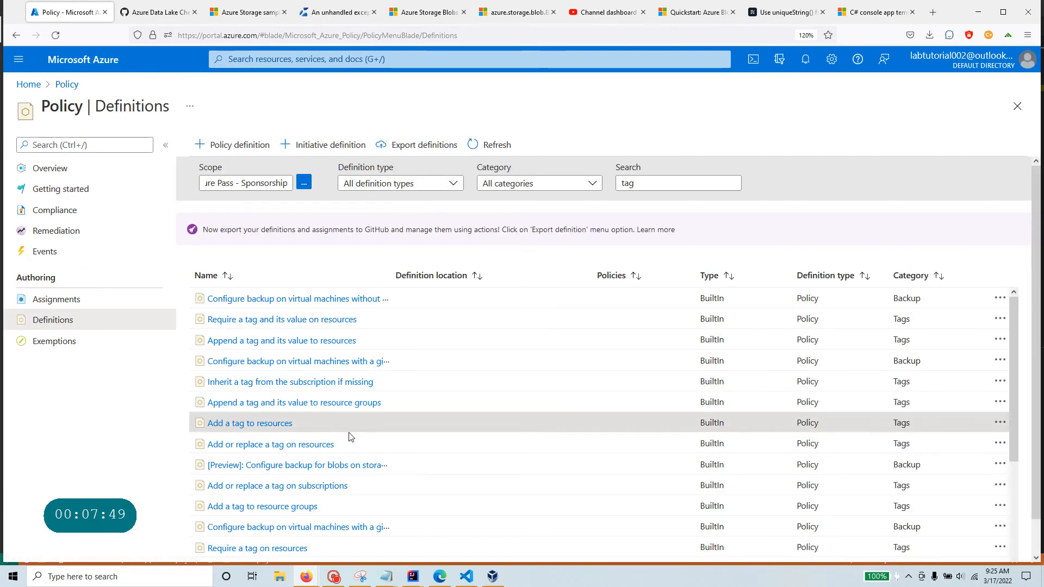
pyautogui.click(268, 426)
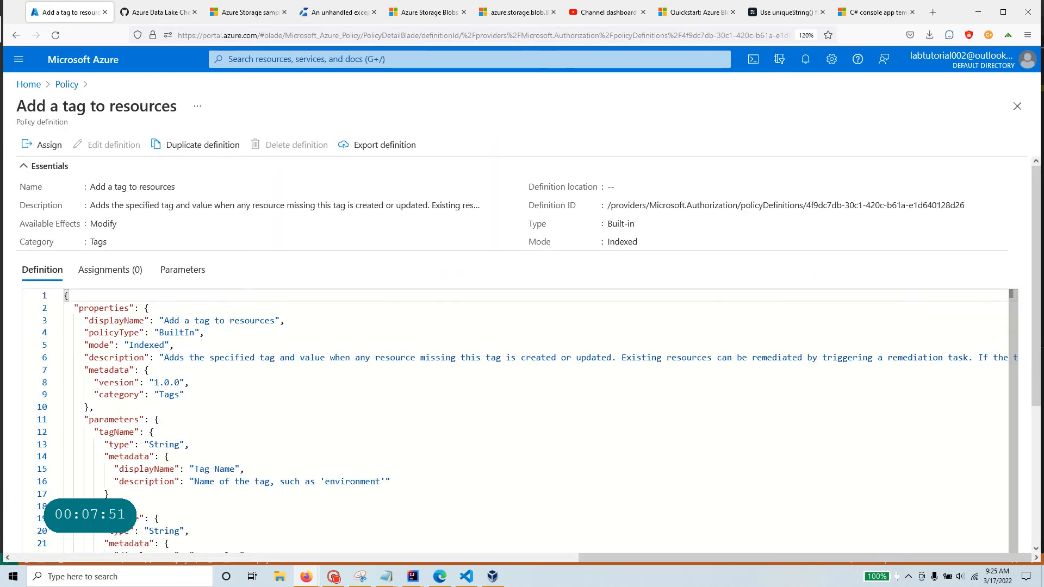
pyautogui.click(209, 146)
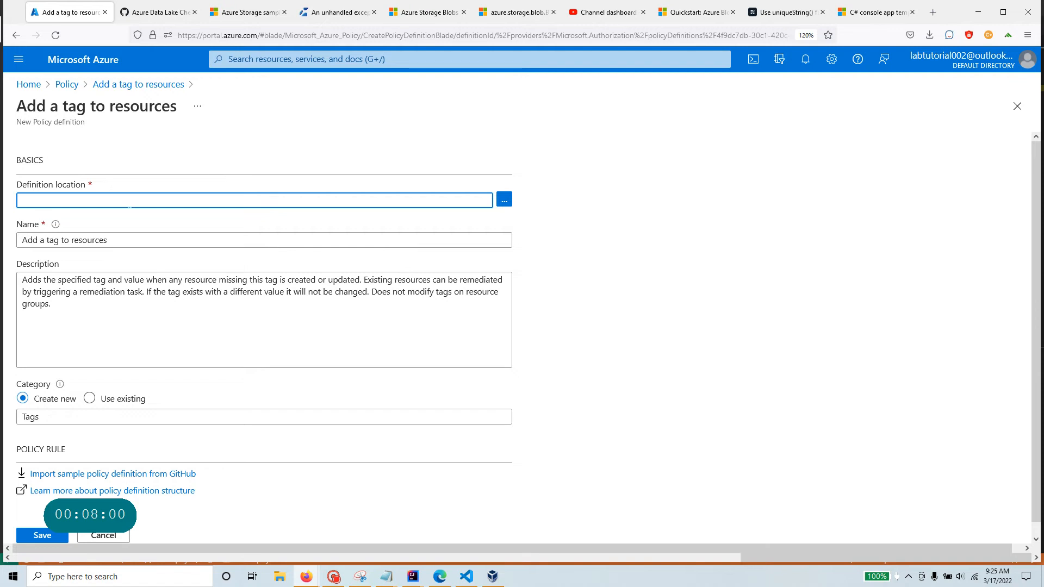
pyautogui.click(504, 200)
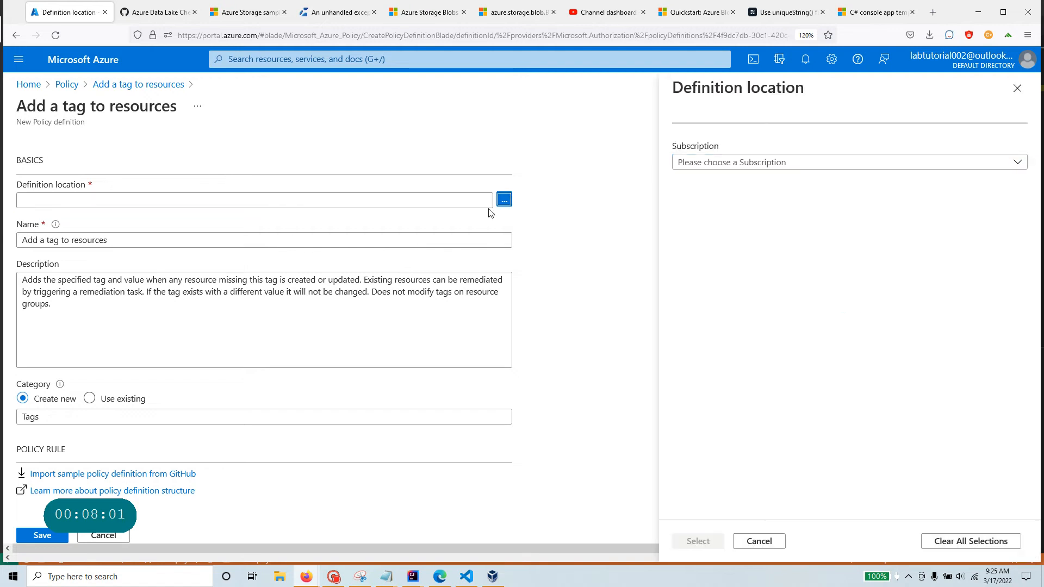
pyautogui.click(803, 162)
pyautogui.click(759, 205)
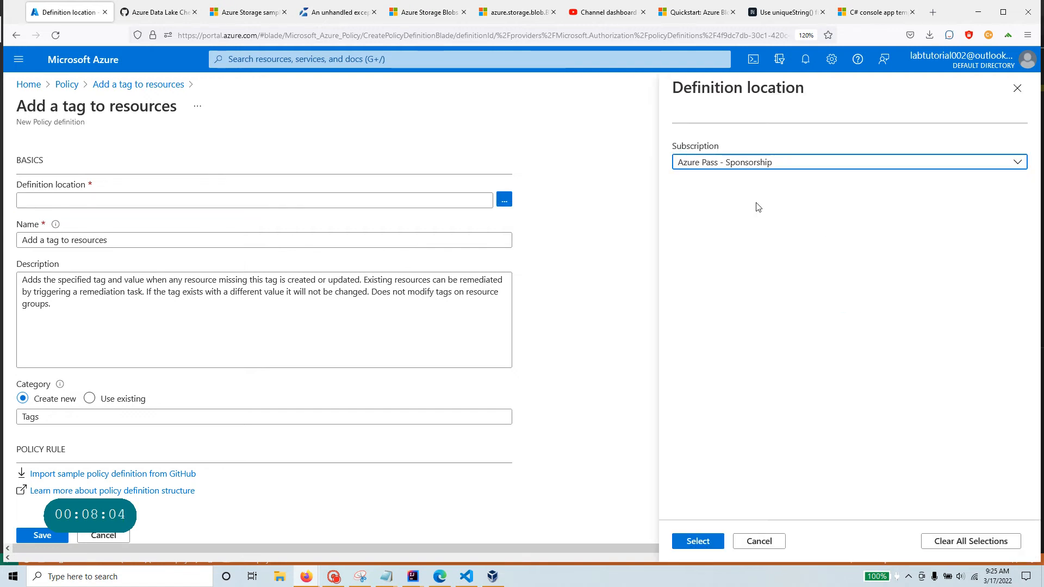
pyautogui.click(698, 541)
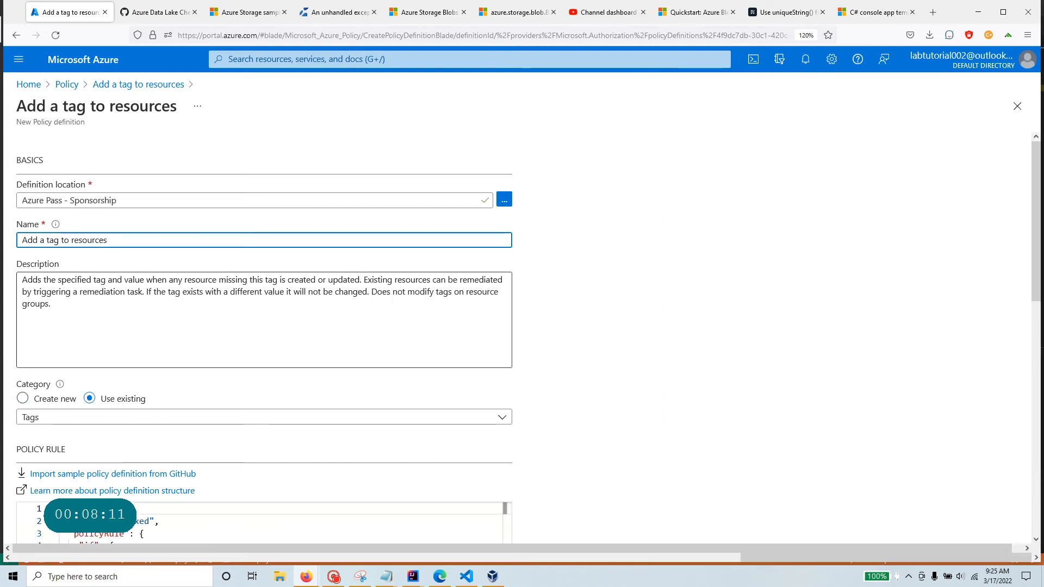
# Rename the new policy definition to "CloudSecurityLabs - GUID for Resources - Add a GUID tag to resources".
pyautogui.write('CloudSecu')
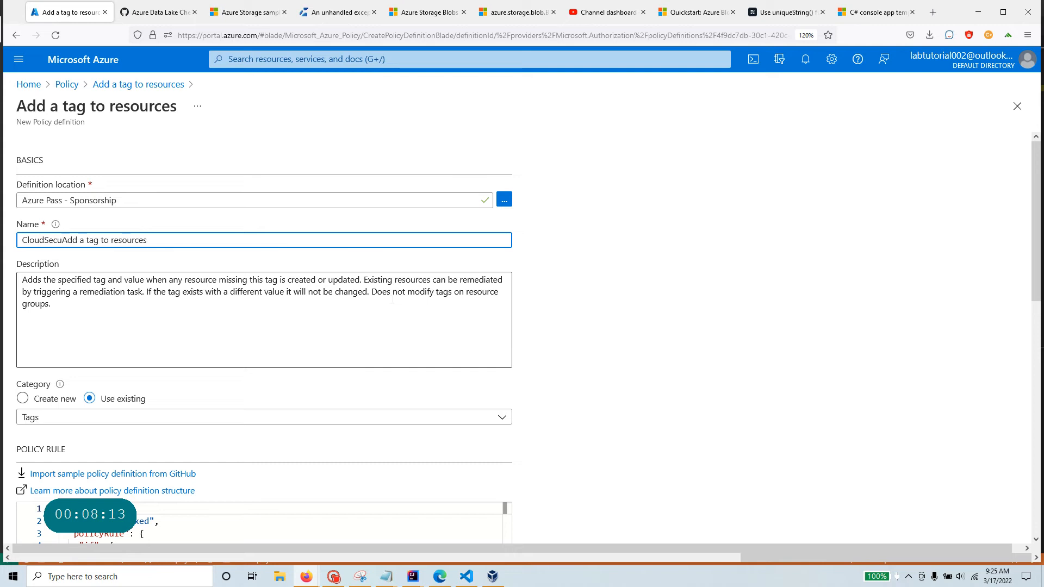
pyautogui.write('rityLabs - ')
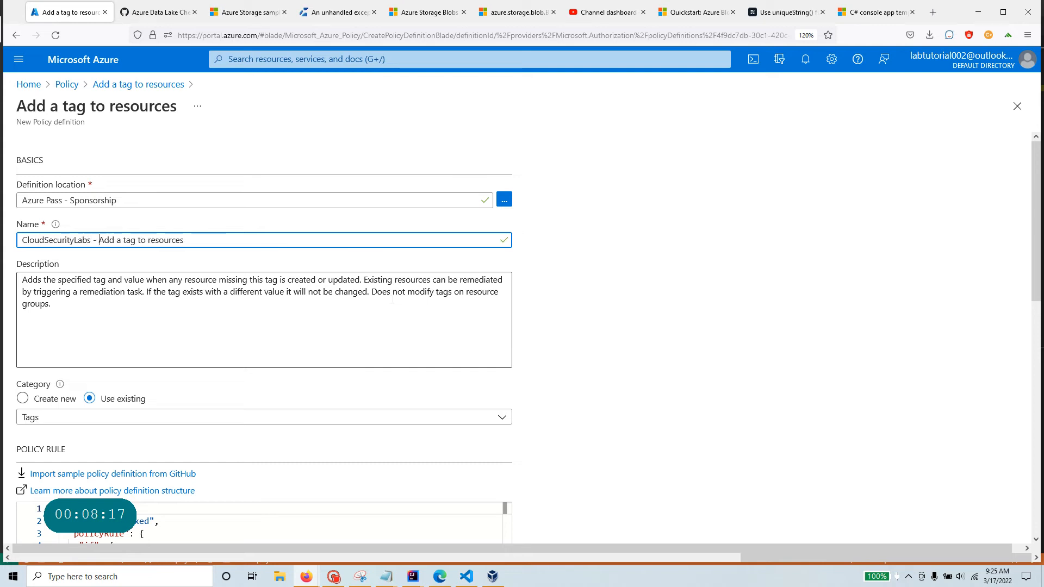
pyautogui.write('G')
pyautogui.write('UID for')
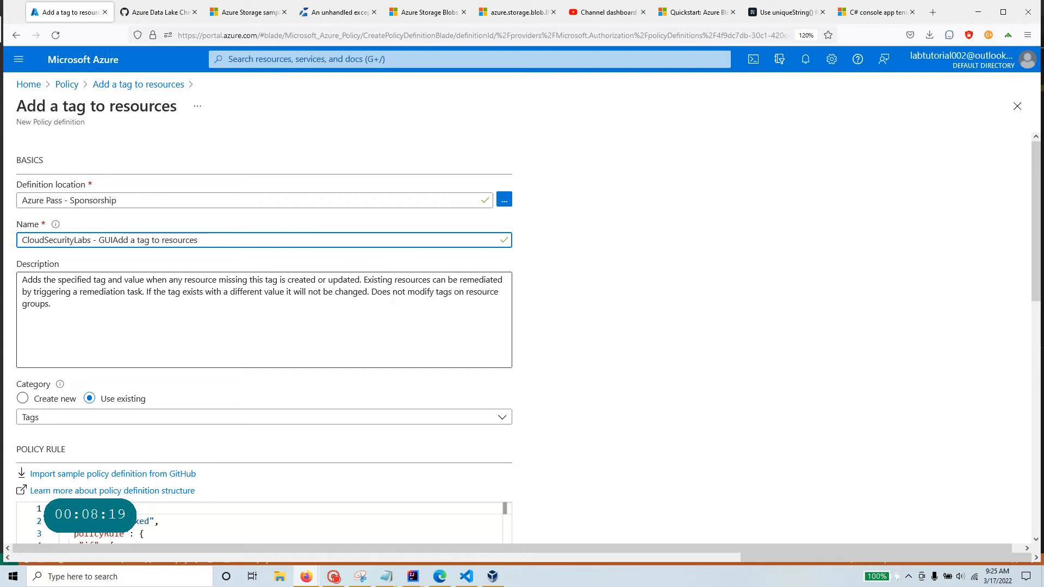
pyautogui.write(' Re')
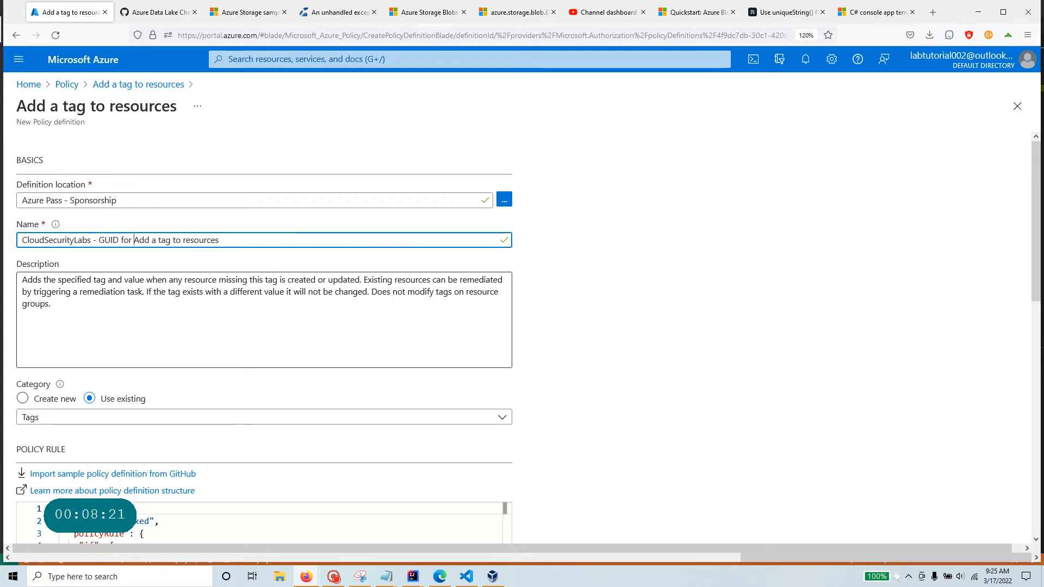
pyautogui.write('sources')
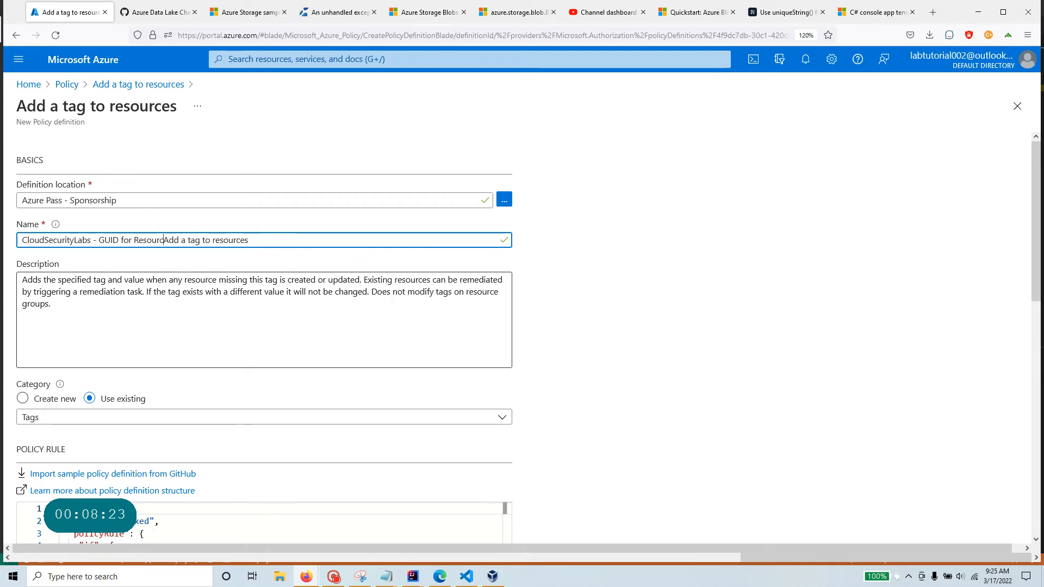
pyautogui.write(' -')
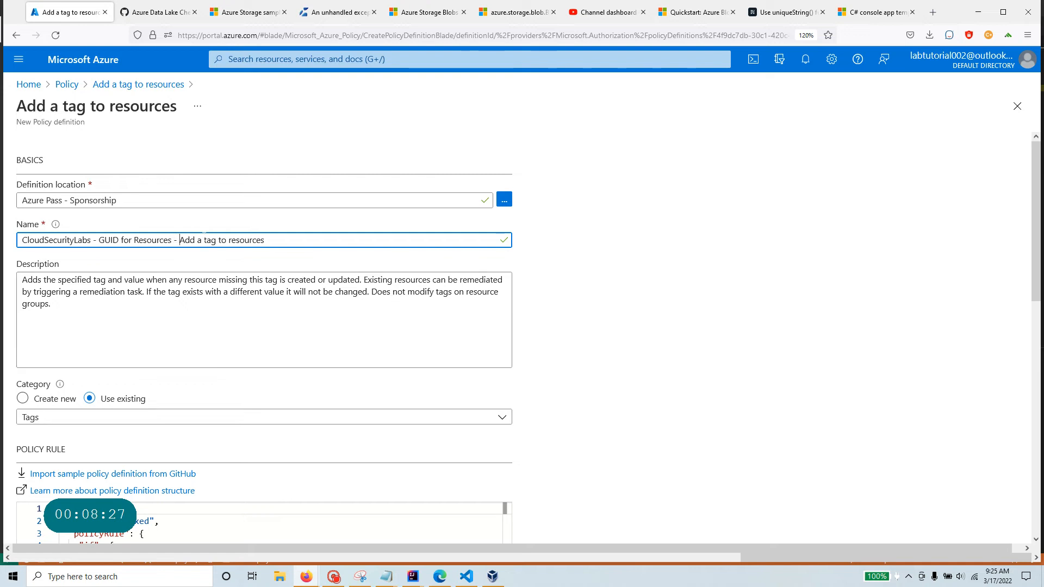
pyautogui.click(204, 239)
pyautogui.write('GUID')
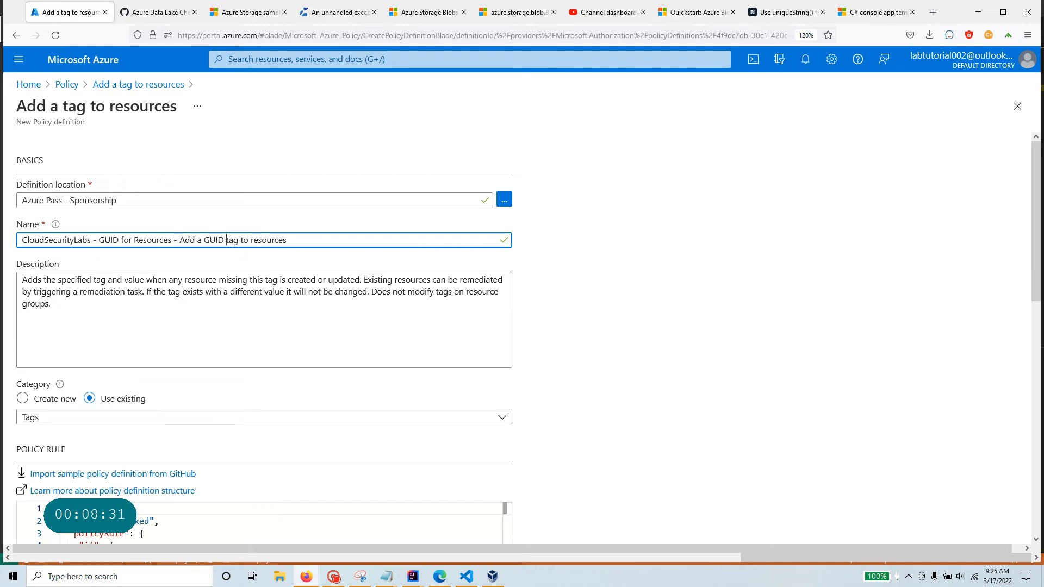
# Replace the policy's description with the text of its name, "CloudSecurityLabs - GUID for Resources - Add a GUID tag to resources".
pyautogui.moveTo(52, 305); pyautogui.dragTo(0, 261)
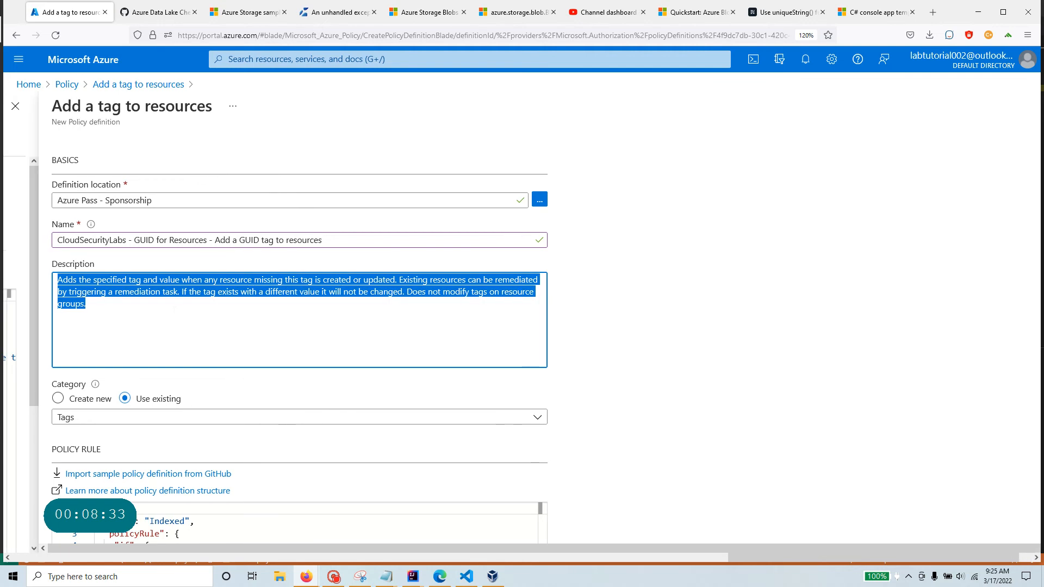
pyautogui.press('BackSpace')
pyautogui.moveTo(333, 241); pyautogui.dragTo(53, 241)
pyautogui.hotkey('ctrl', 'c')
pyautogui.click(81, 293)
pyautogui.hotkey('ctrl', 'v')
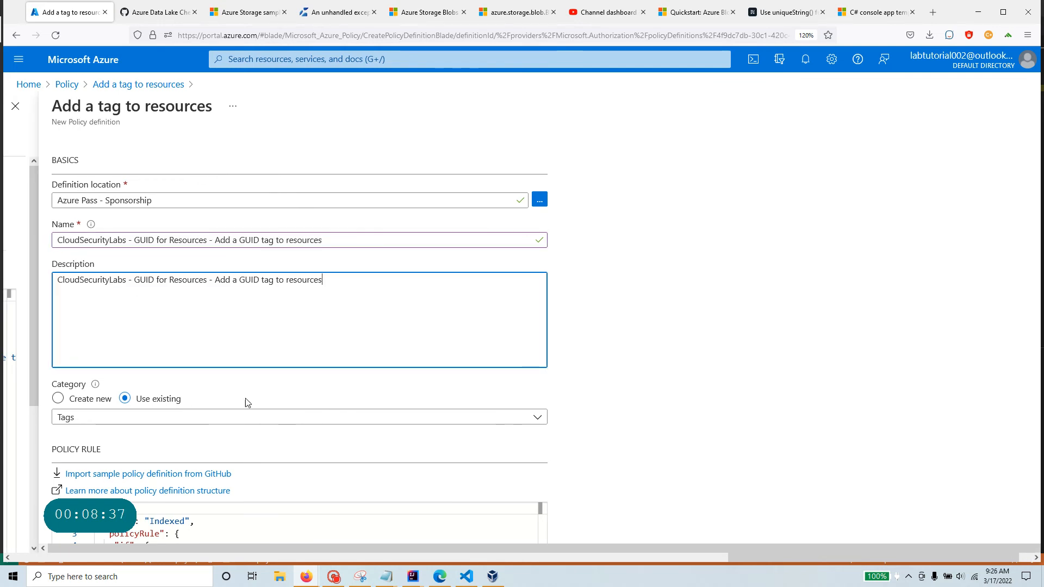
# Remove the [parameters('tagValue')] expression from the add operation's value in the policy rule, leaving empty quotes.
pyautogui.scroll(-3, 247, 400)
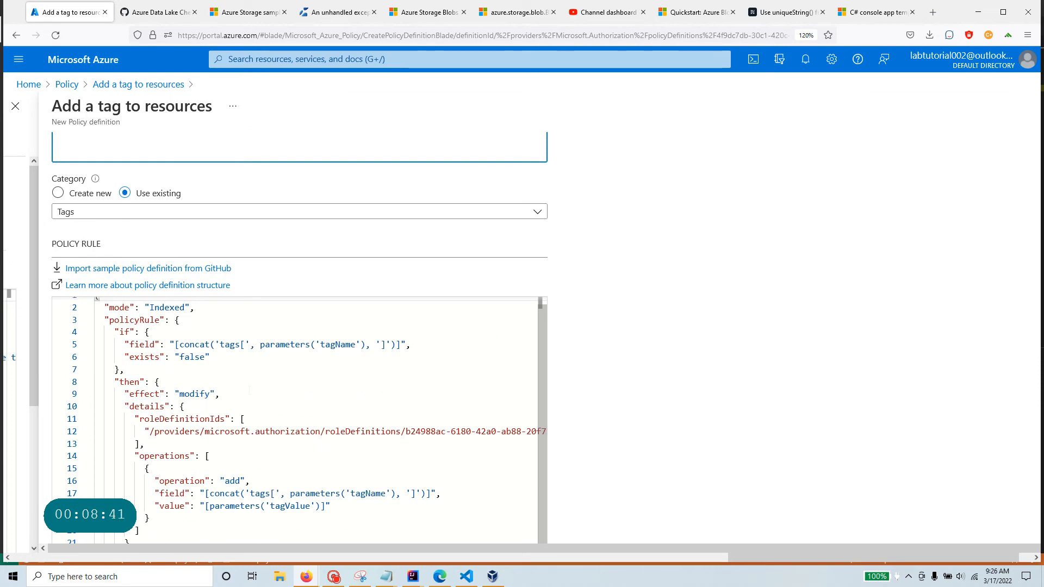
pyautogui.scroll(1, 296, 420)
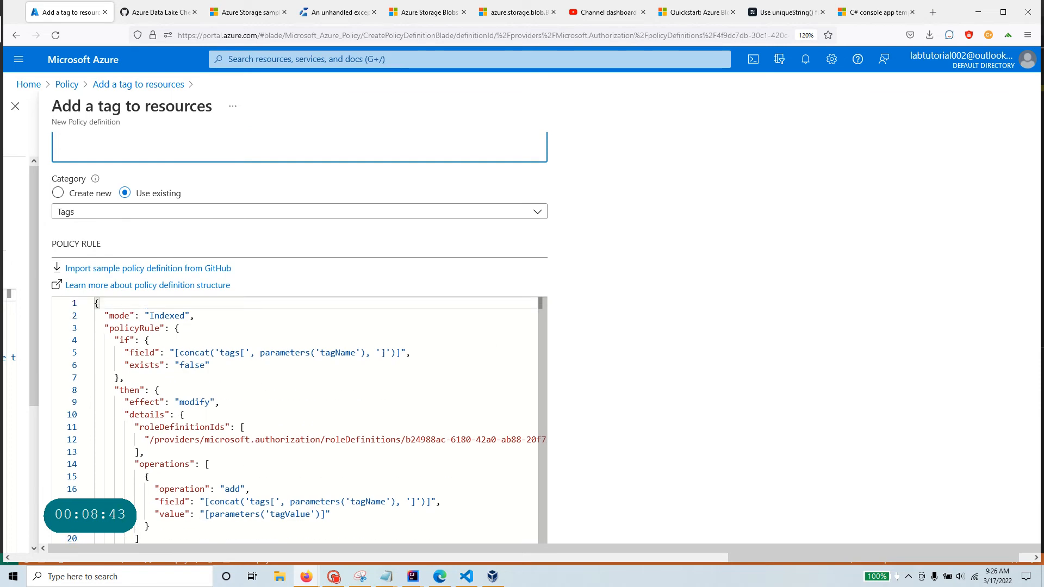
pyautogui.moveTo(410, 353); pyautogui.dragTo(104, 352)
pyautogui.scroll(-1, 104, 352)
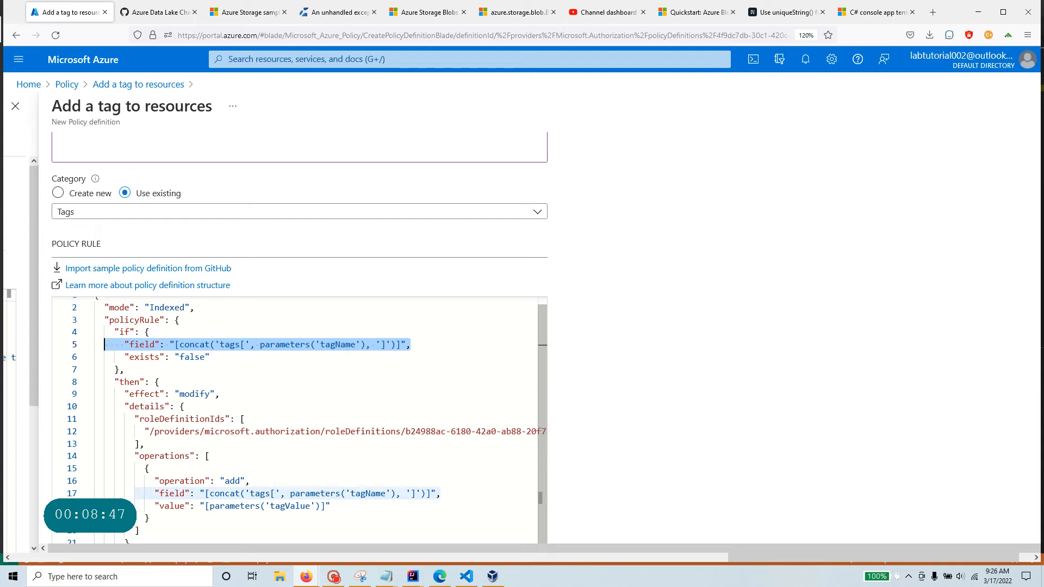
pyautogui.scroll(-5, 751, 484)
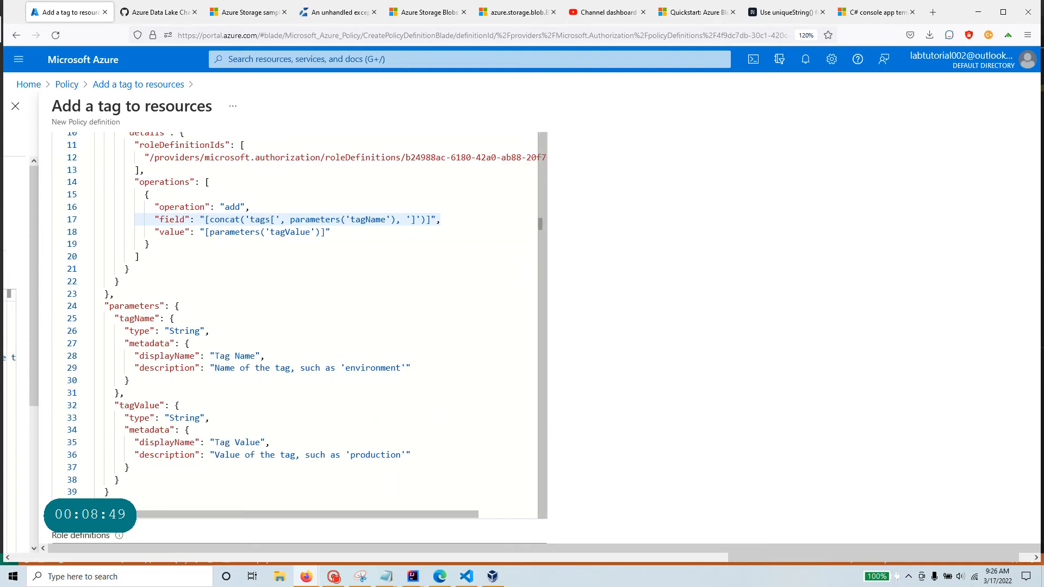
pyautogui.moveTo(330, 232); pyautogui.dragTo(144, 232)
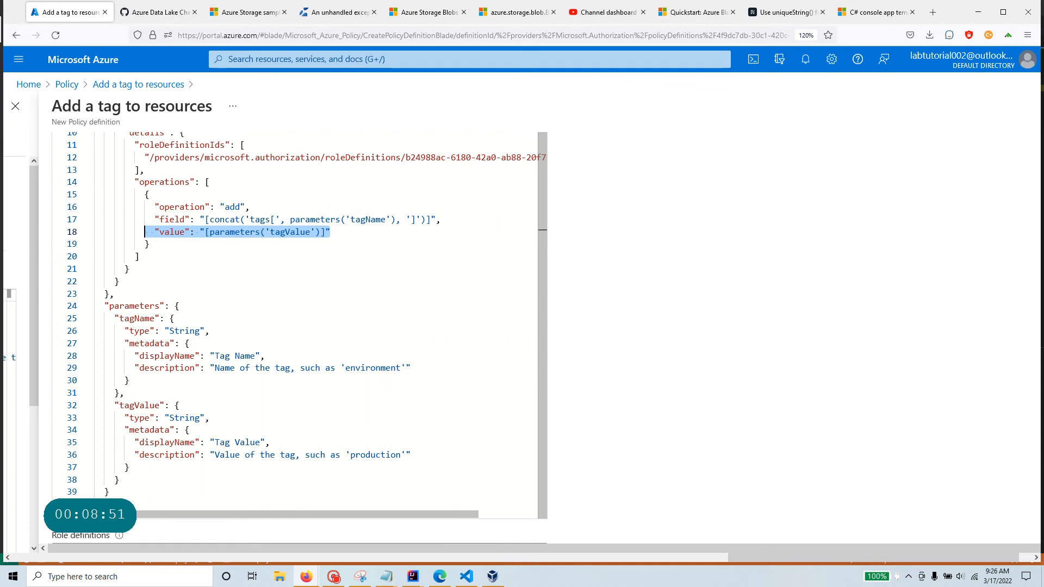
pyautogui.click(319, 232)
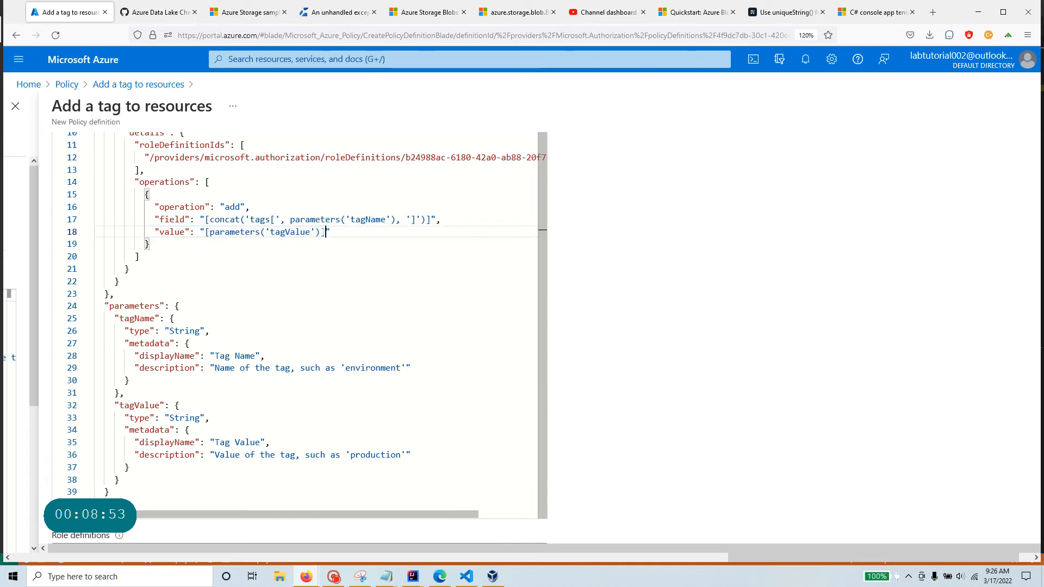
pyautogui.moveTo(324, 232); pyautogui.dragTo(205, 232)
pyautogui.press('Delete')
# Delete the tagValue parameter block and the comma before it from the policy rule, and return to the add operation's empty value.
pyautogui.click(130, 380)
pyautogui.click(125, 393)
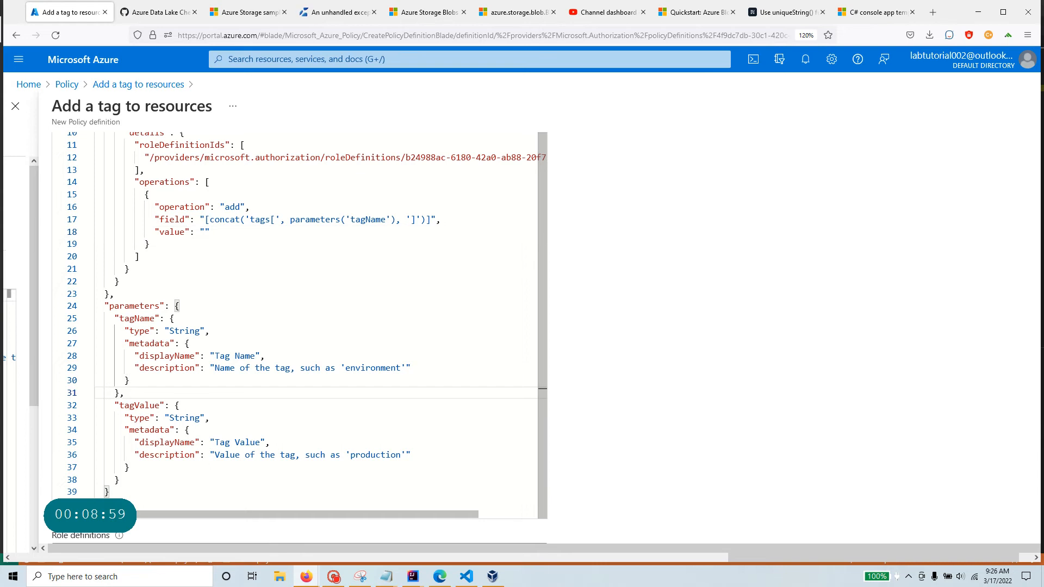
pyautogui.moveTo(110, 492); pyautogui.dragTo(54, 411)
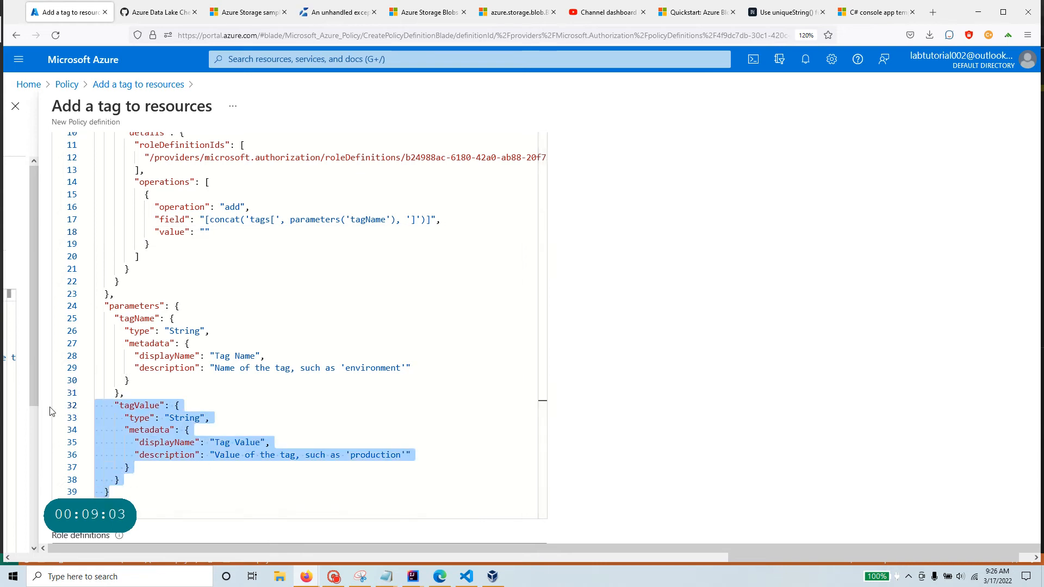
pyautogui.press('Delete')
pyautogui.press('BackSpace')
pyautogui.press('BackSpace')
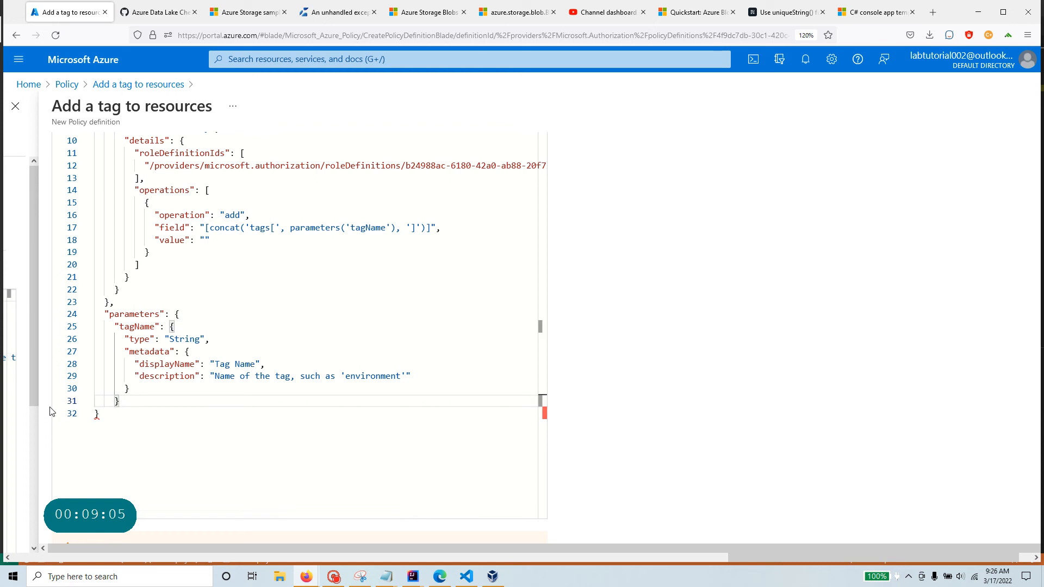
pyautogui.click(205, 241)
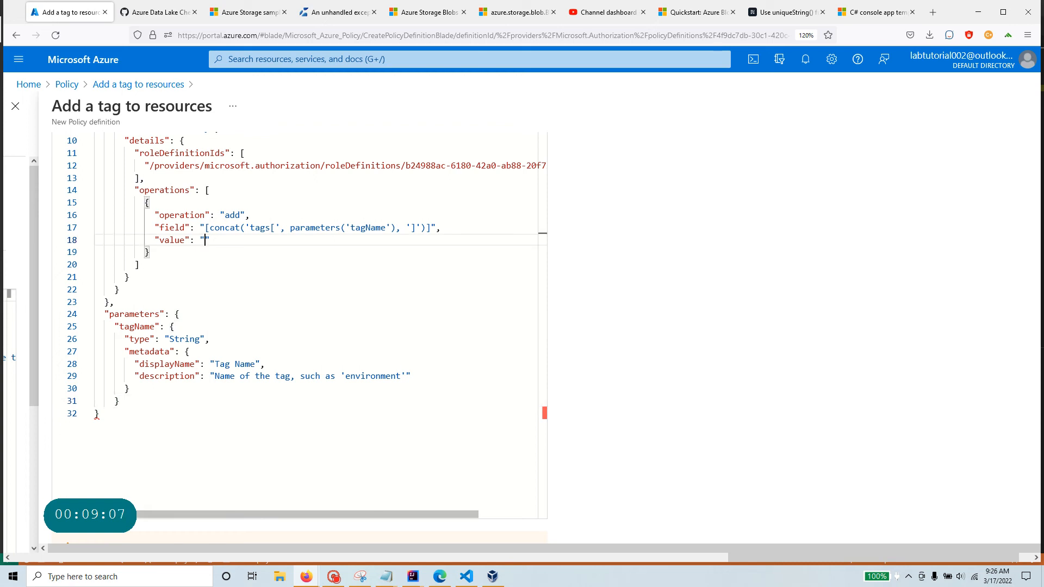
# Search the web in a new browser tab for "template guntion guid() azure" and open the Microsoft article on ARM template string functions.
pyautogui.click(933, 12)
pyautogui.write('te')
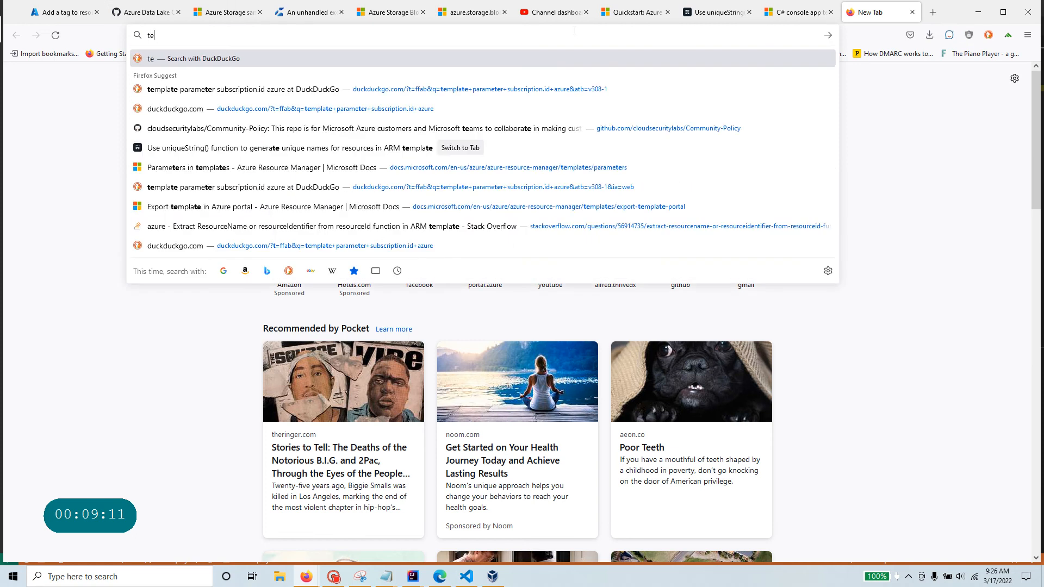
pyautogui.write('mplate gu')
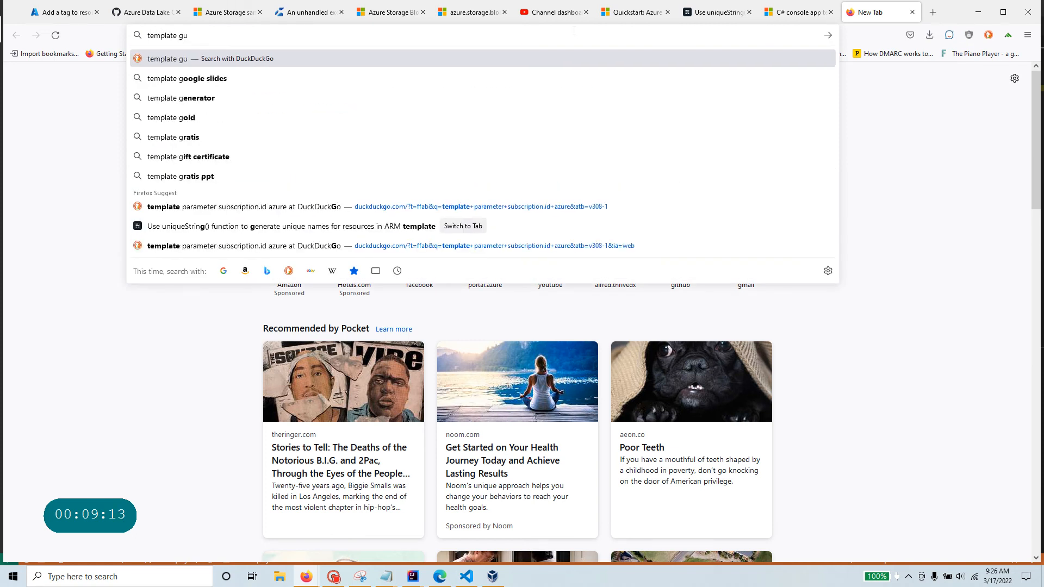
pyautogui.write('ntion guid()')
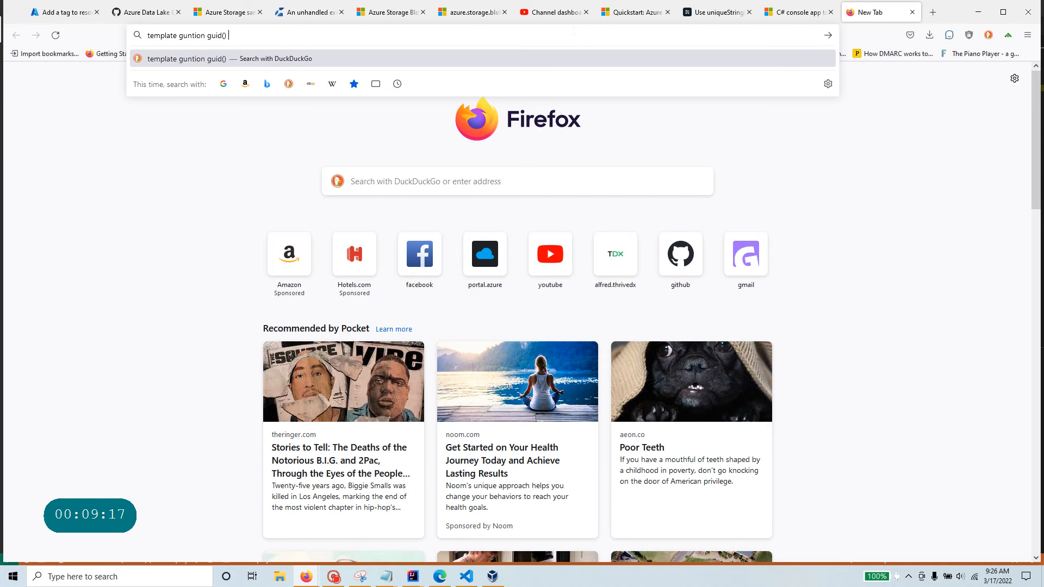
pyautogui.write(' azure')
pyautogui.press('Return')
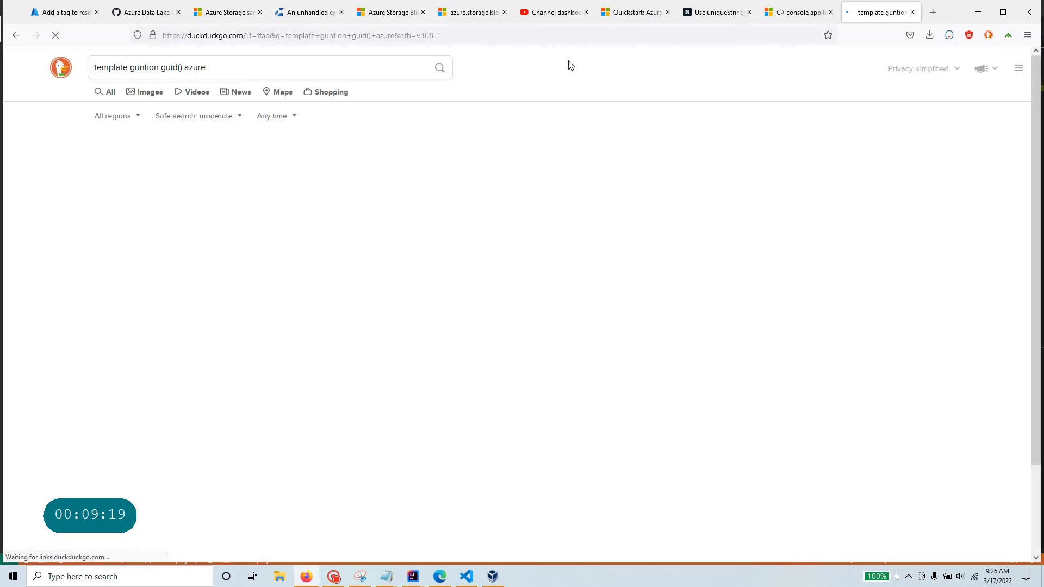
pyautogui.click(256, 200)
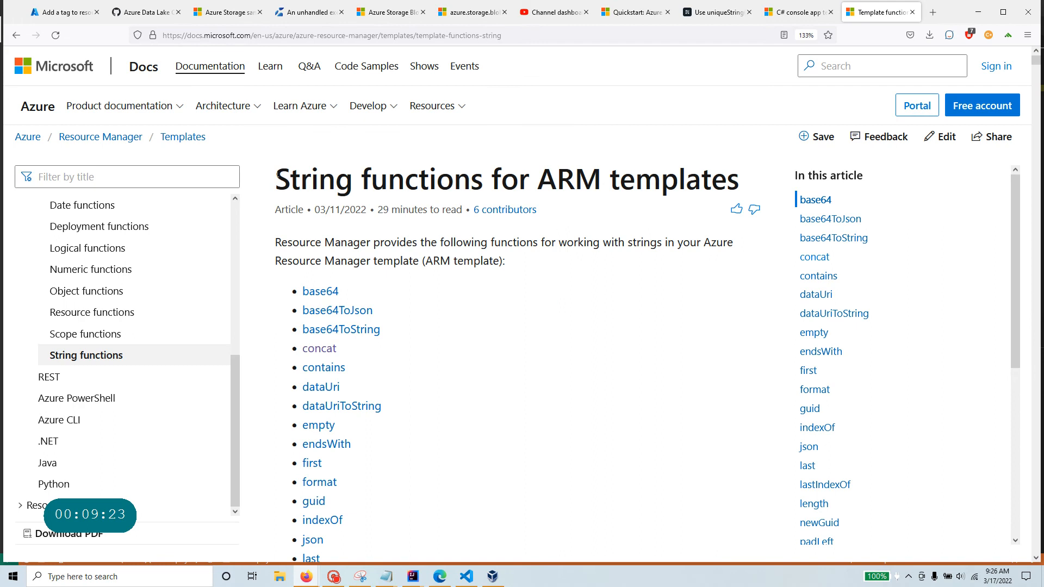
# Look through the list of ARM template string functions, open the guid entry and highlight the arguments in its syntax.
pyautogui.moveTo(278, 179); pyautogui.dragTo(738, 184)
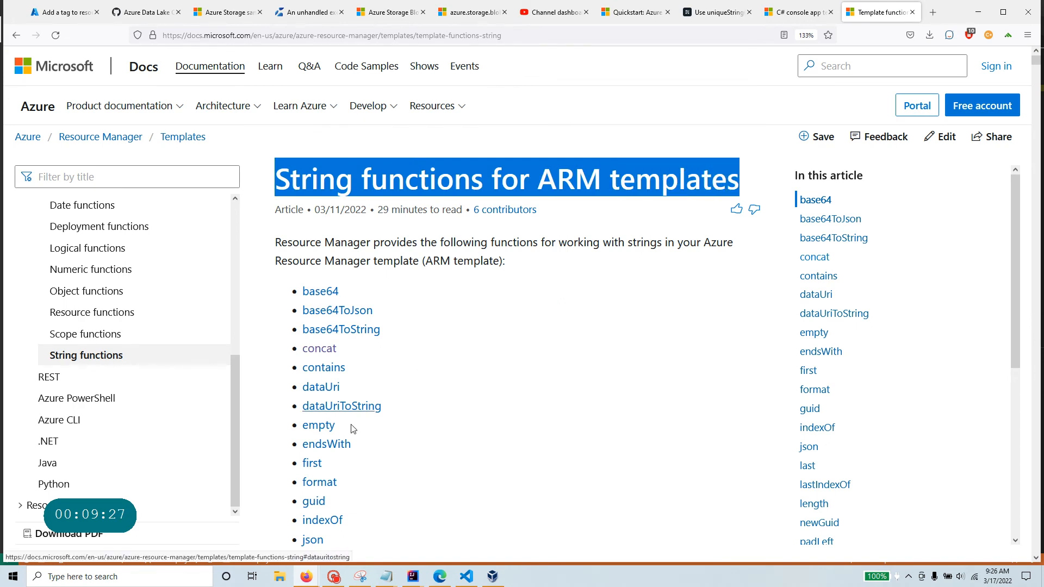
pyautogui.scroll(-5, 416, 445)
pyautogui.scroll(-2, 416, 445)
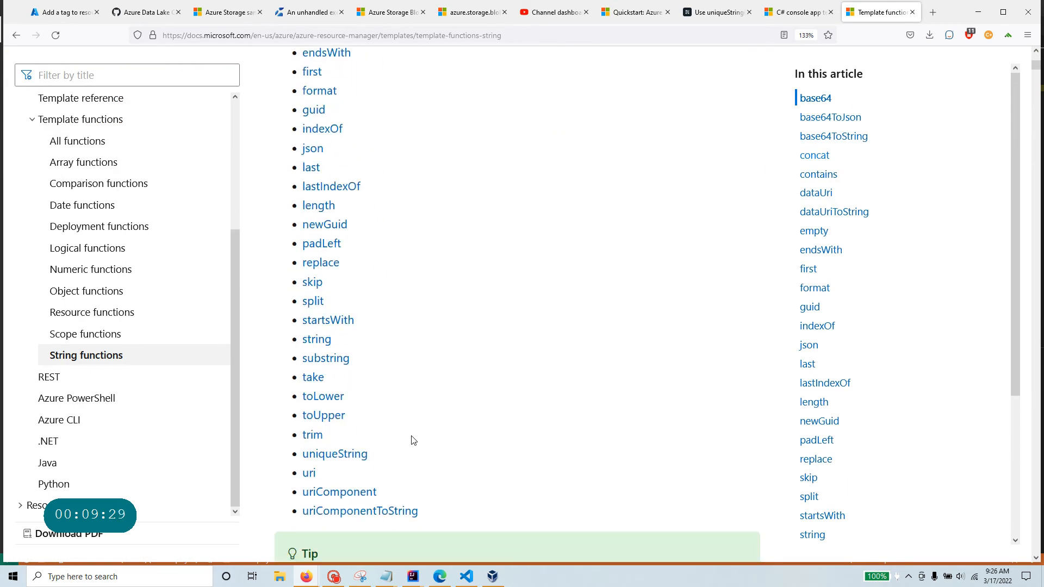
pyautogui.scroll(1, 411, 440)
pyautogui.scroll(2, 410, 440)
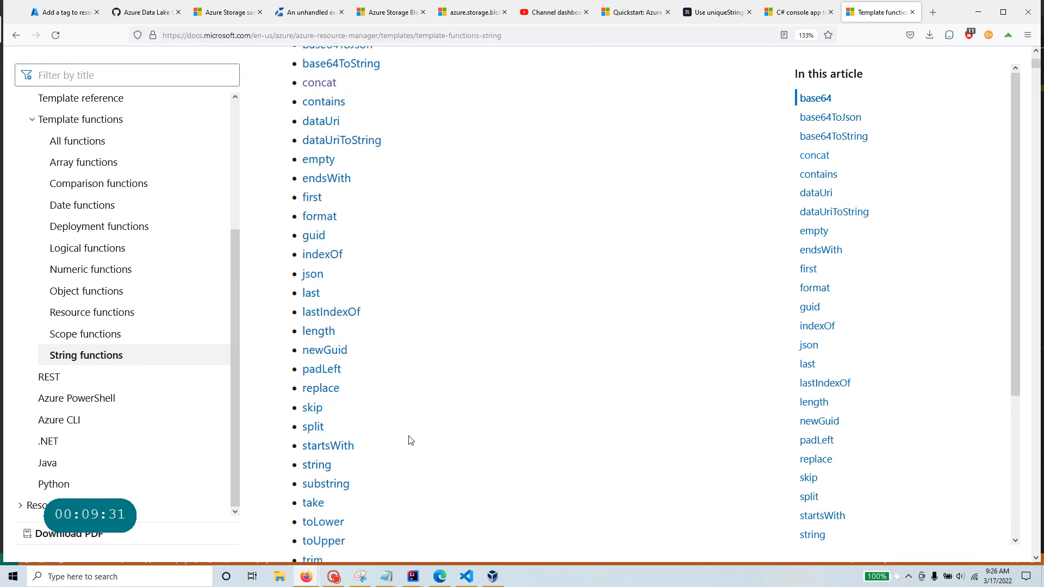
pyautogui.click(313, 269)
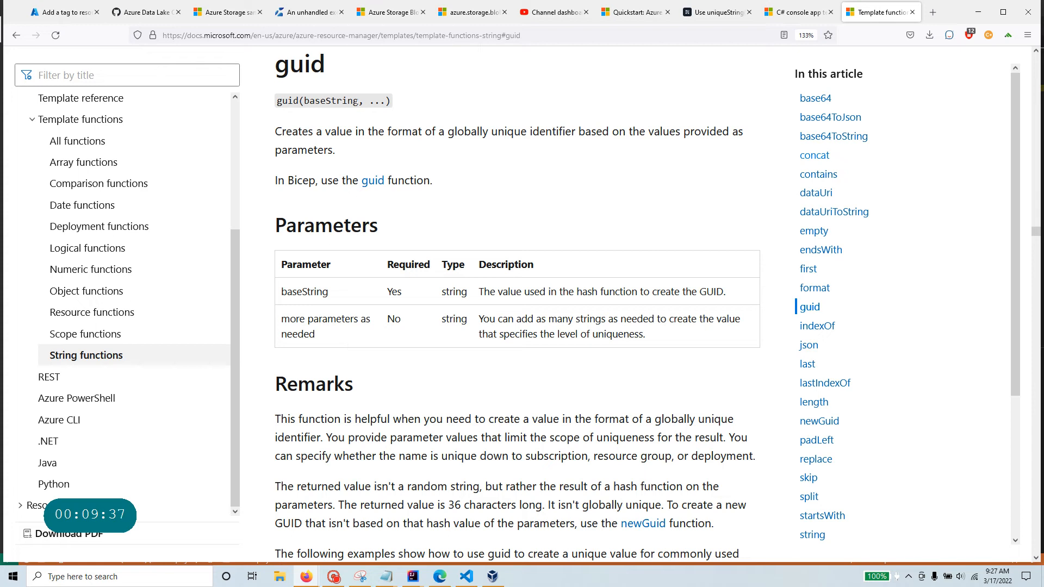
pyautogui.moveTo(304, 101); pyautogui.dragTo(385, 101)
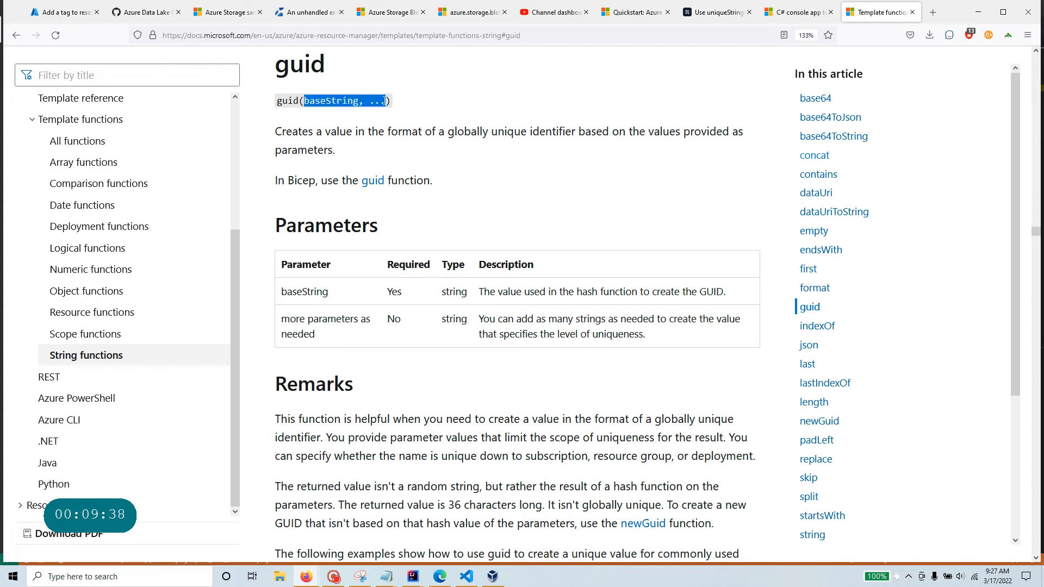
# Examine the guid function's baseString and optional arguments, and its example expressions scoped to subscription and to resource group.
pyautogui.click(341, 103)
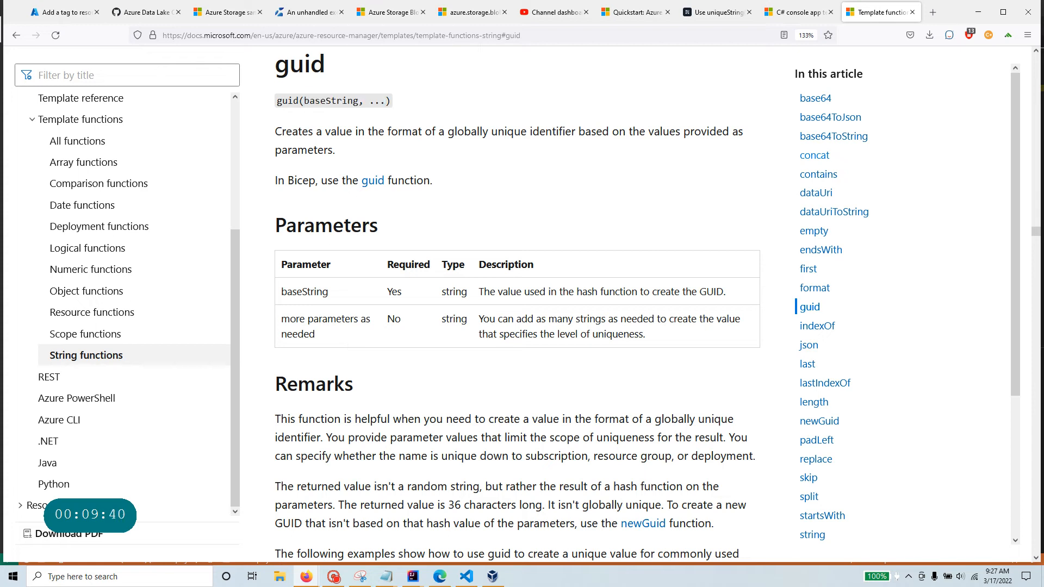
pyautogui.moveTo(358, 101); pyautogui.dragTo(305, 100)
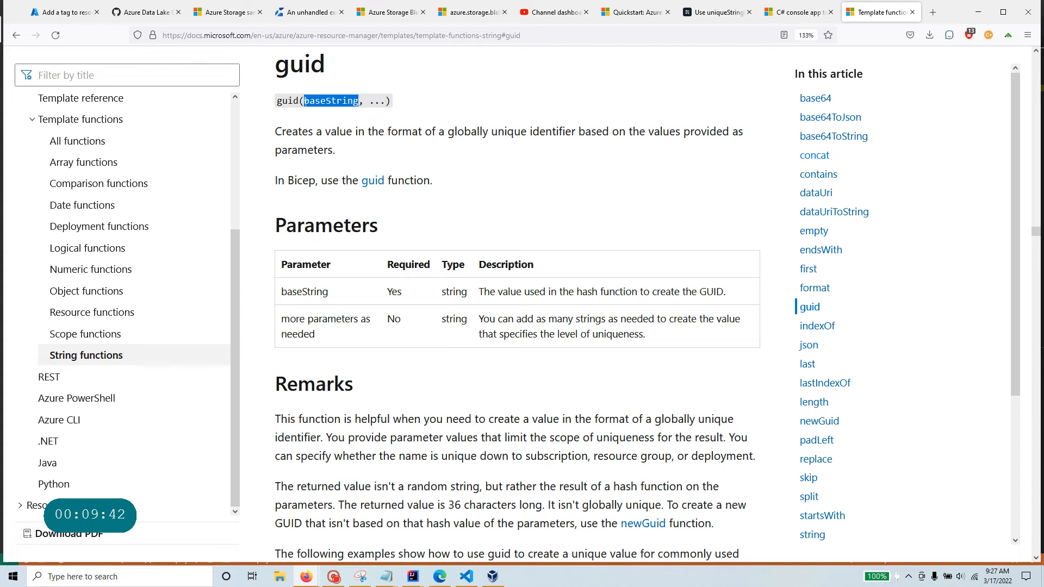
pyautogui.moveTo(369, 100); pyautogui.dragTo(384, 100)
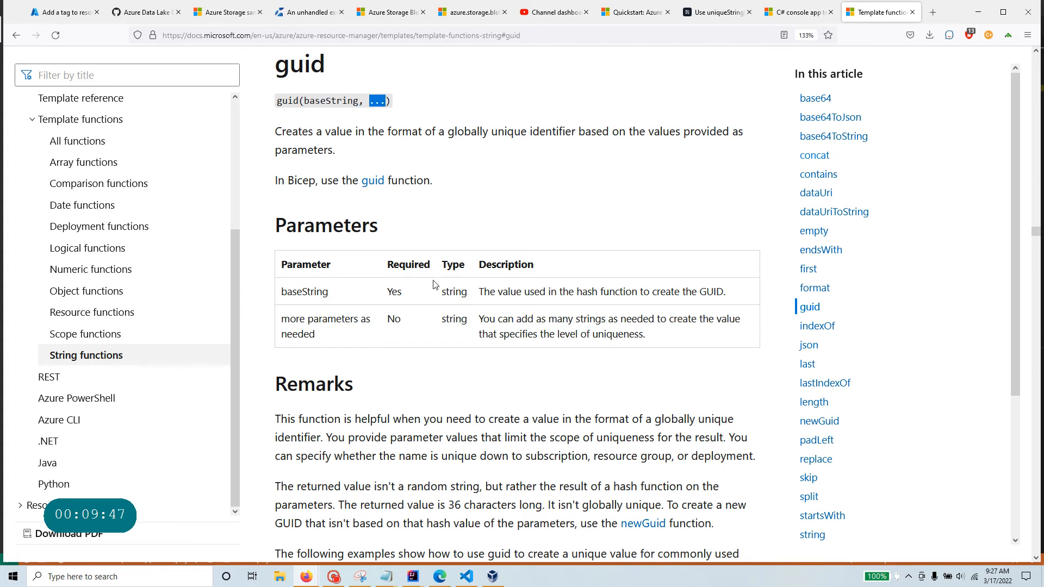
pyautogui.scroll(-3, 434, 284)
pyautogui.scroll(-3, 403, 386)
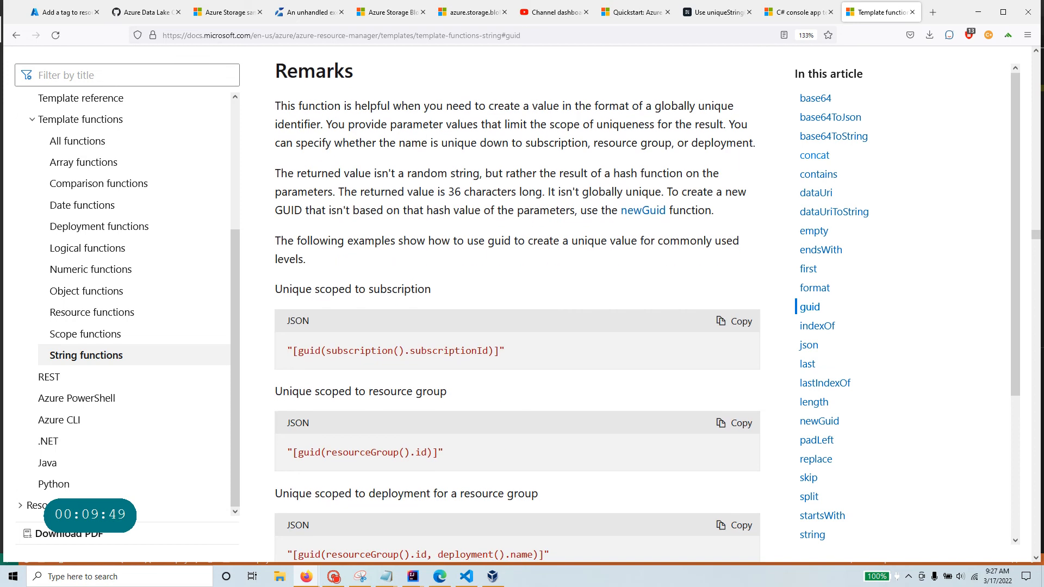
pyautogui.moveTo(512, 353); pyautogui.dragTo(287, 350)
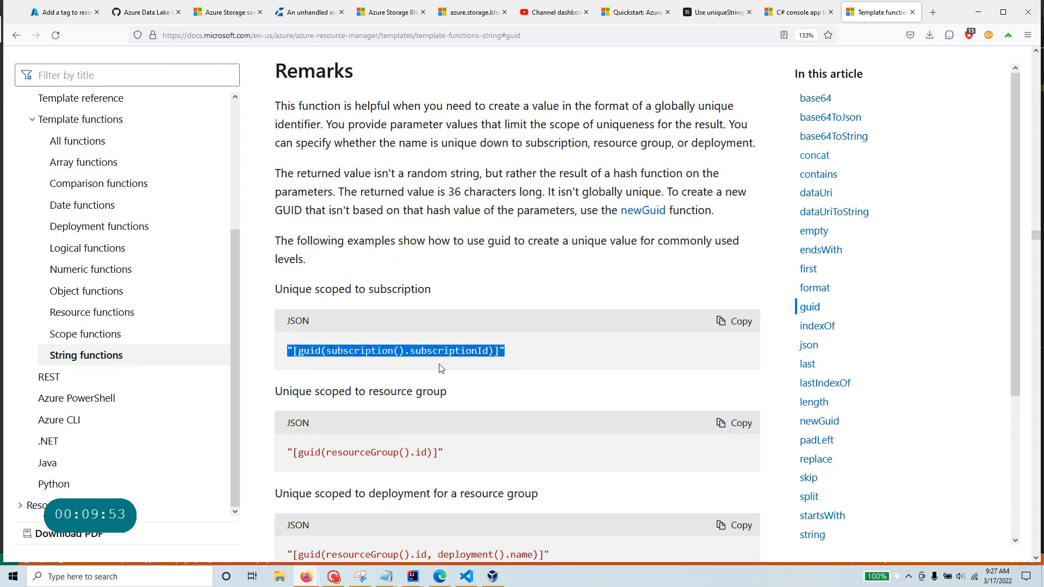
pyautogui.click(313, 352)
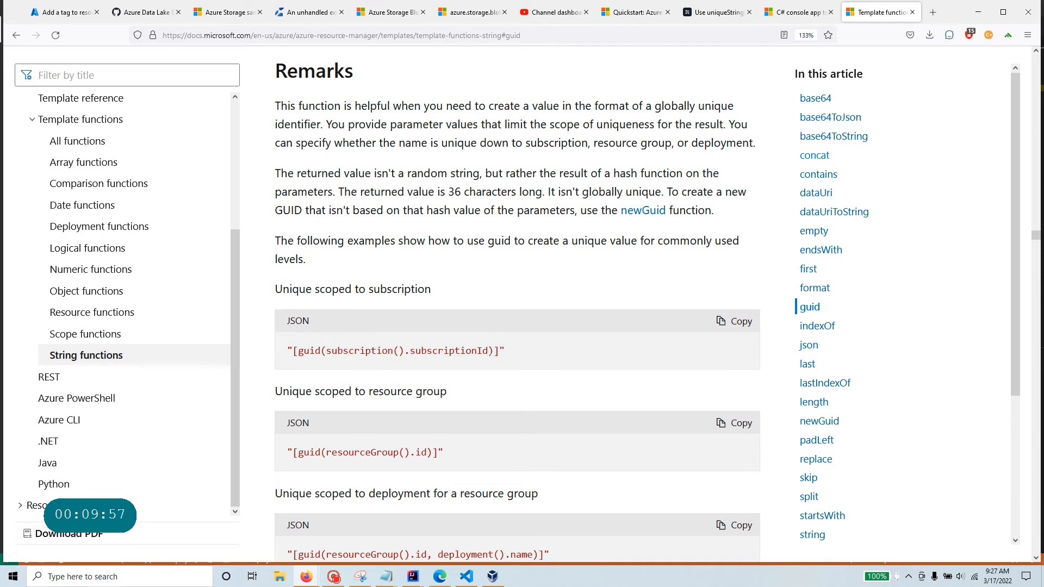
pyautogui.moveTo(494, 351); pyautogui.dragTo(326, 351)
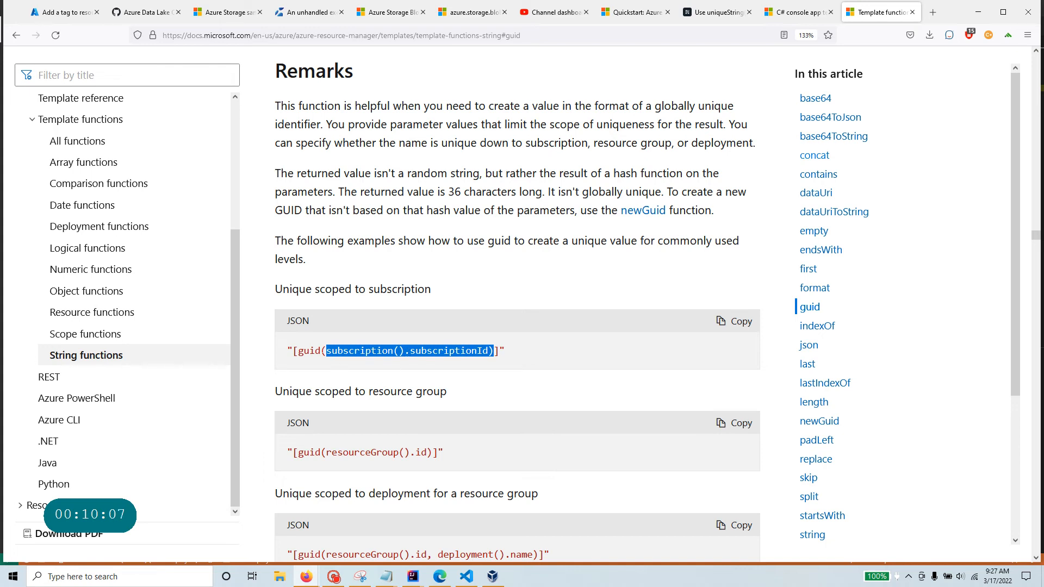
pyautogui.moveTo(321, 350); pyautogui.dragTo(298, 351)
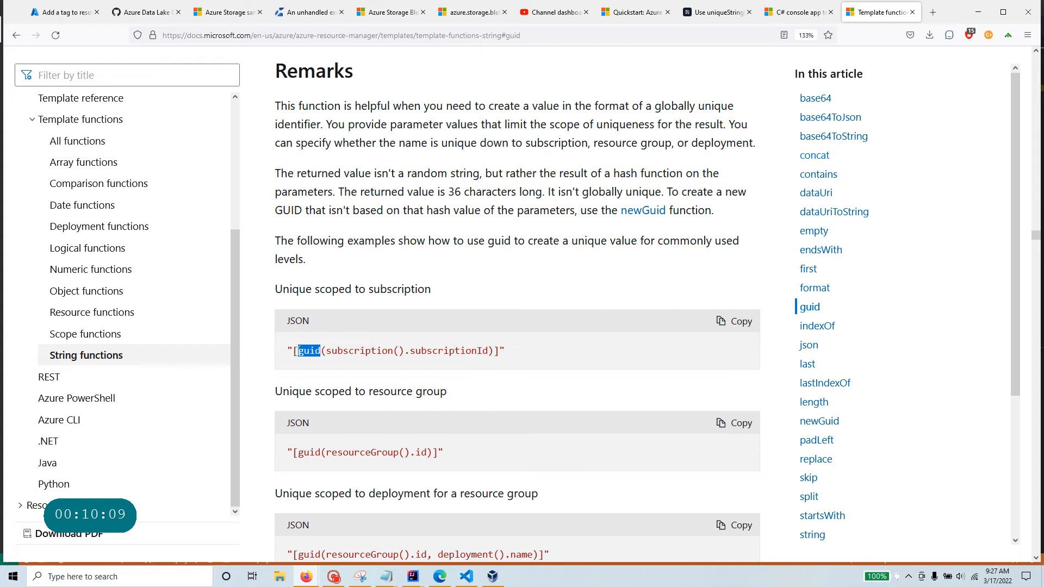
pyautogui.click(516, 477)
pyautogui.moveTo(459, 455); pyautogui.dragTo(288, 454)
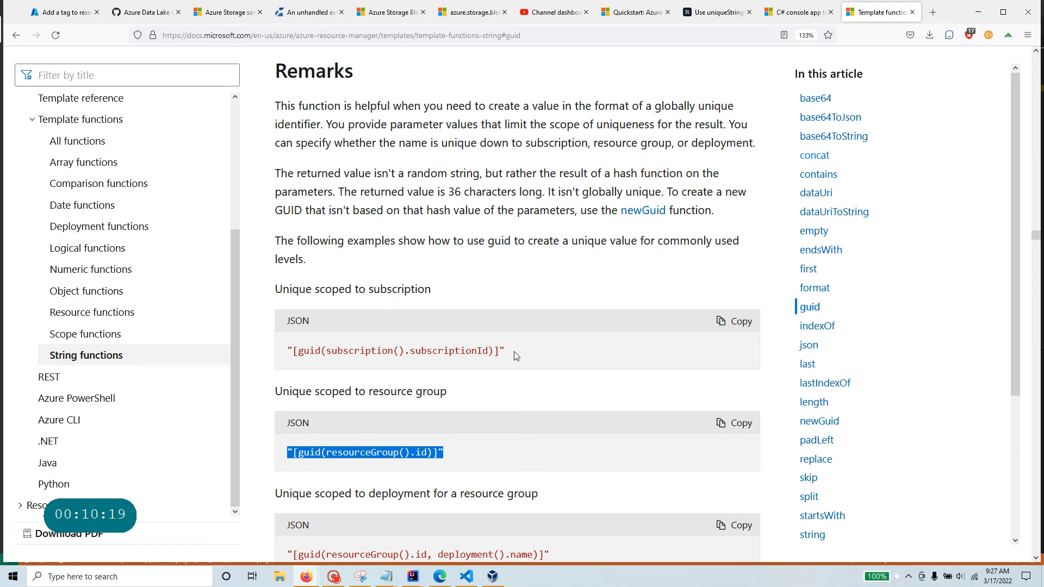
pyautogui.moveTo(514, 354); pyautogui.dragTo(273, 340)
pyautogui.moveTo(457, 463); pyautogui.dragTo(289, 452)
pyautogui.scroll(-3, 370, 451)
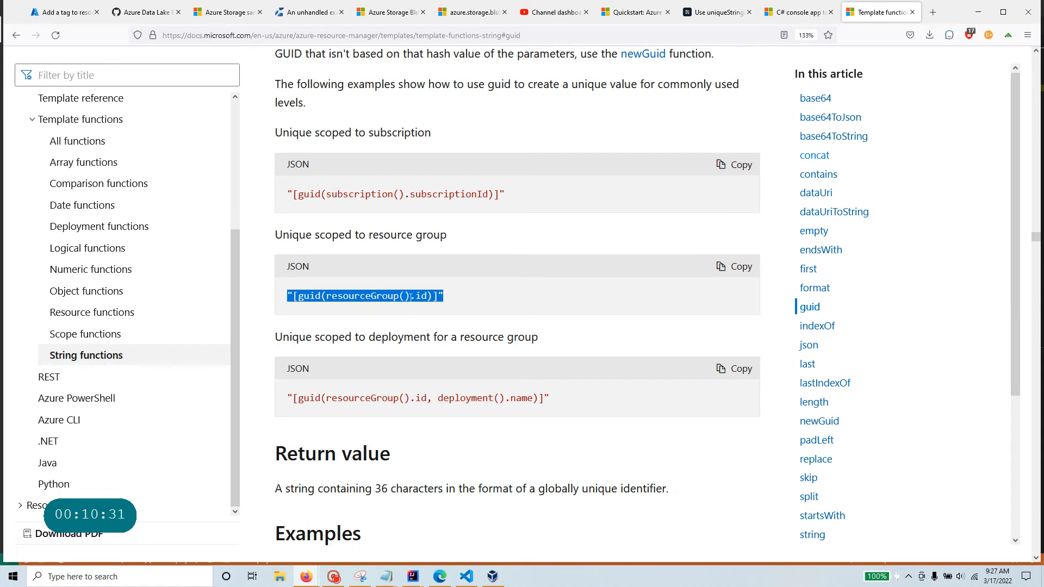
# Copy the guid example scoped to deployment for a resource group, "[guid(resourceGroup().id, deployment().name)]".
pyautogui.moveTo(571, 402); pyautogui.dragTo(285, 403)
pyautogui.rightClick(514, 406)
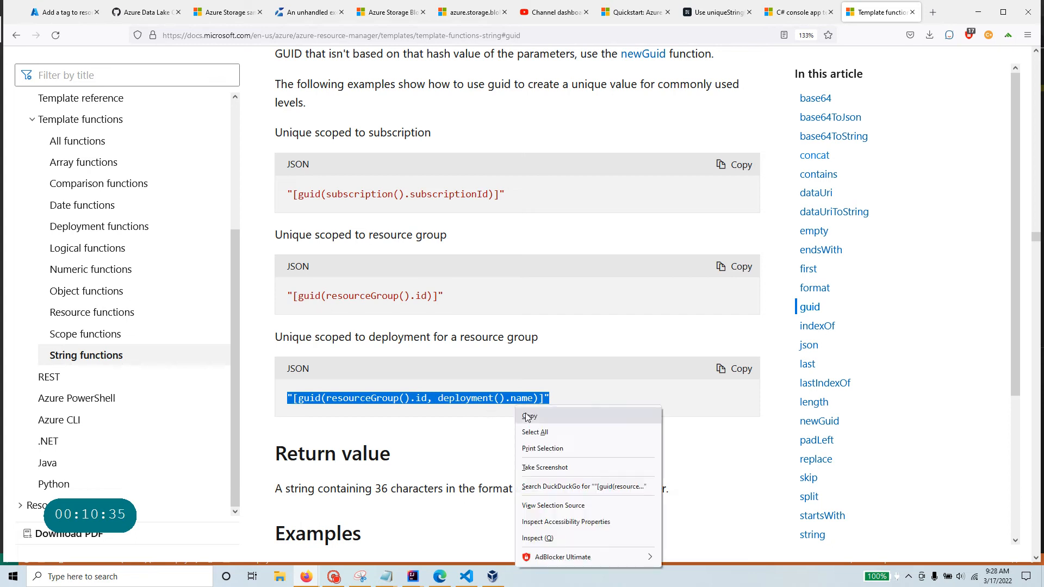
pyautogui.click(530, 419)
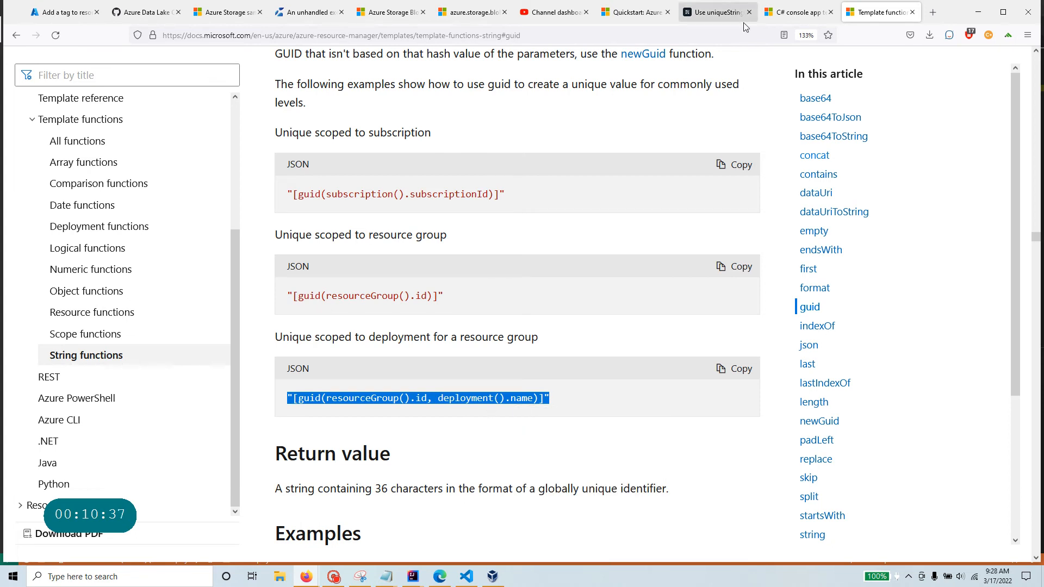
# Paste the copied guid expression into the add operation's value in the Azure policy rule and remove the duplicate quotes around it.
pyautogui.click(72, 14)
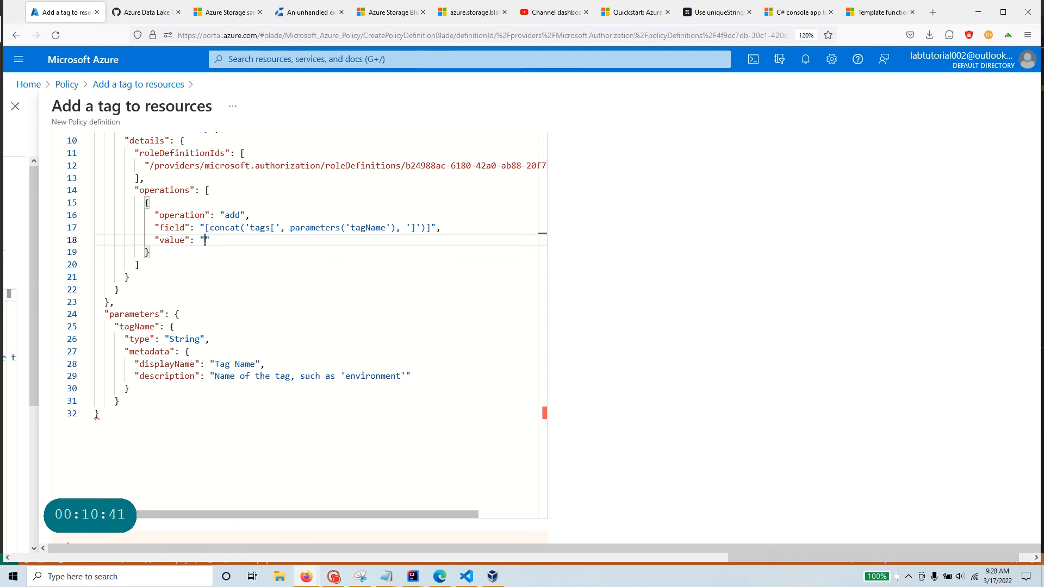
pyautogui.hotkey('ctrl', 'v')
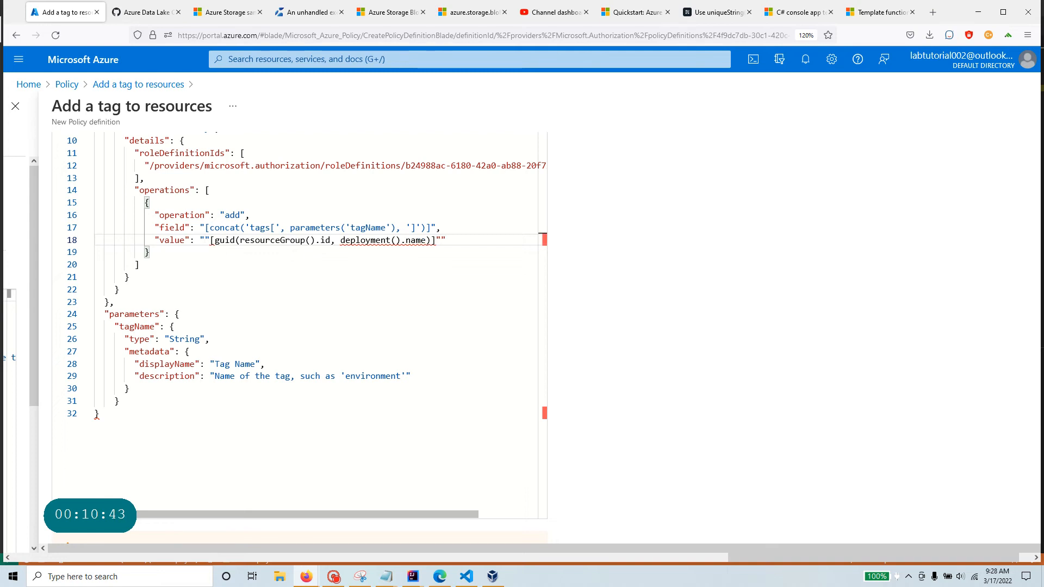
pyautogui.press('BackSpace')
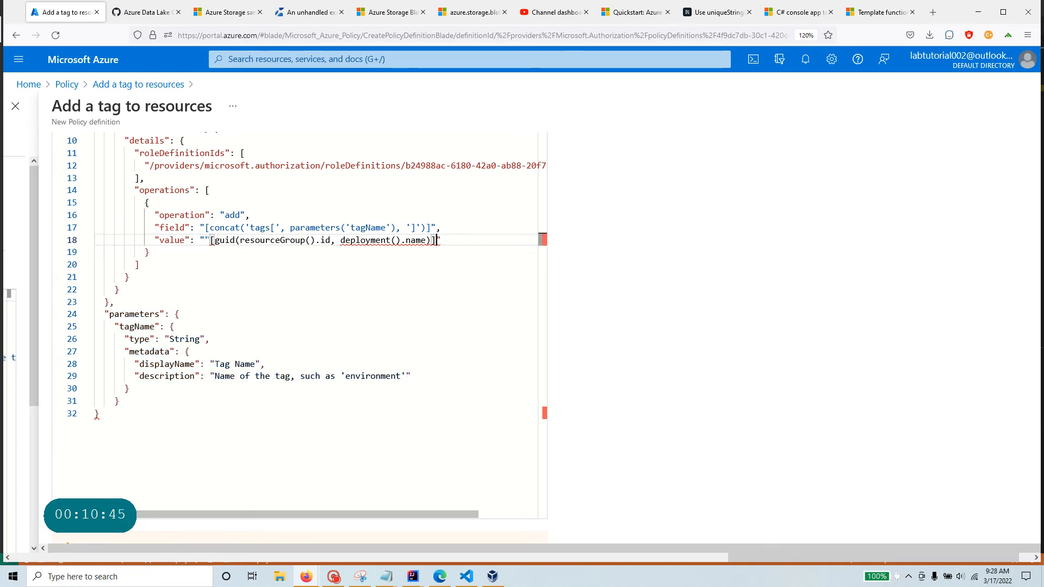
pyautogui.click(211, 239)
pyautogui.press('BackSpace')
pyautogui.press('BackSpace')
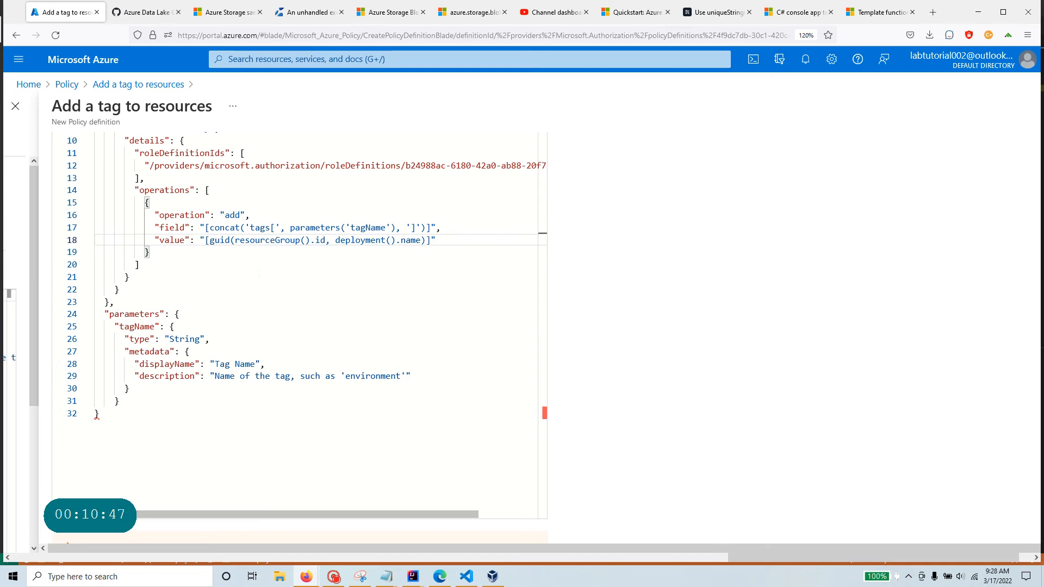
# Add the missing closing brace on a new line at the end of the policy rule and try to save the definition.
pyautogui.press('Down')
pyautogui.press('Down')
pyautogui.press('Down')
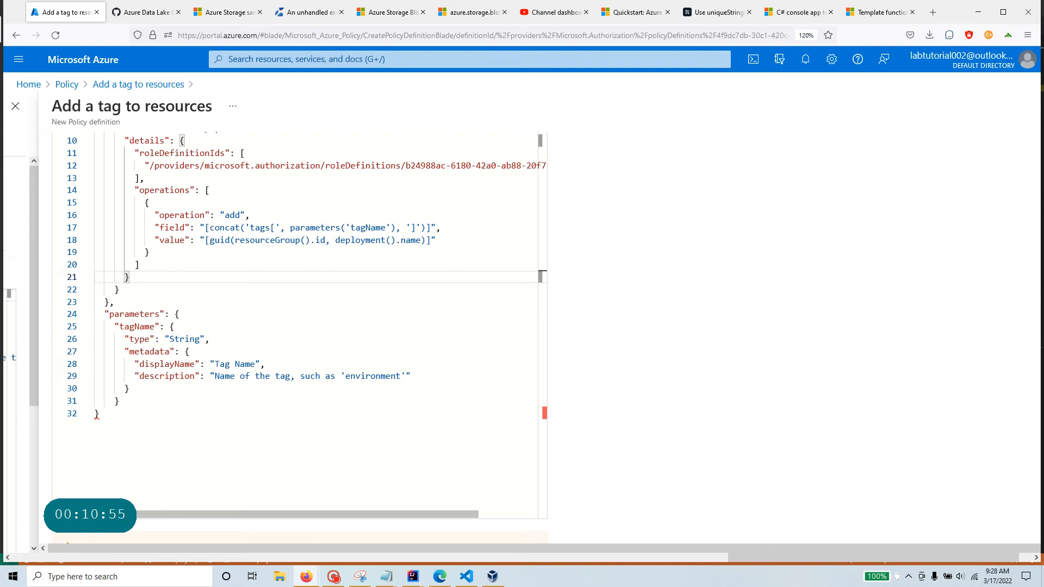
pyautogui.click(99, 414)
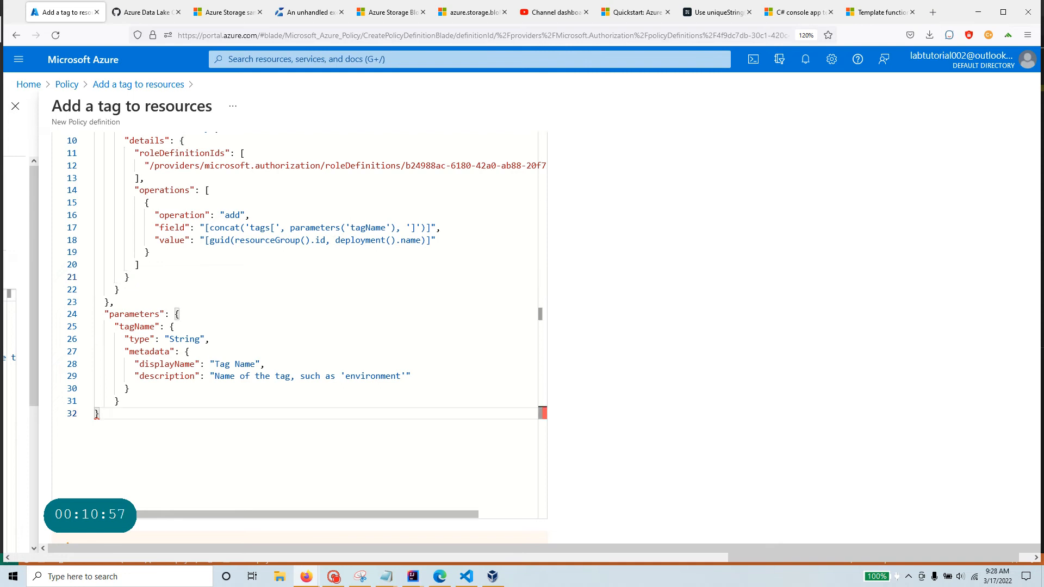
pyautogui.press('Return')
pyautogui.write('}')
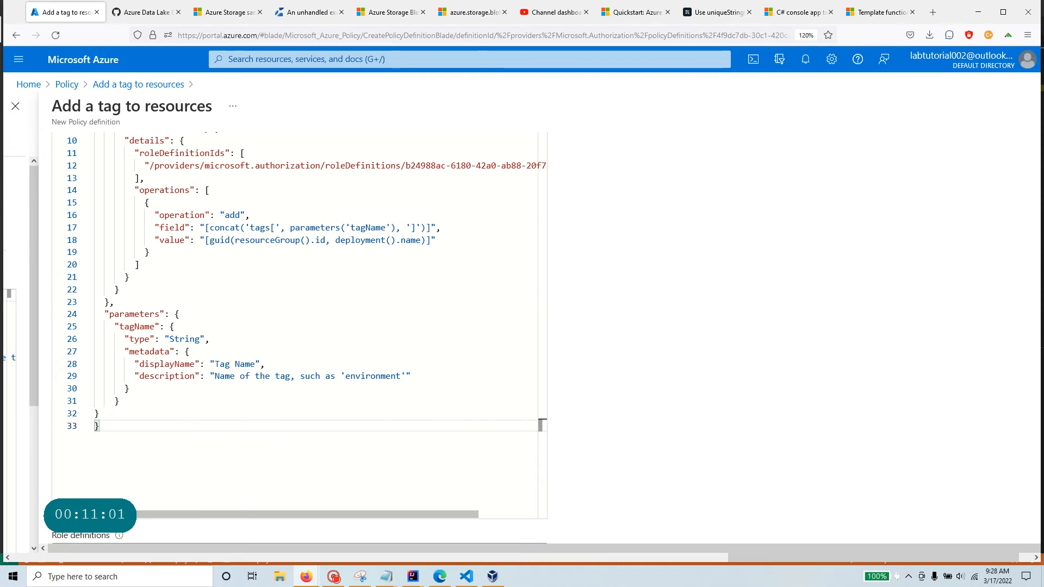
pyautogui.scroll(-2, 878, 443)
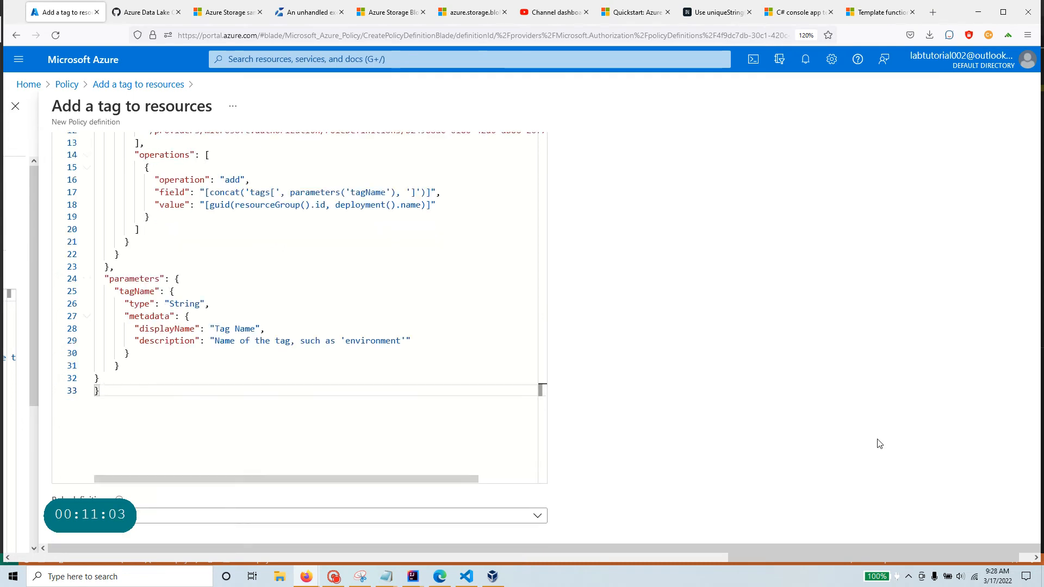
pyautogui.click(77, 525)
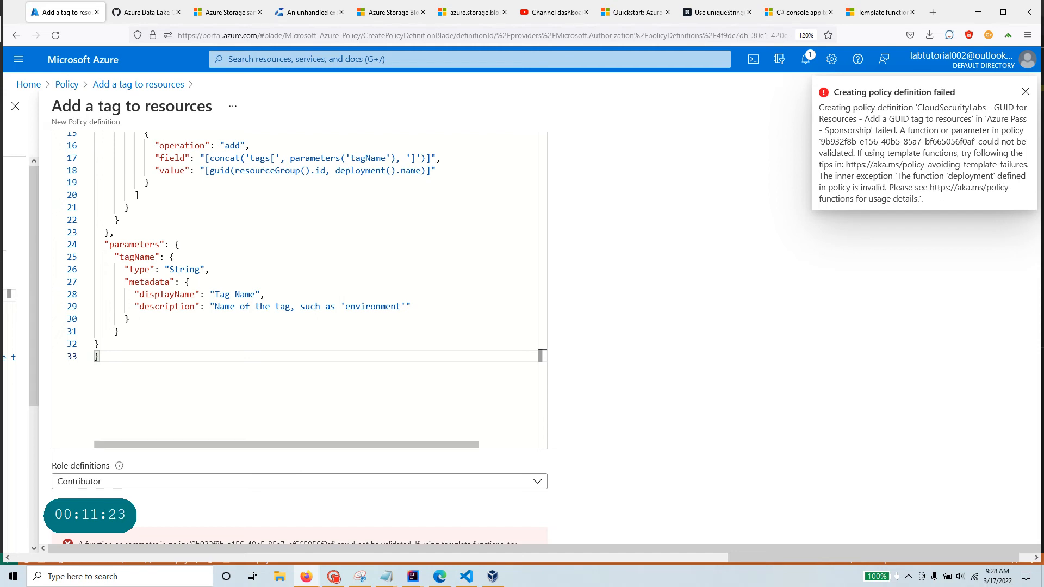
# Shorten the add operation's value to "[guid(resourceGroup().id]" by removing the deployment().name argument, and try to save the definition again.
pyautogui.moveTo(326, 170)
pyautogui.mouseDown()
pyautogui.moveTo(425, 170)
pyautogui.moveTo(335, 170)
pyautogui.mouseUp()
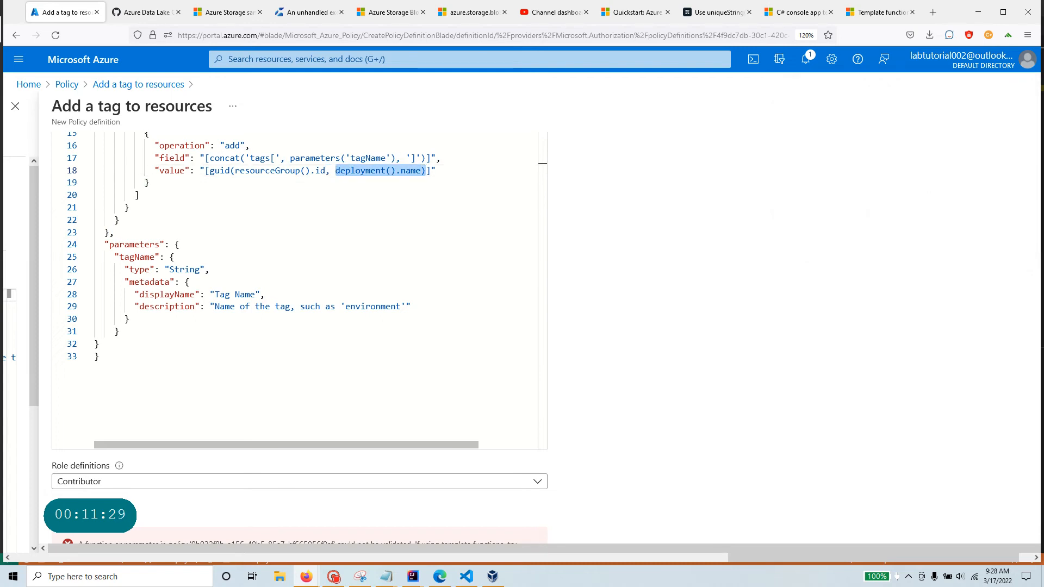
pyautogui.press('BackSpace')
pyautogui.press('BackSpace')
pyautogui.press('BackSpace')
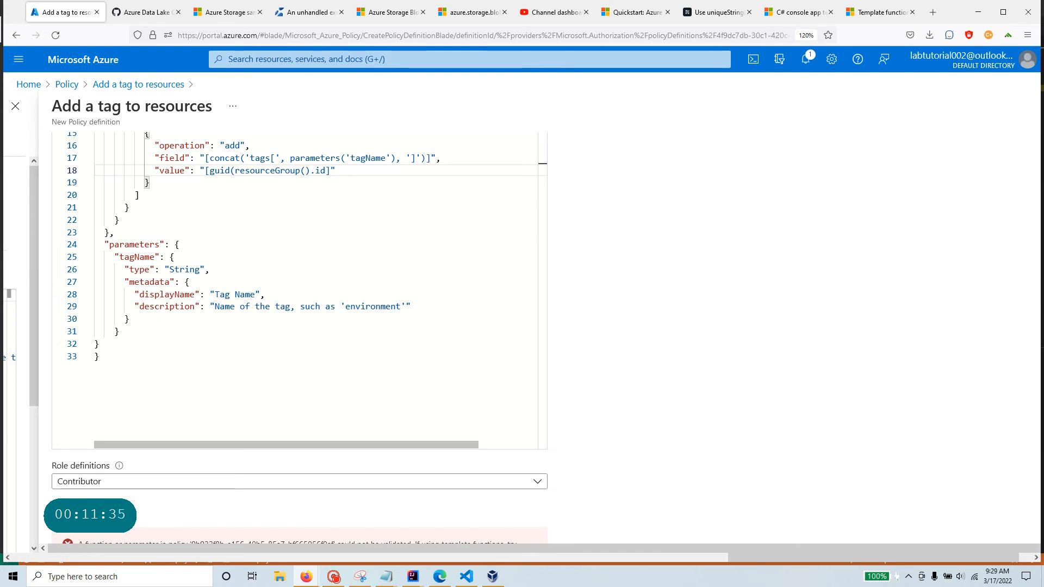
pyautogui.moveTo(336, 170); pyautogui.dragTo(94, 170)
pyautogui.scroll(-3, 799, 385)
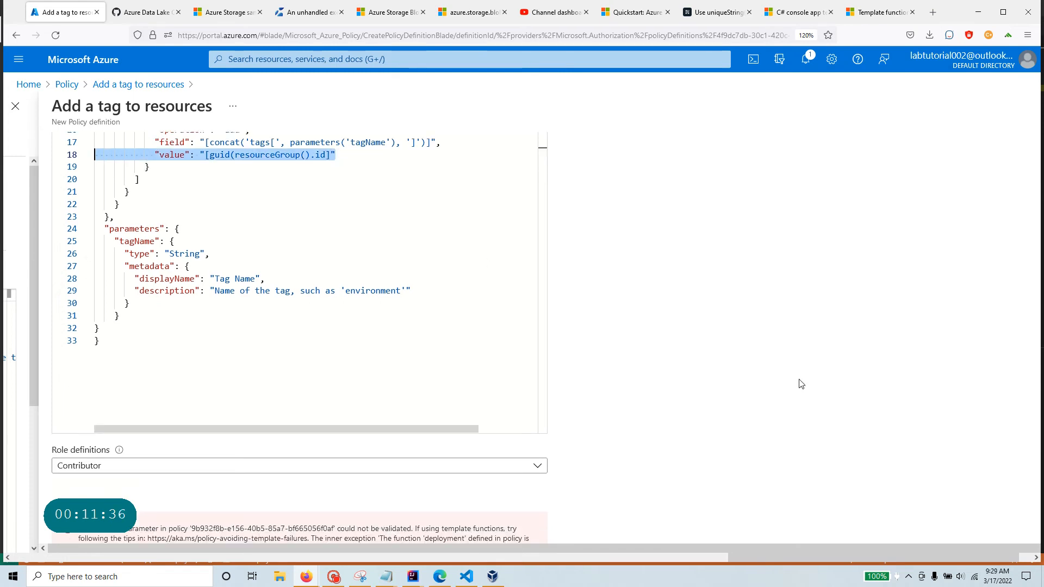
pyautogui.click(71, 523)
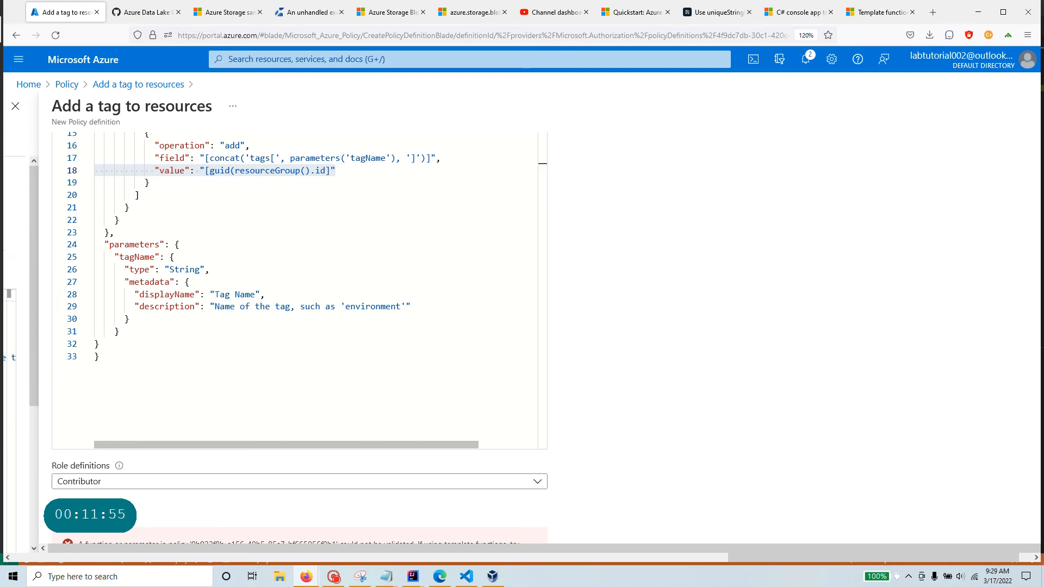
# Check the validation error against the description and policy rule, and retry saving the definition with the rule as it is.
pyautogui.scroll(-2, 647, 482)
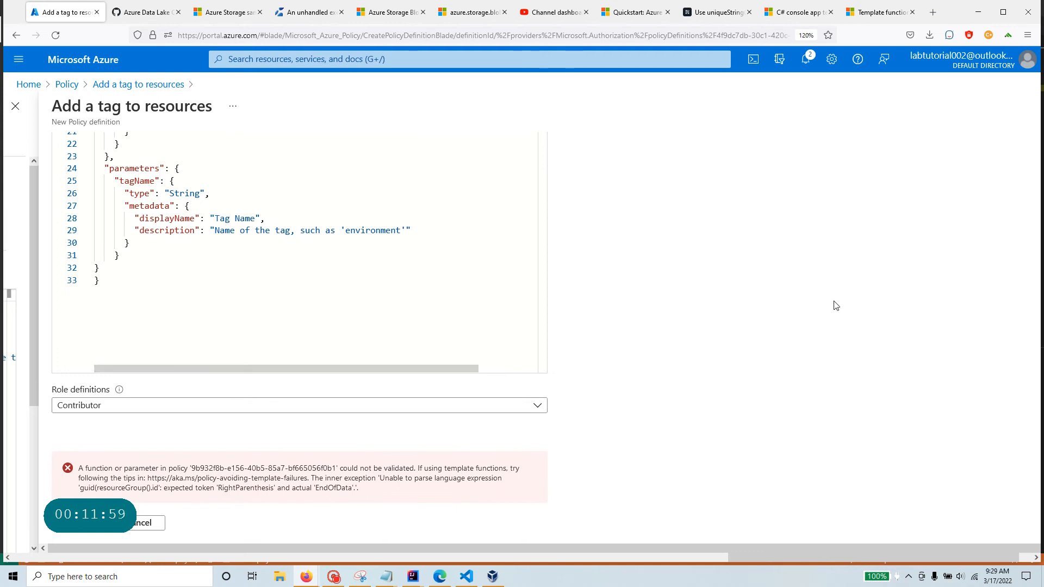
pyautogui.scroll(6, 832, 302)
pyautogui.scroll(-1, 832, 307)
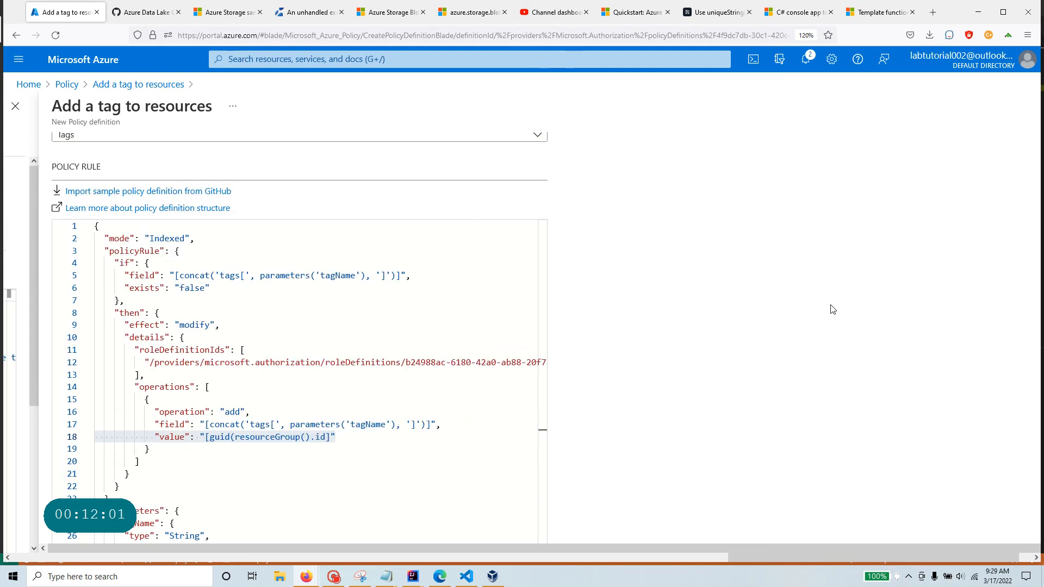
pyautogui.scroll(5, 832, 309)
pyautogui.scroll(-11, 830, 309)
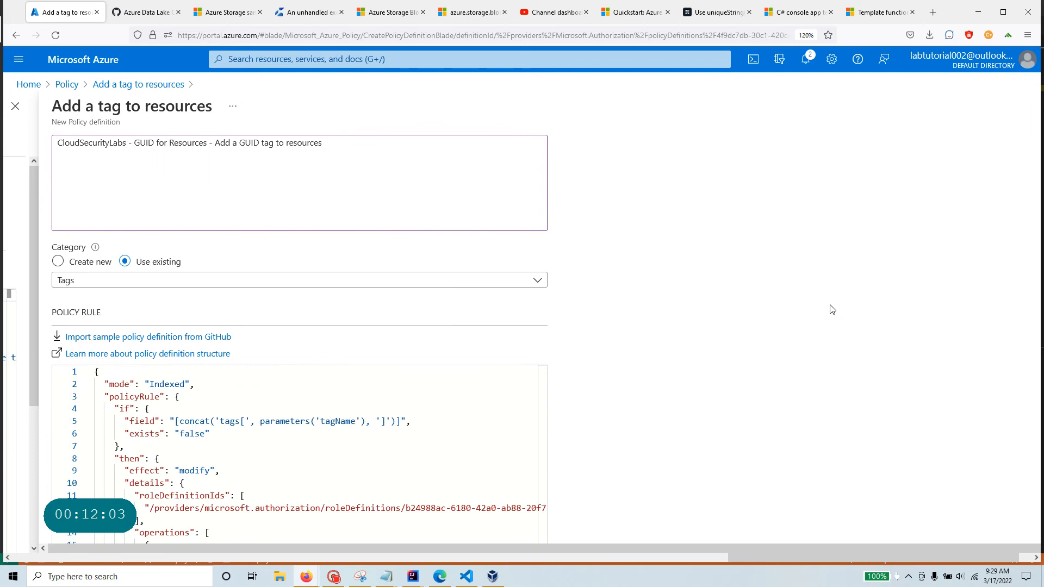
pyautogui.click(76, 523)
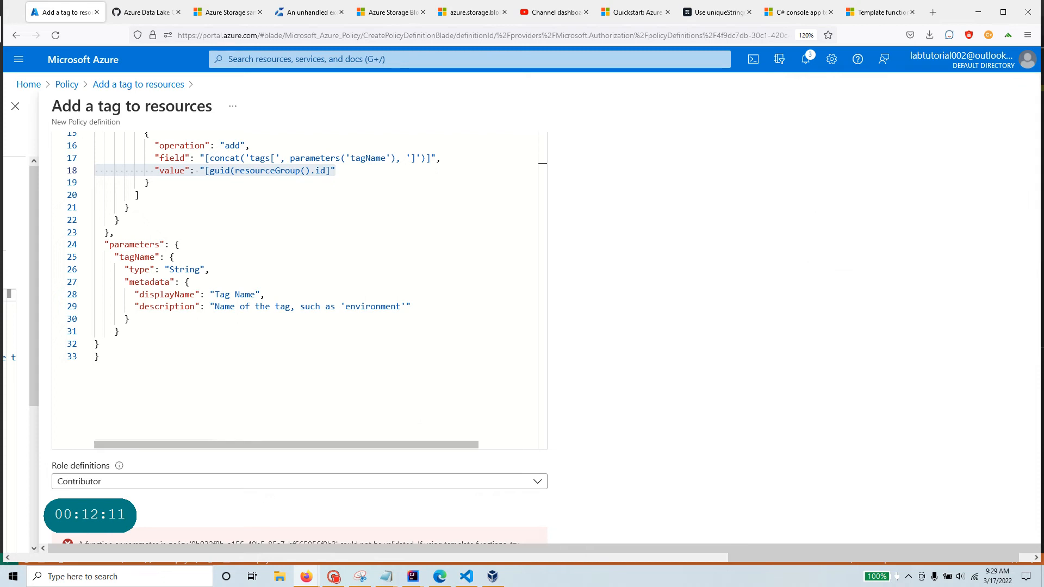
pyautogui.click(343, 580)
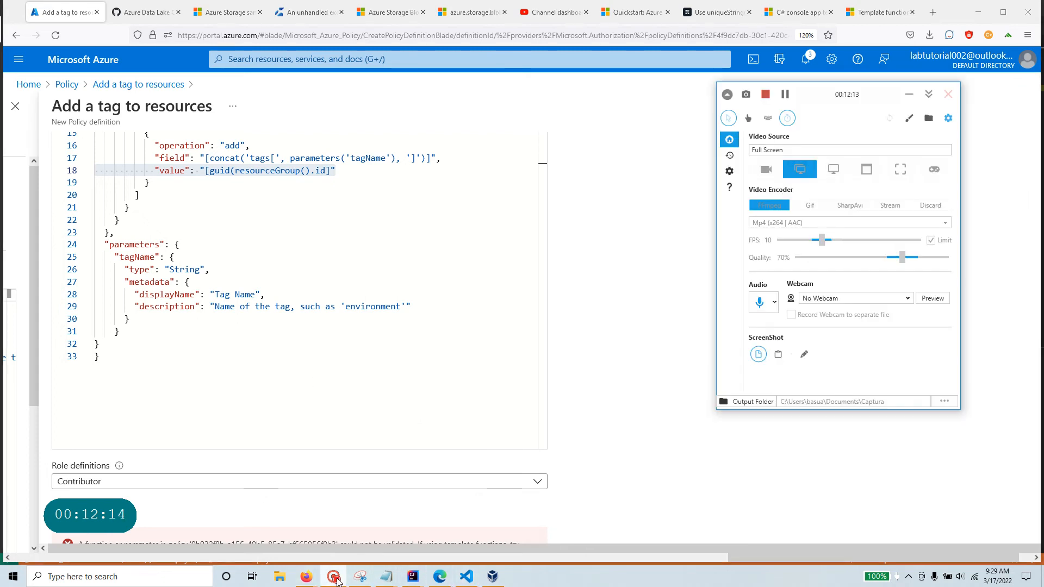
pyautogui.click(784, 96)
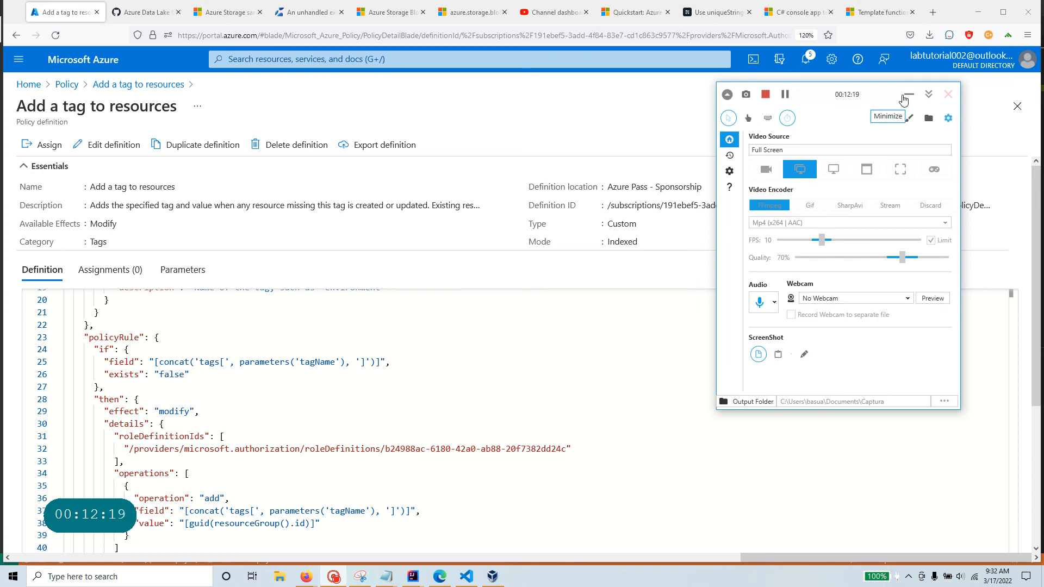
pyautogui.click(908, 96)
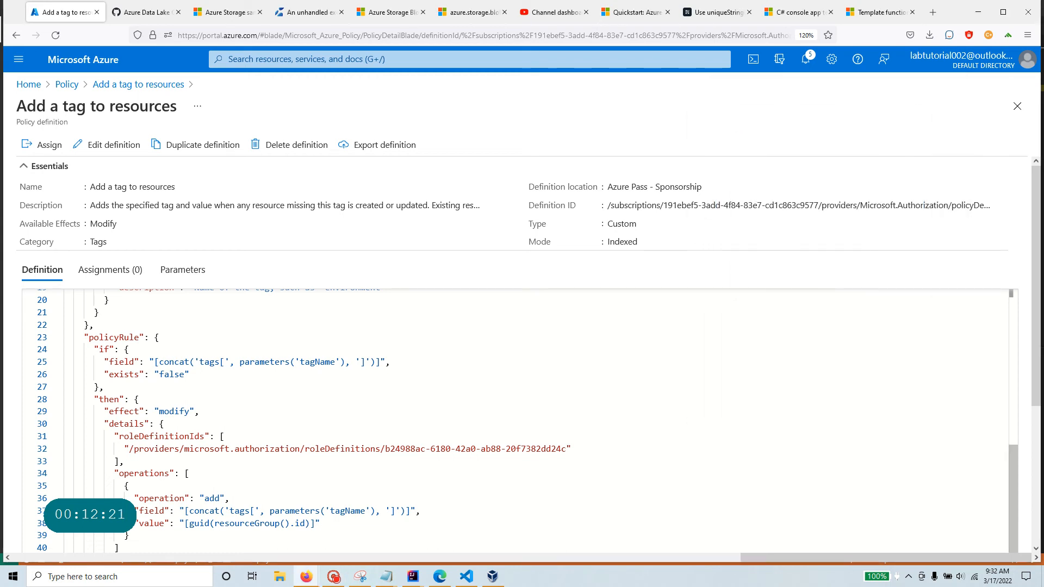
# Highlight the "[guid(resourceGroup().id)]" value in the created policy definition, review the rest of its JSON and open the definition for editing.
pyautogui.moveTo(321, 523); pyautogui.dragTo(179, 523)
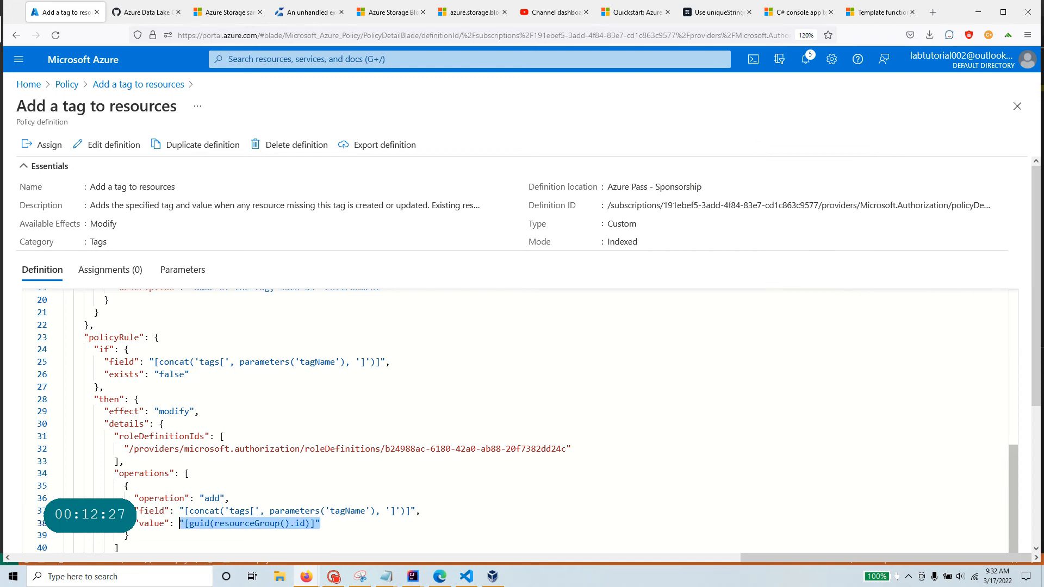
pyautogui.scroll(-5, 1024, 423)
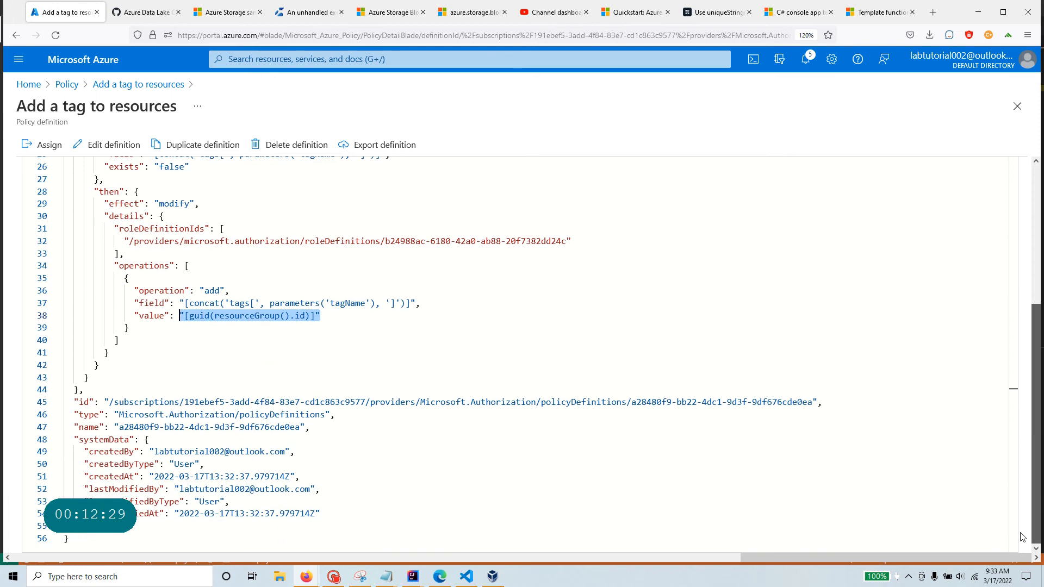
pyautogui.click(117, 144)
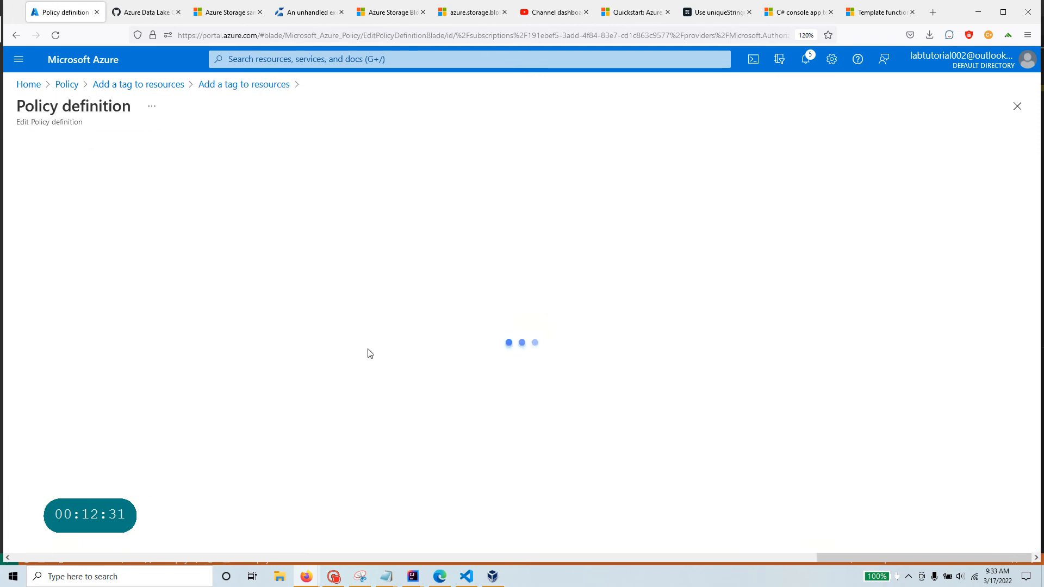
# Highlight the "[guid(resourceGroup().id)]" value in the policy rule and save the definition.
pyautogui.scroll(-10, 788, 436)
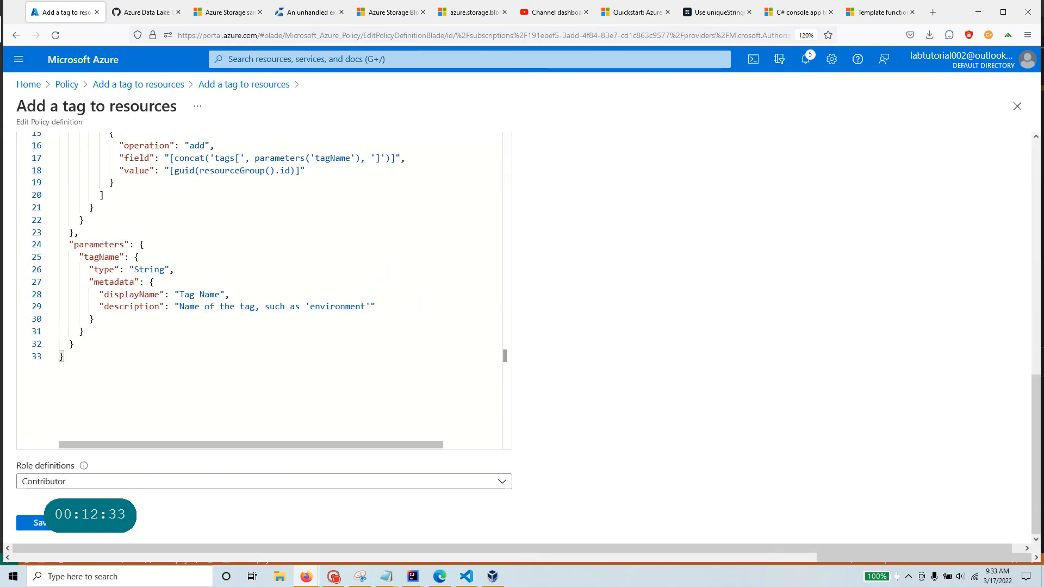
pyautogui.moveTo(305, 170); pyautogui.dragTo(165, 170)
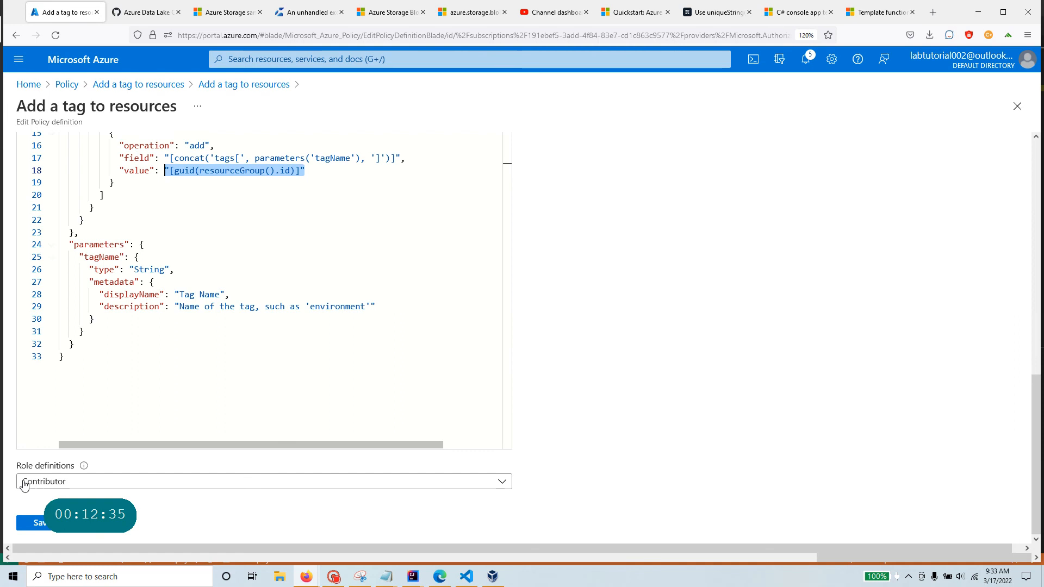
pyautogui.click(43, 530)
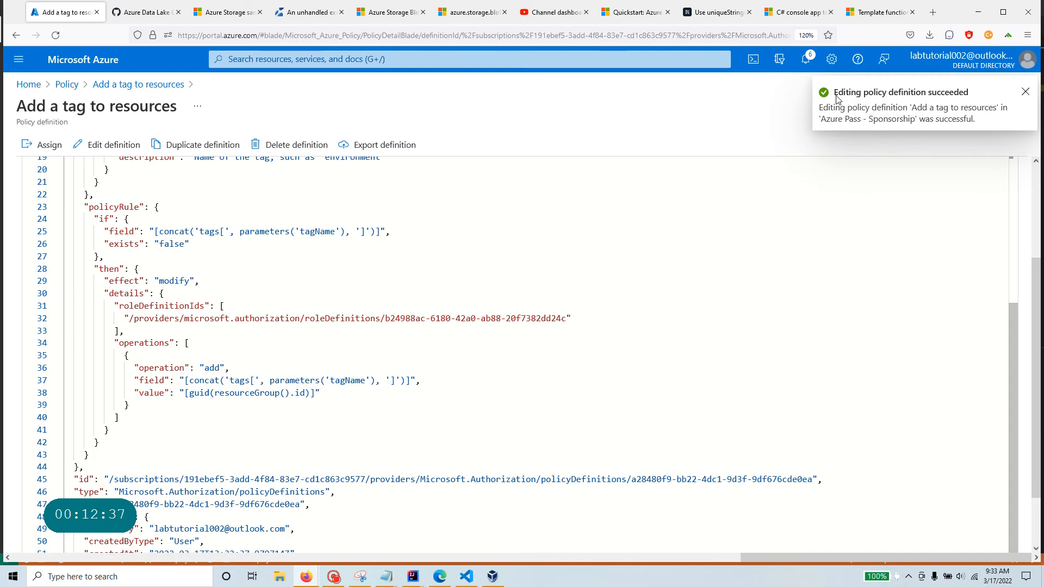
# Highlight guid(resourceGroup().id) and its argument in the saved definition's JSON, and try to edit the expression there.
pyautogui.click(321, 393)
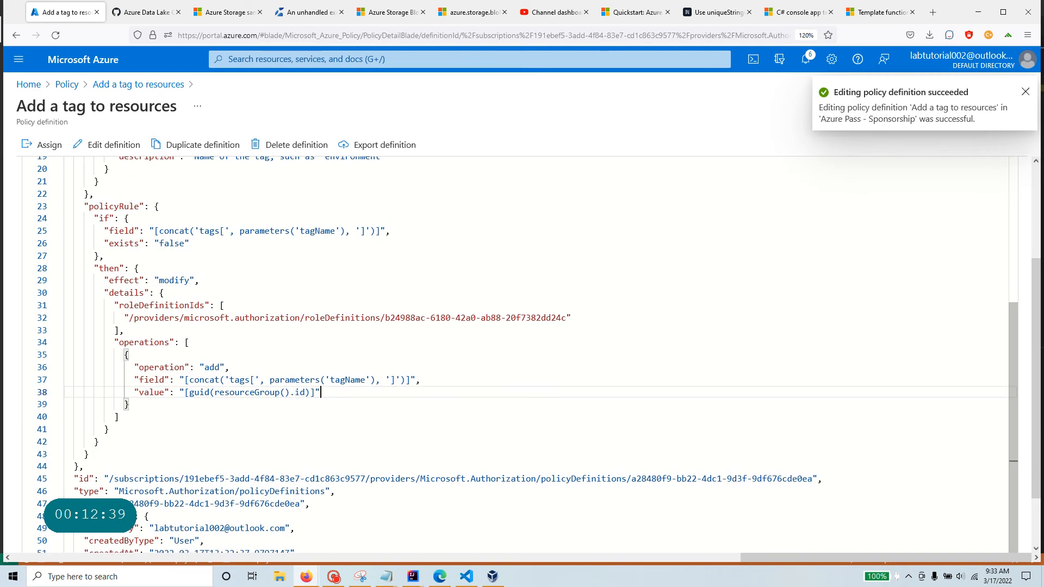
pyautogui.moveTo(305, 392); pyautogui.dragTo(190, 393)
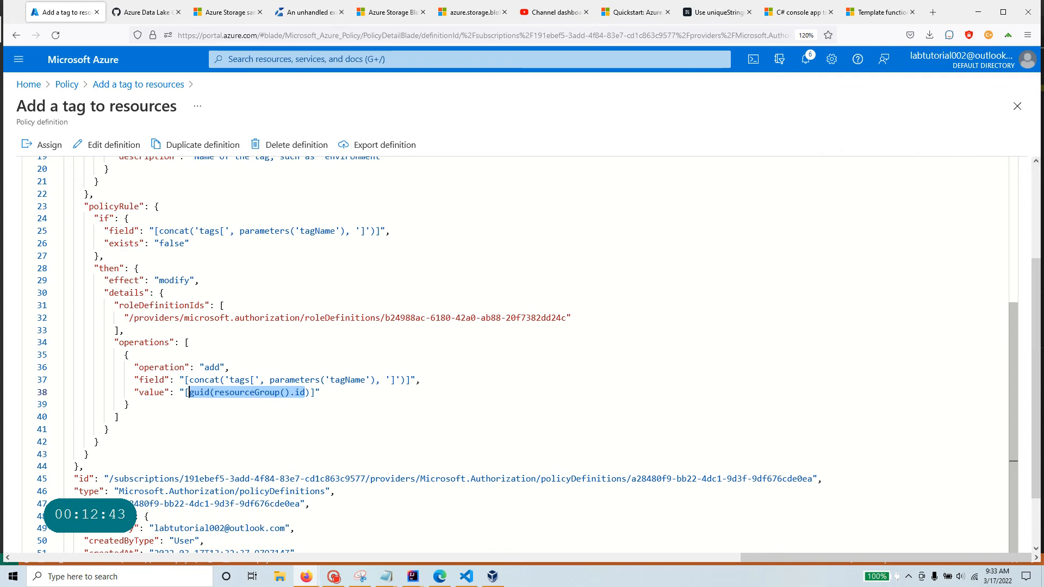
pyautogui.click(305, 392)
pyautogui.moveTo(305, 392); pyautogui.dragTo(211, 392)
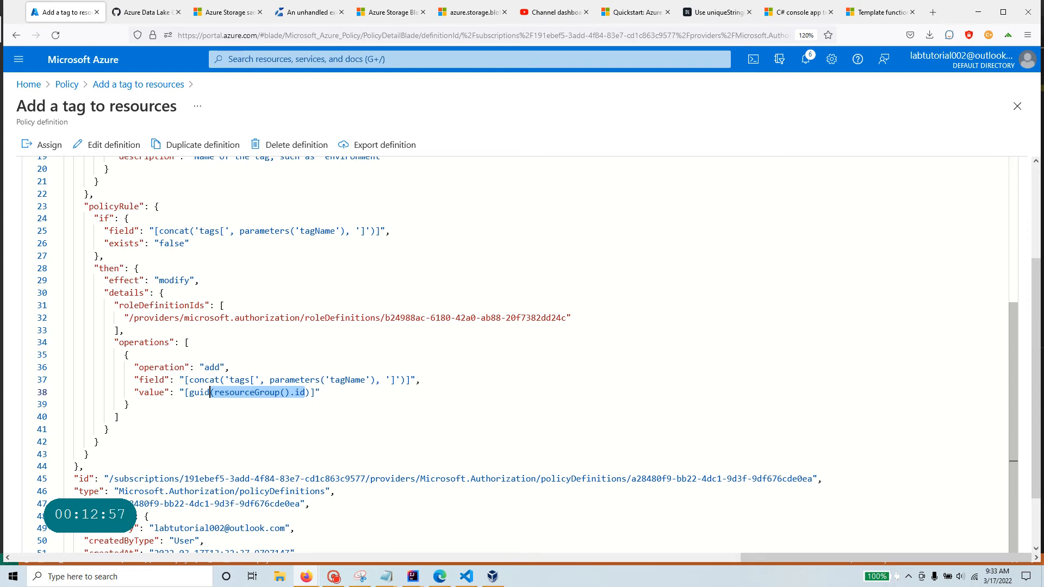
pyautogui.click(309, 393)
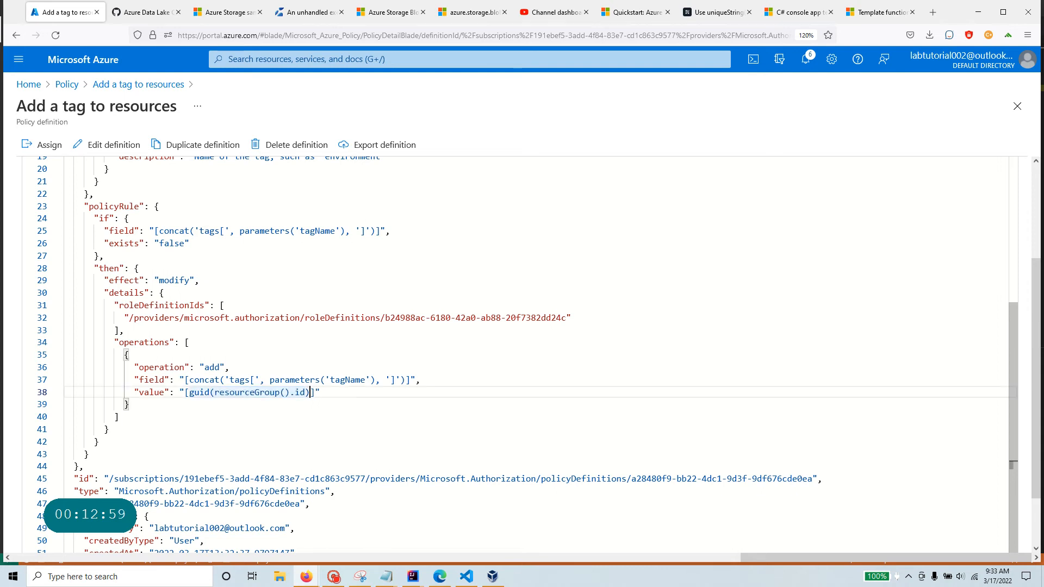
pyautogui.press('BackSpace')
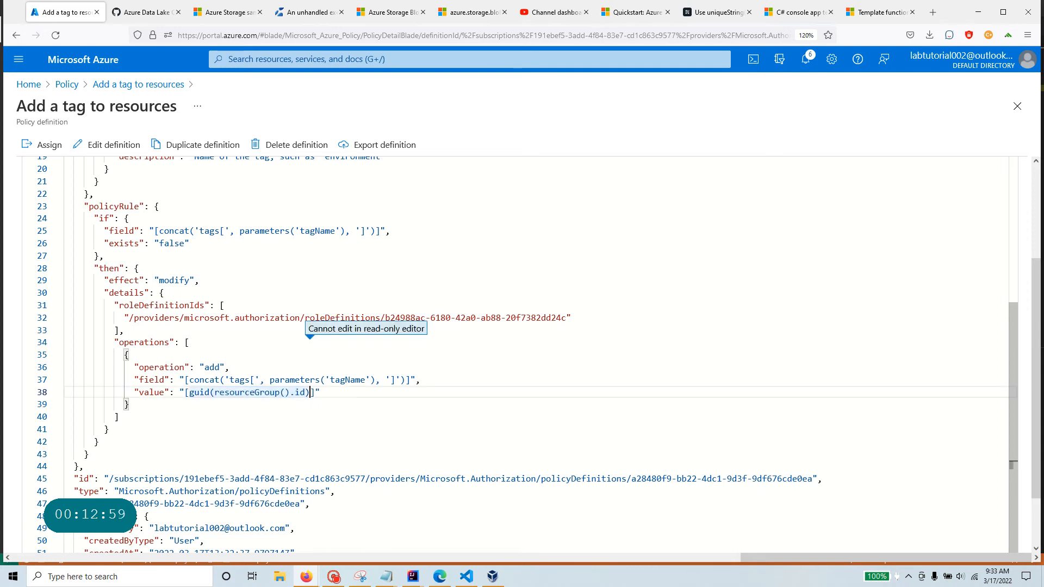
# Open the definition for editing and add utcNow() as the second argument of guid() in the add operation's value.
pyautogui.click(114, 145)
pyautogui.scroll(-5, 729, 426)
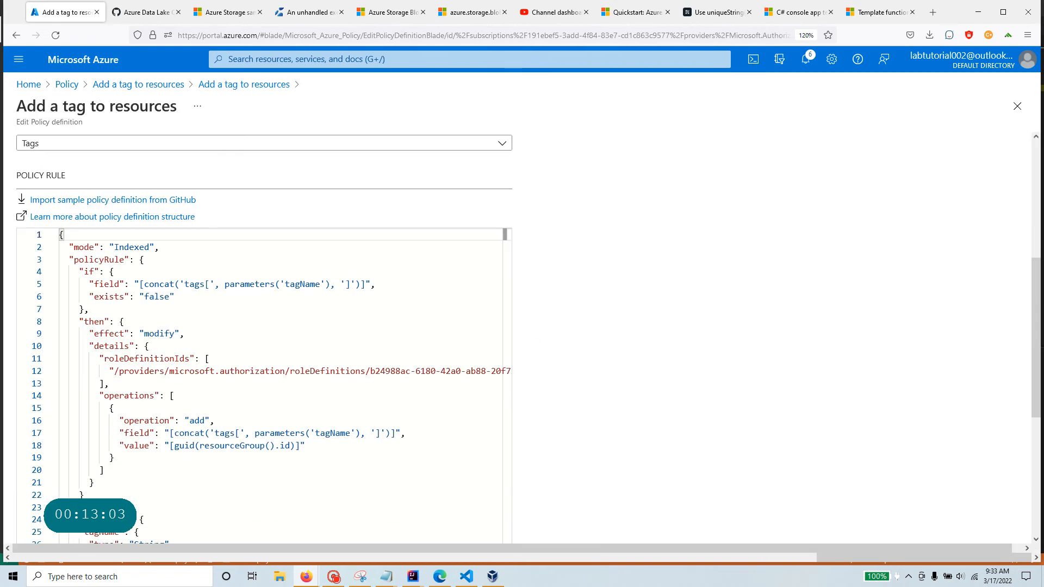
pyautogui.moveTo(174, 446); pyautogui.dragTo(291, 445)
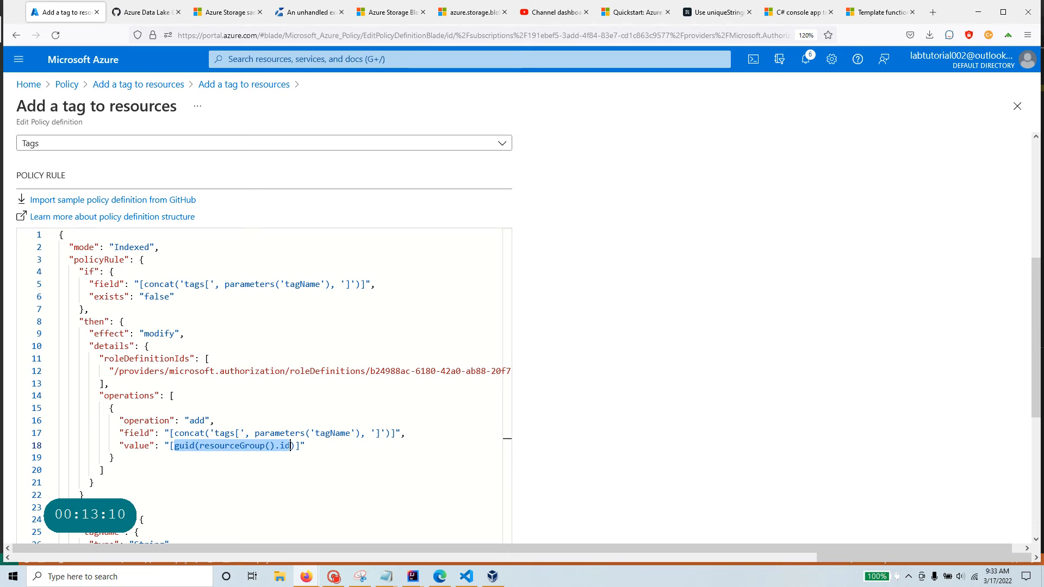
pyautogui.press('Right')
pyautogui.write(',')
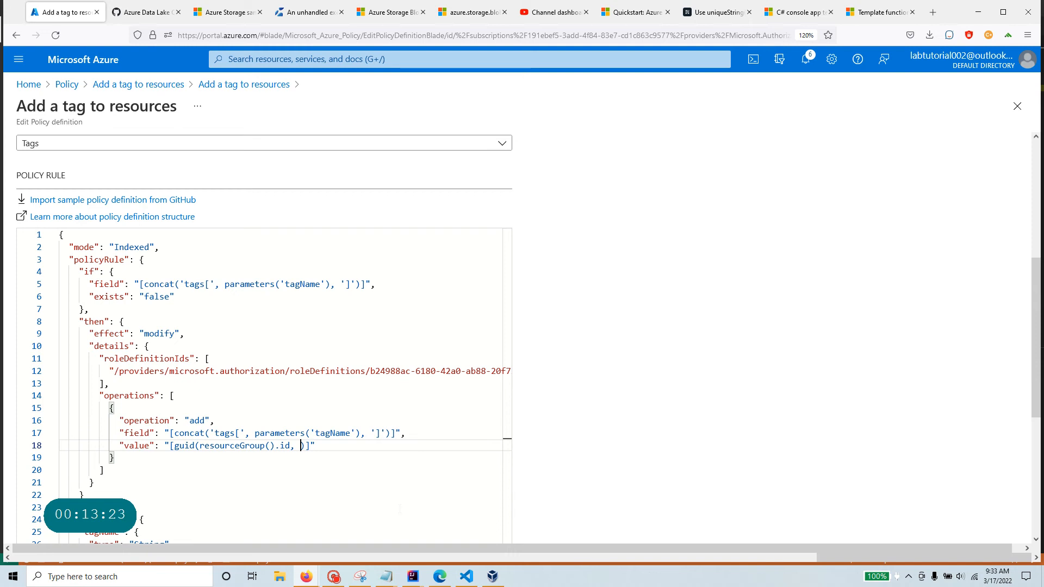
pyautogui.write('utcNow()')
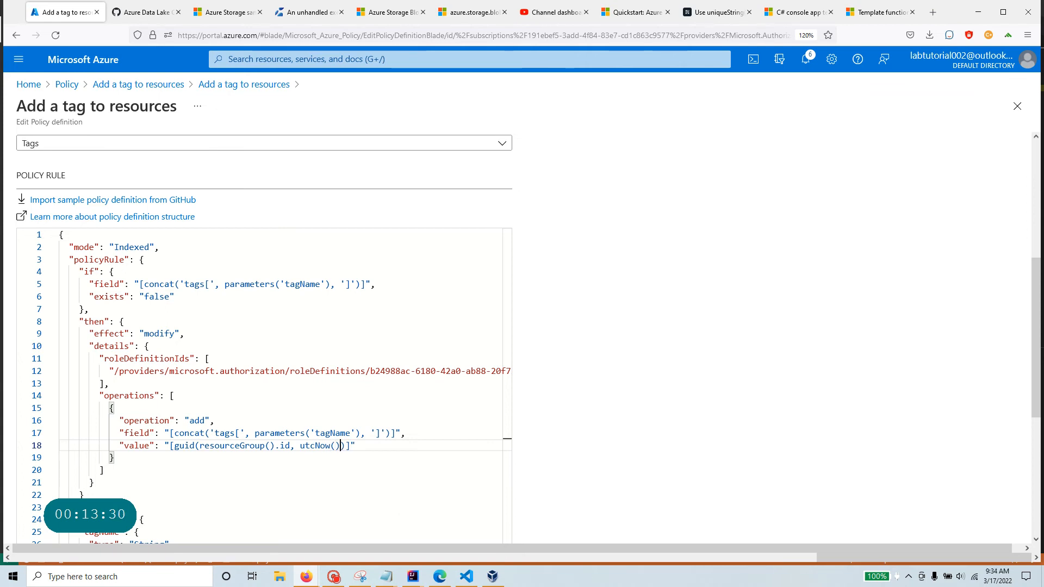
# Highlight the guid() arguments and try adding a double-quoted "**" string as a third argument after utcNow().
pyautogui.moveTo(290, 446); pyautogui.dragTo(175, 446)
pyautogui.moveTo(174, 445); pyautogui.dragTo(196, 445)
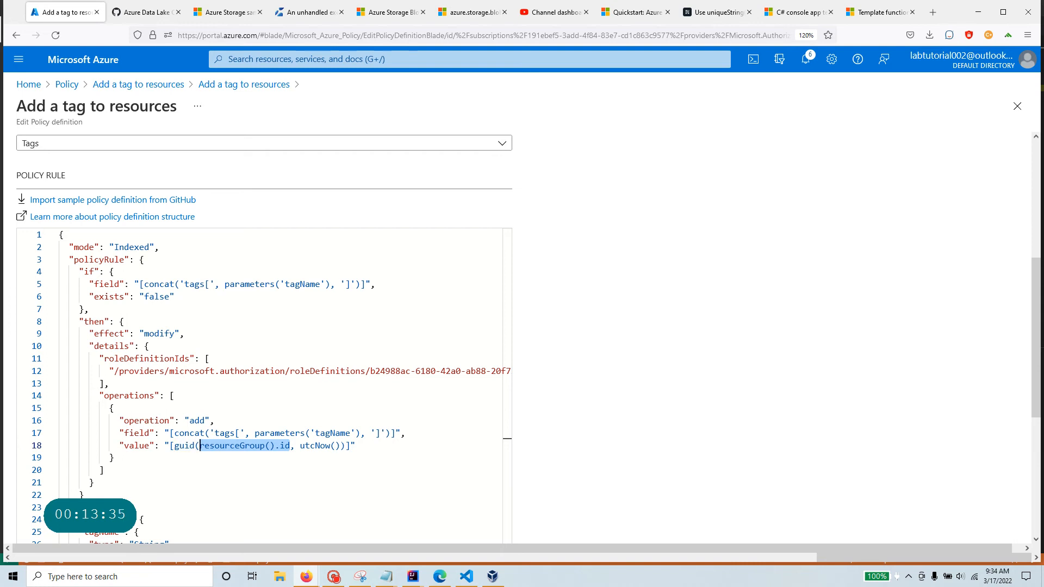
pyautogui.moveTo(339, 445); pyautogui.dragTo(200, 445)
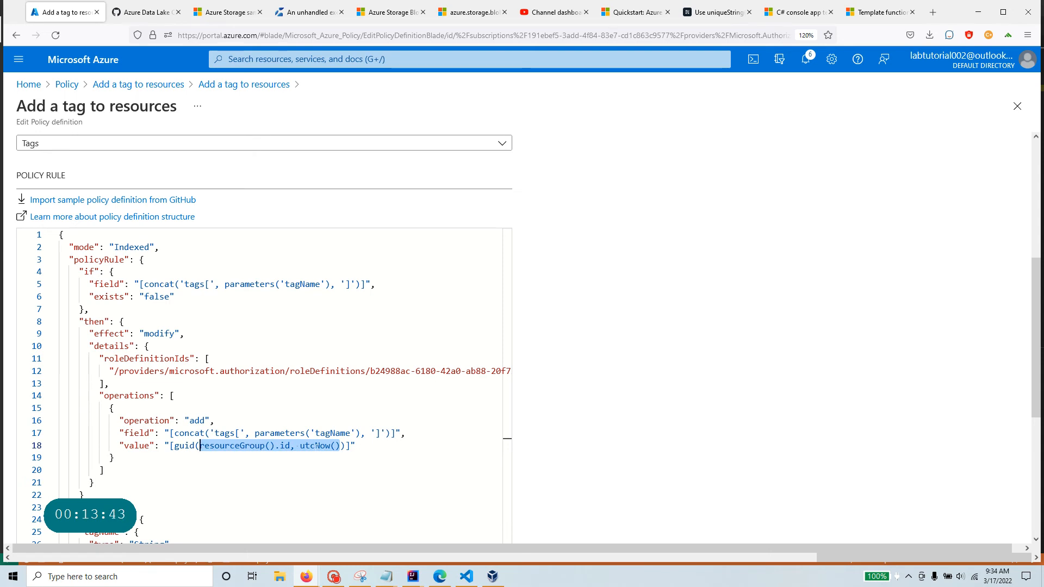
pyautogui.press('Right')
pyautogui.write(', ')
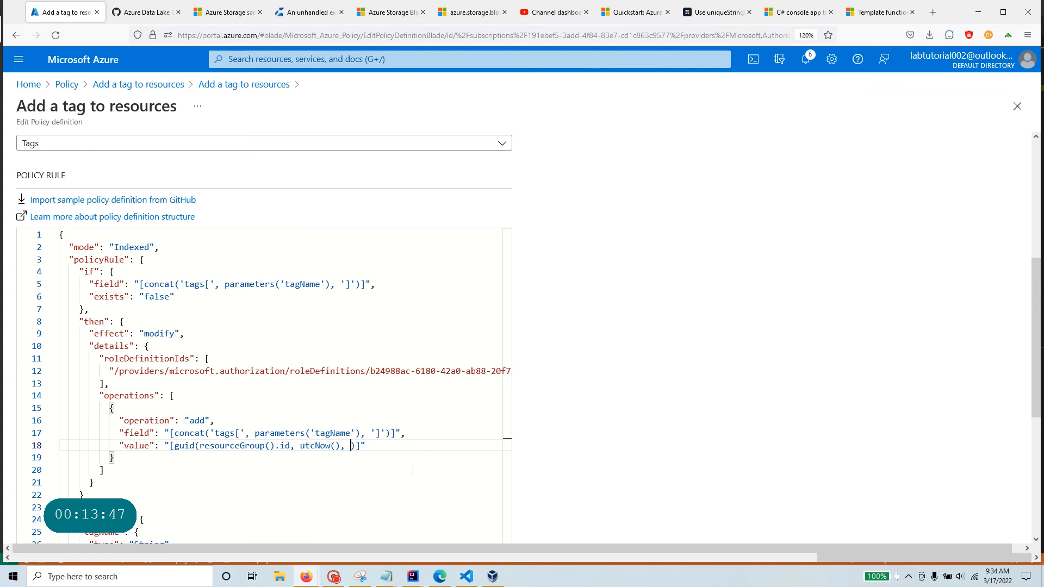
pyautogui.write('"')
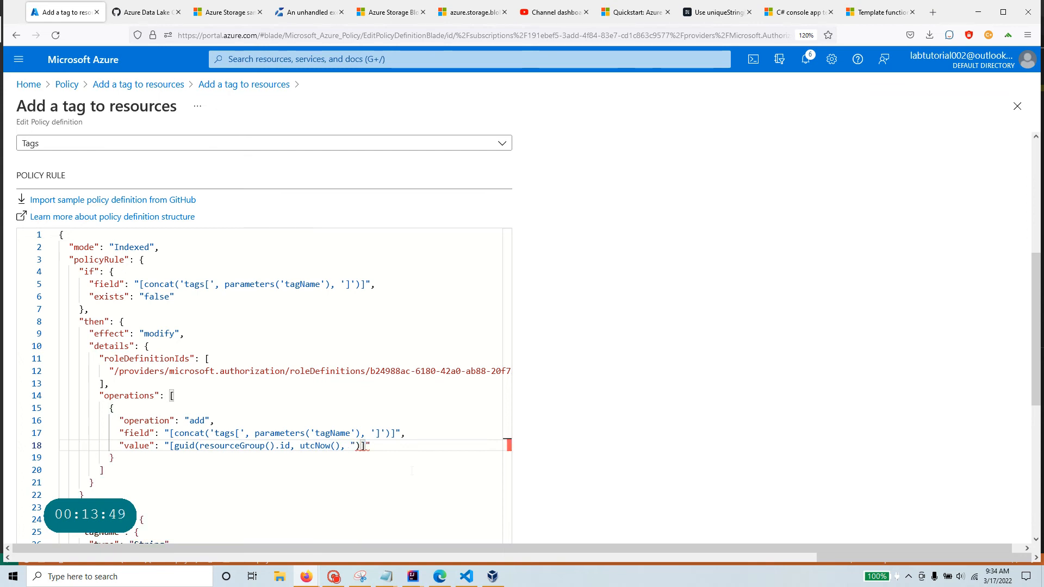
pyautogui.write('**"')
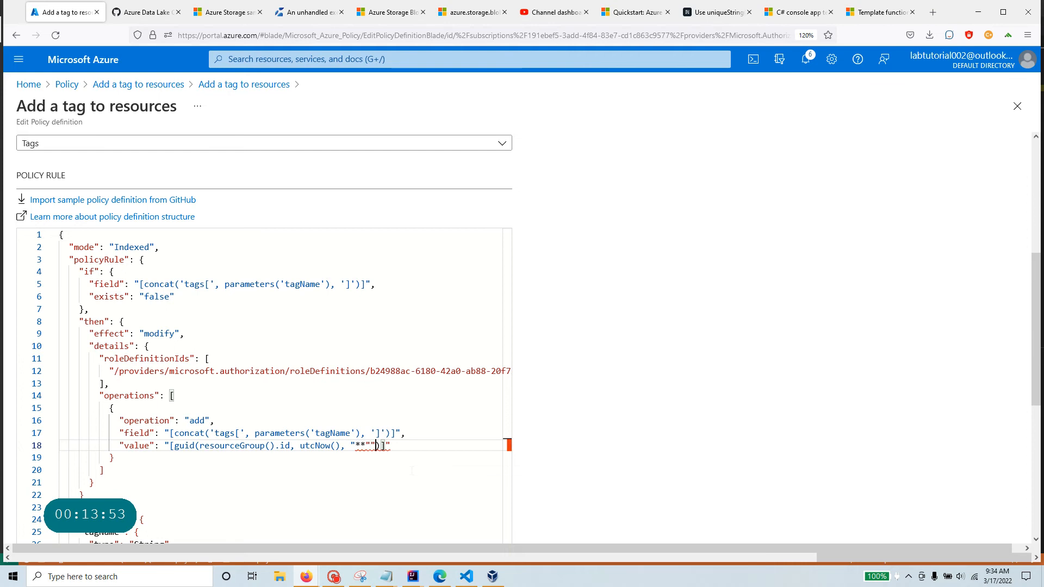
# Replace the double-quoted third argument of guid() with 'salt' in single quotes.
pyautogui.press('BackSpace')
pyautogui.press('BackSpace')
pyautogui.press('BackSpace')
pyautogui.press('BackSpace')
pyautogui.press('BackSpace')
pyautogui.write("'")
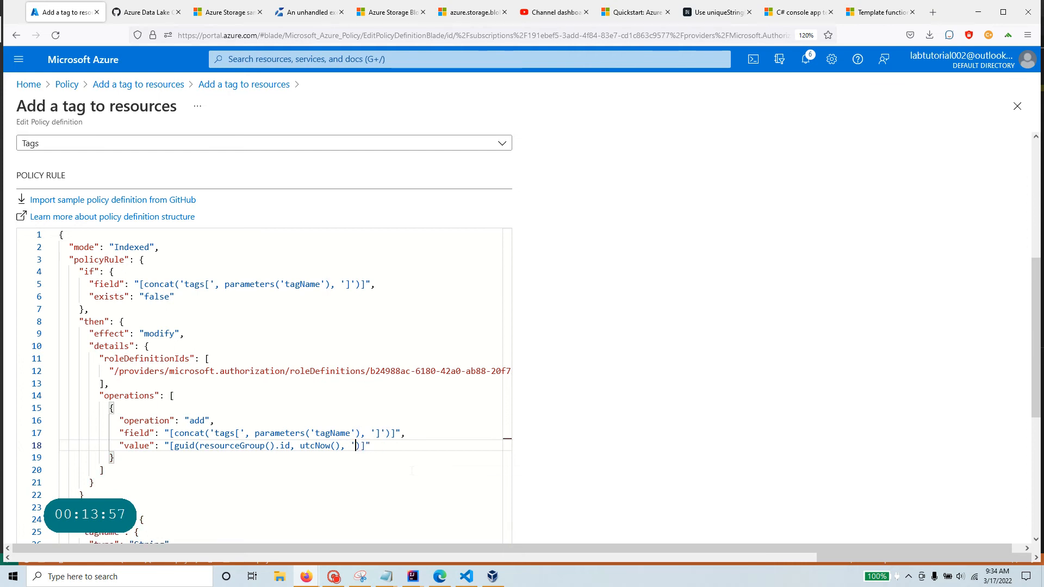
pyautogui.write("salt'")
# Remove the 'salt' argument and its comma so the value reads "[guid(resourceGroup().id, utcNow())]".
pyautogui.hotkey('ctrl', 'shift', 'Left')
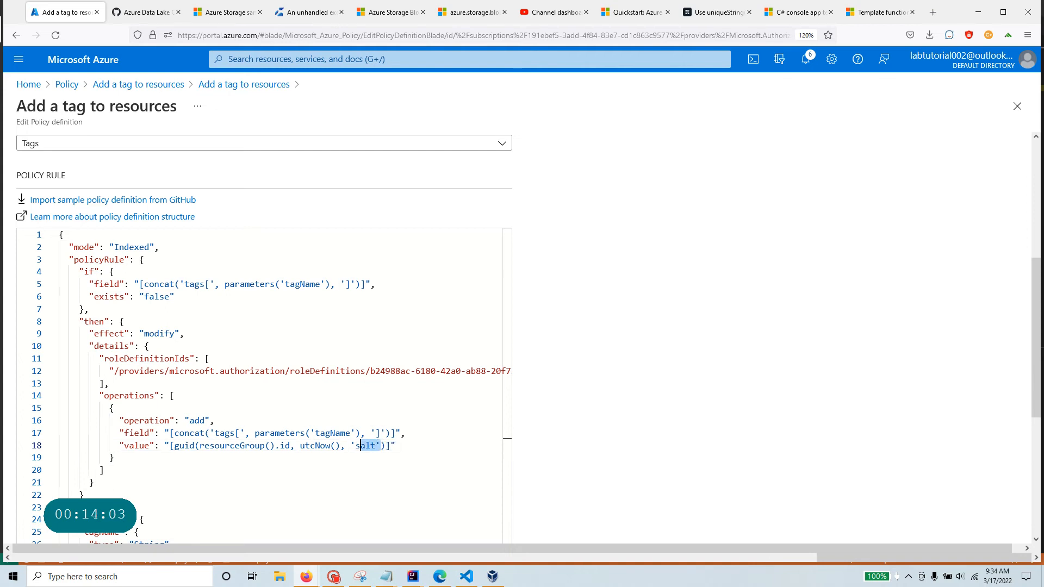
pyautogui.hotkey('shift', 'Left')
pyautogui.press('BackSpace')
pyautogui.press('BackSpace')
pyautogui.press('BackSpace')
# Highlight the "[guid(resourceGroup().id, utcNow())]" value line and its guid and utcNow() parts, and save the policy definition.
pyautogui.moveTo(355, 445); pyautogui.dragTo(74, 445)
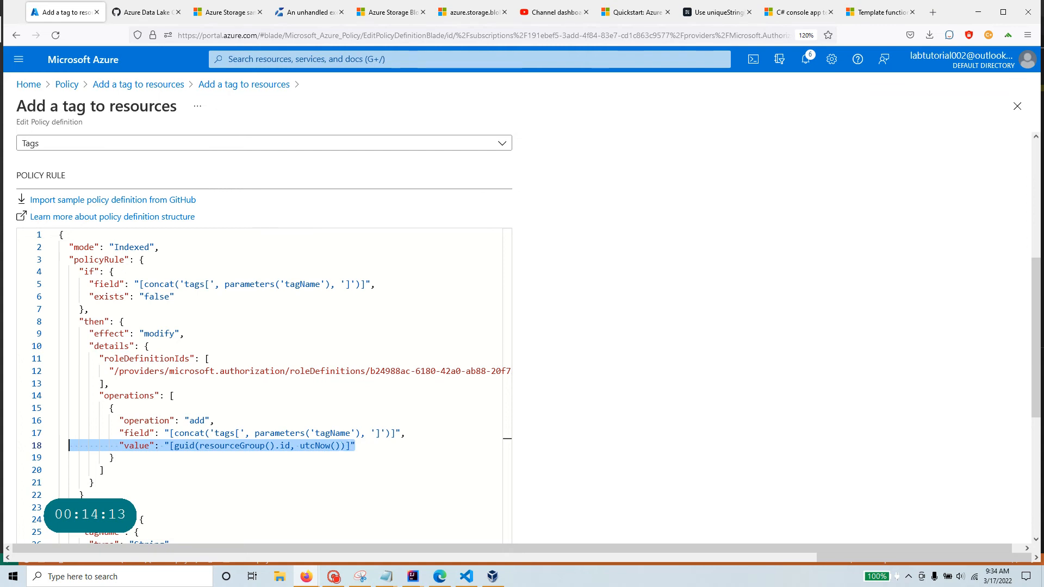
pyautogui.click(340, 445)
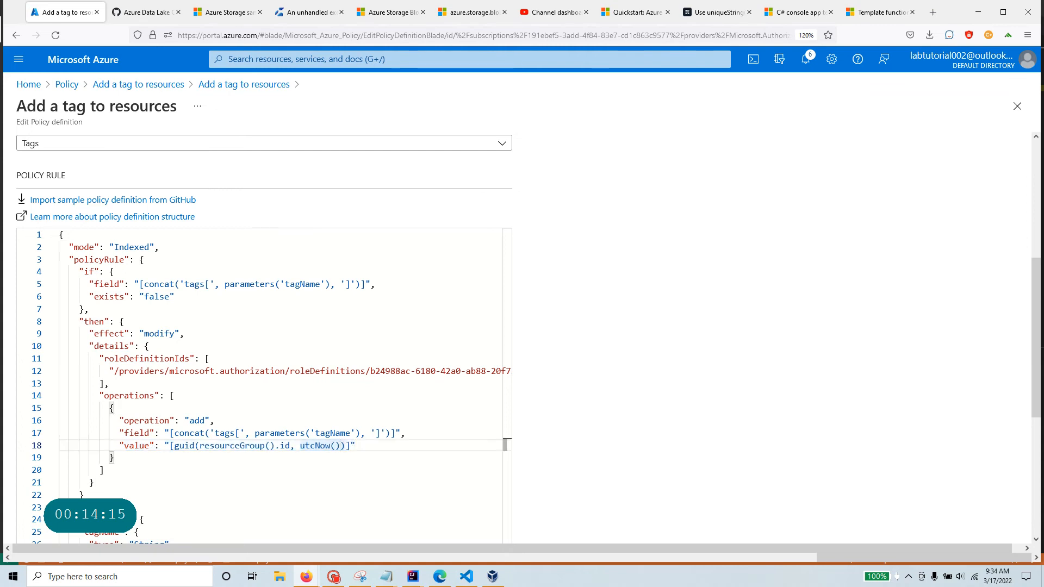
pyautogui.click(196, 445)
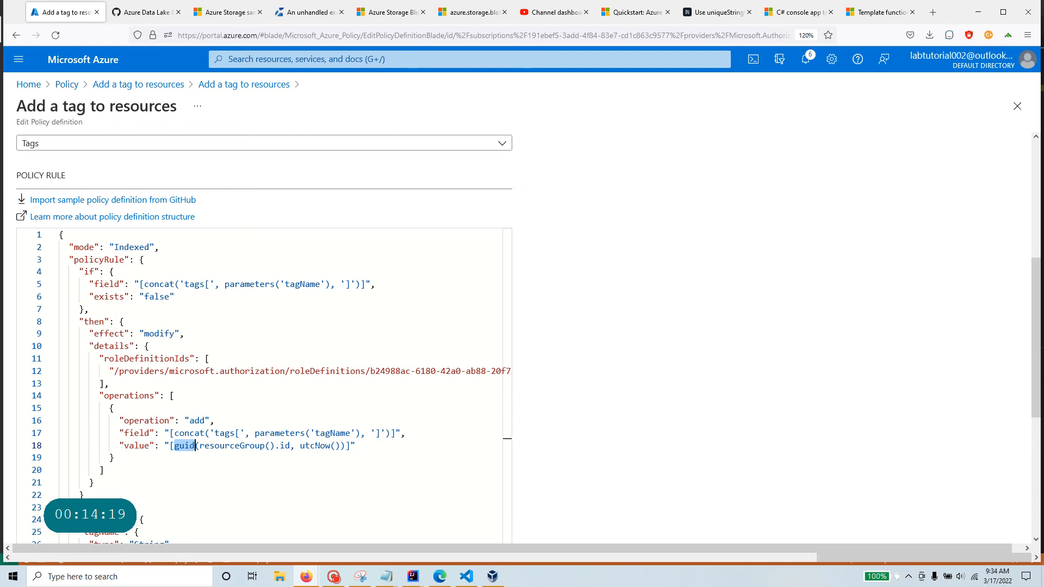
pyautogui.click(340, 446)
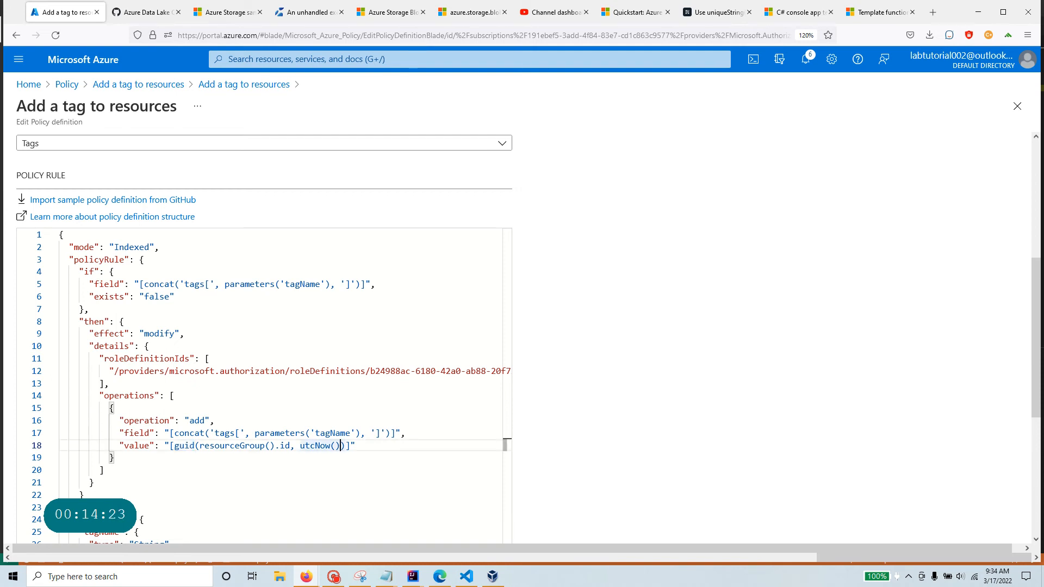
pyautogui.moveTo(355, 445); pyautogui.dragTo(42, 445)
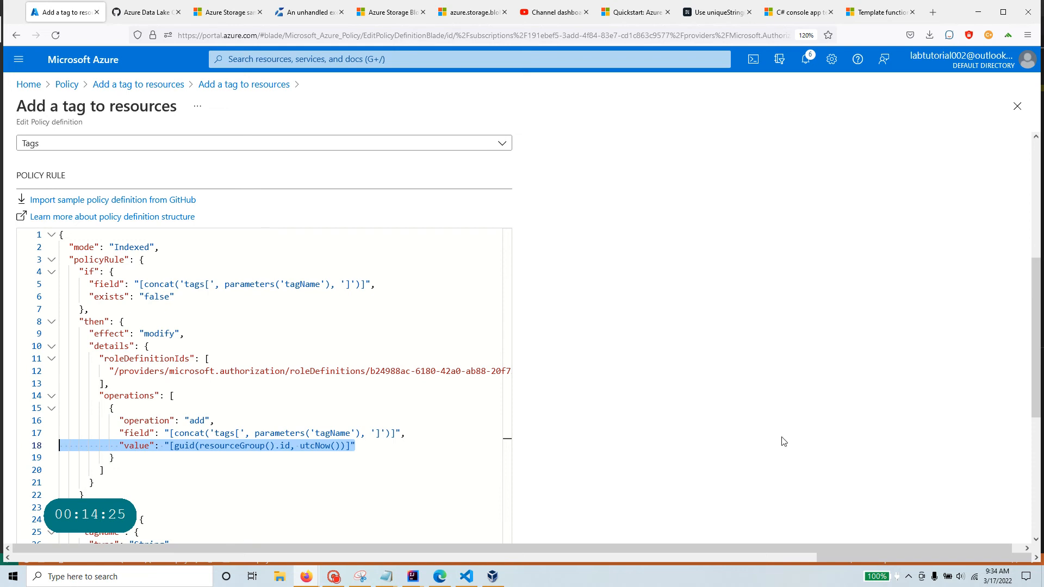
pyautogui.scroll(-4, 807, 442)
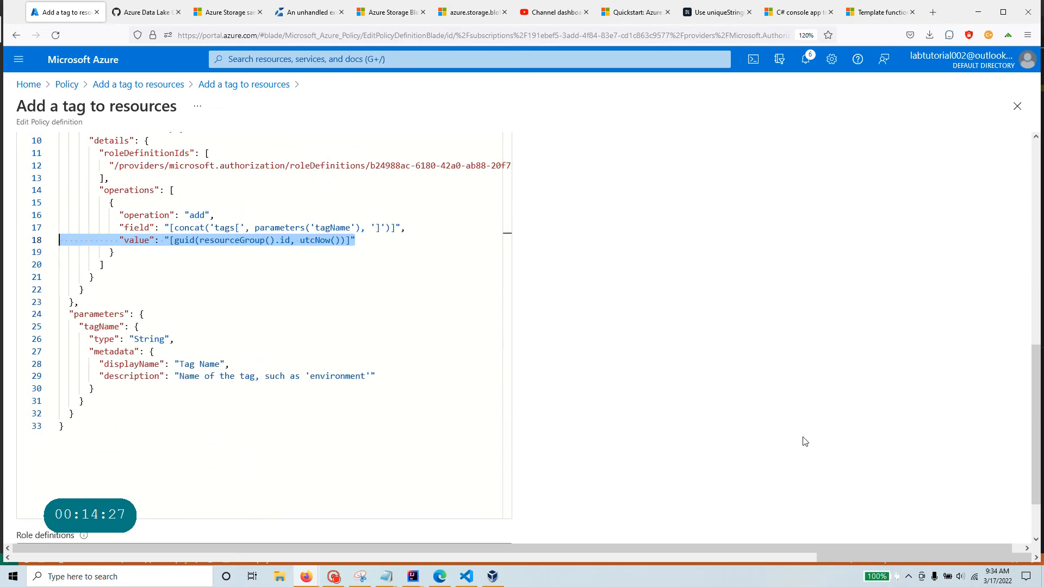
pyautogui.scroll(-1, 803, 441)
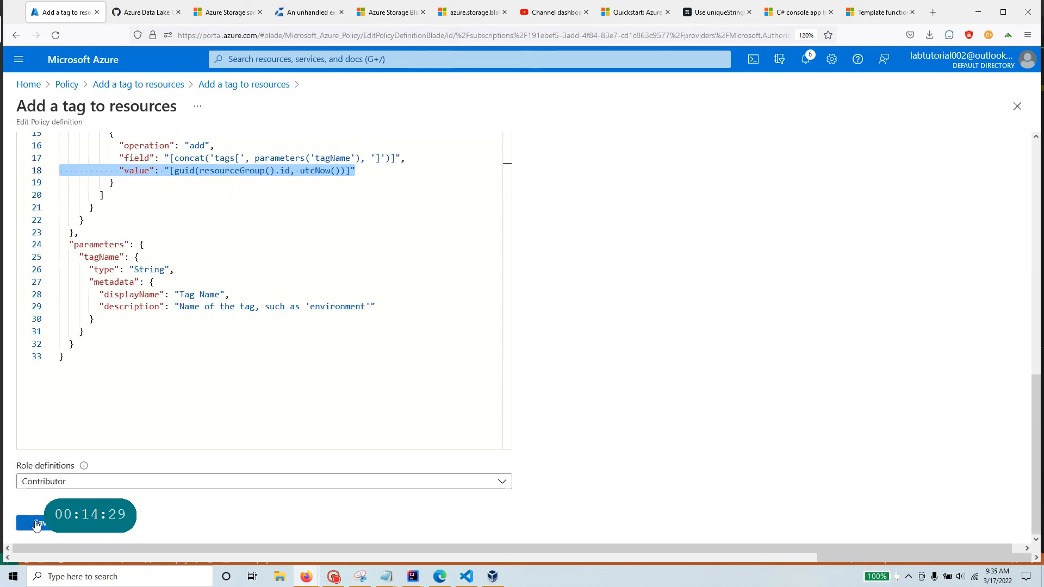
pyautogui.click(36, 524)
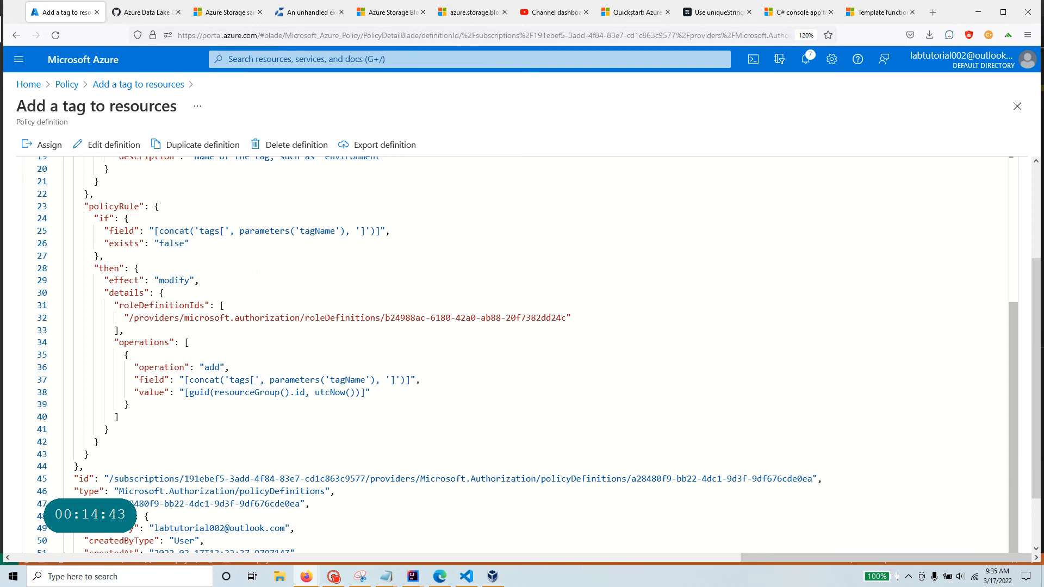
# Start assigning the policy and set its scope to the lab-rss resource group.
pyautogui.scroll(3, 58, 204)
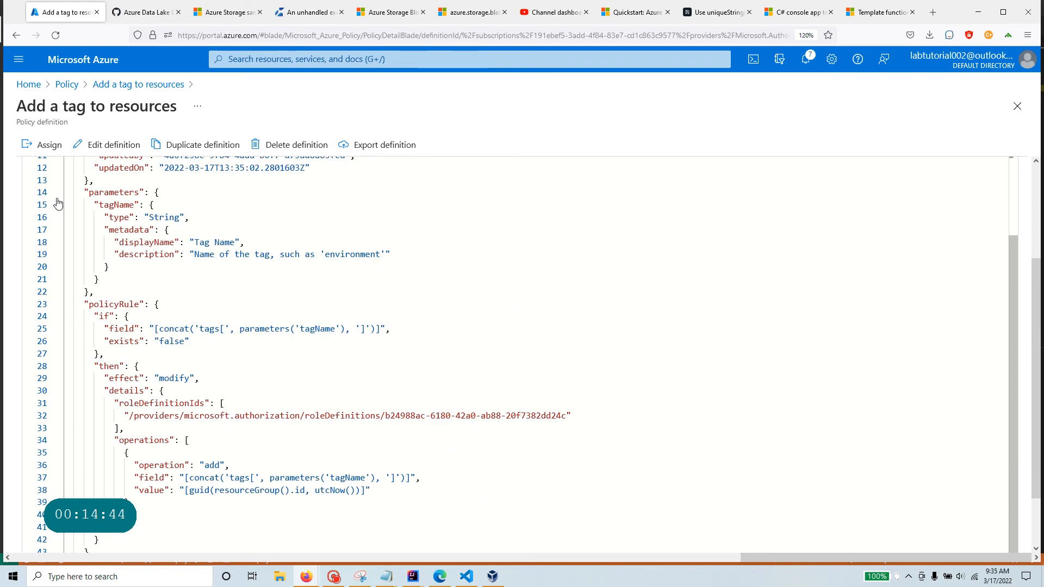
pyautogui.click(50, 145)
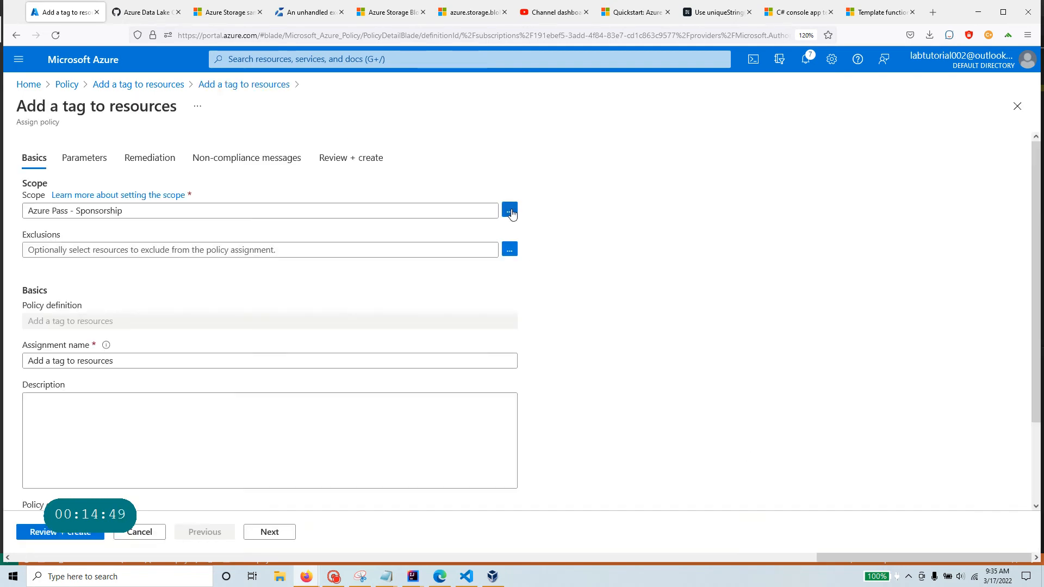
pyautogui.click(509, 210)
pyautogui.click(787, 212)
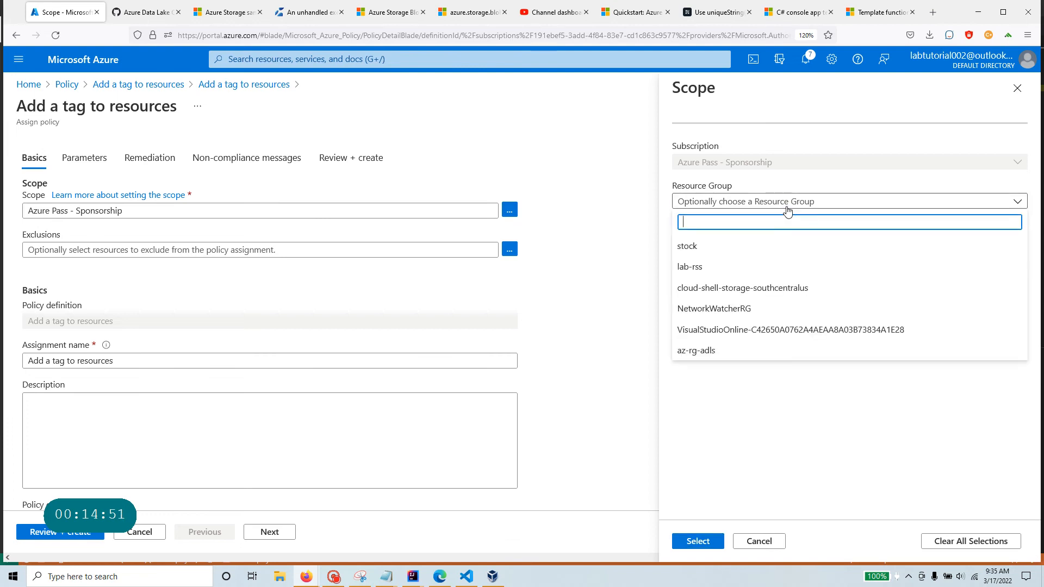
pyautogui.click(706, 272)
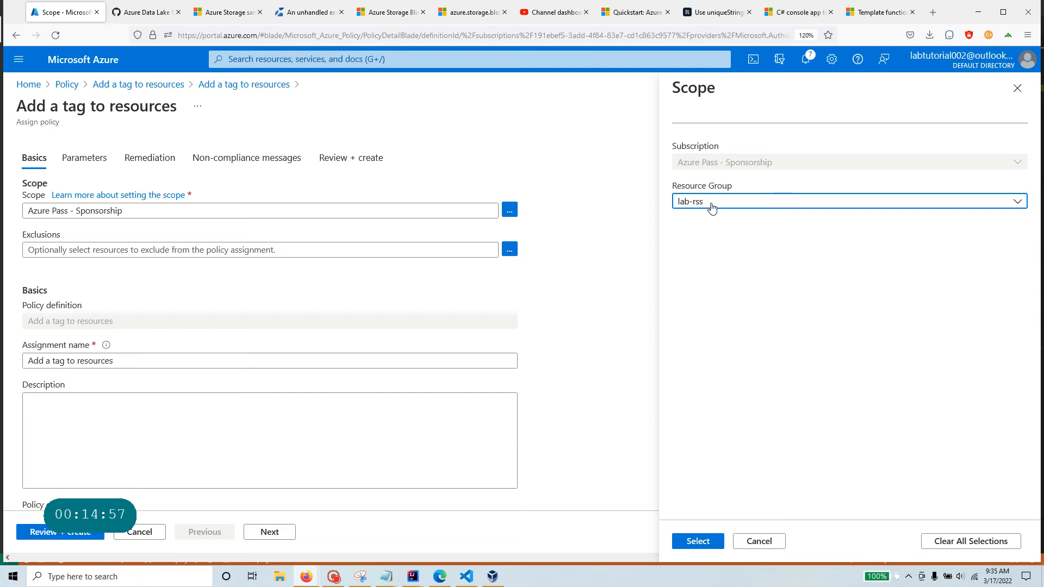
pyautogui.click(700, 542)
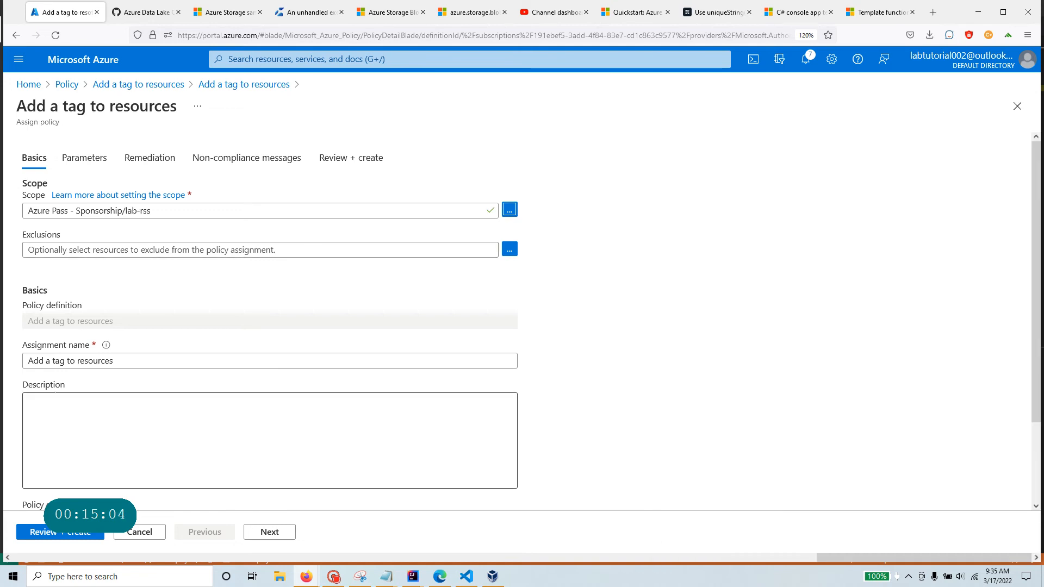
# Leave the unsaved assignment, return to the policy definitions list and open the custom "Add a tag to resources" definition.
pyautogui.click(34, 363)
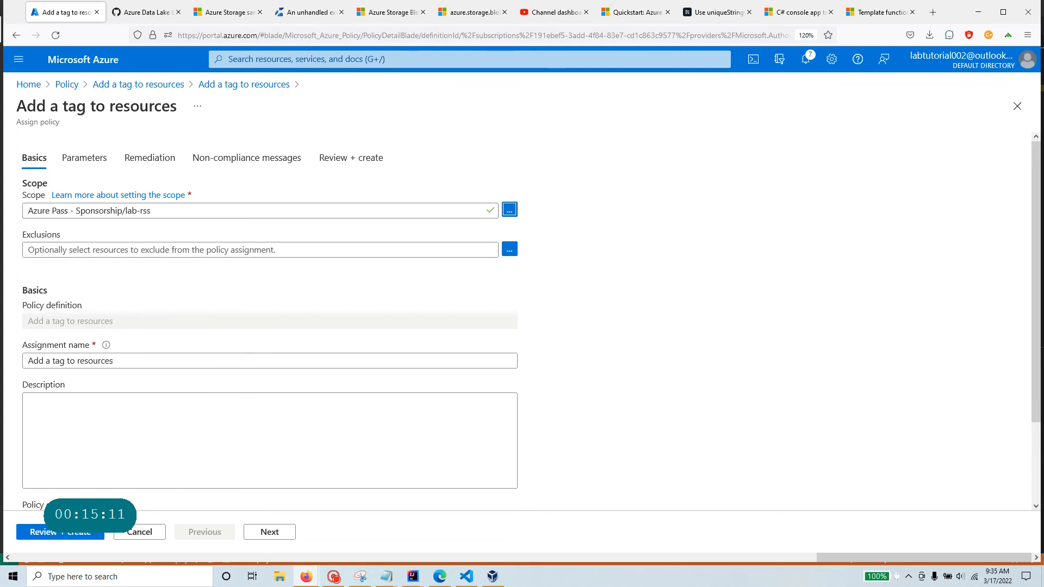
pyautogui.click(66, 85)
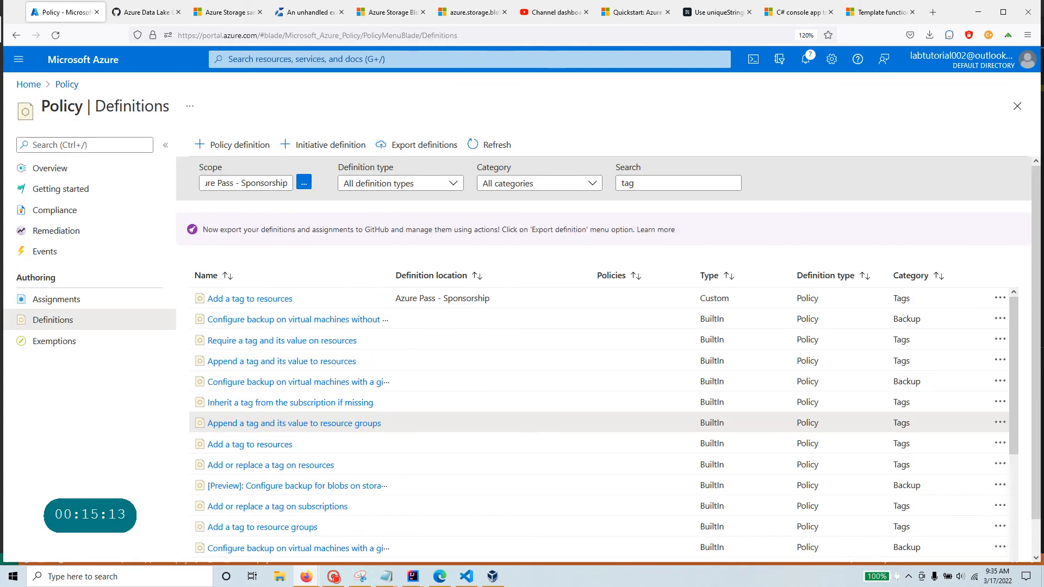
pyautogui.click(281, 302)
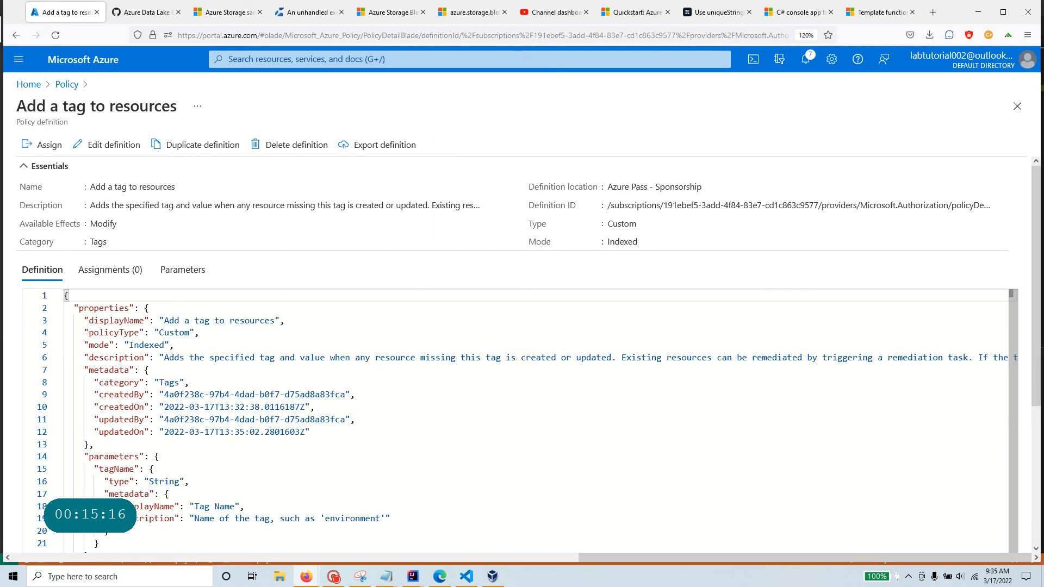
# Review the policy rule in the definition and highlight the guid value line of the add operation.
pyautogui.scroll(-3, 329, 429)
pyautogui.scroll(-3, 329, 429)
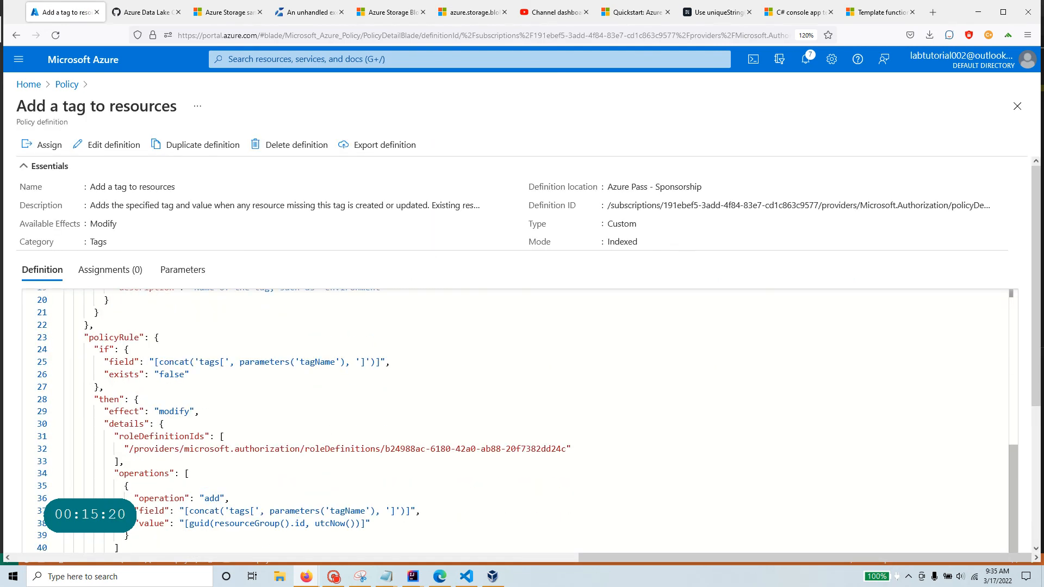
pyautogui.moveTo(371, 522); pyautogui.dragTo(134, 498)
# Rename the policy definition as "CloudSecurityLabs - Add a GUID tag to resources" and save it.
pyautogui.click(122, 147)
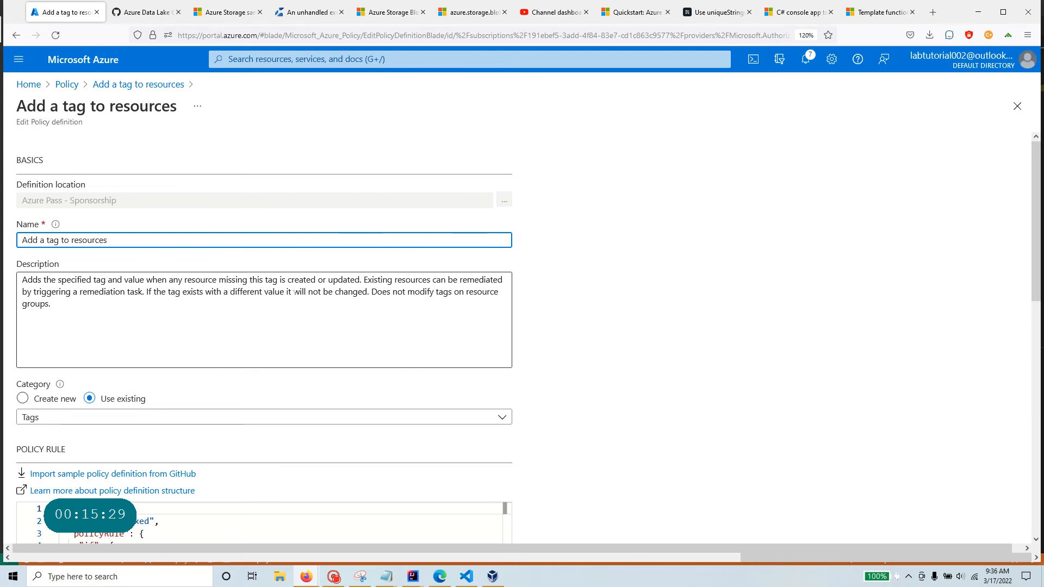
pyautogui.write('CloudSec')
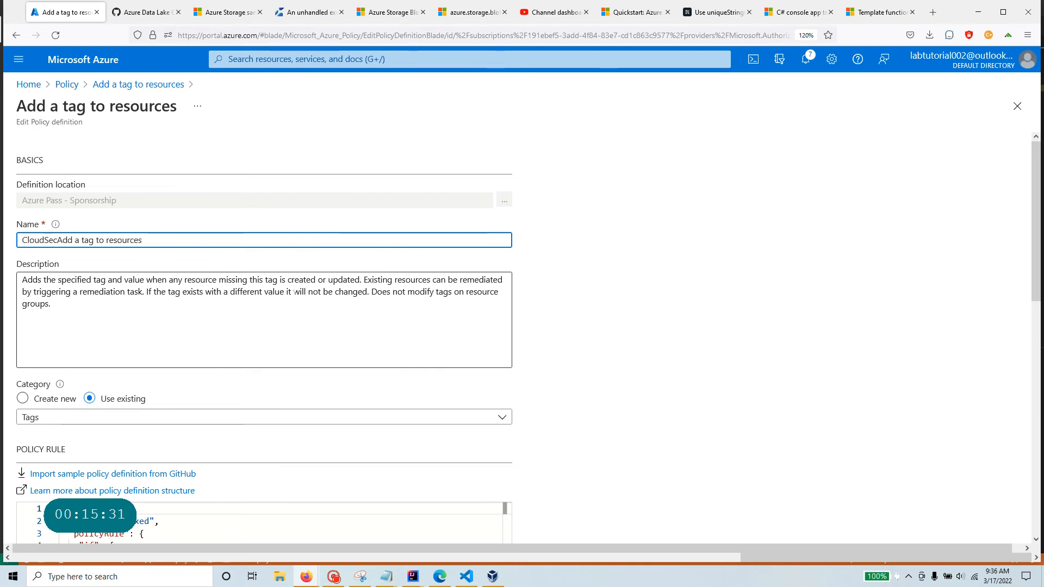
pyautogui.write('urity')
pyautogui.write('Labs =')
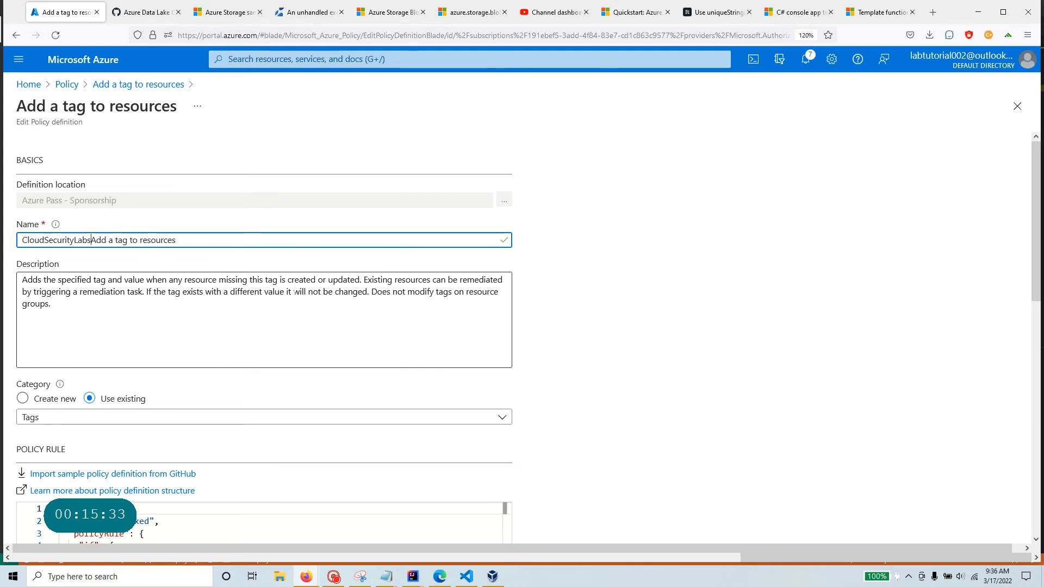
pyautogui.press('BackSpace')
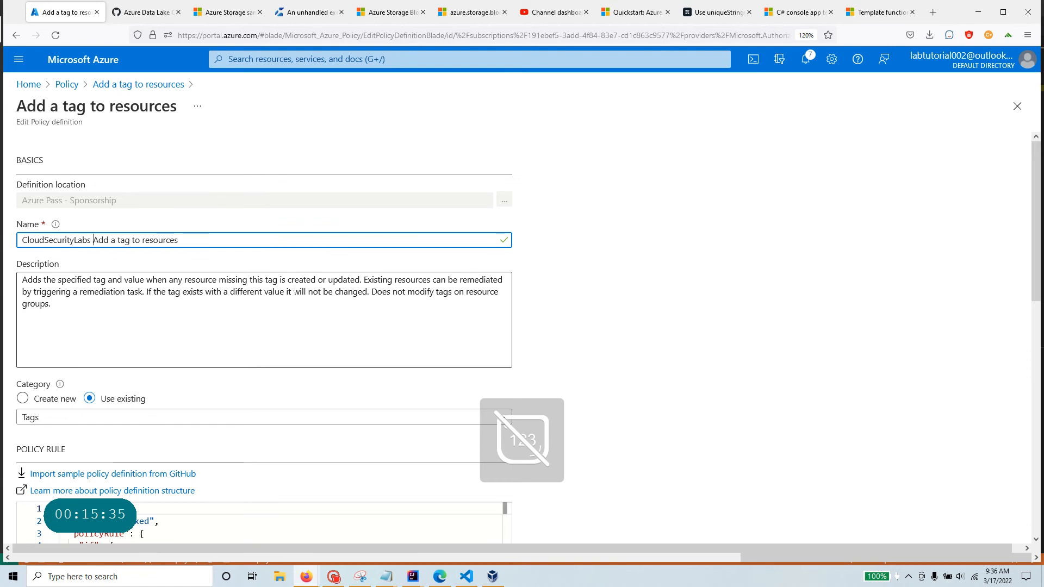
pyautogui.write('- Add a ')
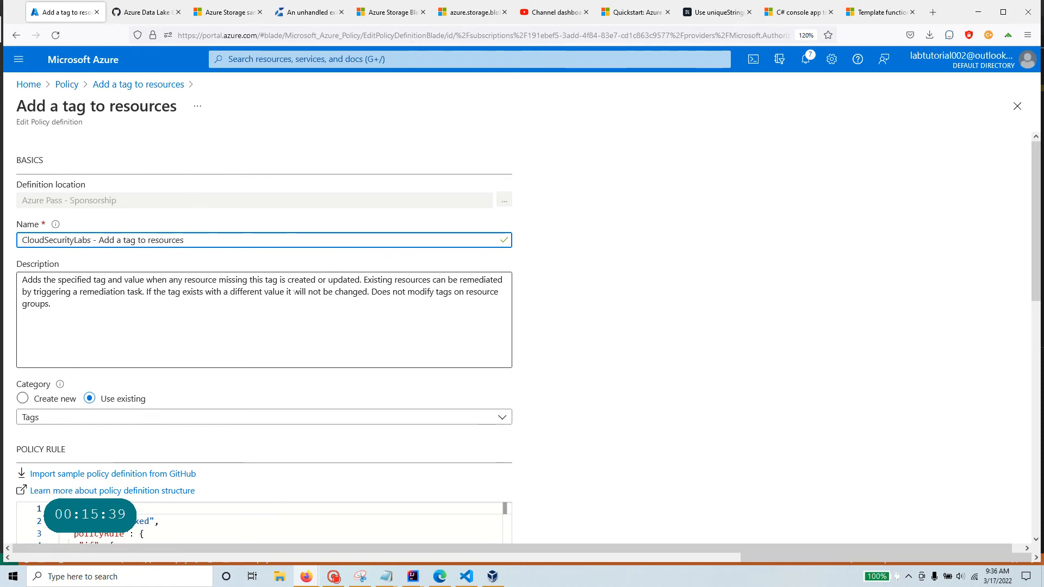
pyautogui.write('GUID')
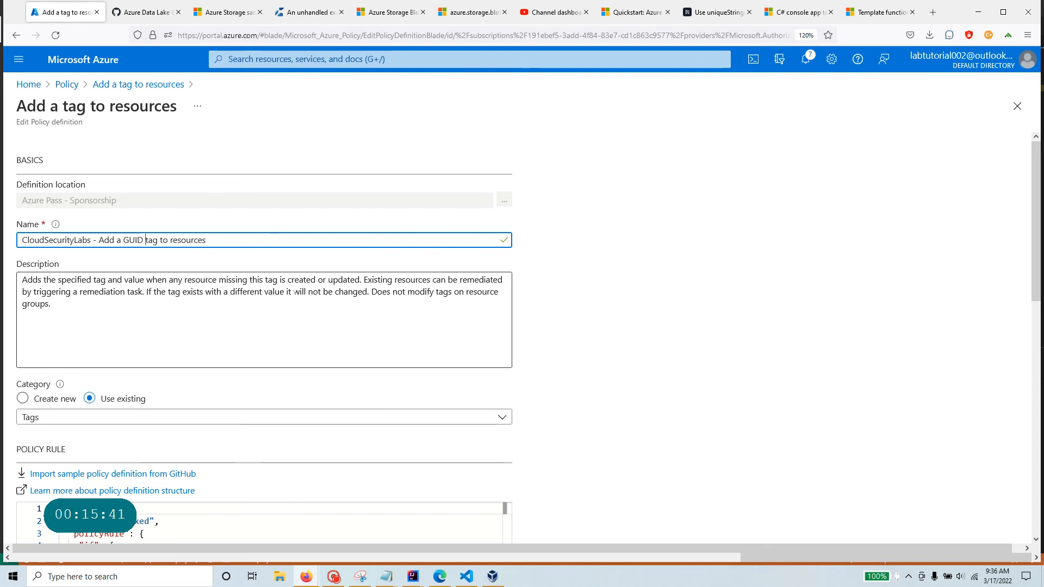
pyautogui.scroll(-10, 615, 349)
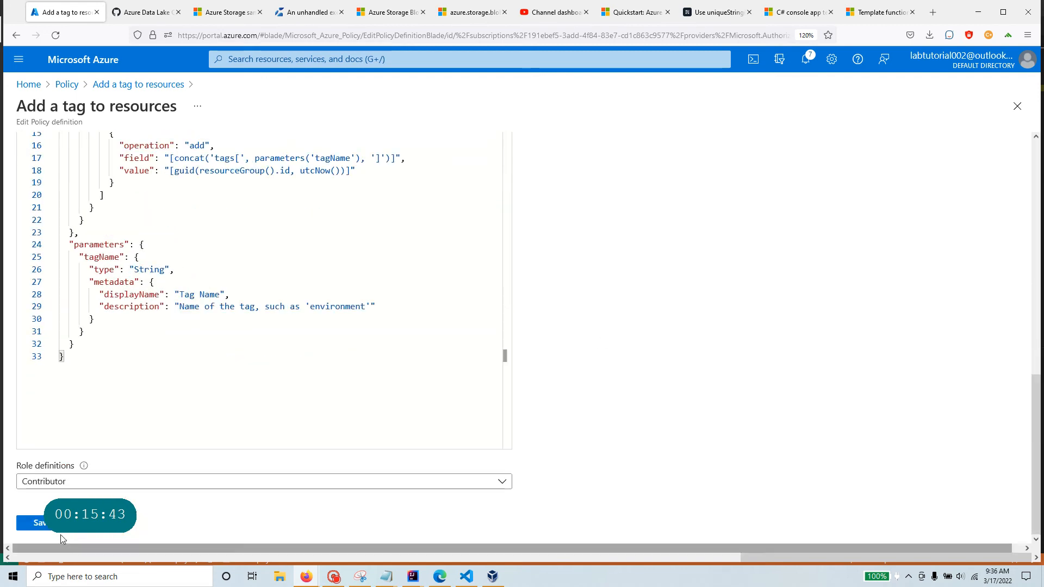
pyautogui.click(42, 523)
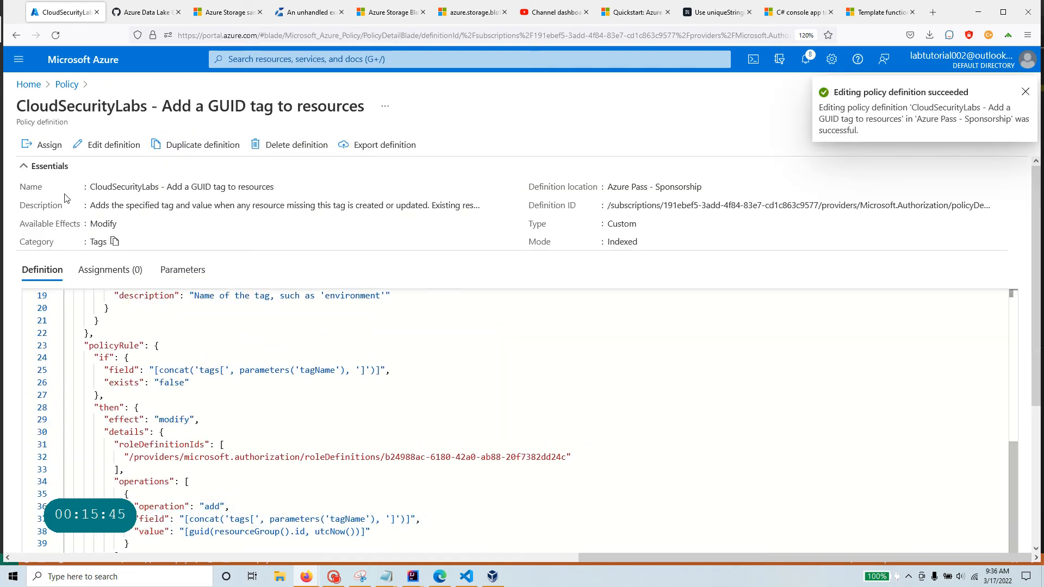
# Start assigning the policy and name the assignment "Assignment - CloudSecurityLabs - Add a GUID tag to resources".
pyautogui.click(43, 144)
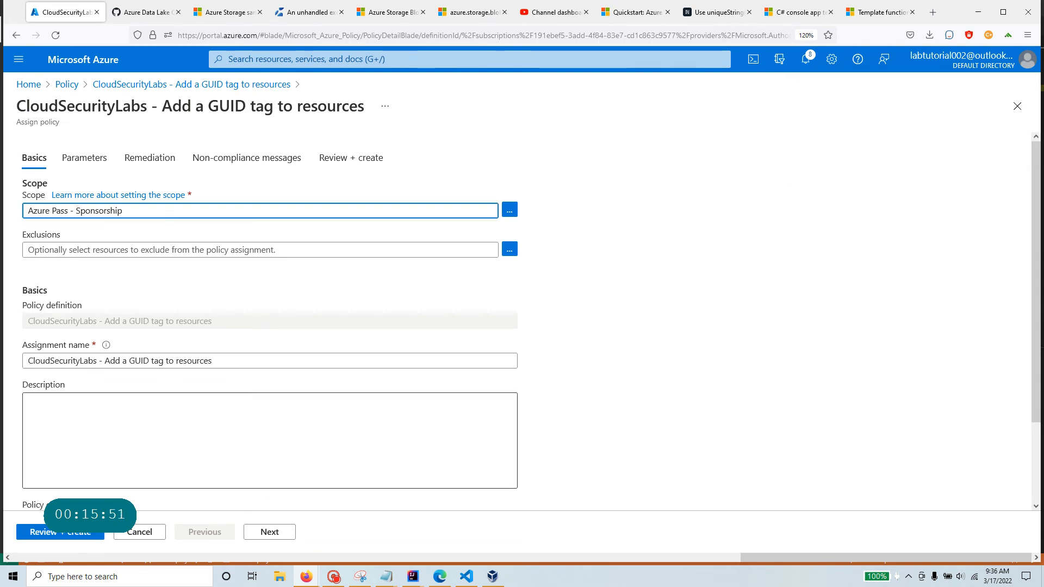
pyautogui.click(29, 361)
pyautogui.write('Assignment')
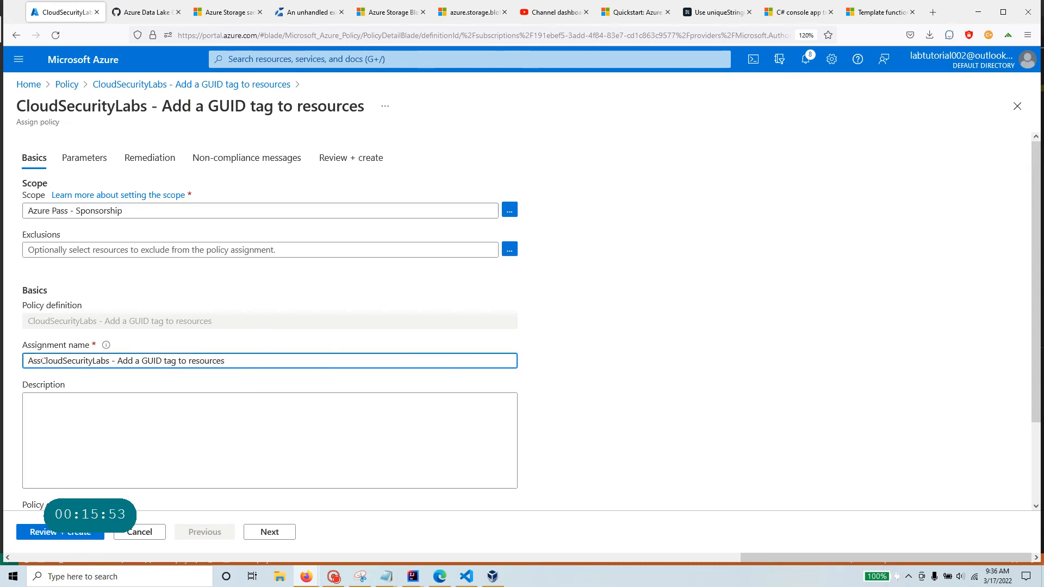
pyautogui.write(' -')
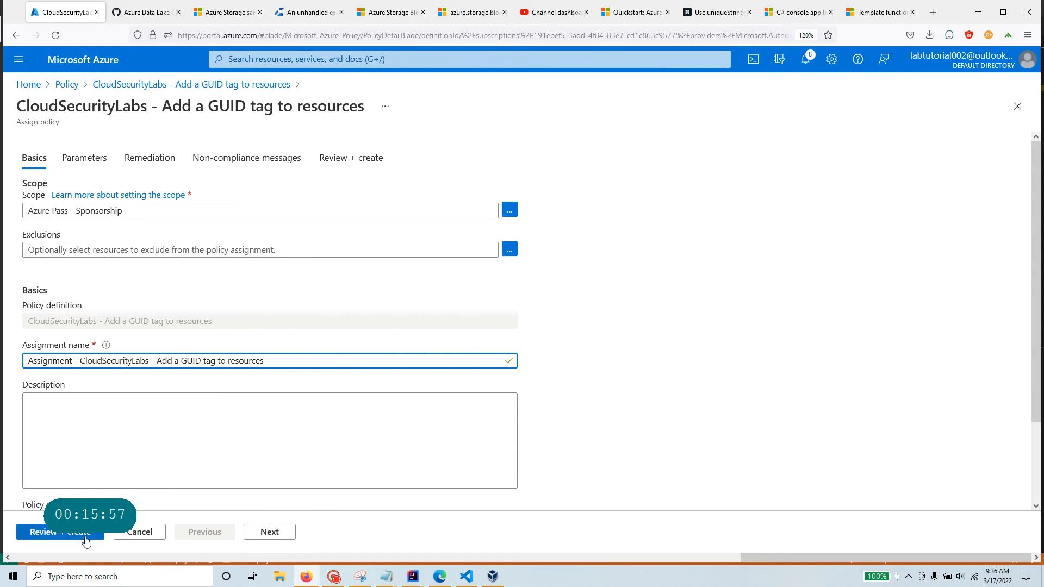
# Set the assignment's scope to the lab-rss resource group.
pyautogui.click(514, 211)
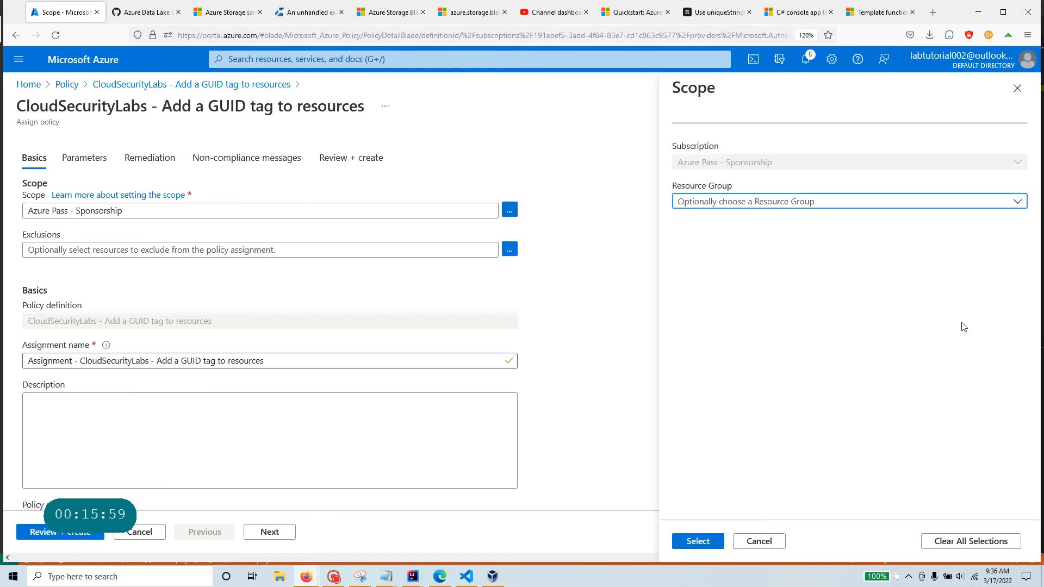
pyautogui.click(832, 203)
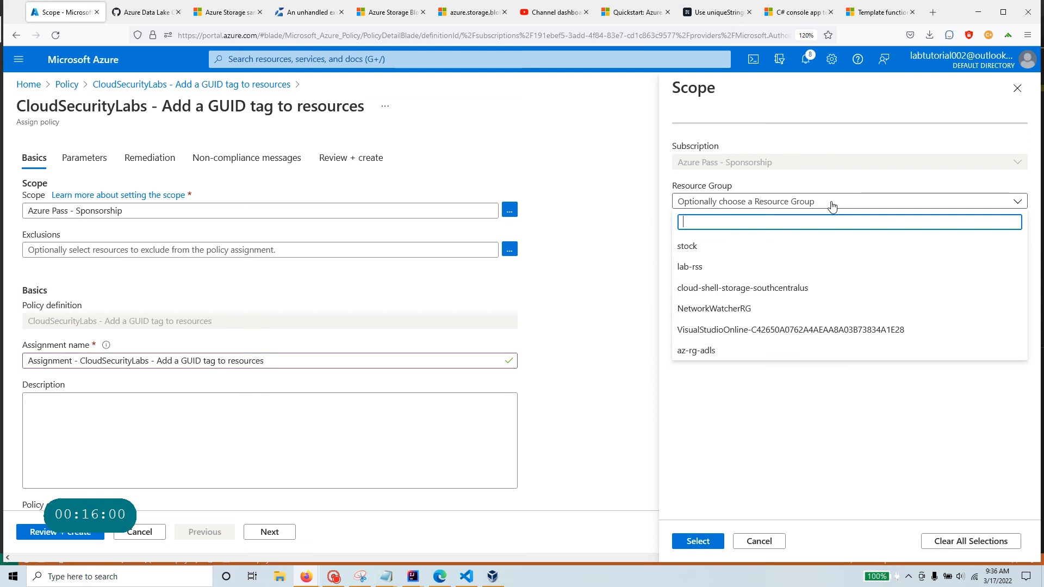
pyautogui.click(716, 272)
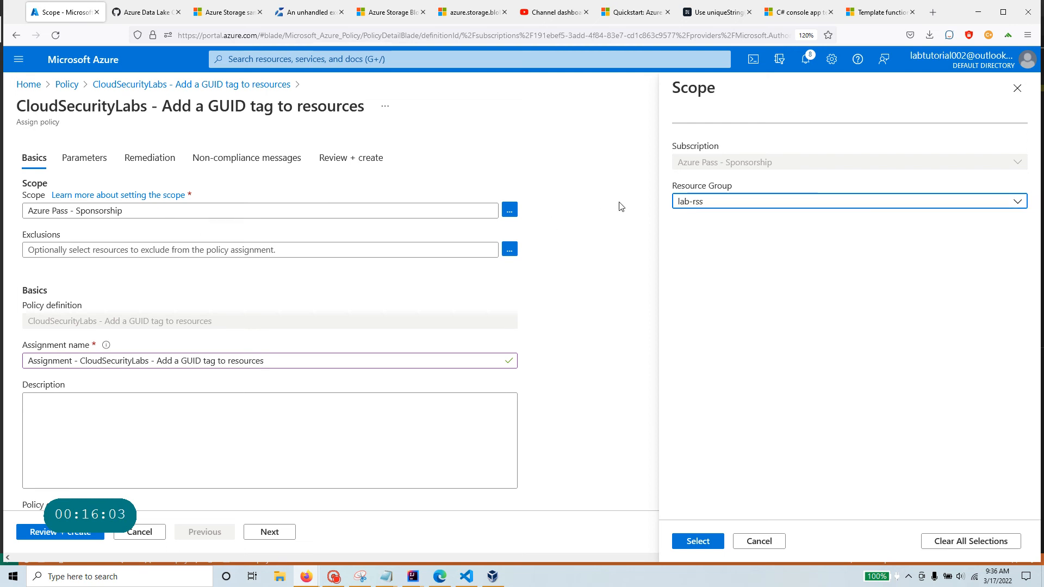
pyautogui.click(714, 545)
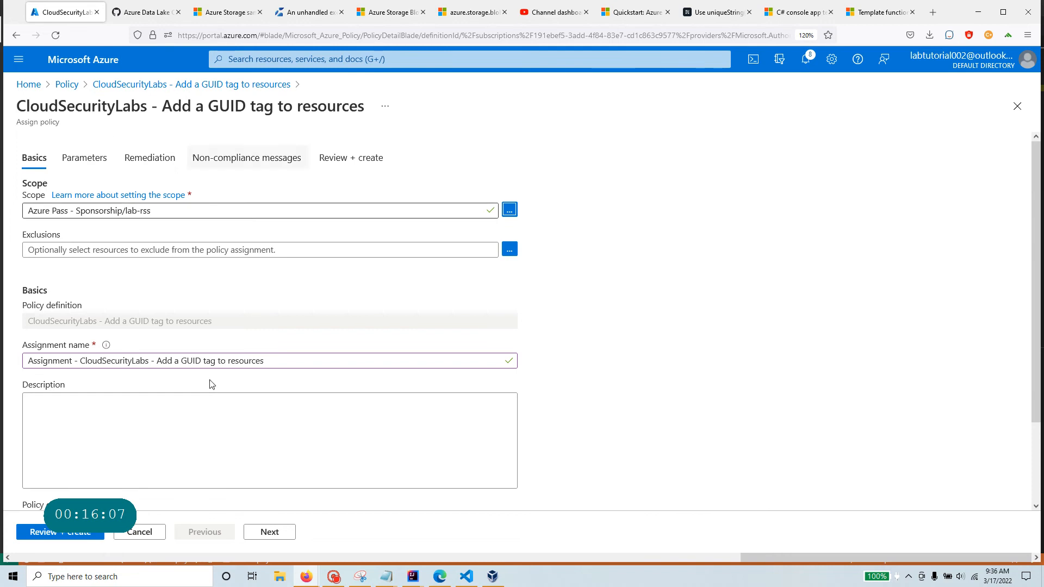
# Set the Tag Name parameter to GUID and enable creation of a remediation task for the assignment.
pyautogui.click(270, 533)
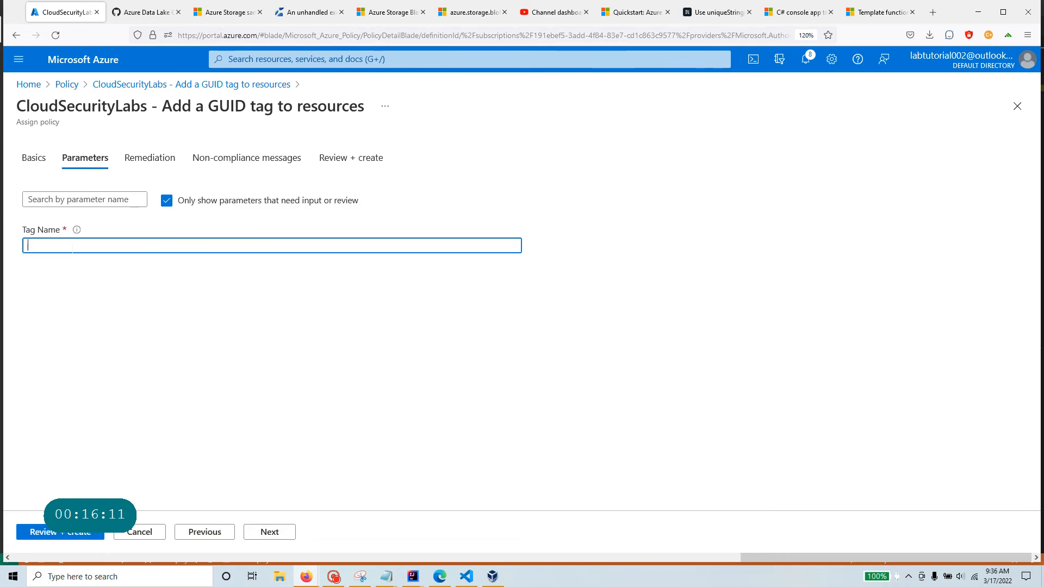
pyautogui.write('GUID')
pyautogui.click(270, 532)
pyautogui.click(29, 227)
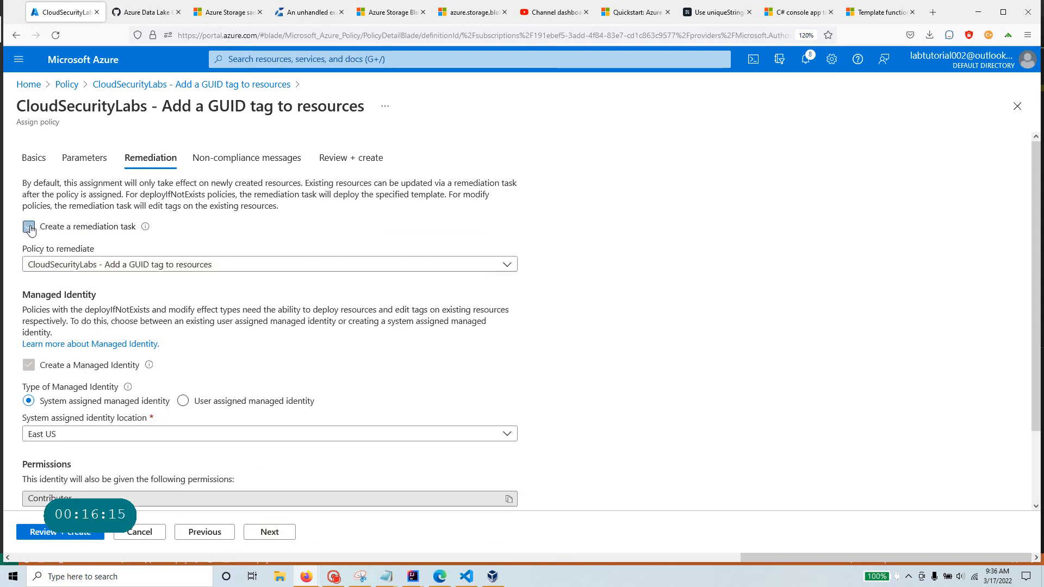
pyautogui.moveTo(170, 227); pyautogui.dragTo(33, 218)
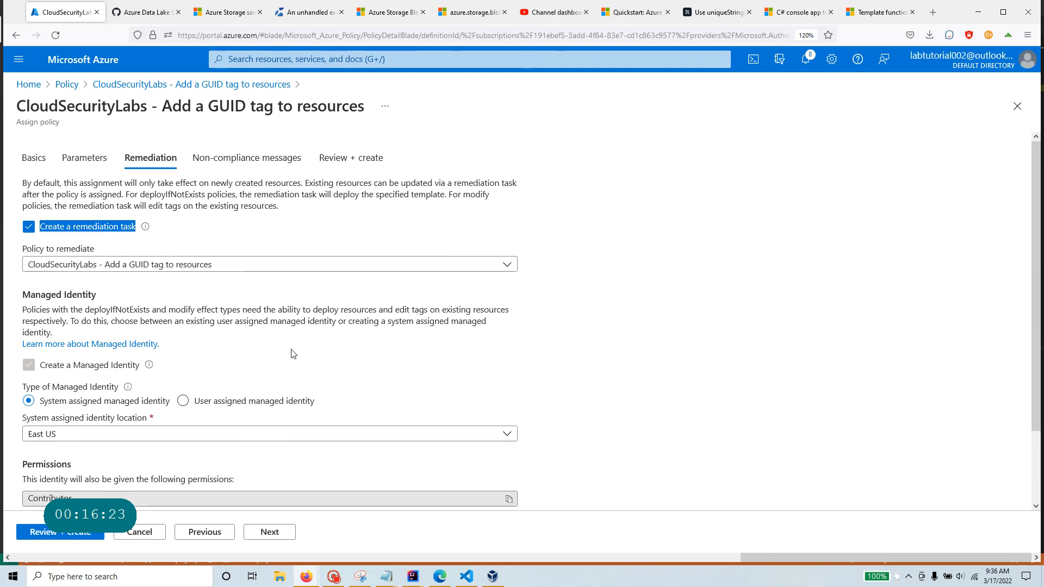
# Keep the managed identity defaults, leave the non-compliance messages empty and create the policy assignment.
pyautogui.scroll(-3, 279, 354)
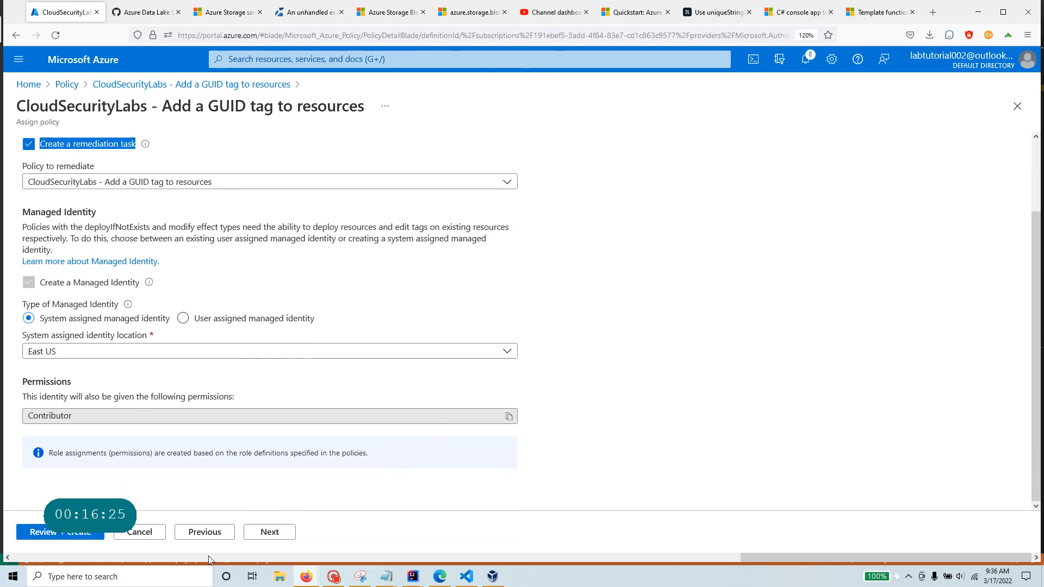
pyautogui.click(279, 532)
pyautogui.click(279, 531)
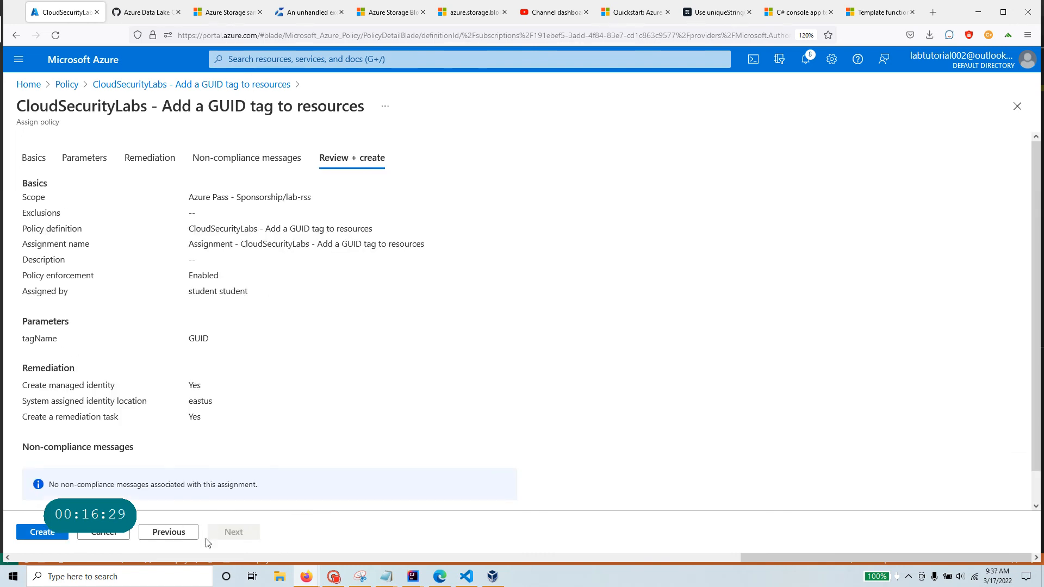
pyautogui.click(44, 534)
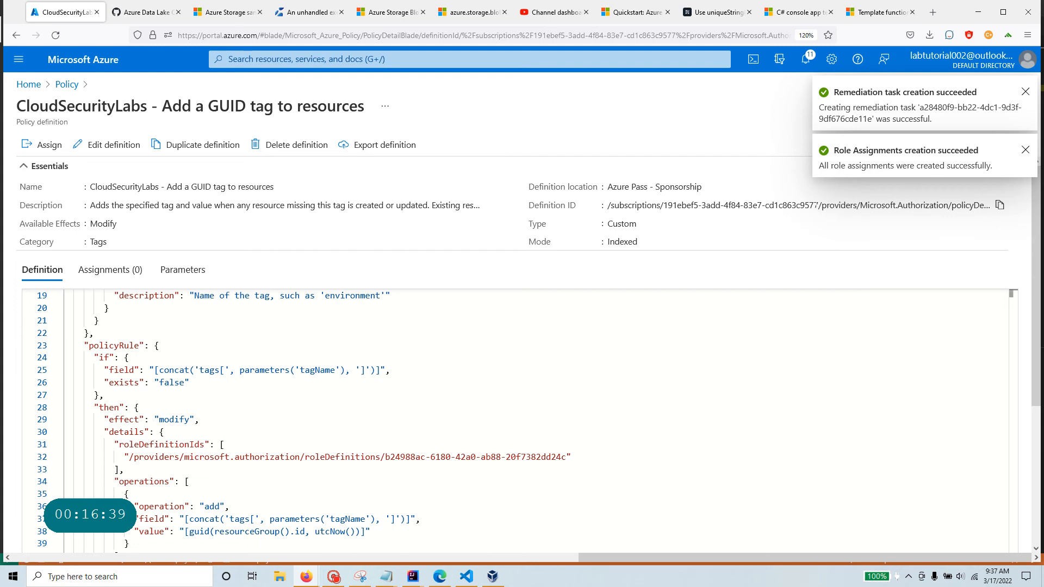
# Open the azadlstest007 storage account in the lab-rss resource group to check its tags.
pyautogui.click(67, 85)
pyautogui.click(30, 85)
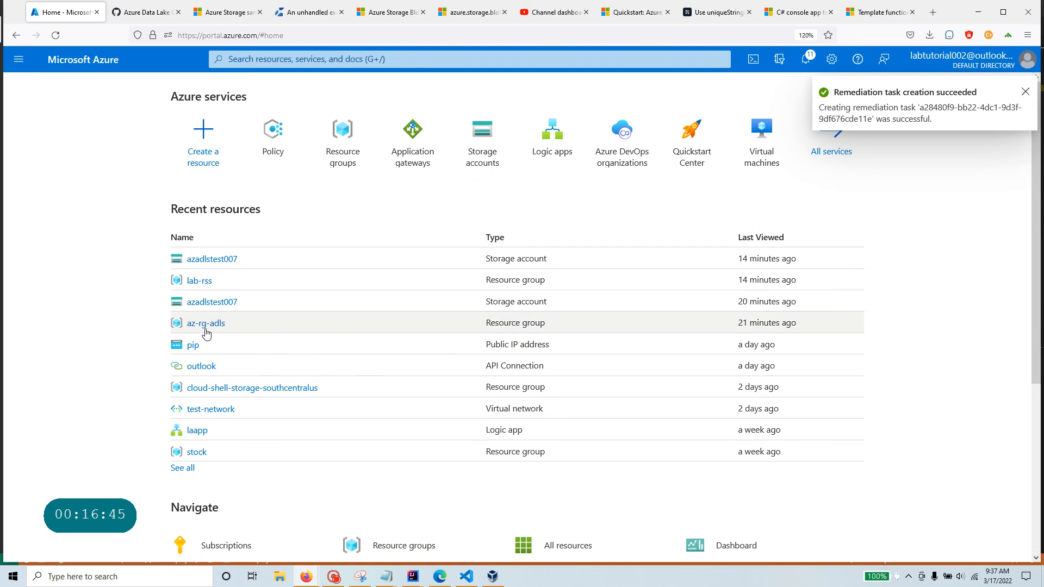
pyautogui.click(347, 152)
pyautogui.click(70, 291)
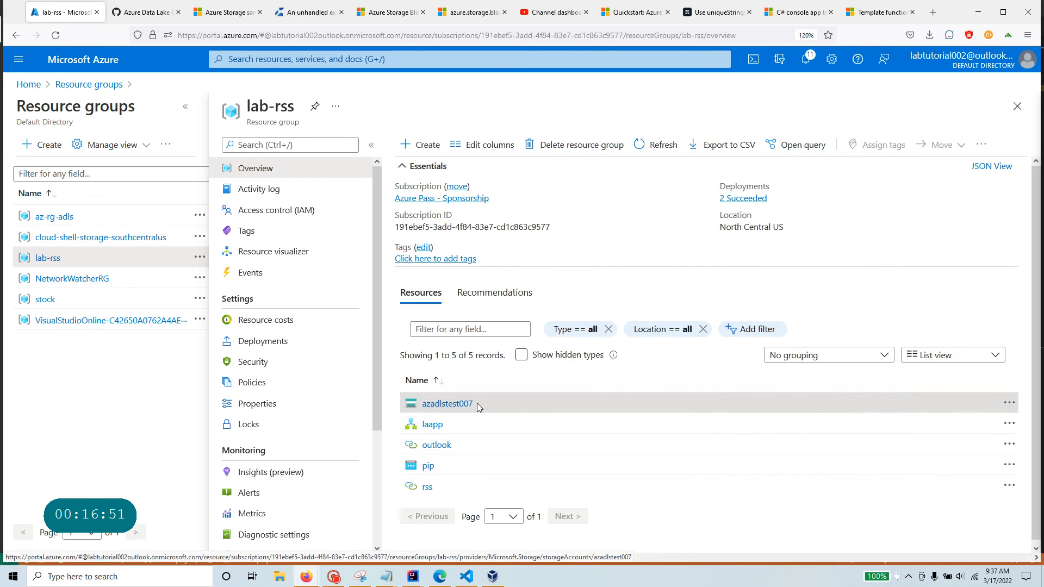
pyautogui.click(478, 404)
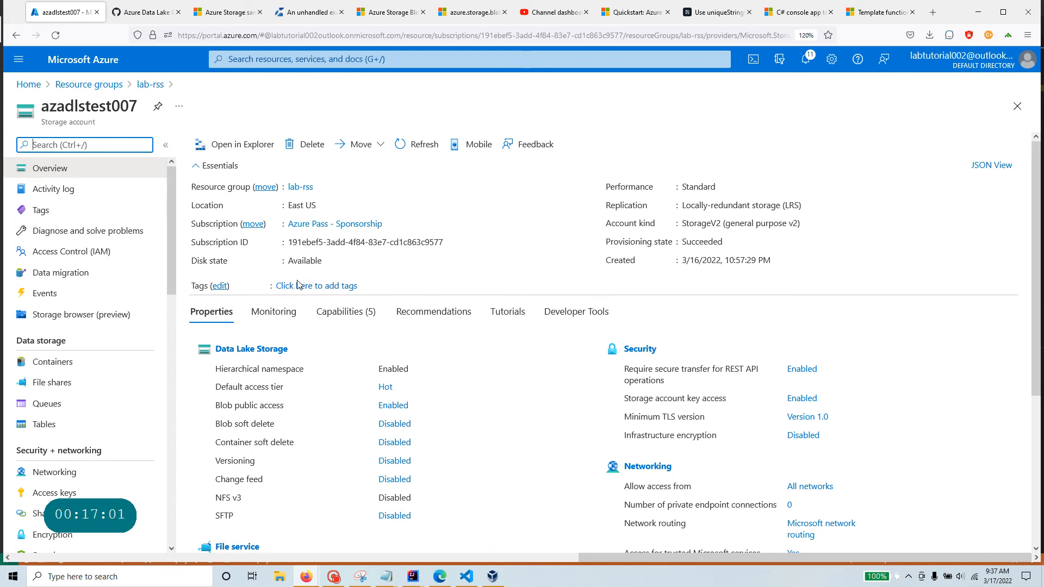
# Refresh the lab-rss resource group and review the notifications before rechecking the azadlstest007 storage account's tags.
pyautogui.click(150, 84)
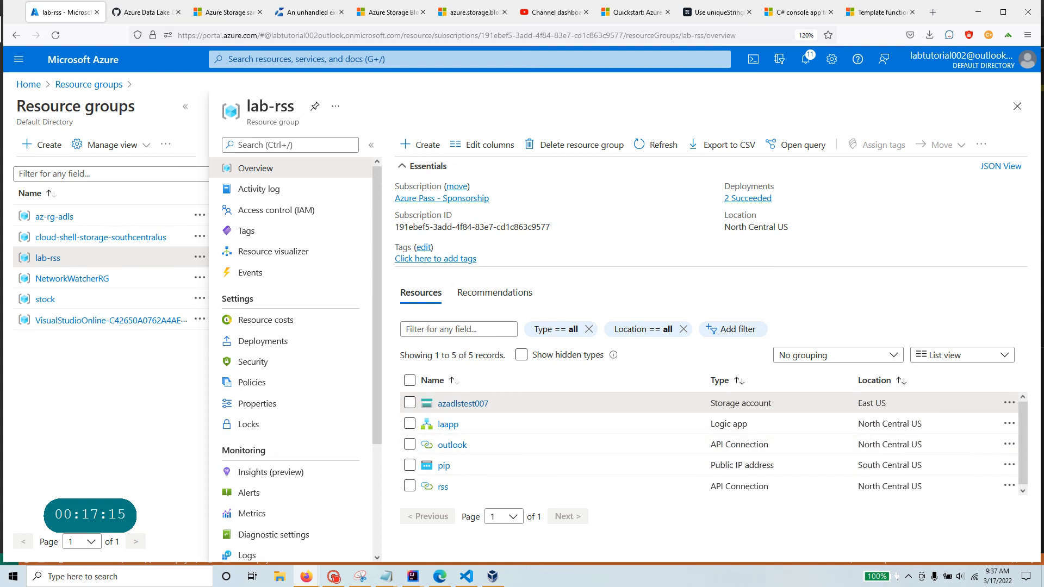
pyautogui.moveTo(293, 107); pyautogui.dragTo(246, 111)
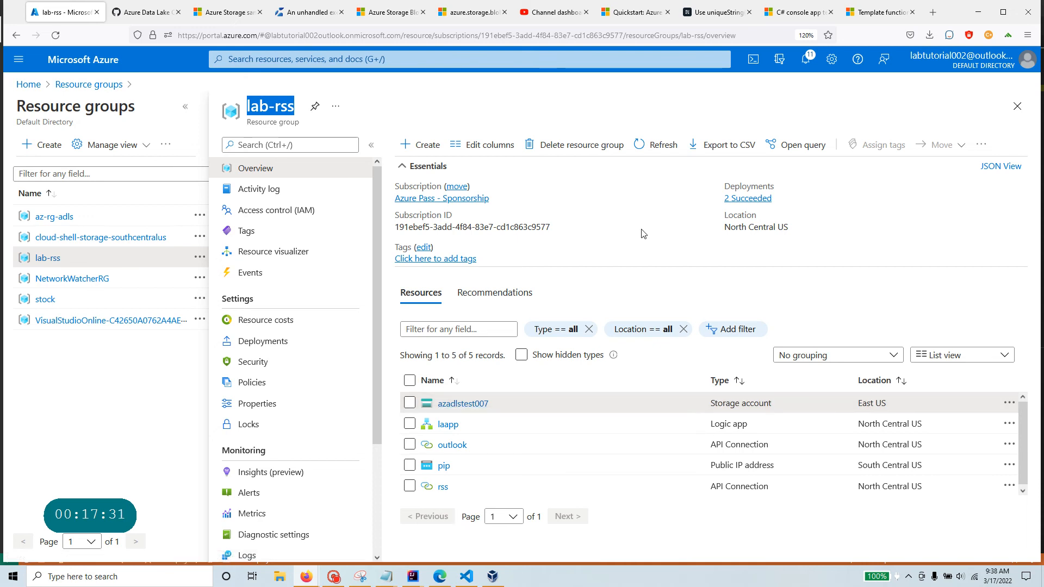
pyautogui.click(661, 145)
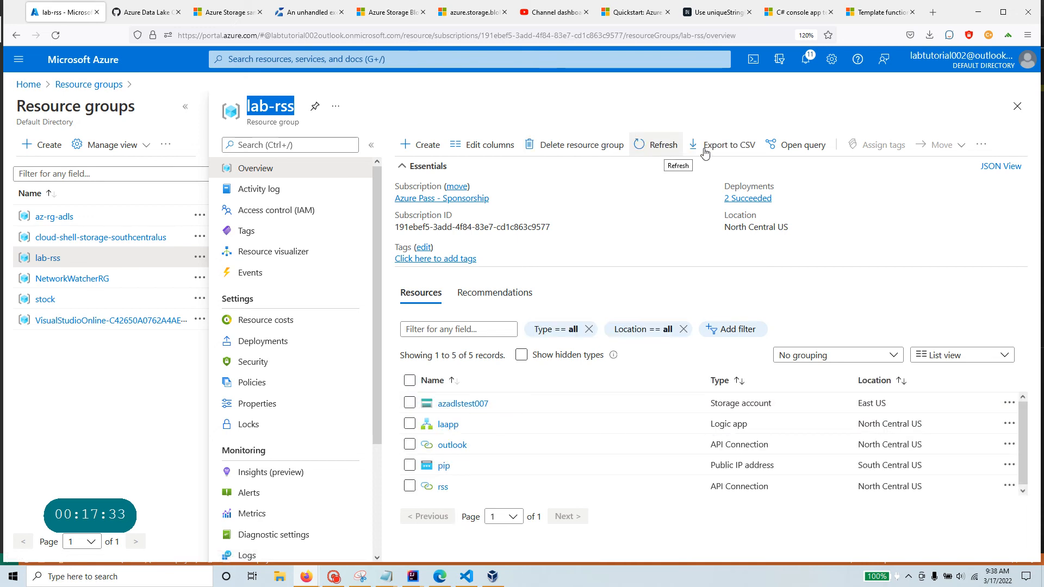
pyautogui.click(807, 59)
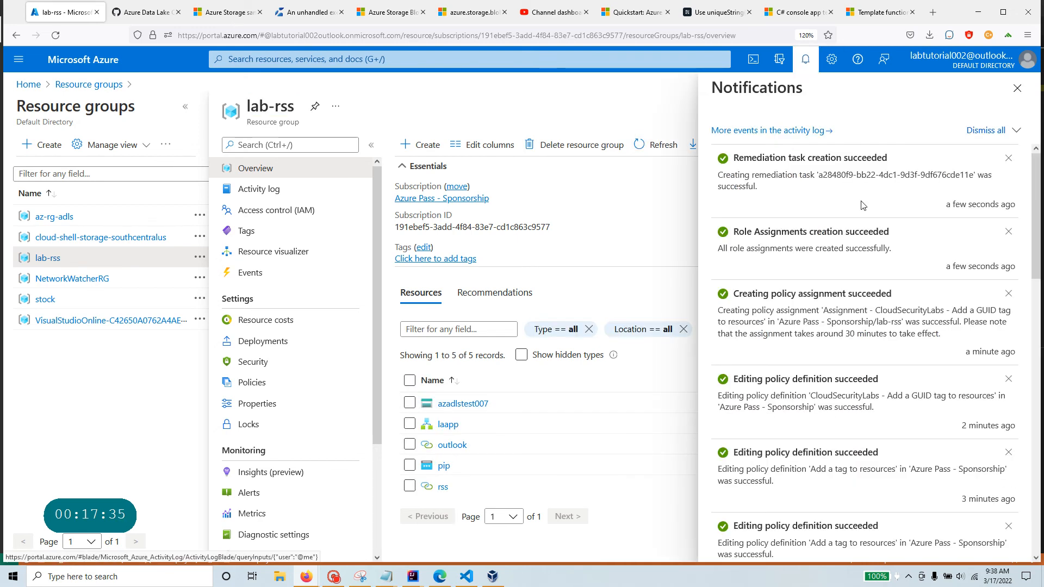
pyautogui.click(478, 405)
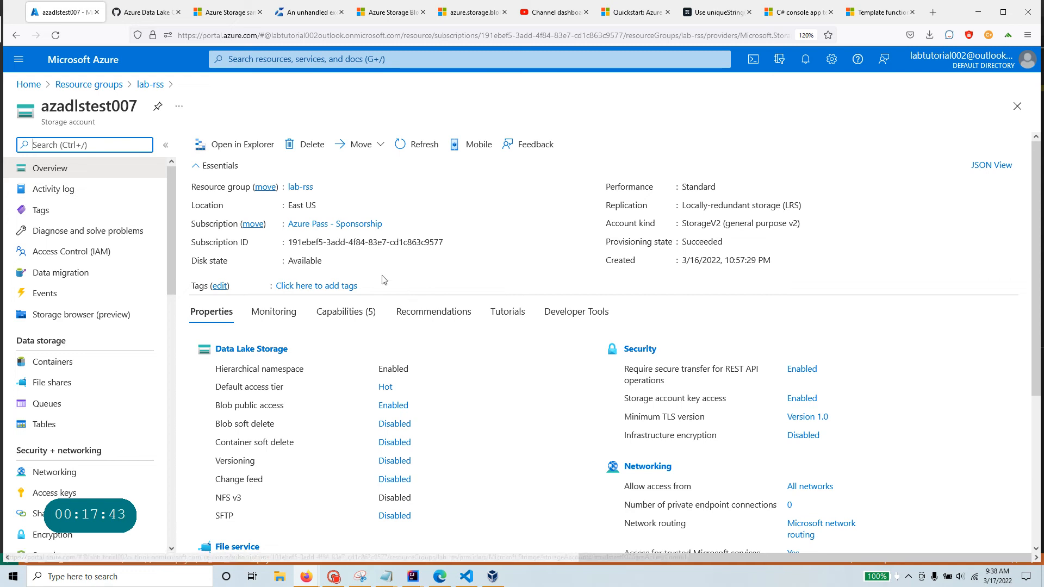
# Open the "Assignment - CloudSecurityLabs - Add a GUID tag to resources" policy assignment and view its compliance.
pyautogui.click(22, 86)
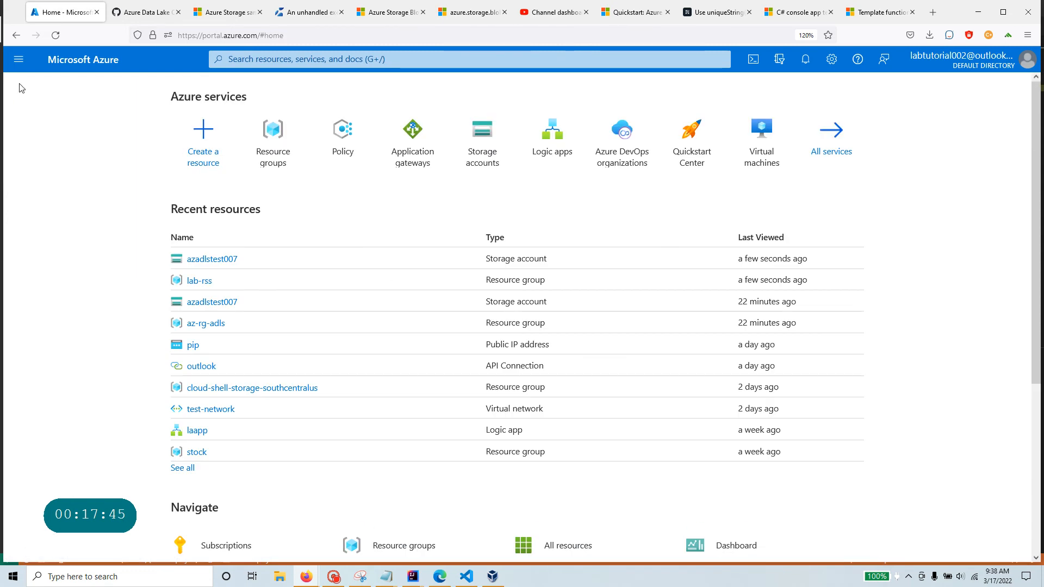
pyautogui.click(348, 148)
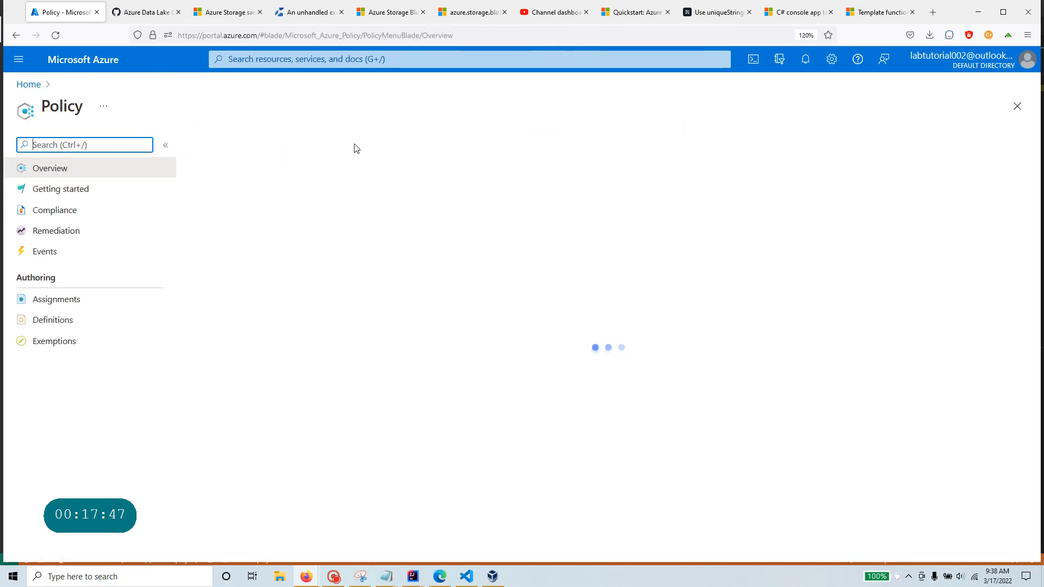
pyautogui.click(68, 303)
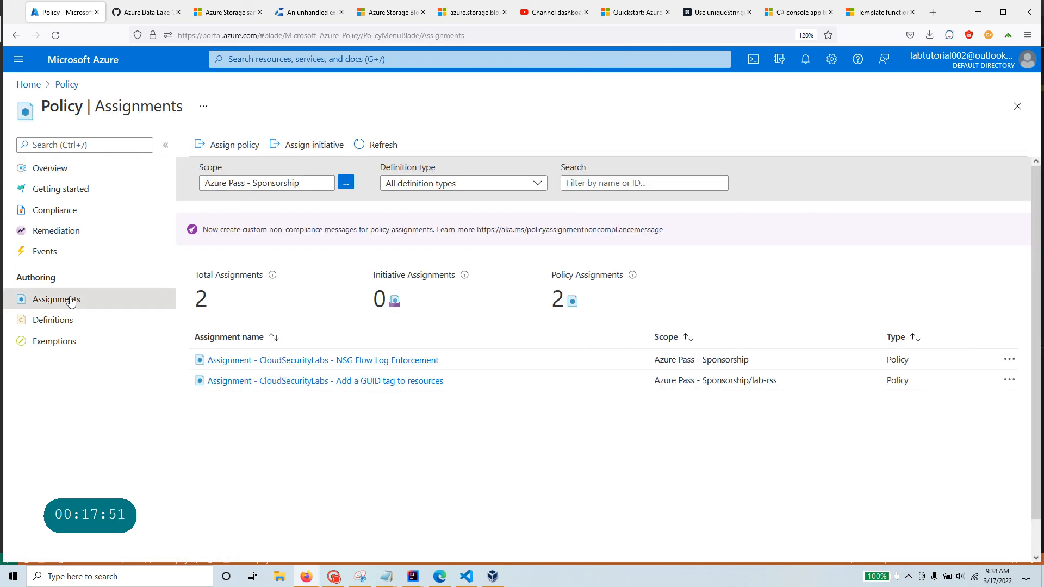
pyautogui.click(405, 383)
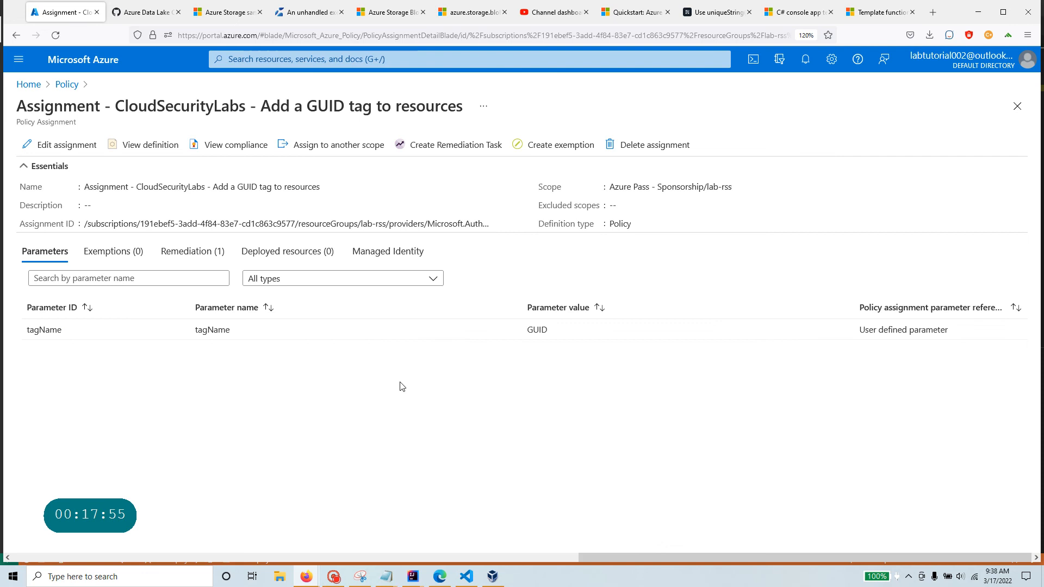
pyautogui.click(259, 151)
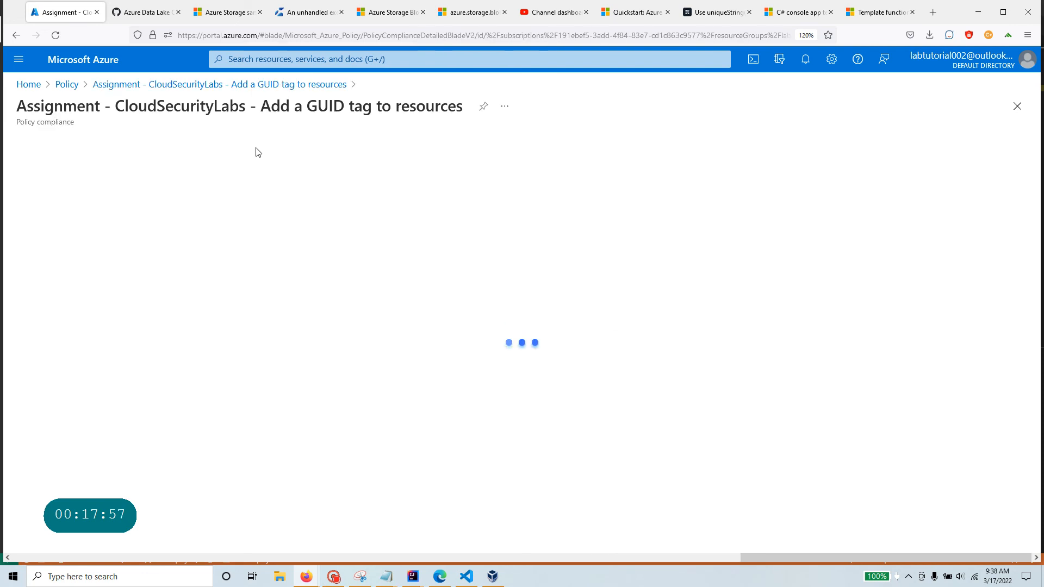
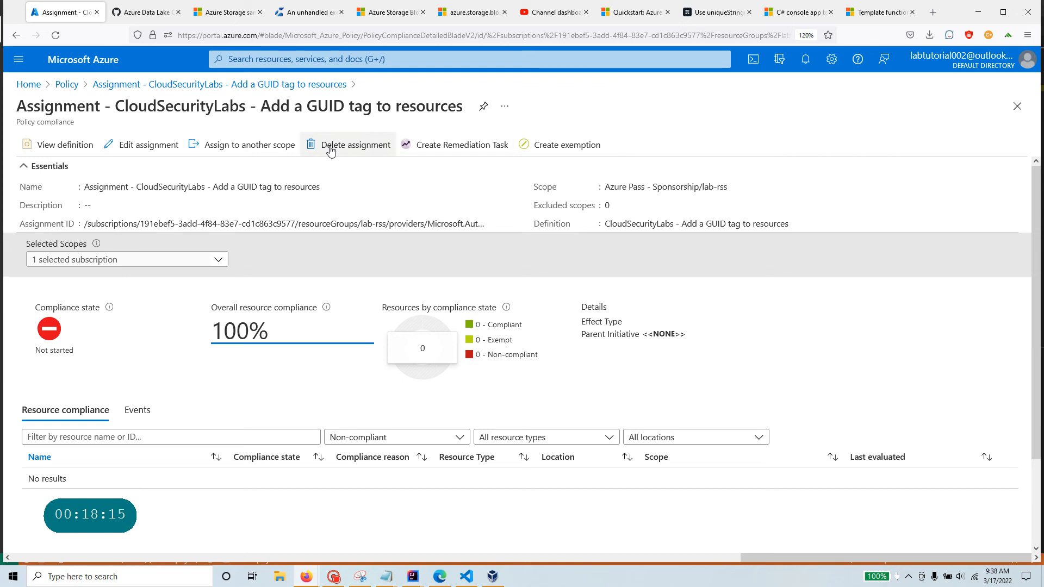
# Try to create a remediation task for the GUID tag policy assignment, keeping the default settings and the lab-rss scope.
pyautogui.click(467, 145)
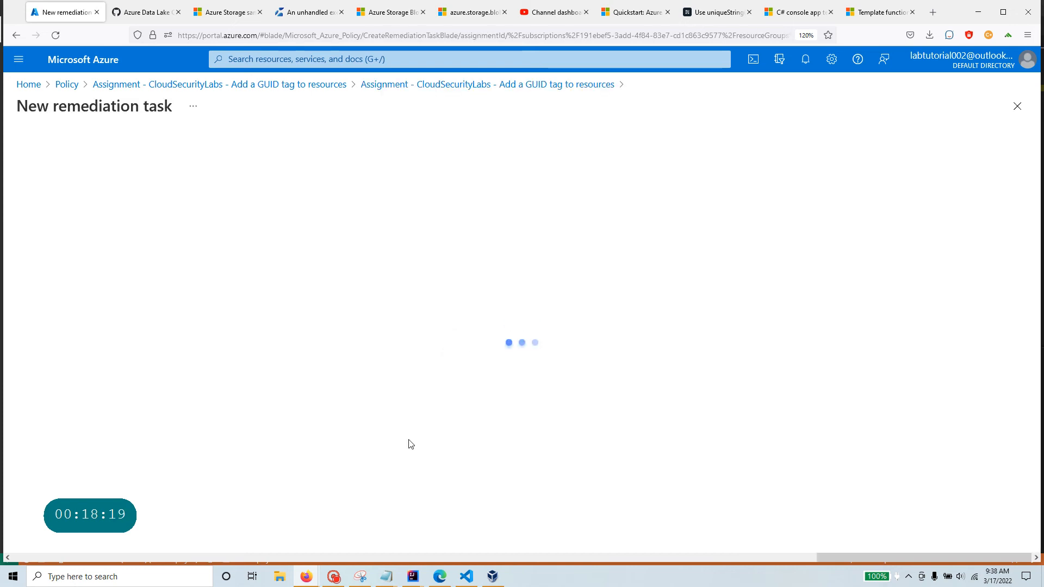
pyautogui.scroll(-2, 488, 407)
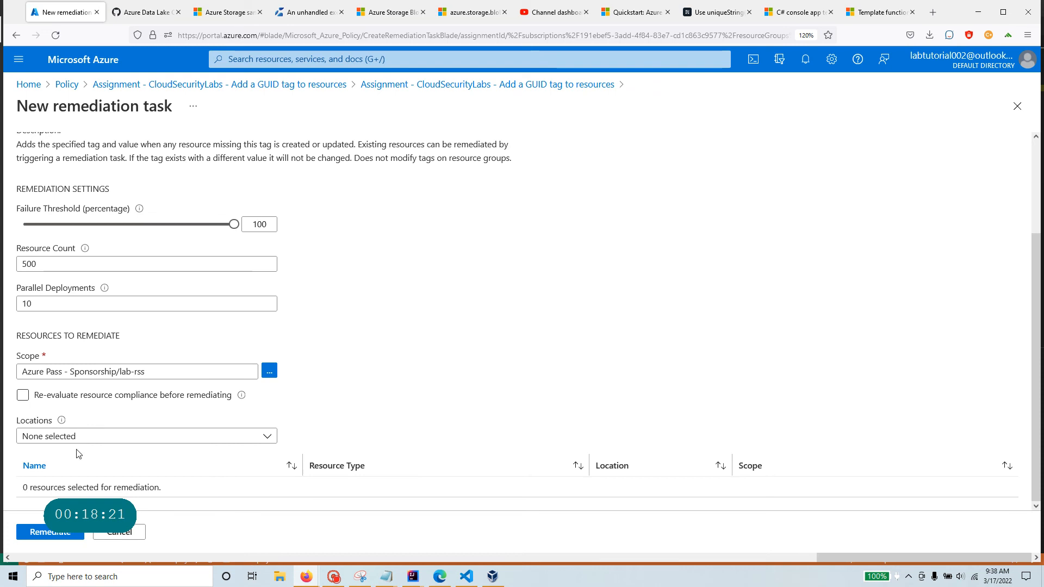
pyautogui.click(53, 535)
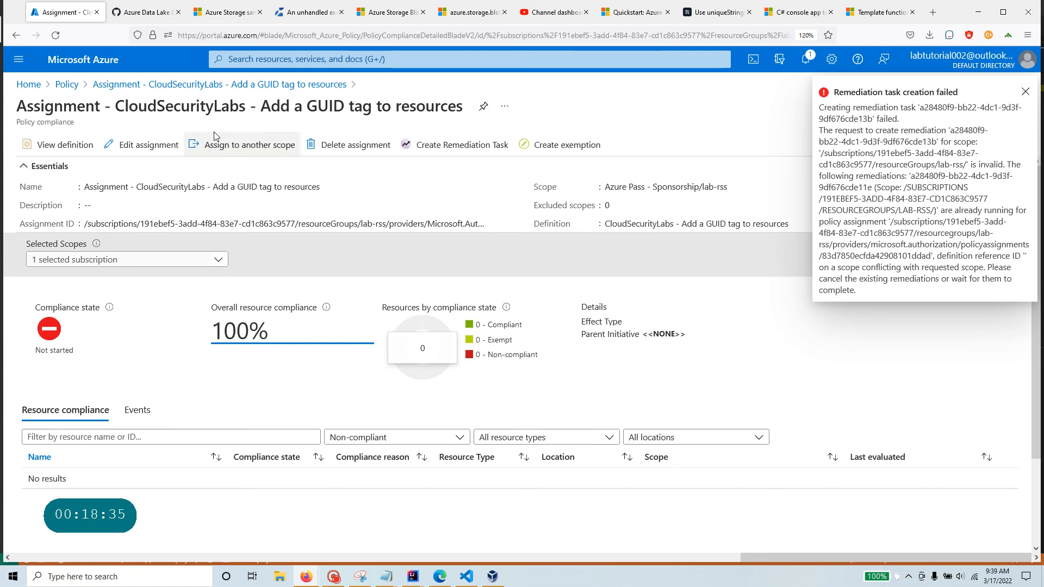
# Check the tags of the azadlstest007 storage account and of the pip public IP address in the lab-rss resource group.
pyautogui.click(69, 85)
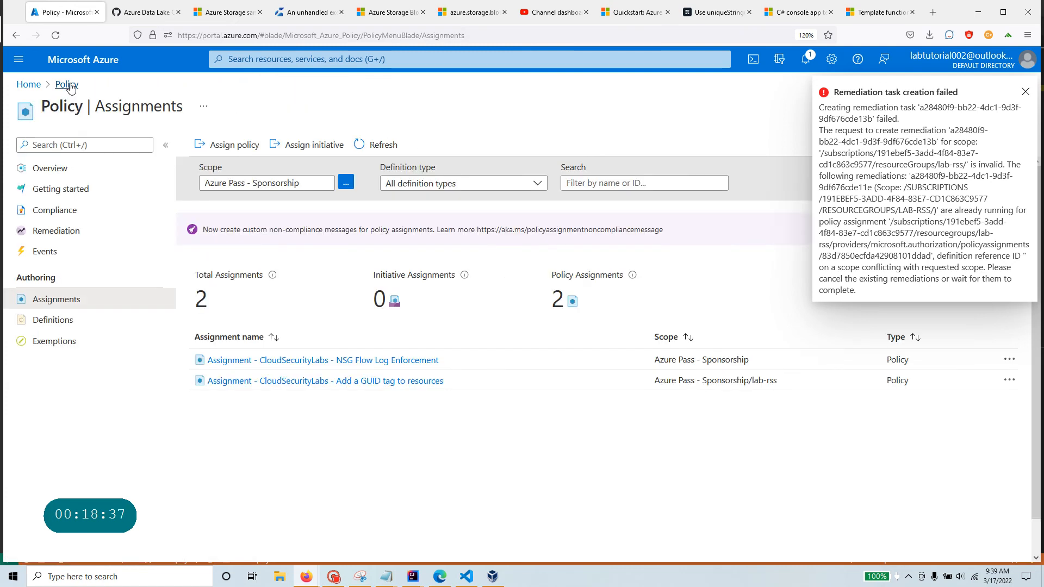
pyautogui.click(29, 86)
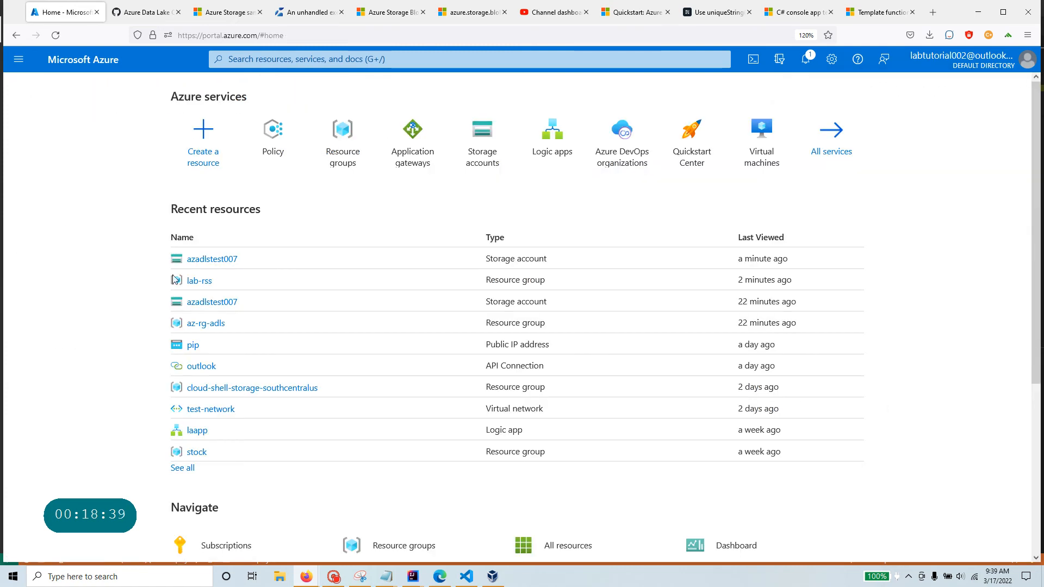
pyautogui.click(216, 260)
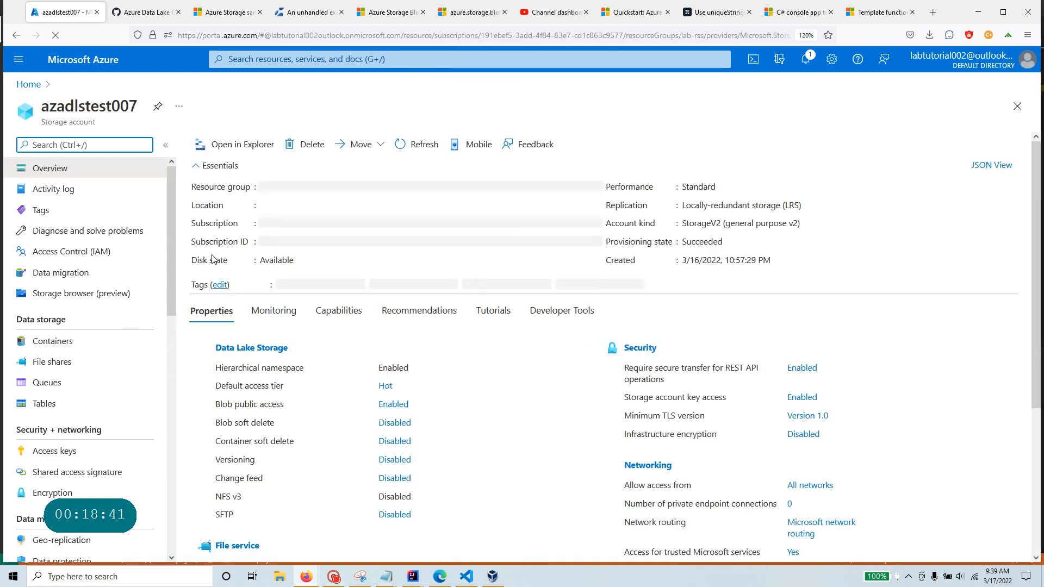
pyautogui.click(30, 84)
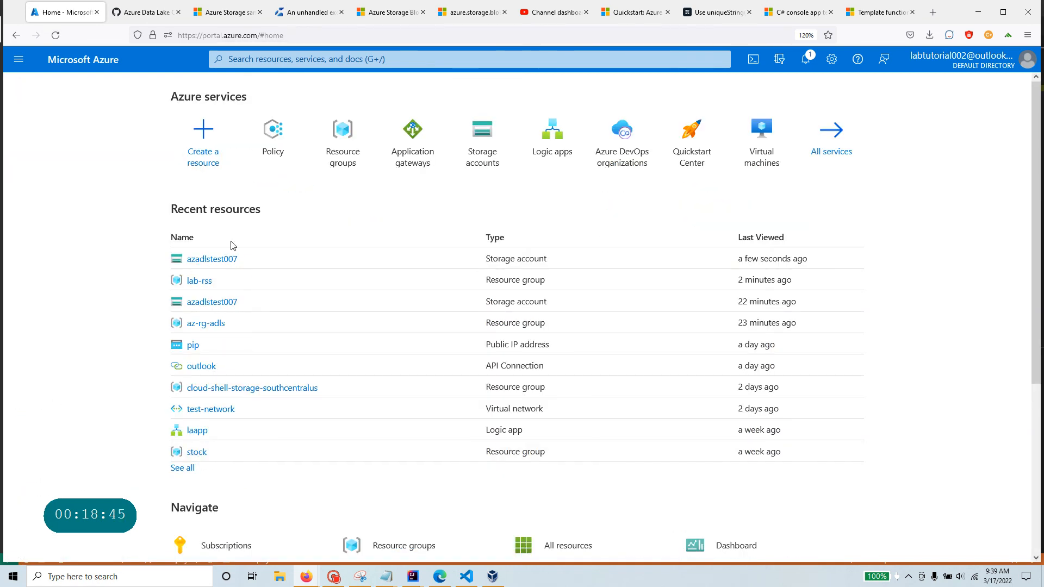
pyautogui.click(199, 281)
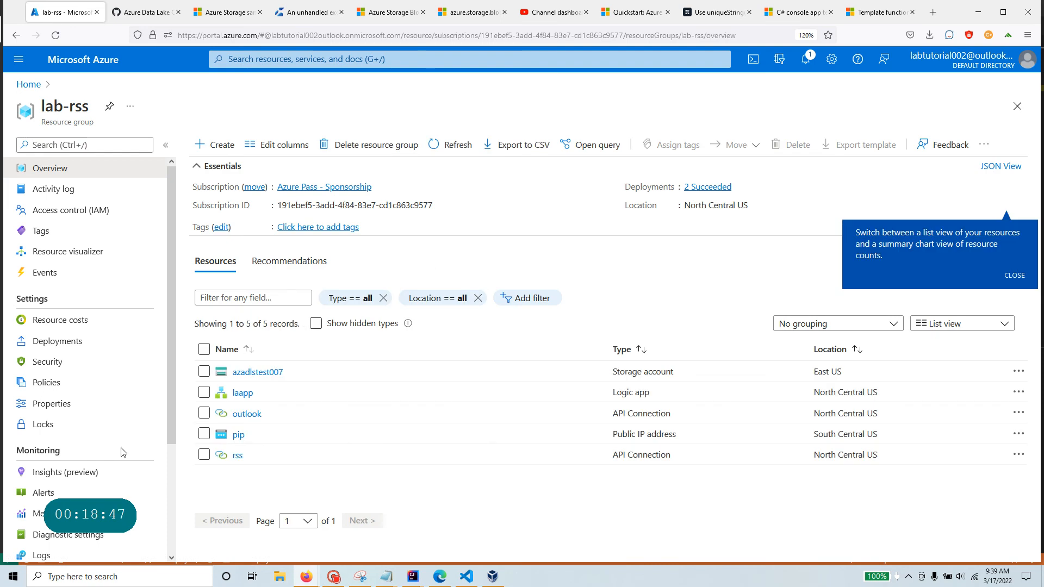
pyautogui.click(240, 437)
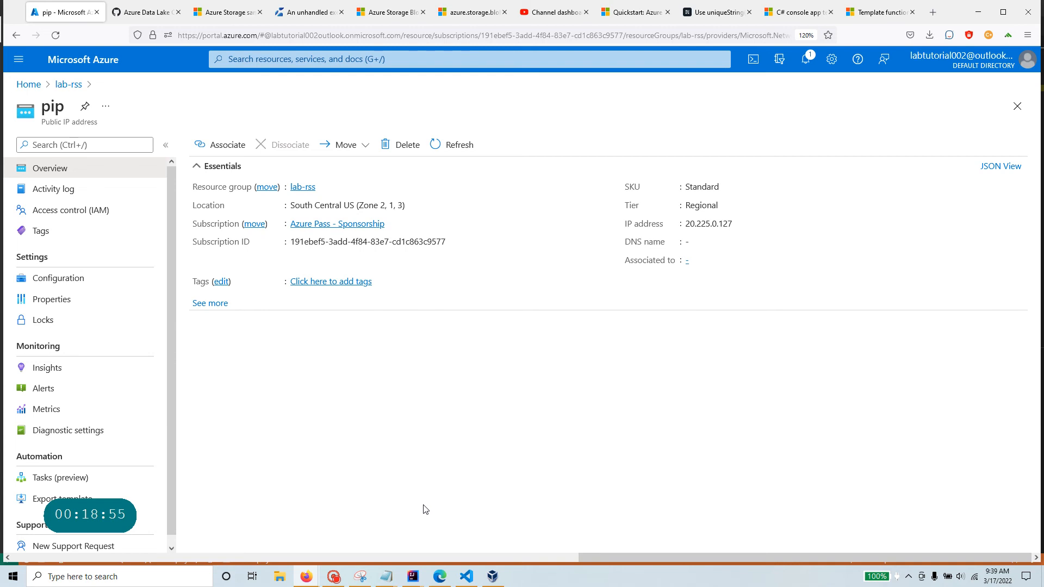
pyautogui.click(341, 579)
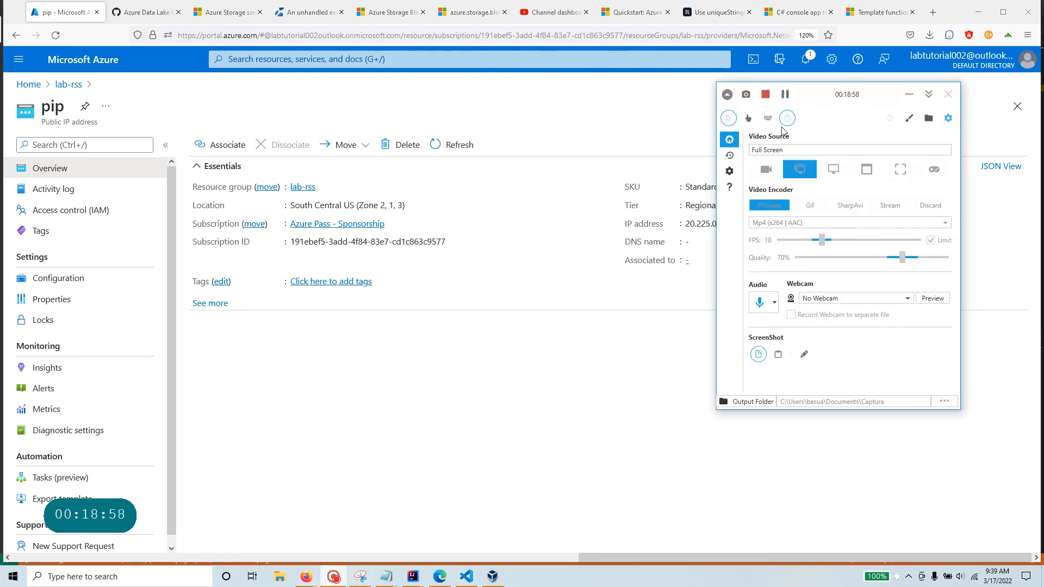
pyautogui.click(785, 95)
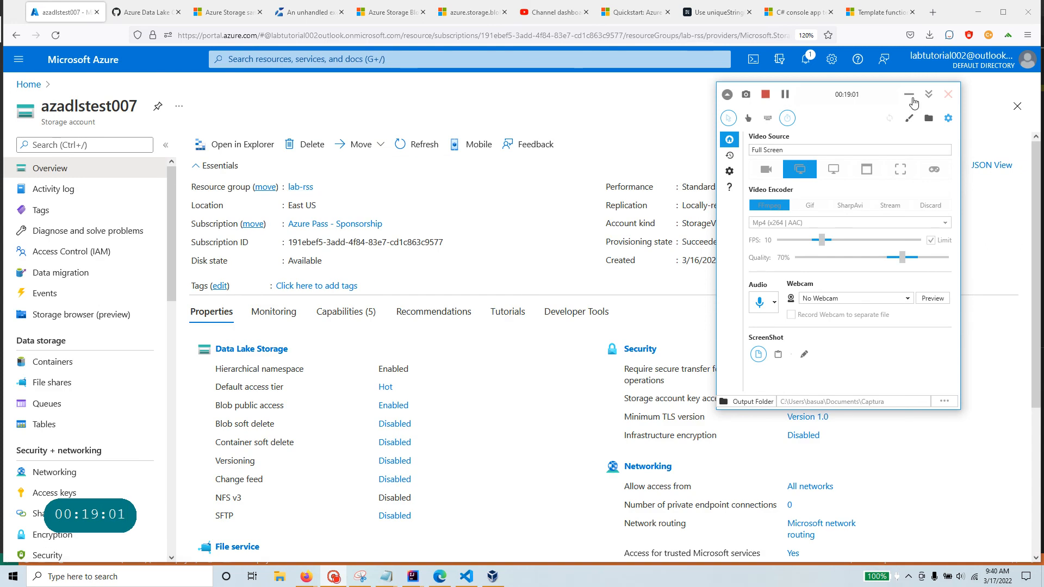
pyautogui.click(910, 97)
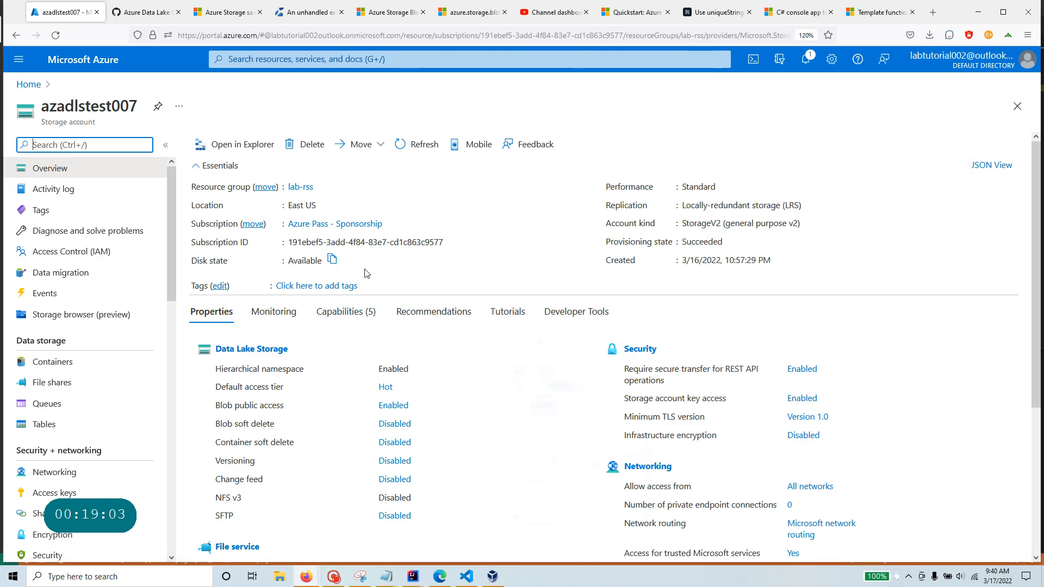
# Find the Tags service, filter the tags by "GUID" and list the resources carrying that tag, dismissing the list view tip.
pyautogui.click(251, 59)
pyautogui.write('tag')
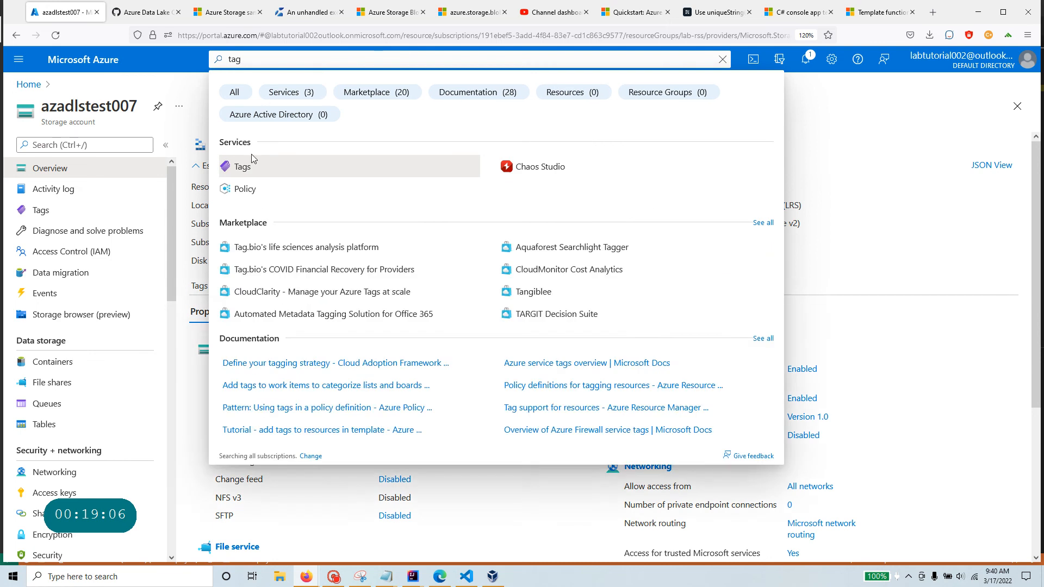
pyautogui.click(242, 166)
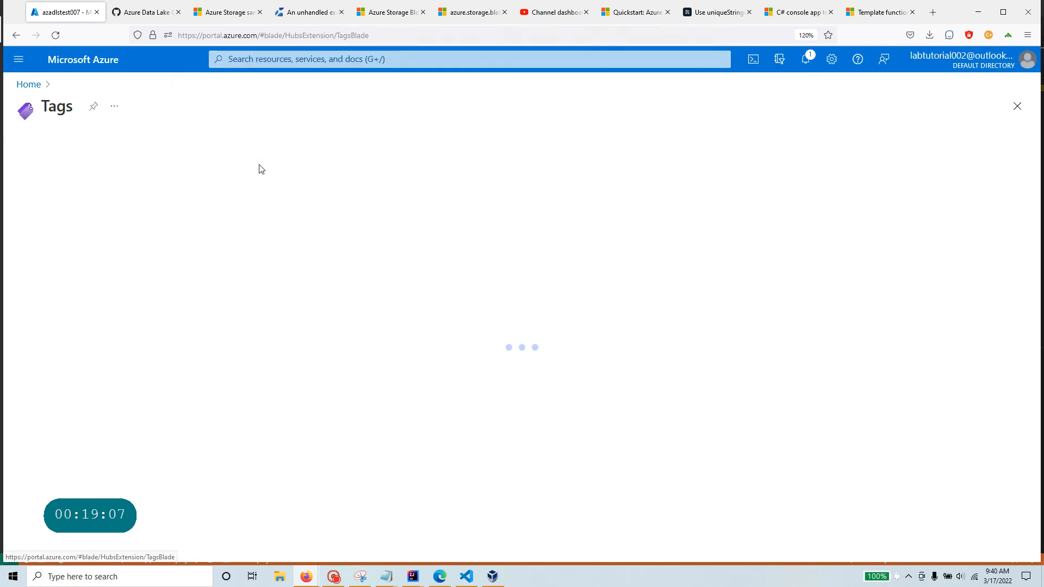
pyautogui.write('GUID')
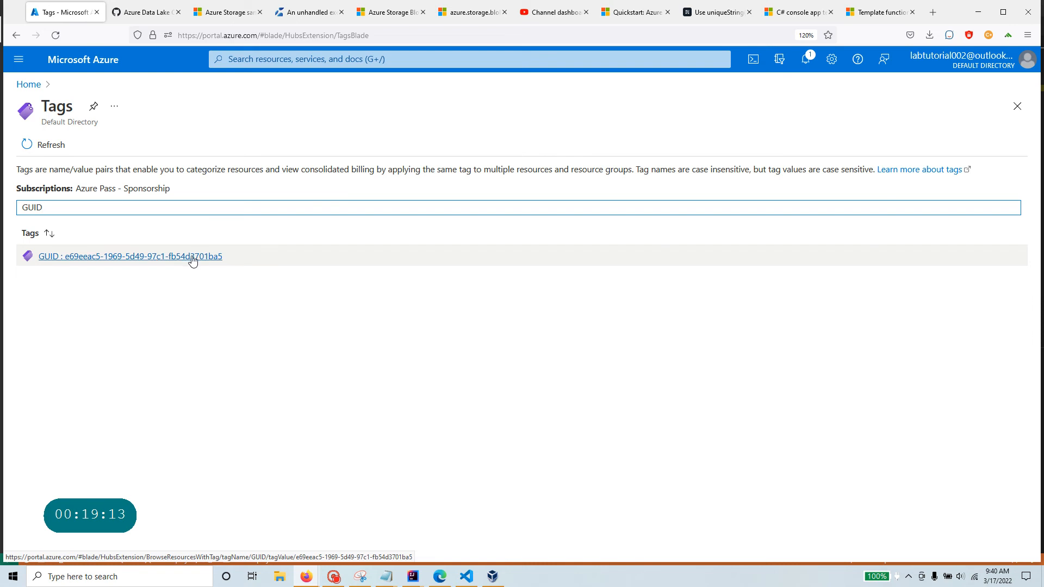
pyautogui.click(155, 258)
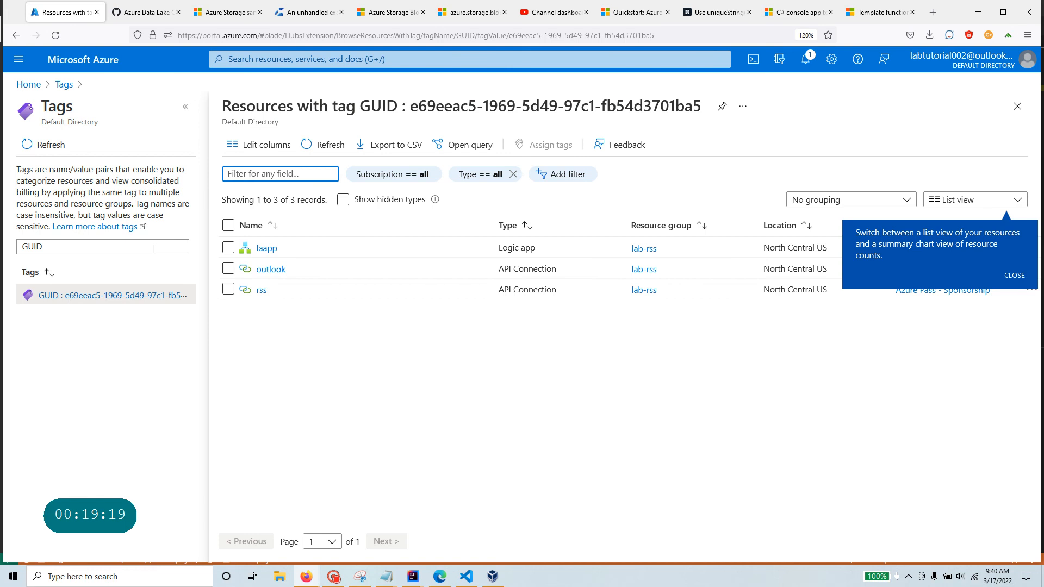
pyautogui.click(1005, 279)
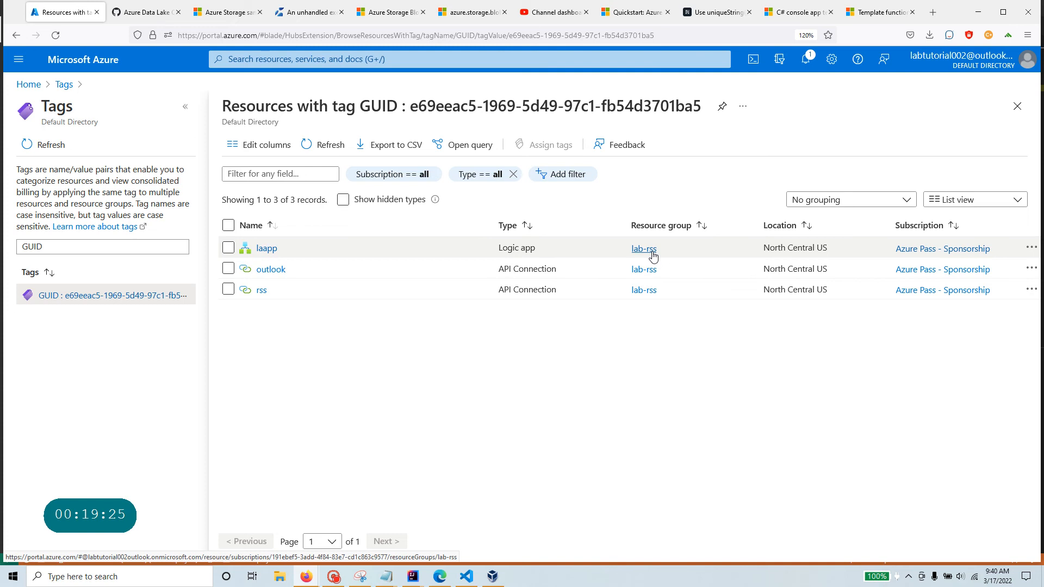
# Inspect the GUID tag on the laapp logic app and on the outlook API connection, returning to the tagged resources list.
pyautogui.click(272, 253)
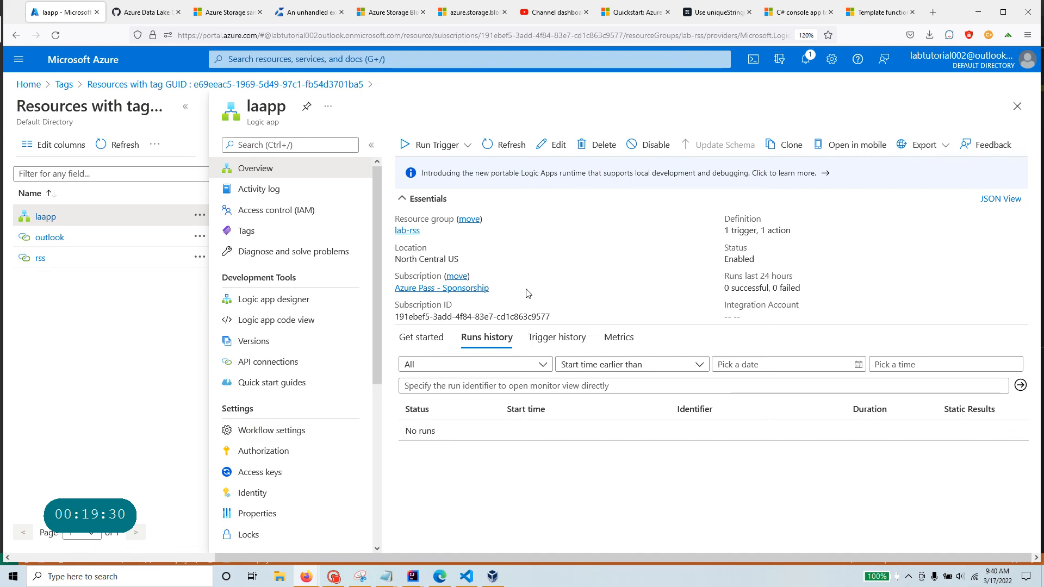
pyautogui.click(283, 237)
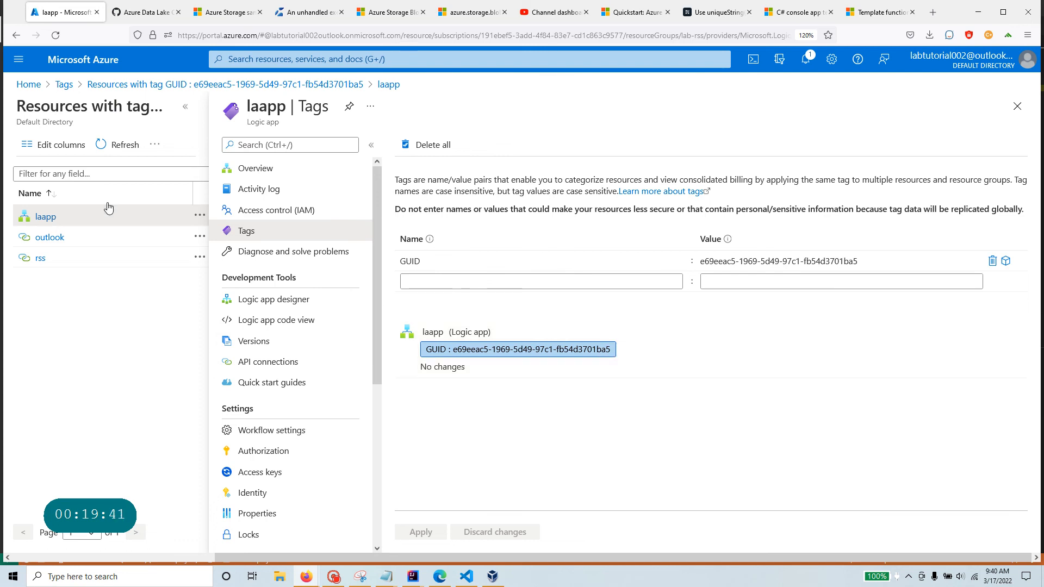
pyautogui.click(1016, 106)
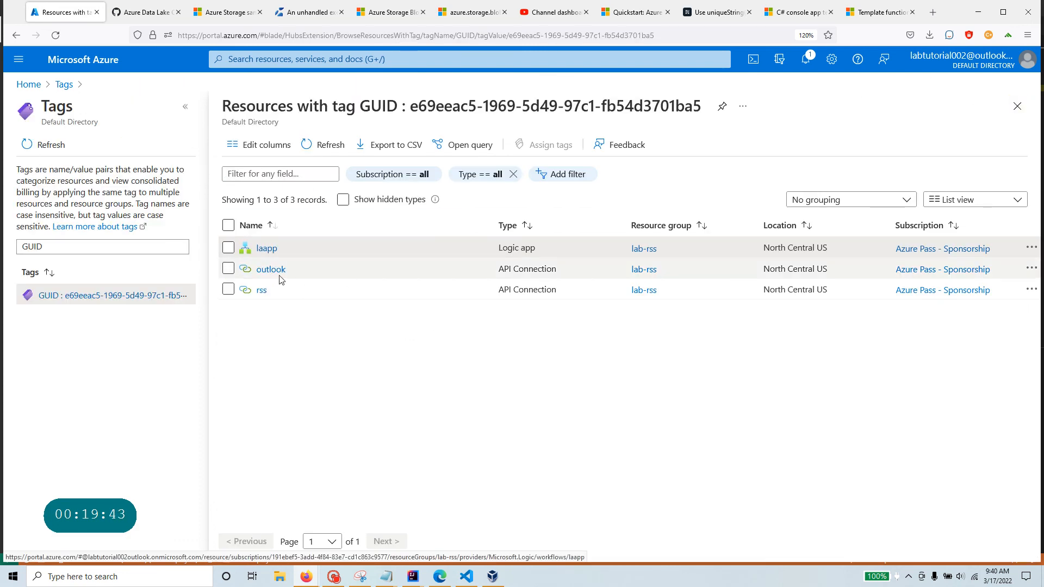
pyautogui.click(274, 271)
pyautogui.click(252, 231)
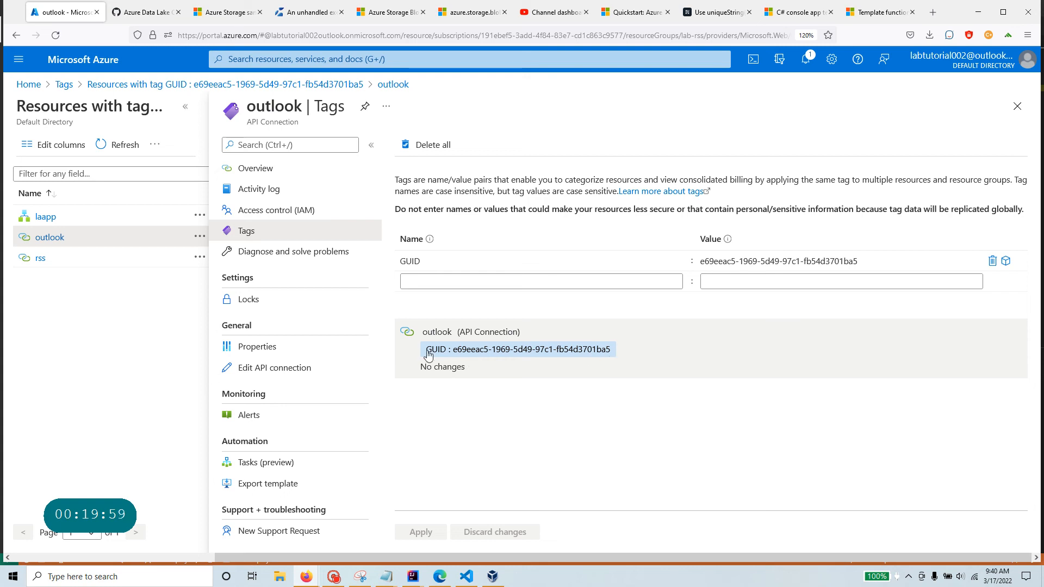
pyautogui.click(1018, 107)
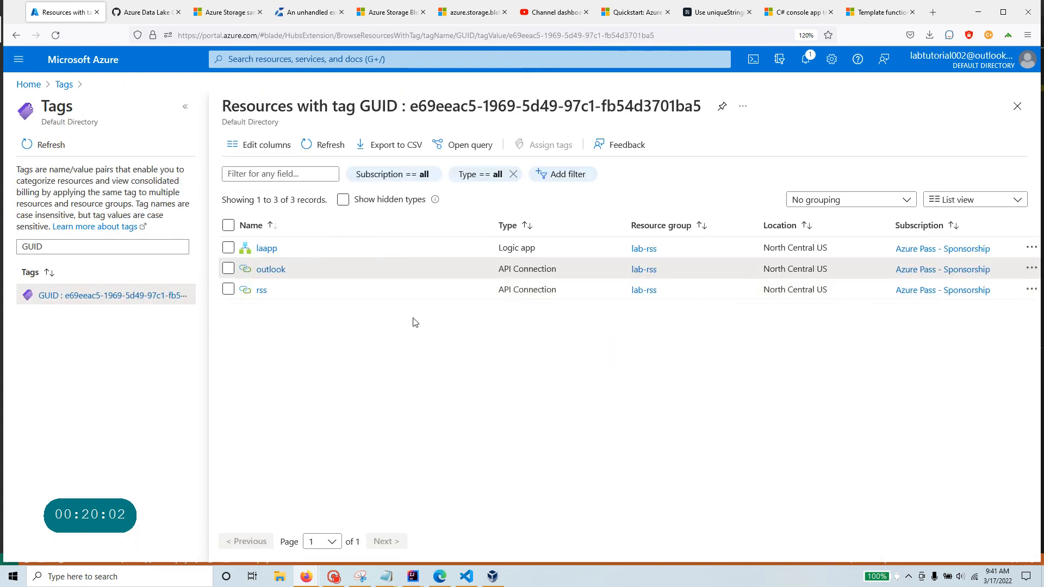
# Inspect the GUID tag on the rss API connection and compare it with the tag on the laapp logic app.
pyautogui.click(259, 289)
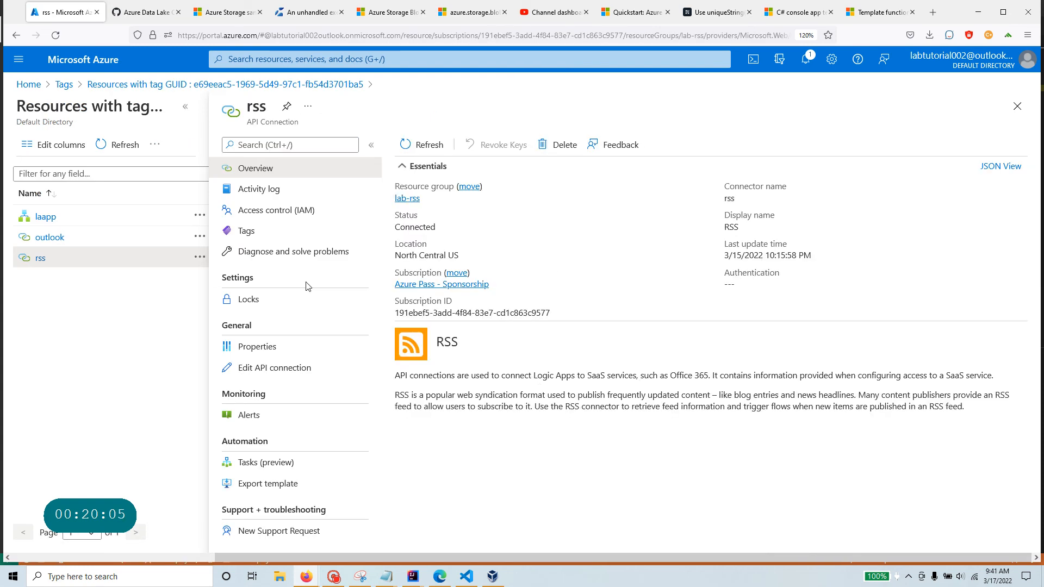
pyautogui.click(251, 236)
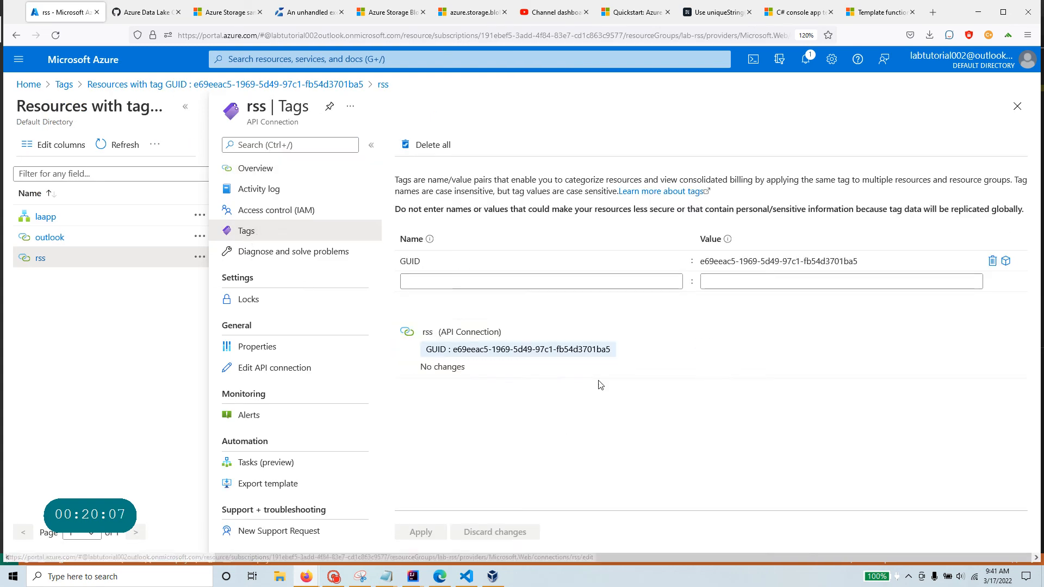
pyautogui.click(606, 355)
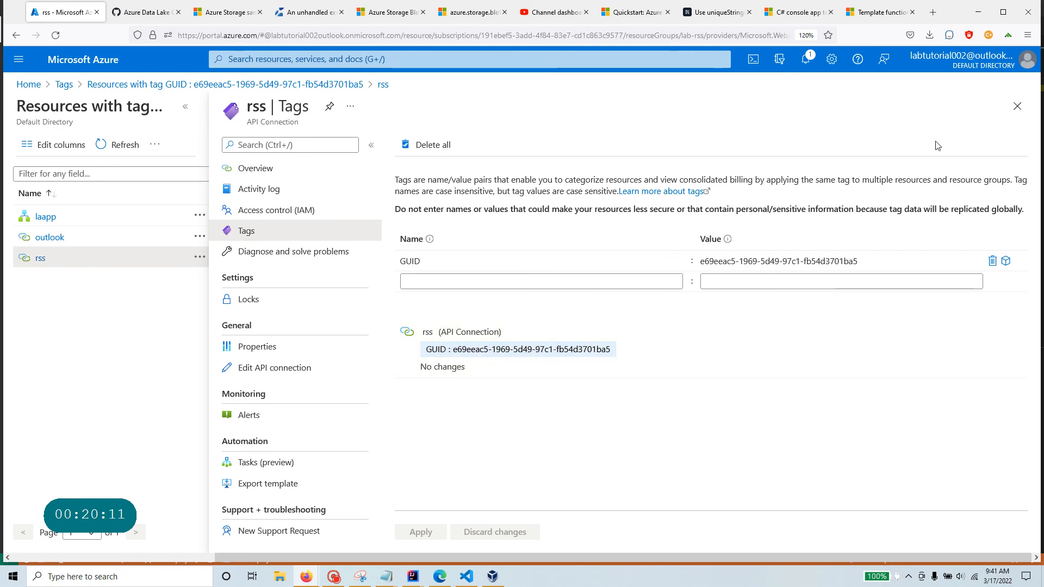
pyautogui.click(1017, 106)
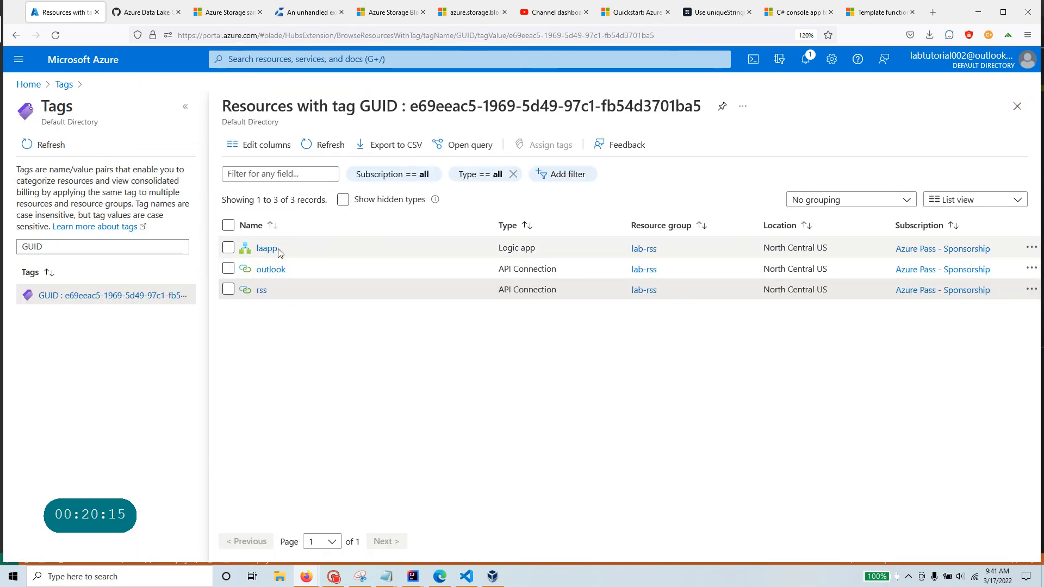
pyautogui.click(267, 250)
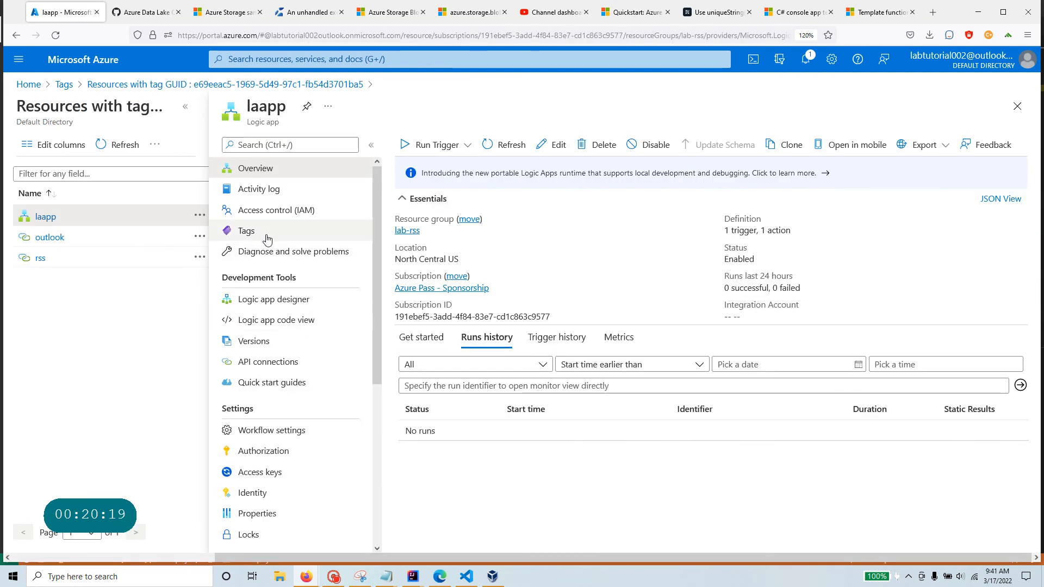
pyautogui.click(267, 234)
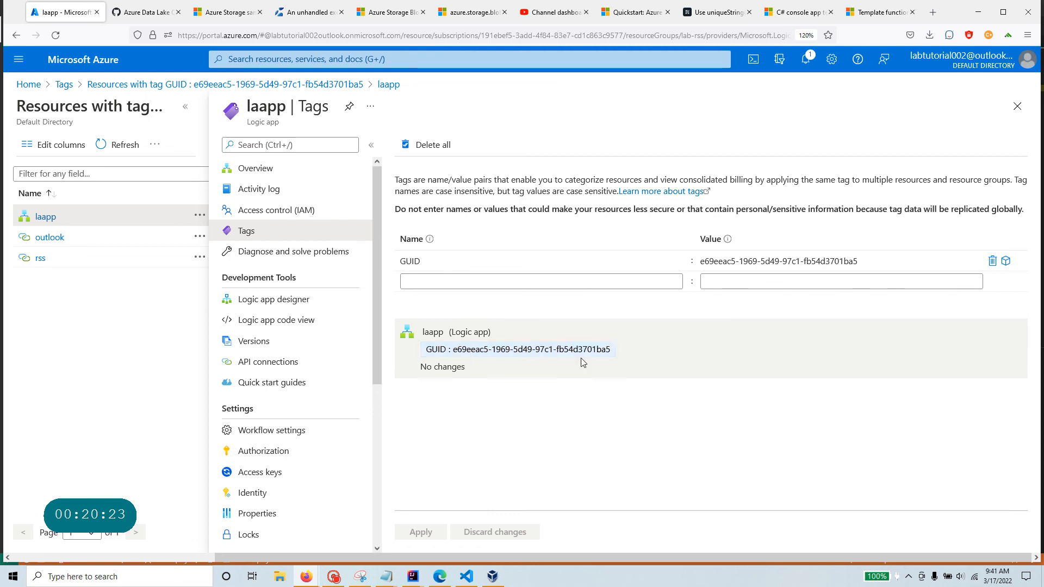
pyautogui.click(1016, 106)
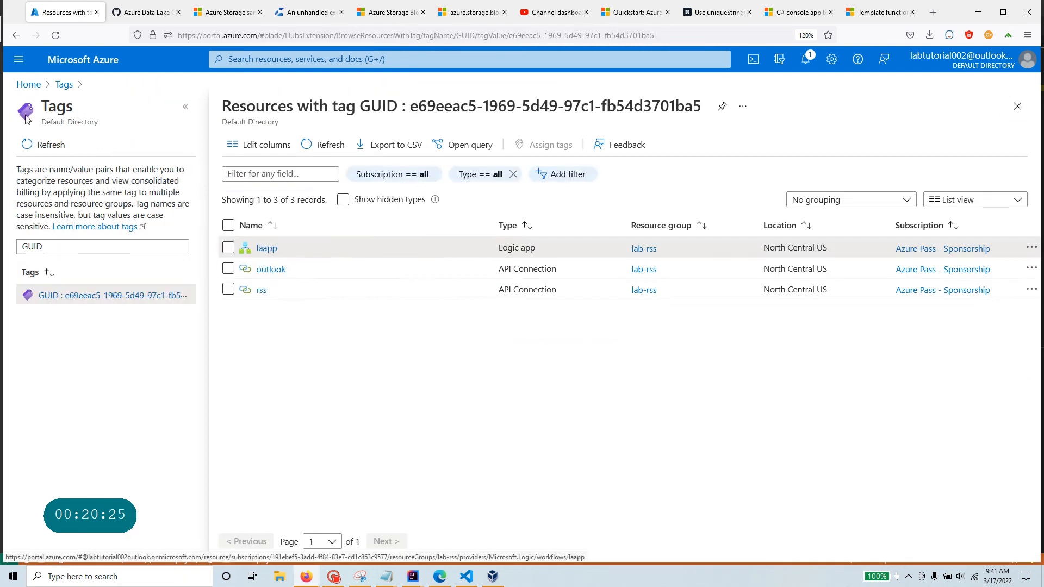
# Leave the tag list and reopen the azadlstest007 storage account from the recent resources to review its overview and tags.
pyautogui.click(64, 85)
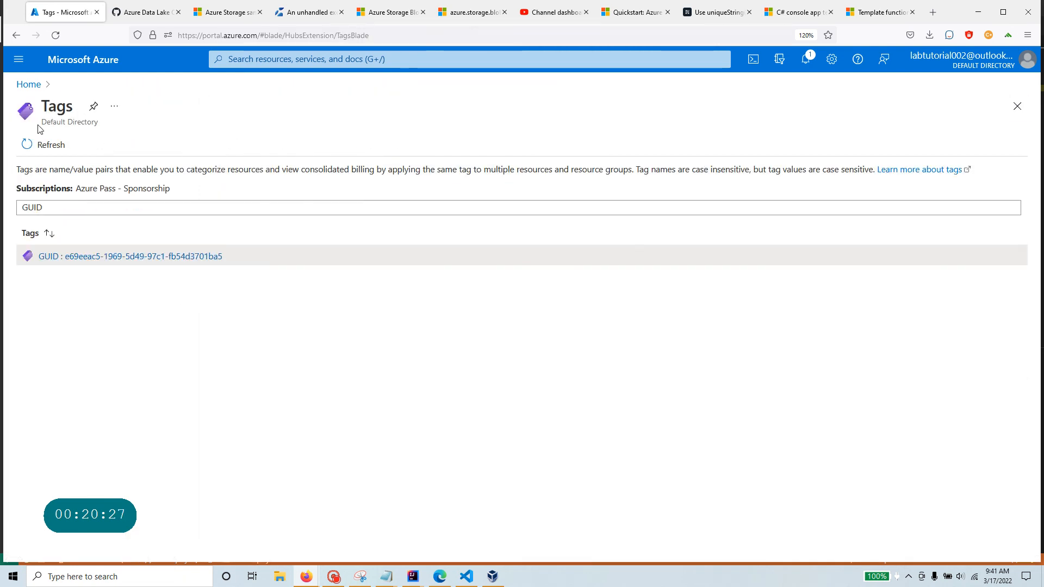
pyautogui.click(31, 88)
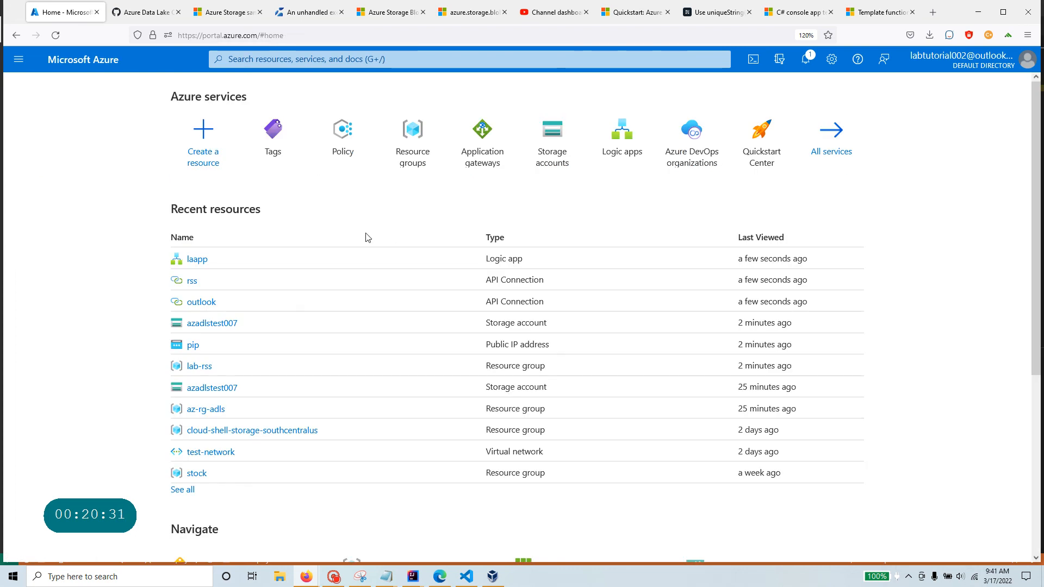
pyautogui.click(212, 323)
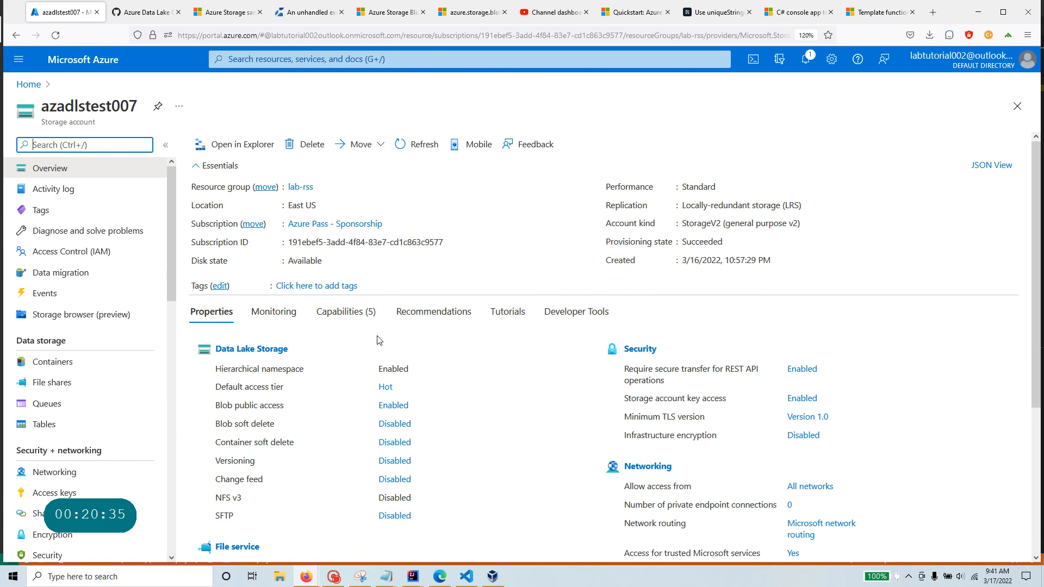
pyautogui.scroll(-5, 597, 448)
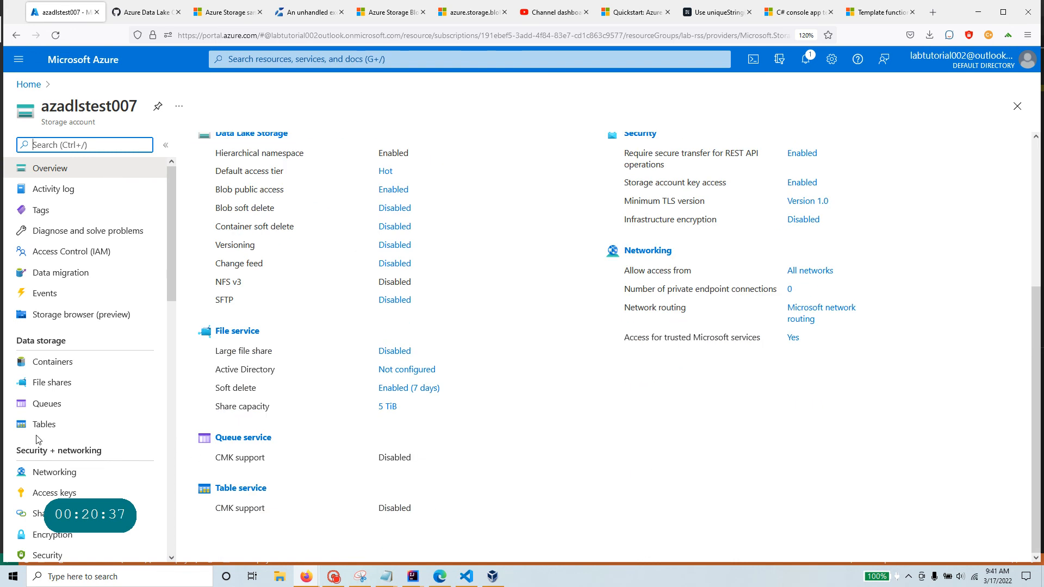
pyautogui.scroll(5, 353, 377)
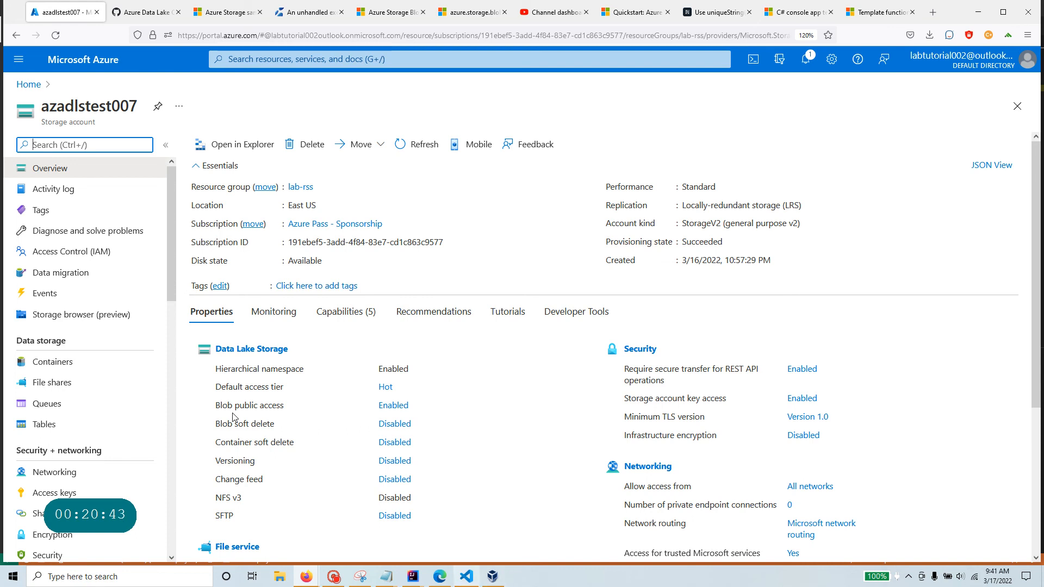
# Open the custom policy definition "CloudSecurityLabs - Add a GUID tag to resources" and examine the resourceGroup().id and utcNow() arguments of its tag value.
pyautogui.moveTo(337, 581)
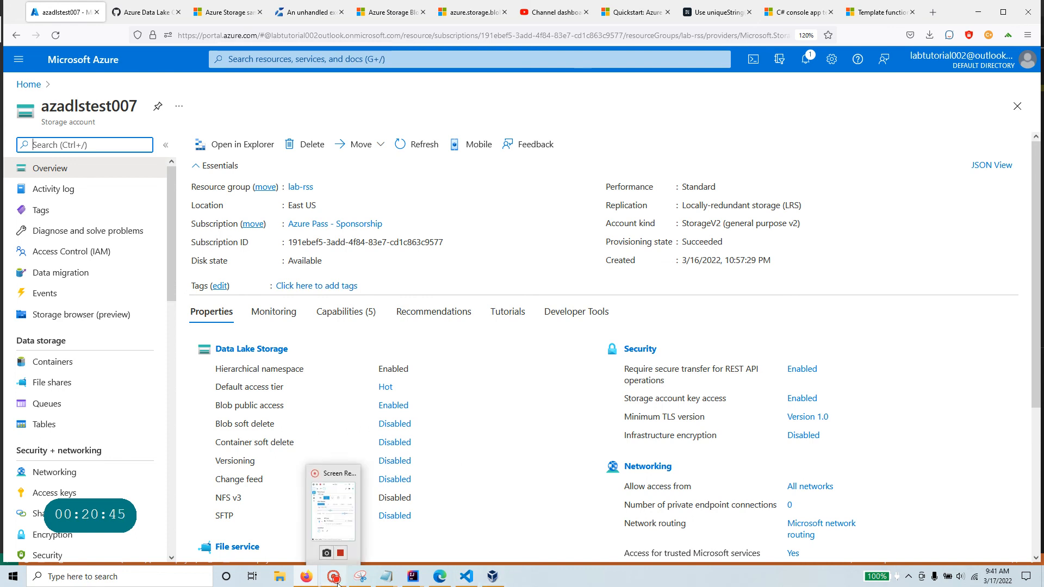
pyautogui.click(30, 84)
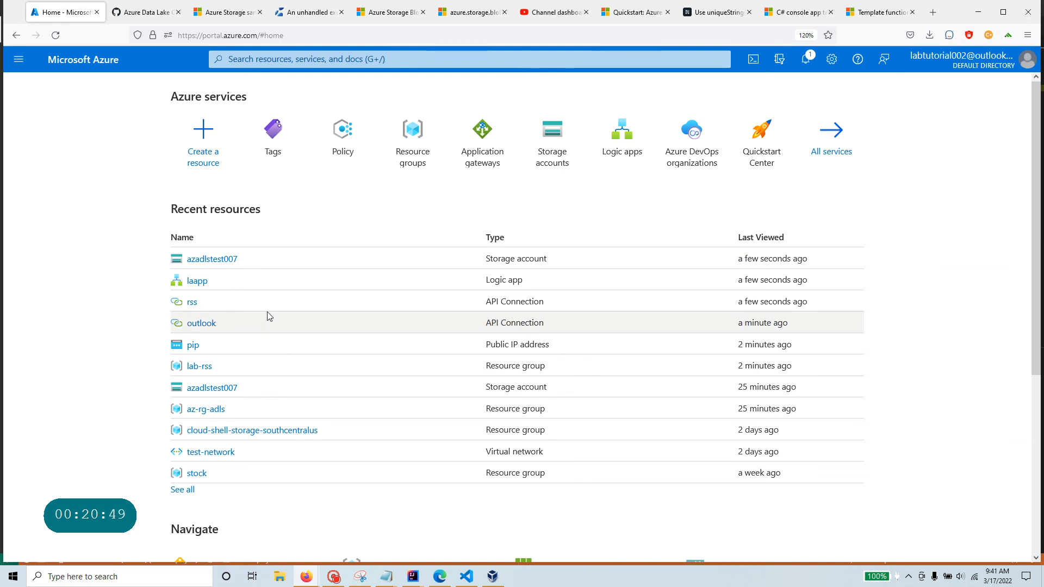
pyautogui.click(340, 144)
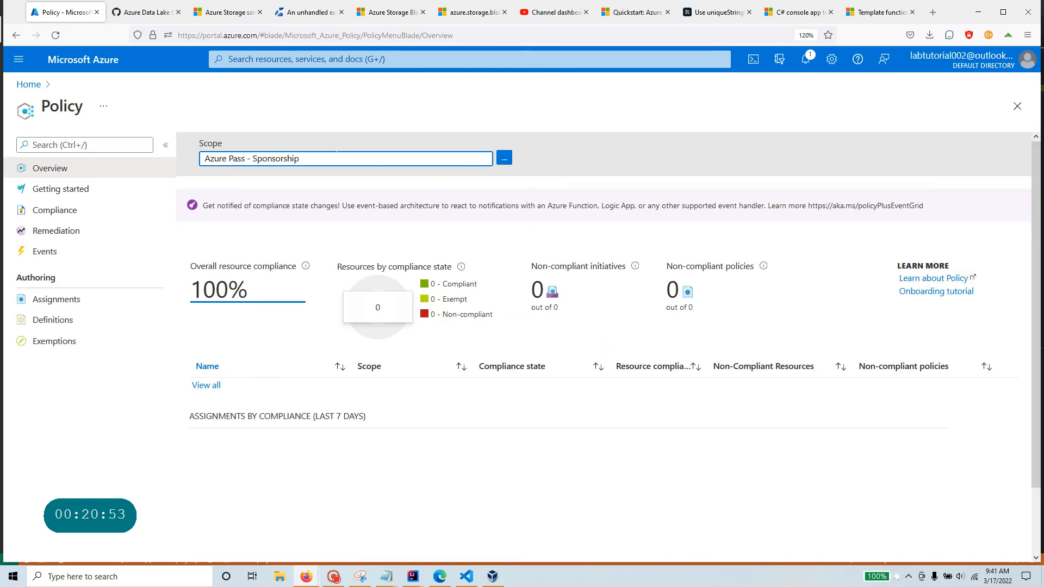
pyautogui.click(88, 330)
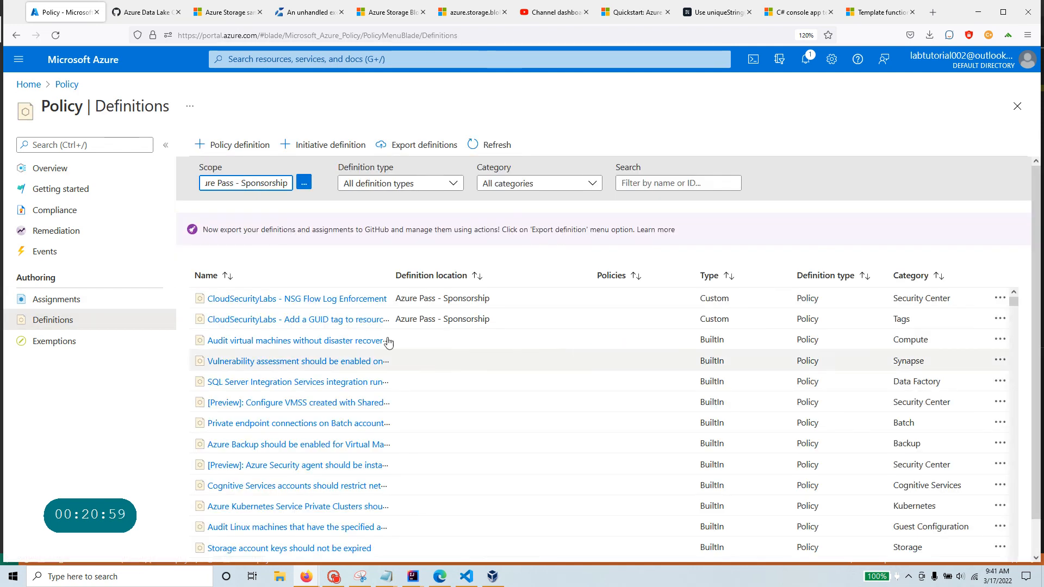
pyautogui.click(352, 324)
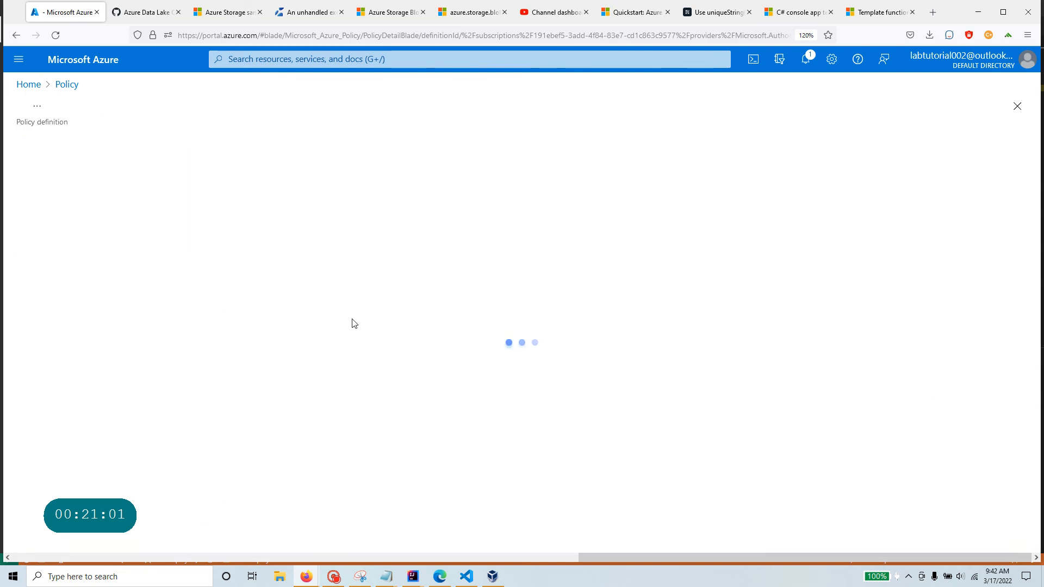
pyautogui.scroll(-6, 431, 413)
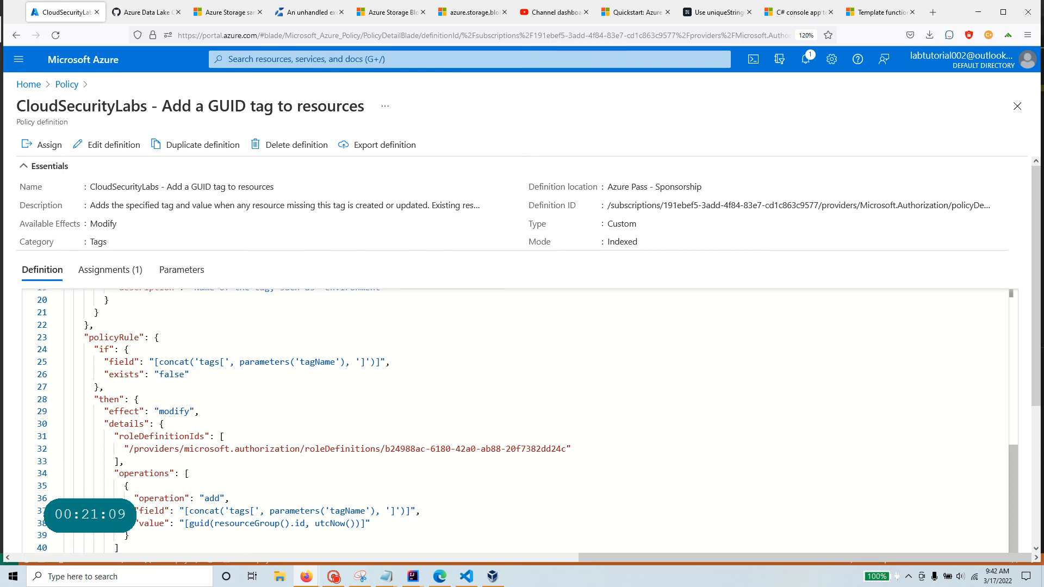
pyautogui.moveTo(306, 523); pyautogui.dragTo(189, 523)
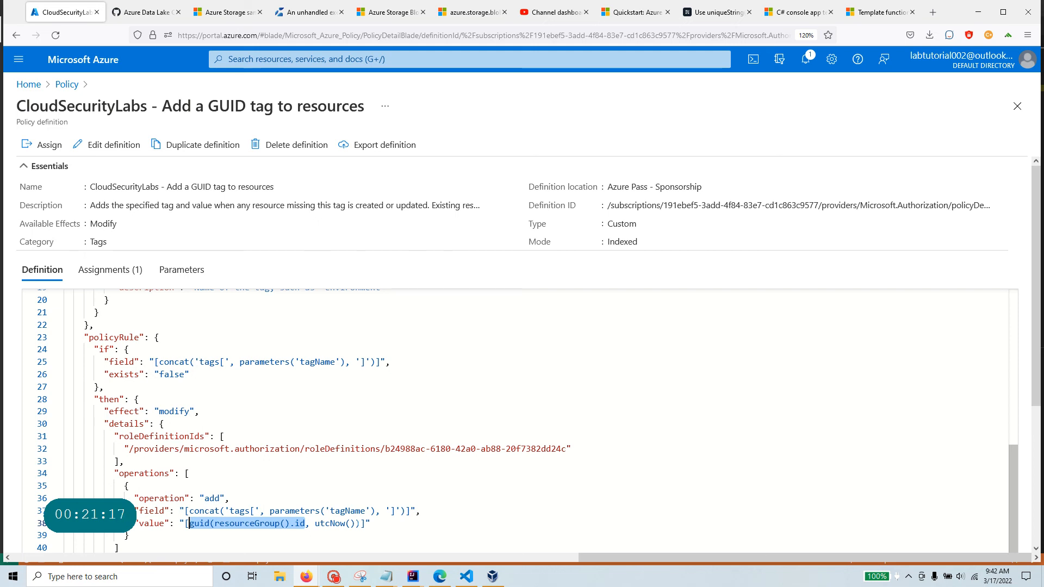
pyautogui.moveTo(355, 523); pyautogui.dragTo(315, 523)
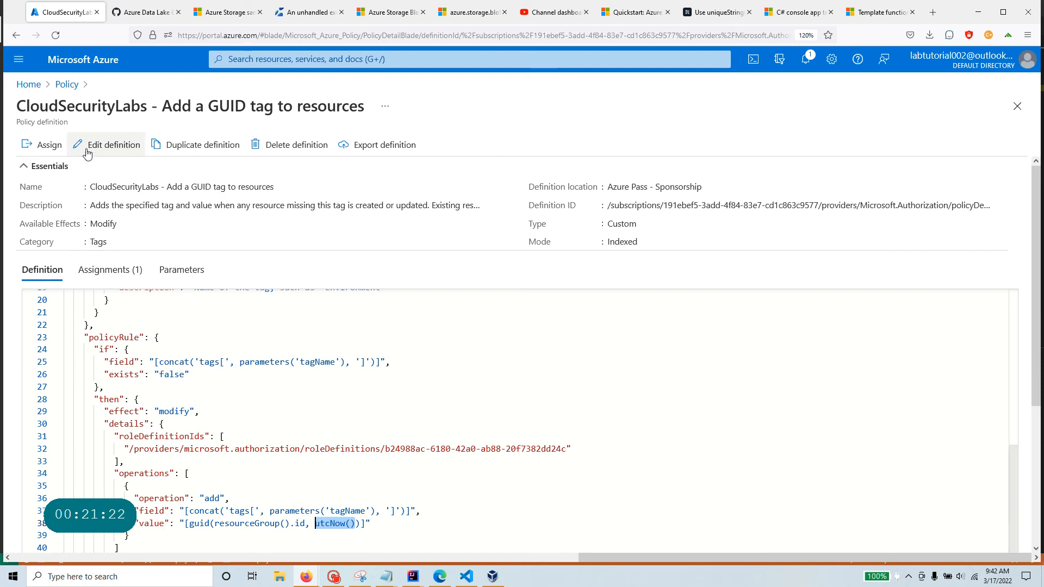
# Edit the policy rule's tag value to "[guid(resourceGroup().id,'-', utcNow())]" and save the definition.
pyautogui.click(116, 145)
pyautogui.scroll(-7, 675, 462)
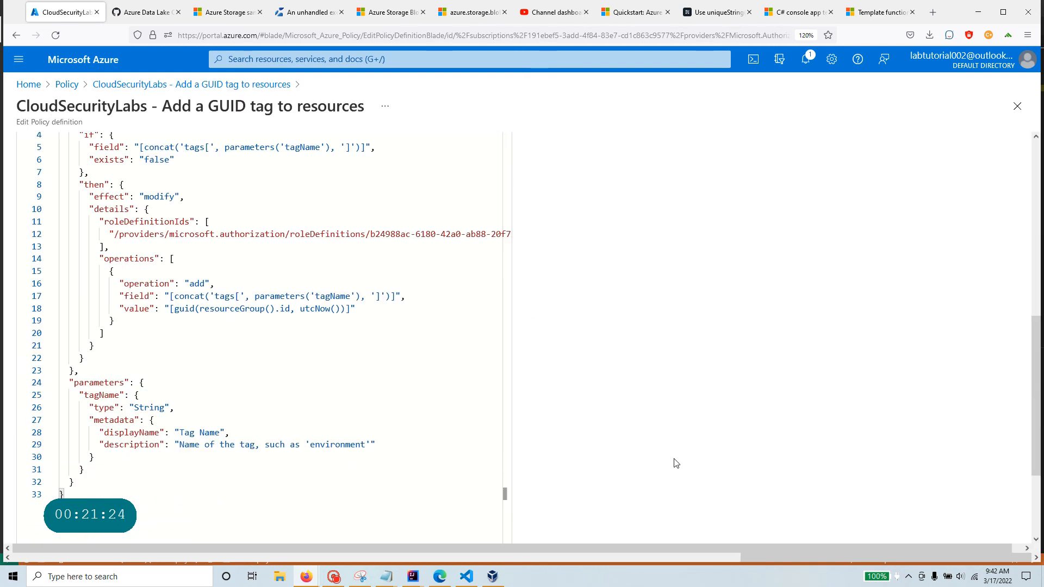
pyautogui.doubleClick(296, 309)
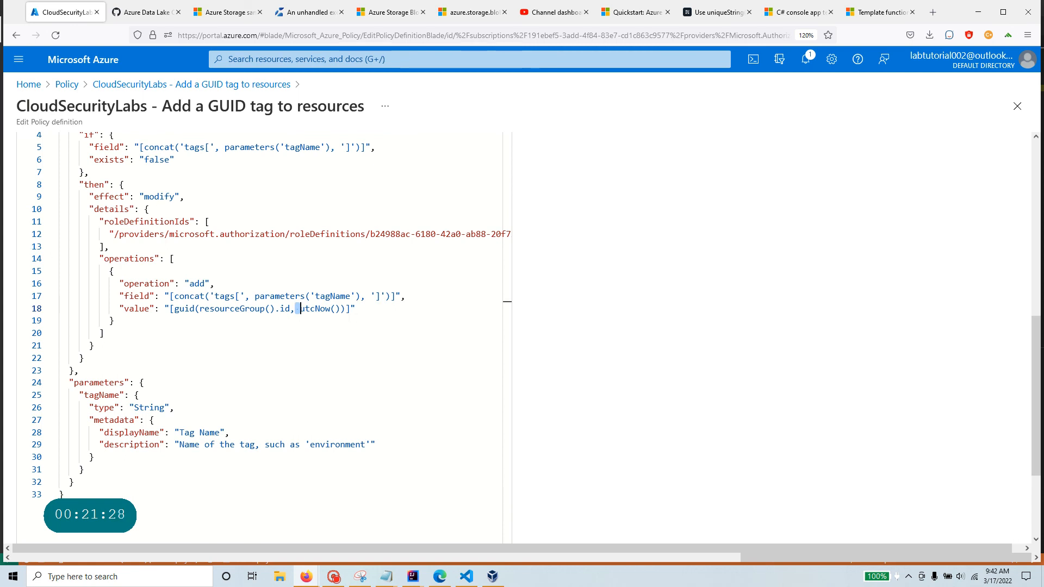
pyautogui.write(',')
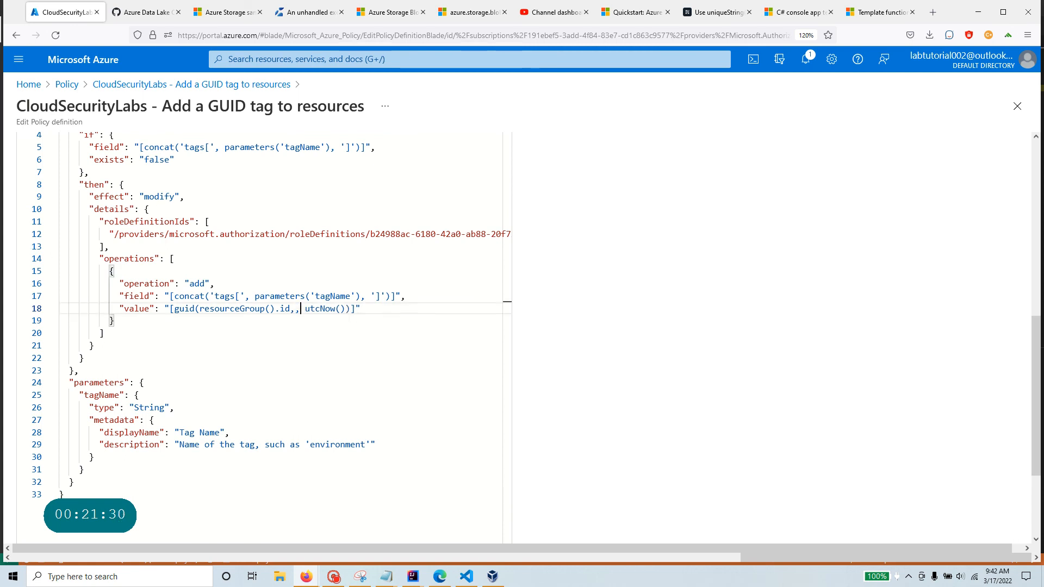
pyautogui.write("'-'")
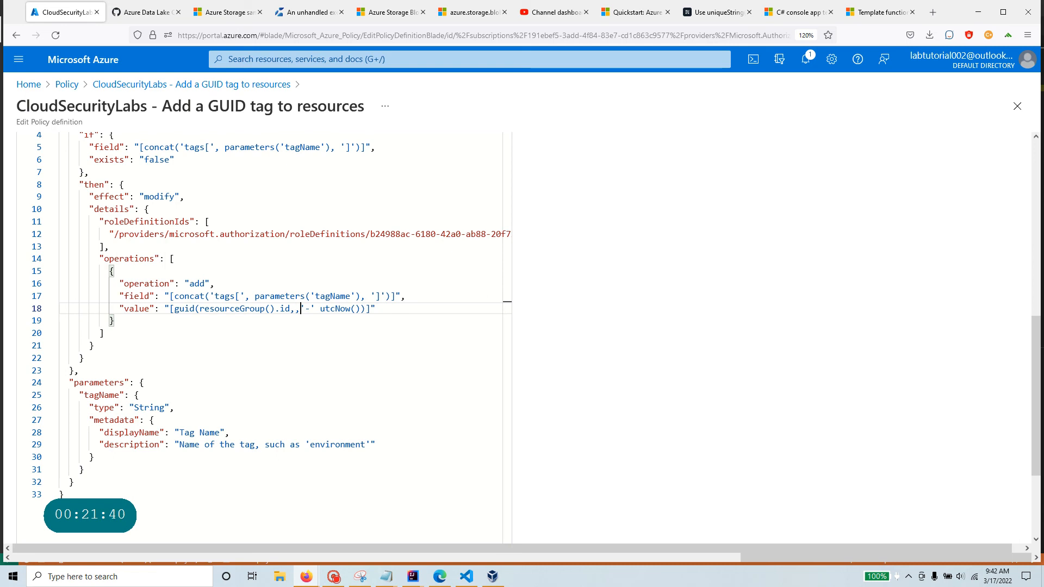
pyautogui.press('BackSpace')
pyautogui.click(305, 308)
pyautogui.write(',')
pyautogui.scroll(10, 674, 487)
pyautogui.scroll(-12, 678, 484)
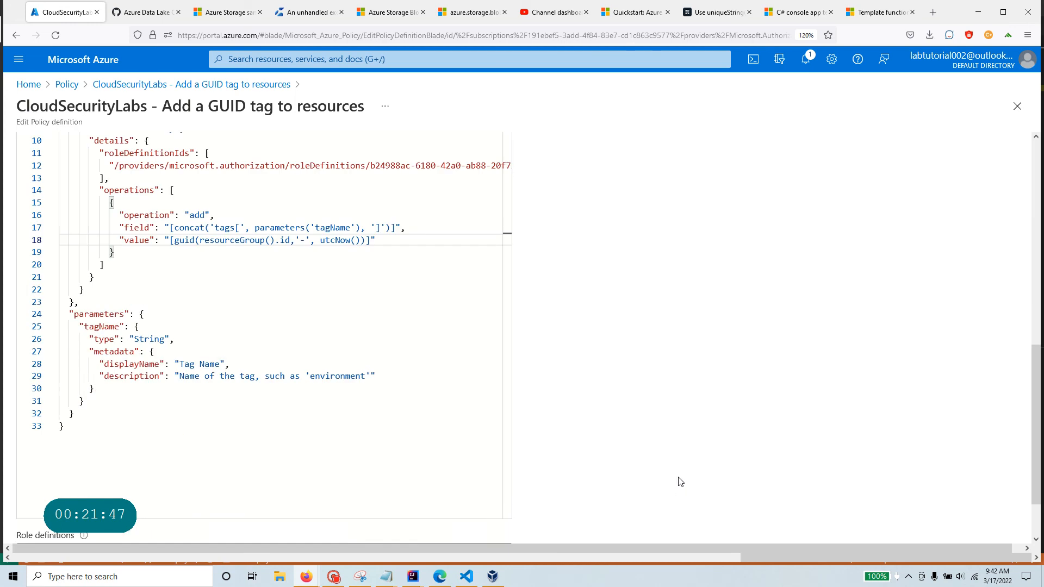
pyautogui.click(41, 524)
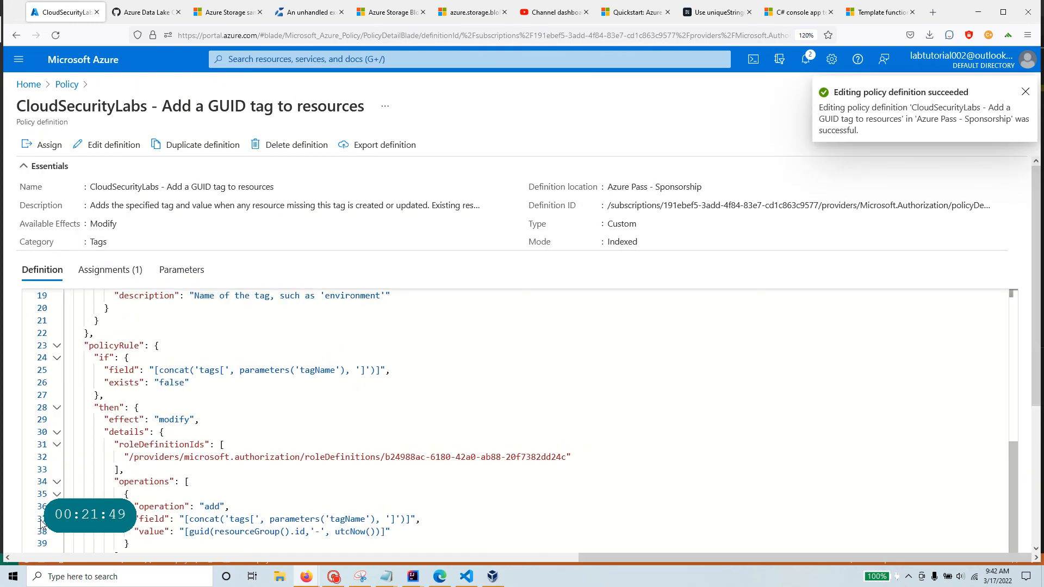
# Set up an assignment of the GUID tag policy with tag name GUID and a remediation task, leaving the non-compliance message empty.
pyautogui.click(50, 148)
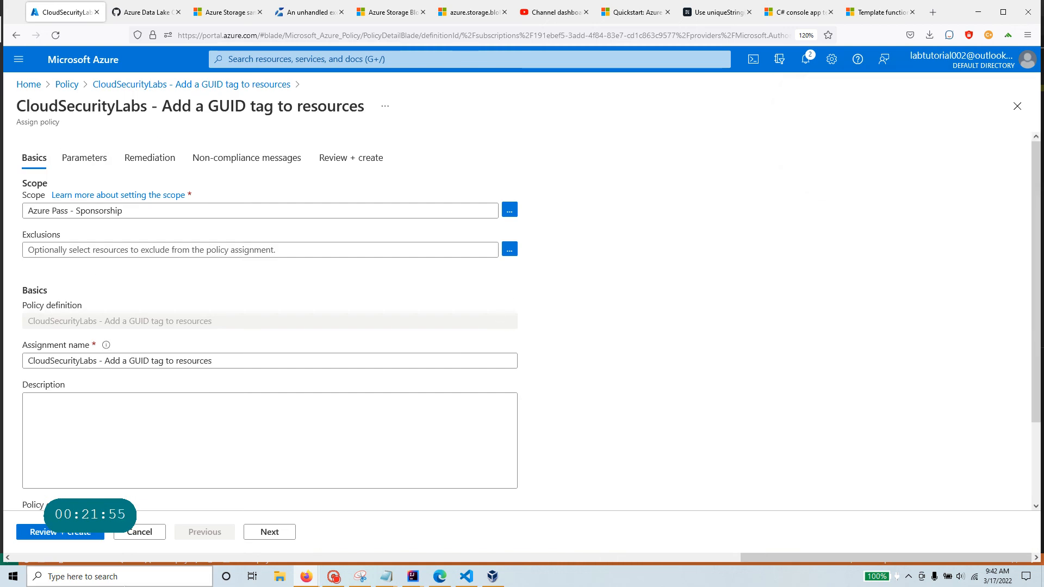
pyautogui.click(268, 533)
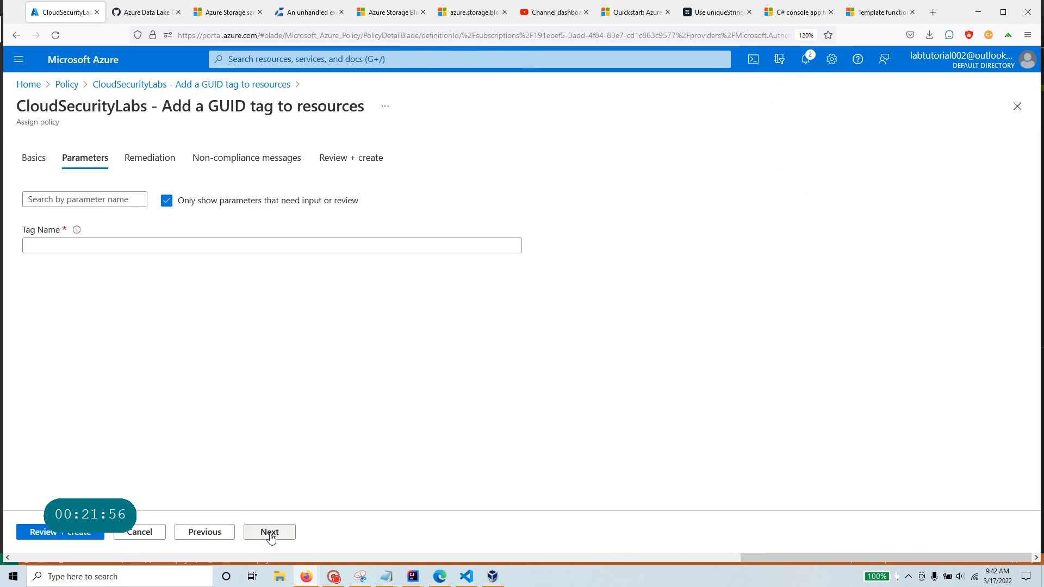
pyautogui.click(126, 245)
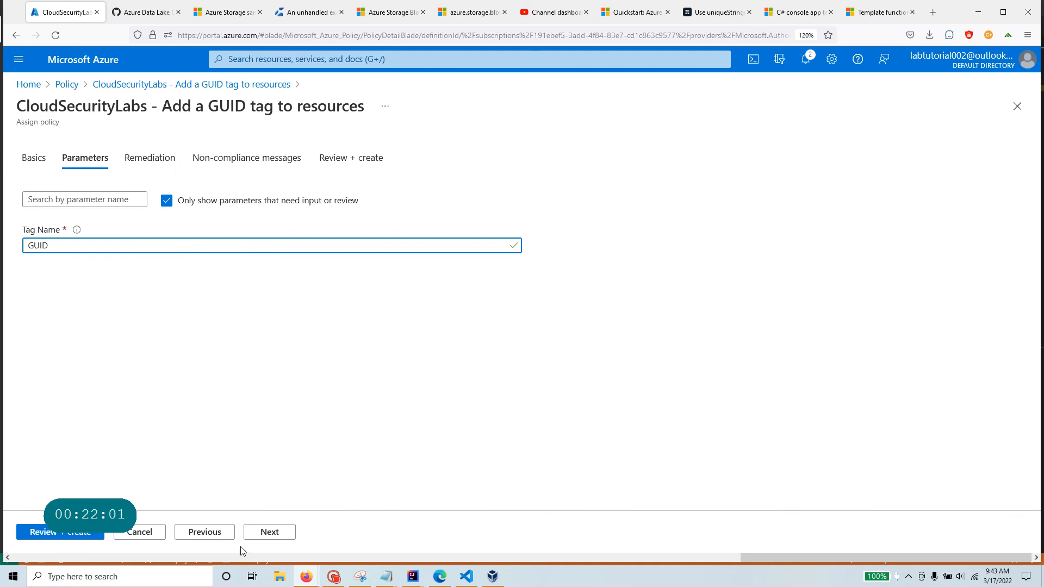
pyautogui.click(272, 534)
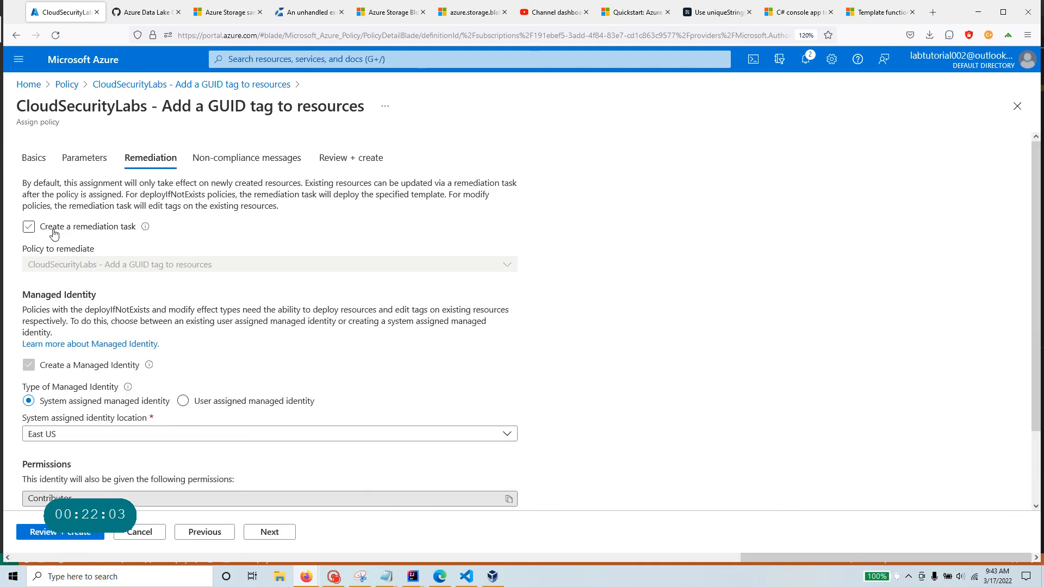
pyautogui.click(98, 228)
pyautogui.scroll(-1, 312, 460)
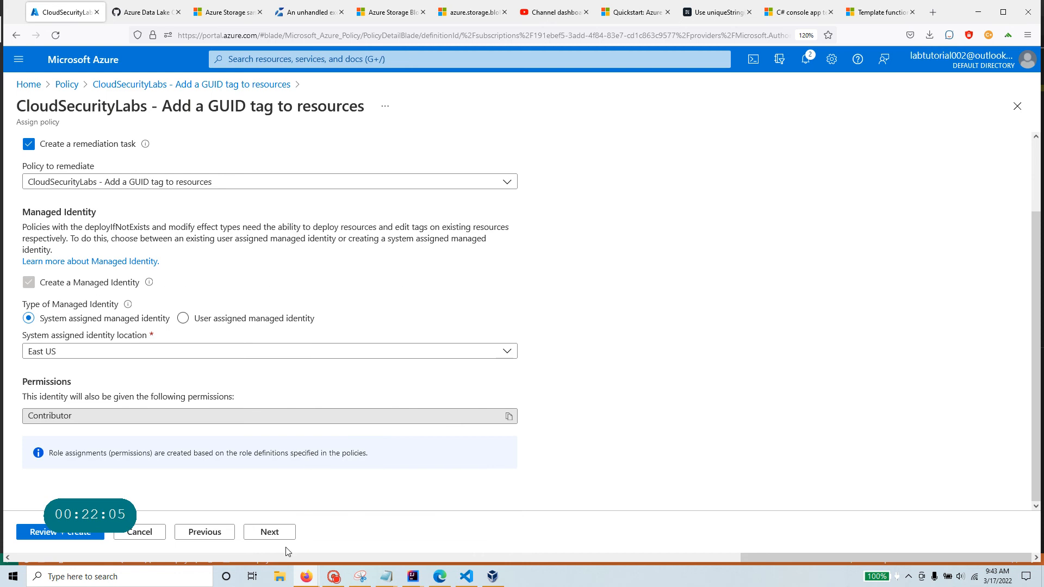
pyautogui.click(272, 533)
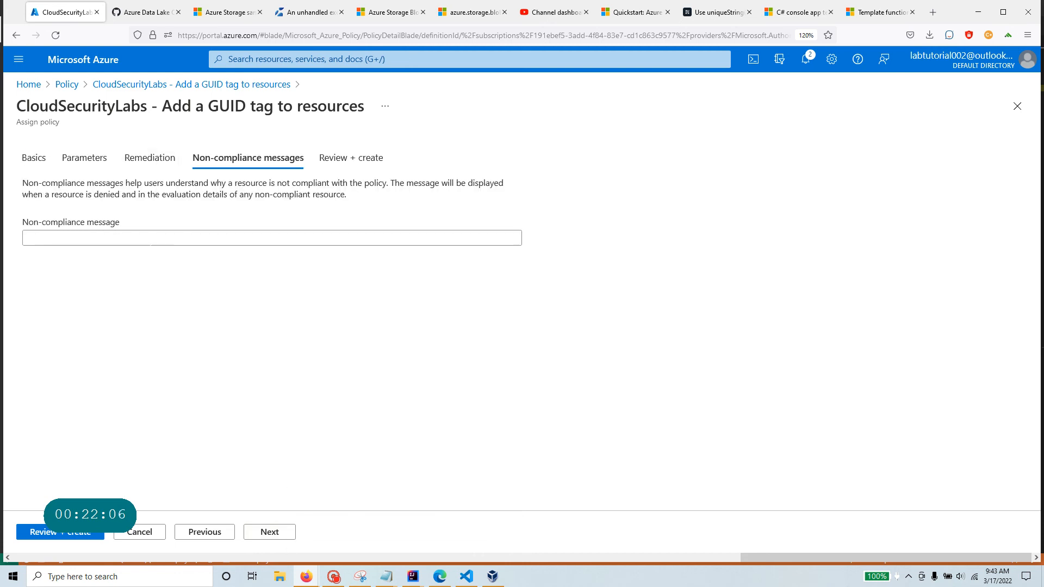
pyautogui.click(273, 532)
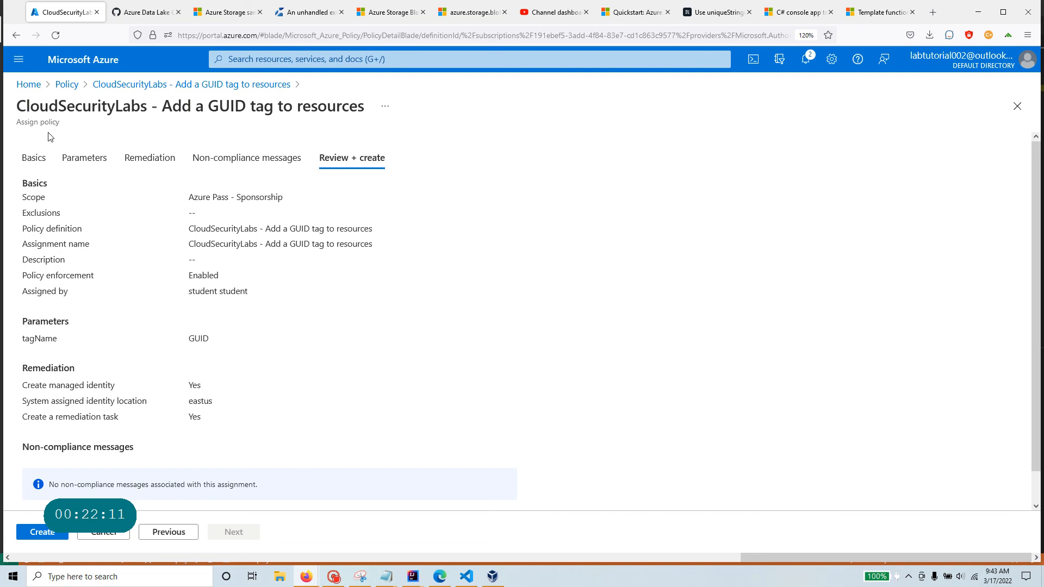
# Narrow the assignment's scope to the NetworkWatcherRG resource group and create the policy assignment.
pyautogui.click(31, 163)
pyautogui.click(510, 210)
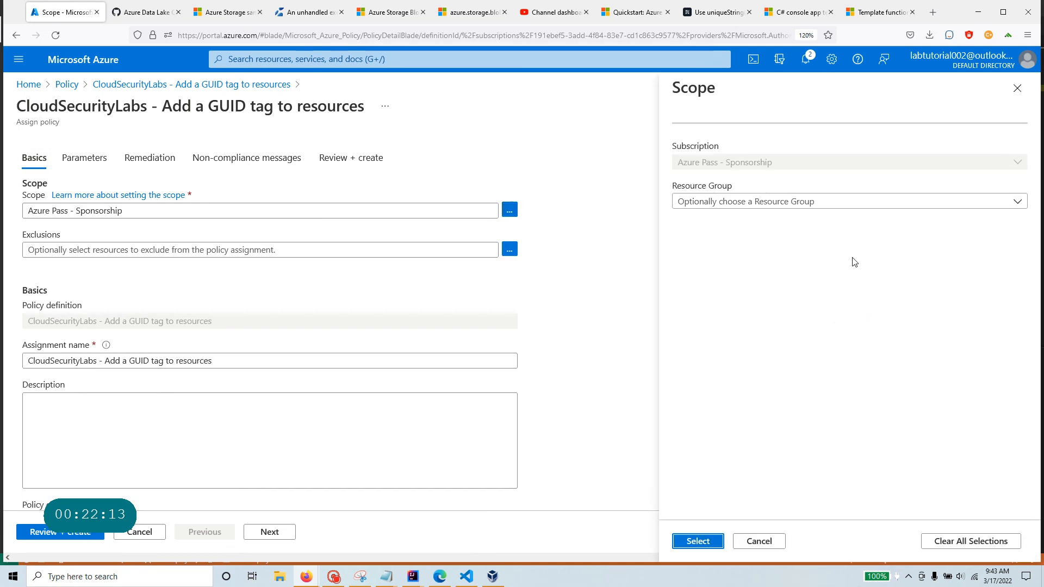
pyautogui.click(828, 205)
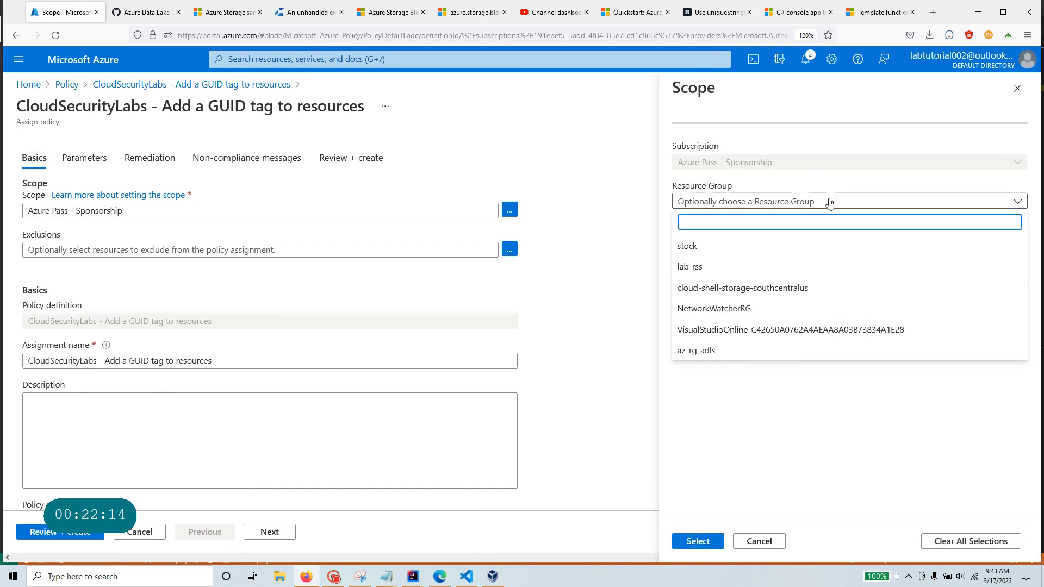
pyautogui.click(729, 313)
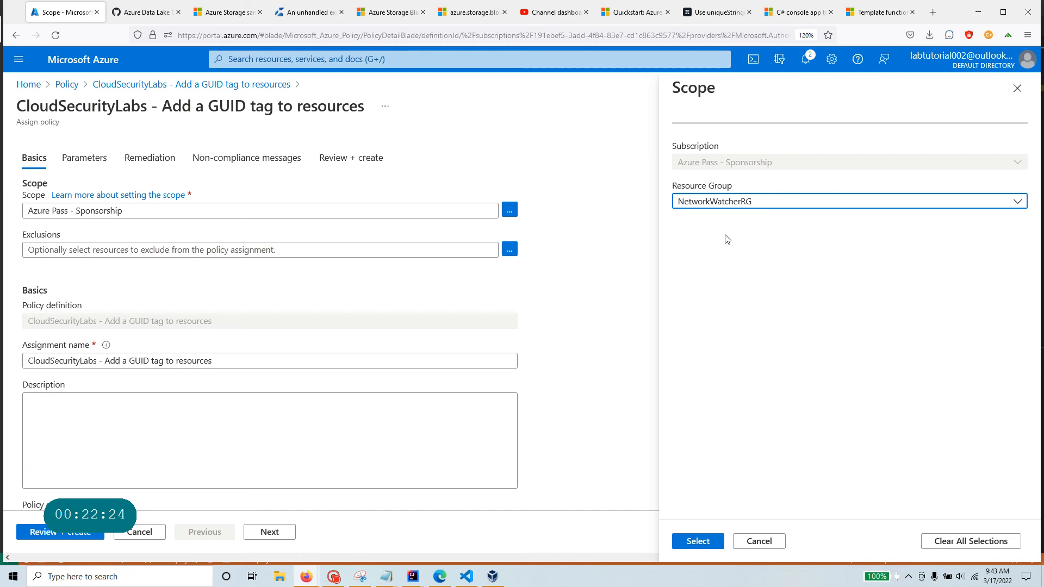
pyautogui.click(691, 542)
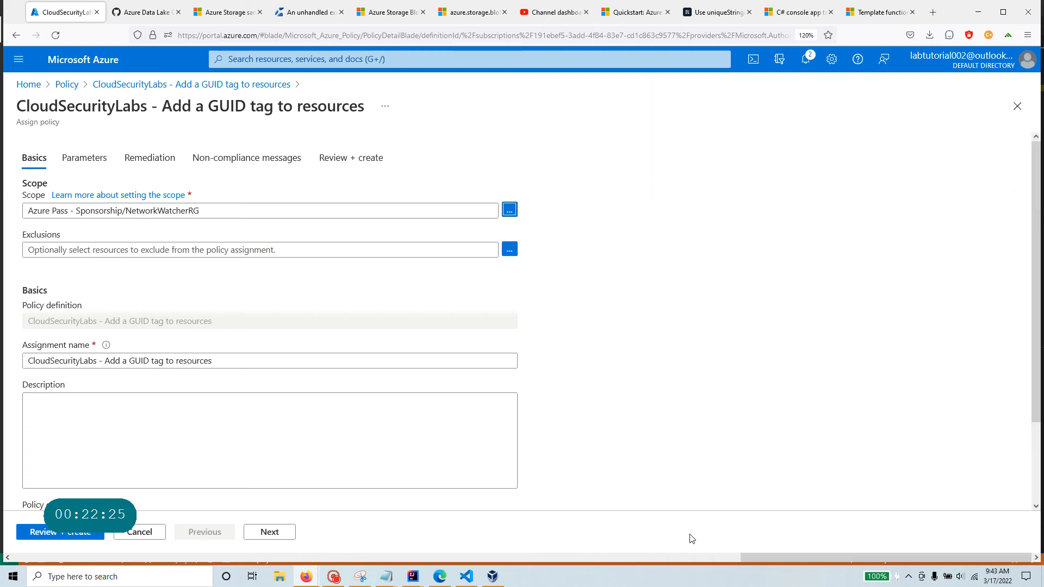
pyautogui.click(62, 539)
pyautogui.click(48, 535)
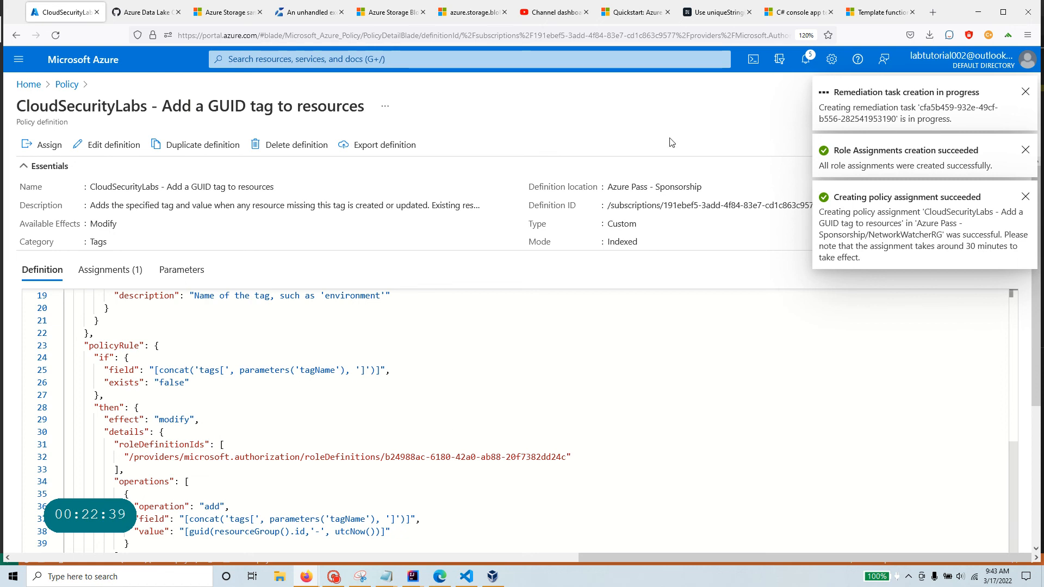
# Open the azadlstest007 storage account from the lab-rss resource group, check its tags and return to the group.
pyautogui.click(29, 85)
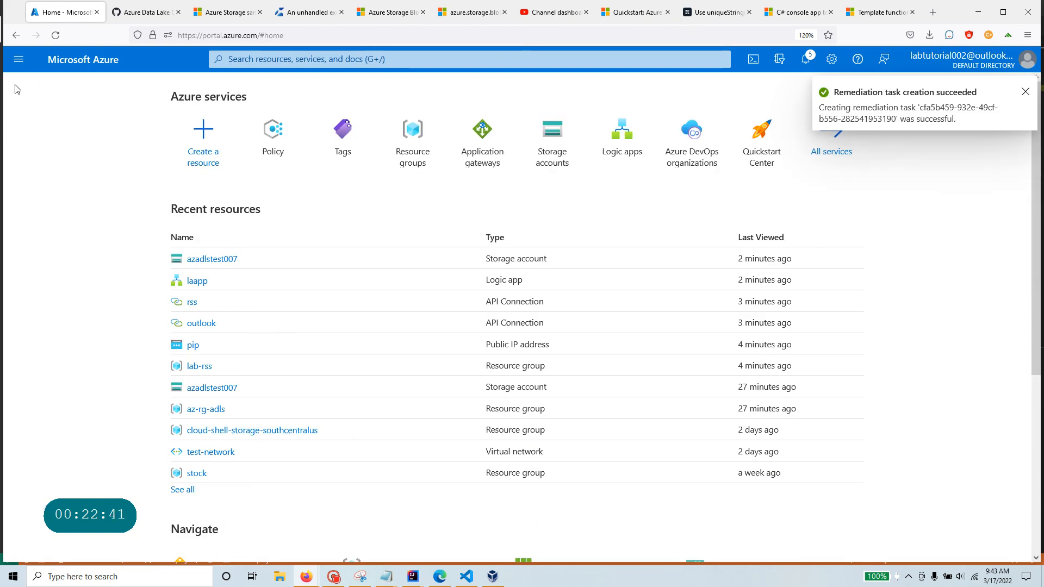
pyautogui.click(416, 164)
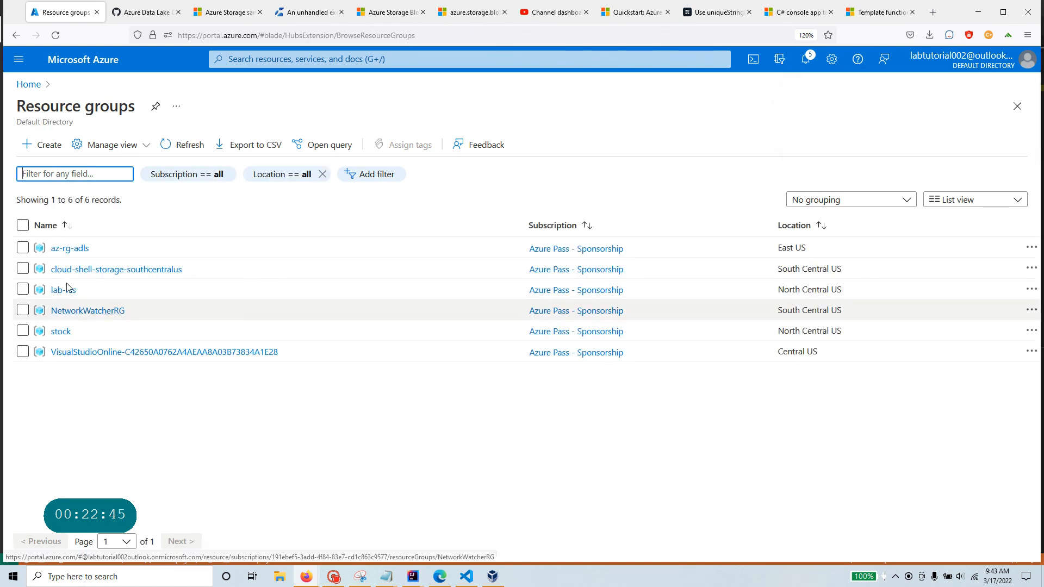
pyautogui.click(58, 294)
pyautogui.click(59, 293)
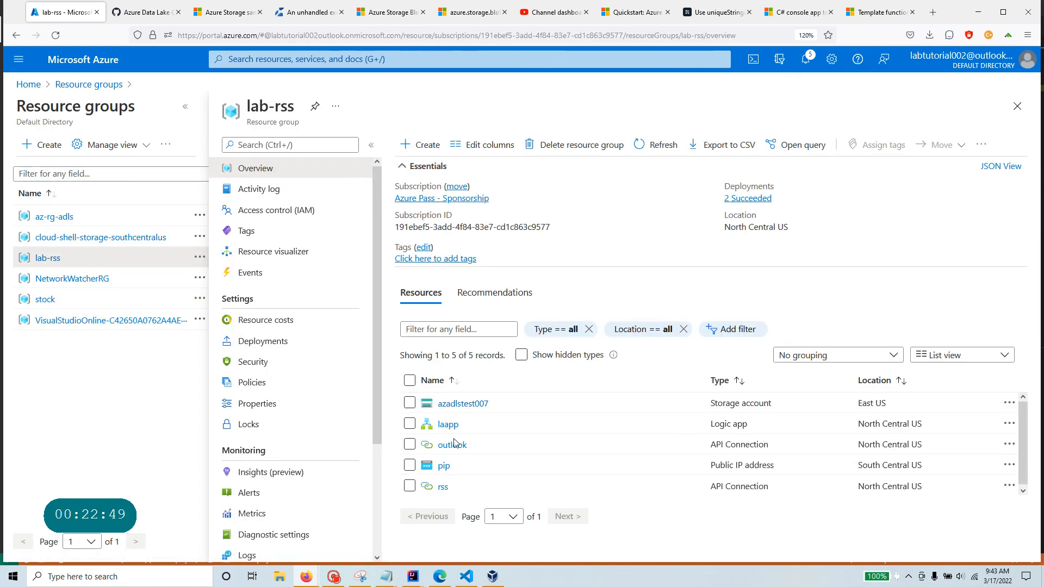
pyautogui.click(469, 406)
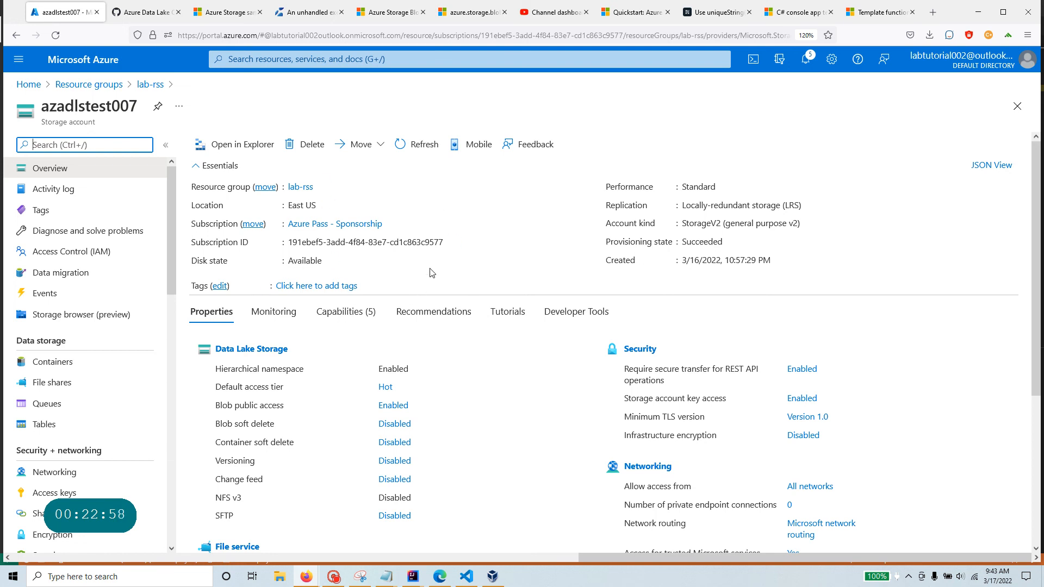
pyautogui.click(150, 84)
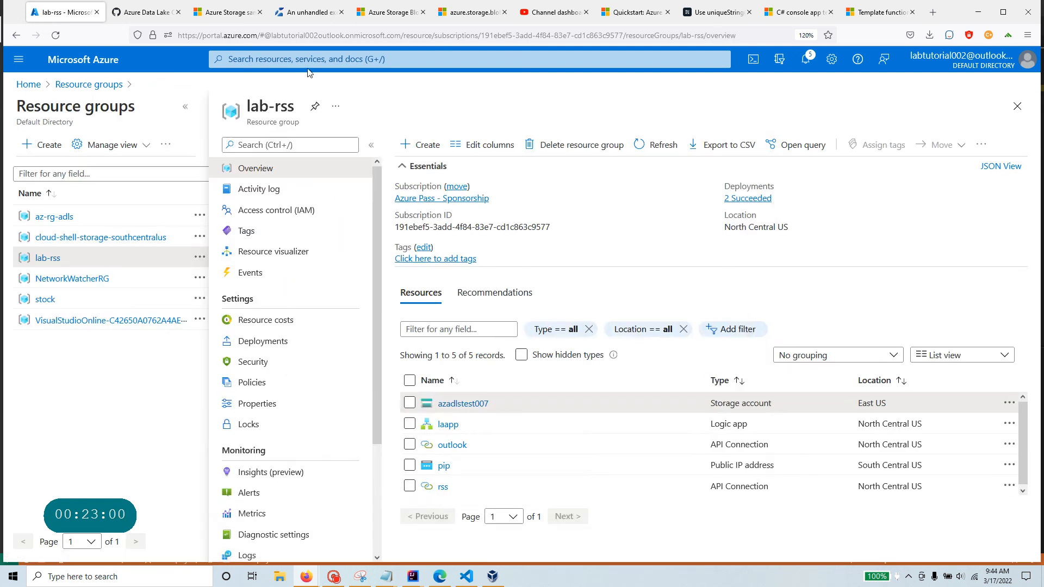
# Open the Tags service, list the resources carrying the GUID tag and return to the portal home page.
pyautogui.click(307, 60)
pyautogui.click(380, 269)
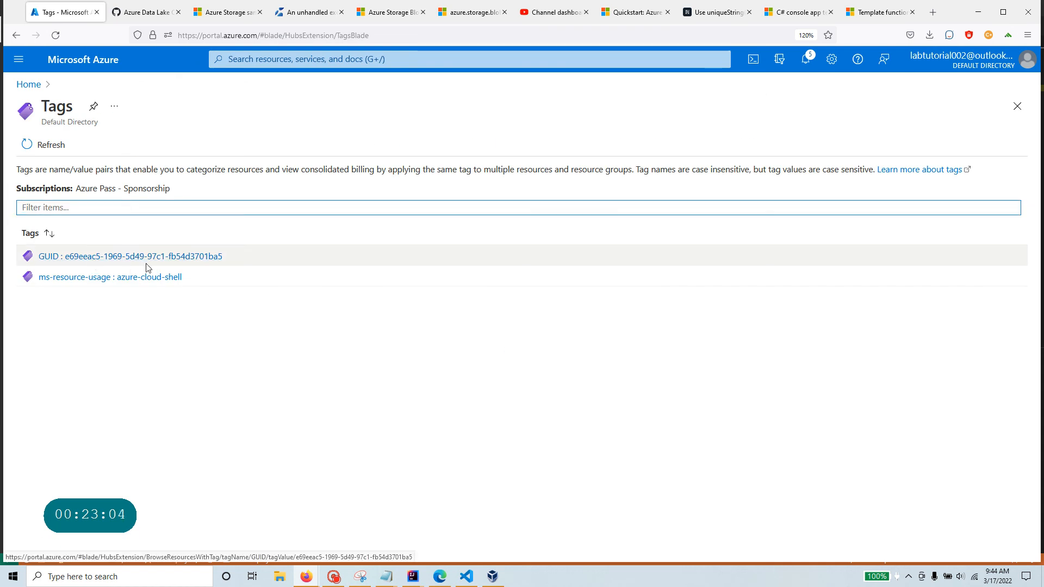
pyautogui.moveTo(247, 257); pyautogui.dragTo(43, 262)
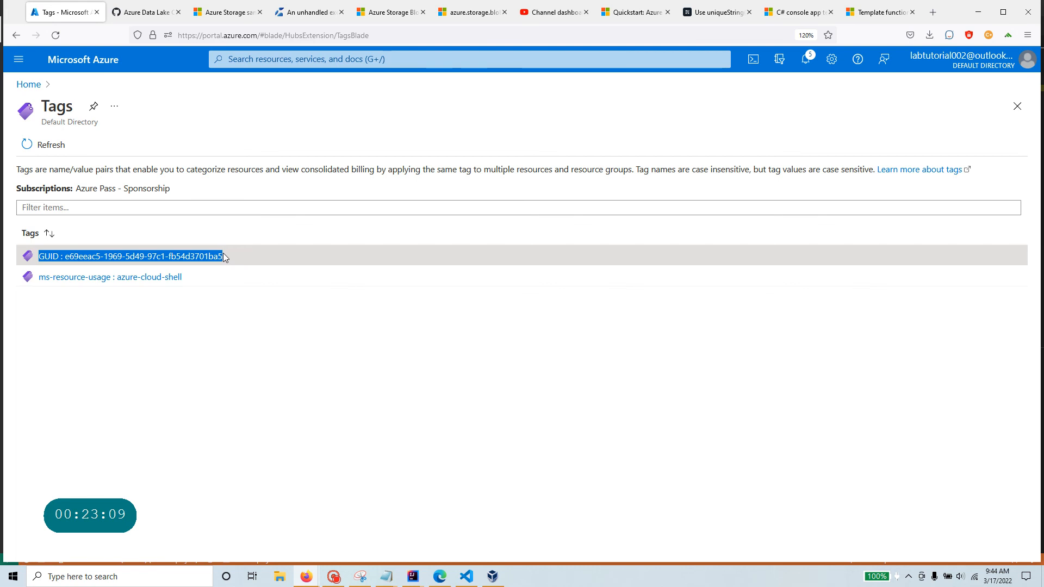
pyautogui.click(160, 260)
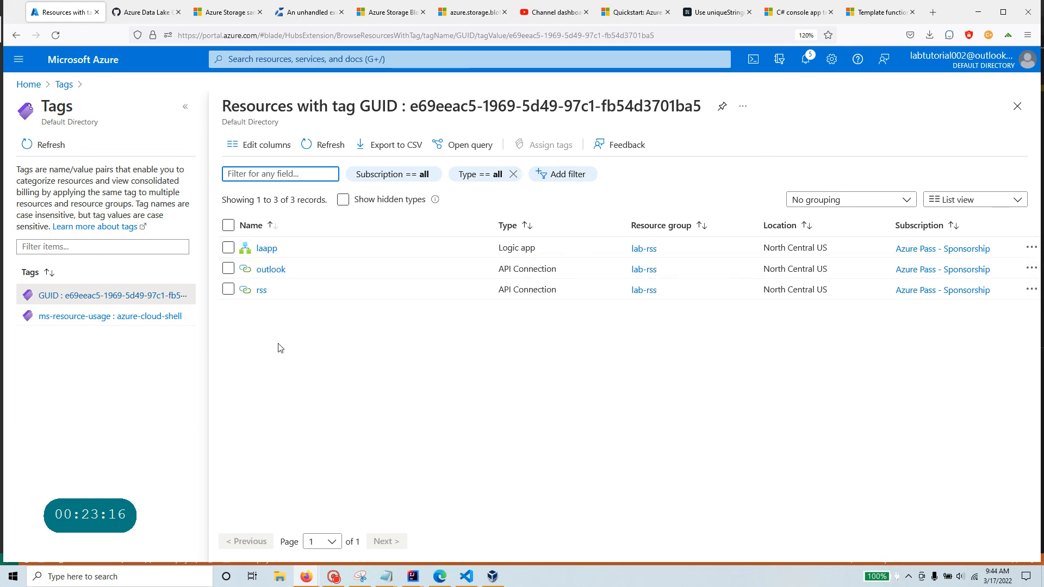
pyautogui.click(27, 84)
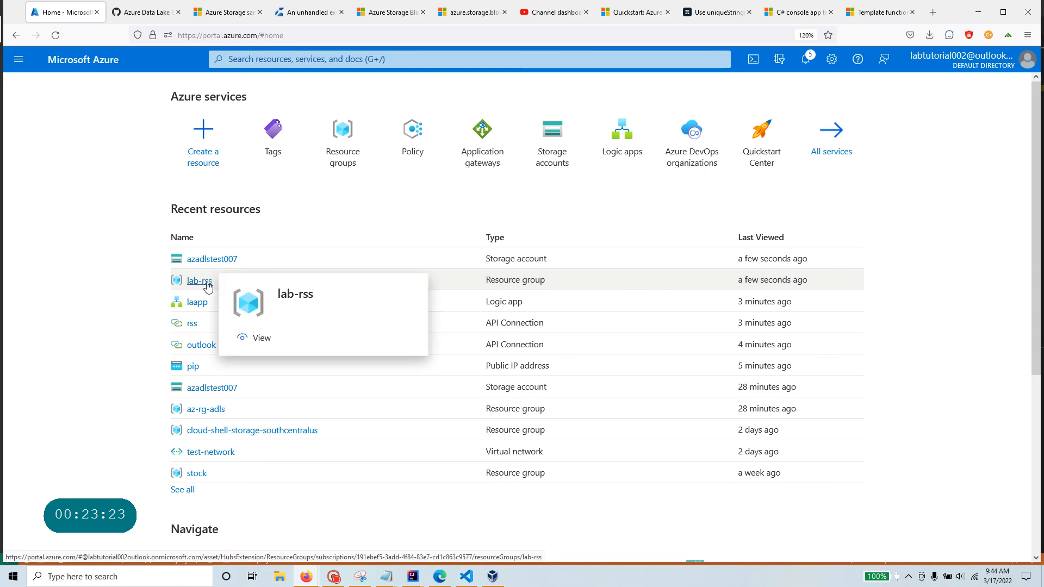
# Open the NetworkWatcherRG resource group, check the tags of NetworkWatcher_northcentralus and return to the group.
pyautogui.click(342, 174)
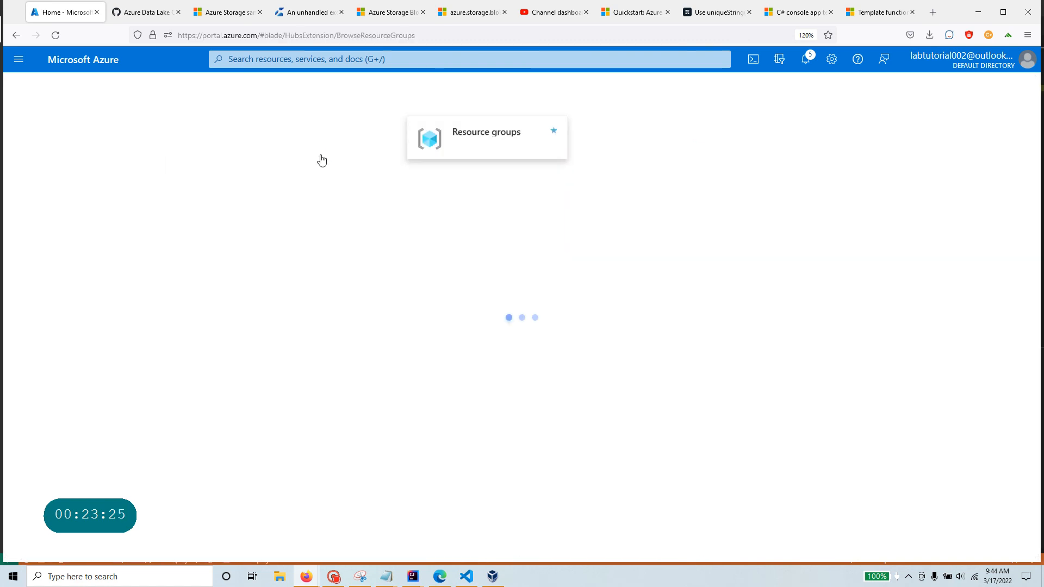
pyautogui.click(87, 310)
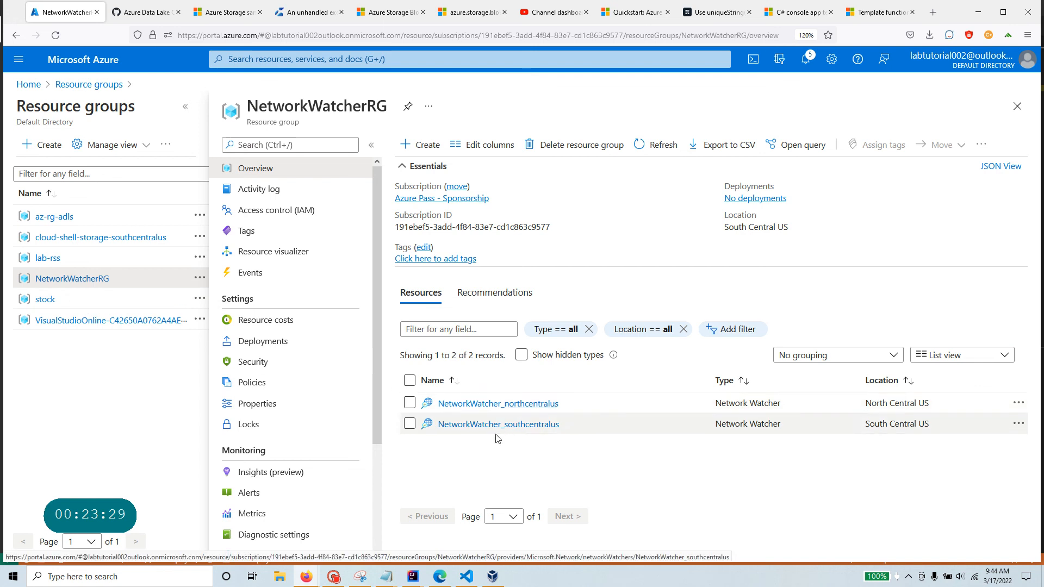
pyautogui.click(522, 407)
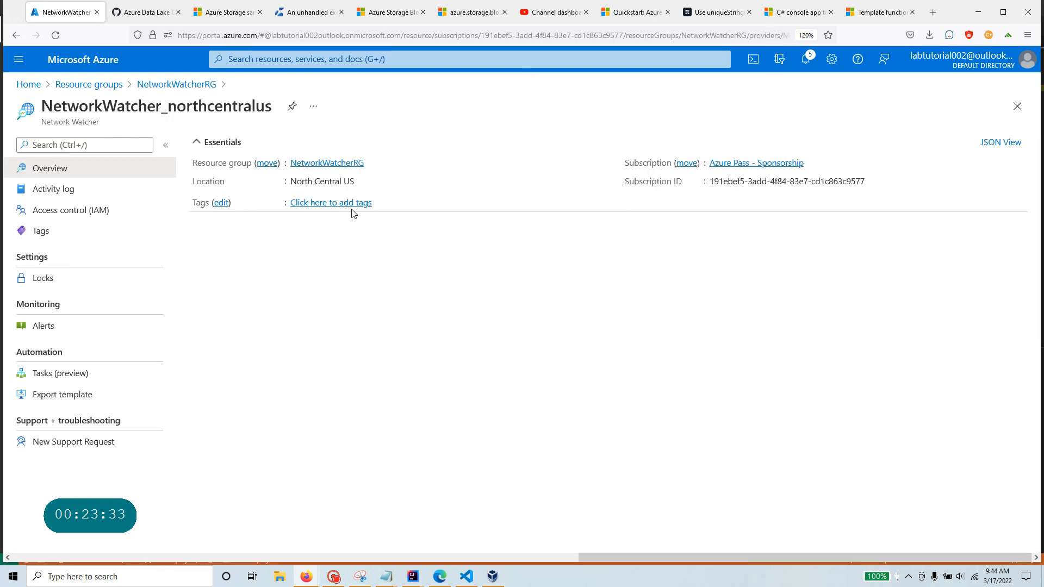
pyautogui.click(174, 85)
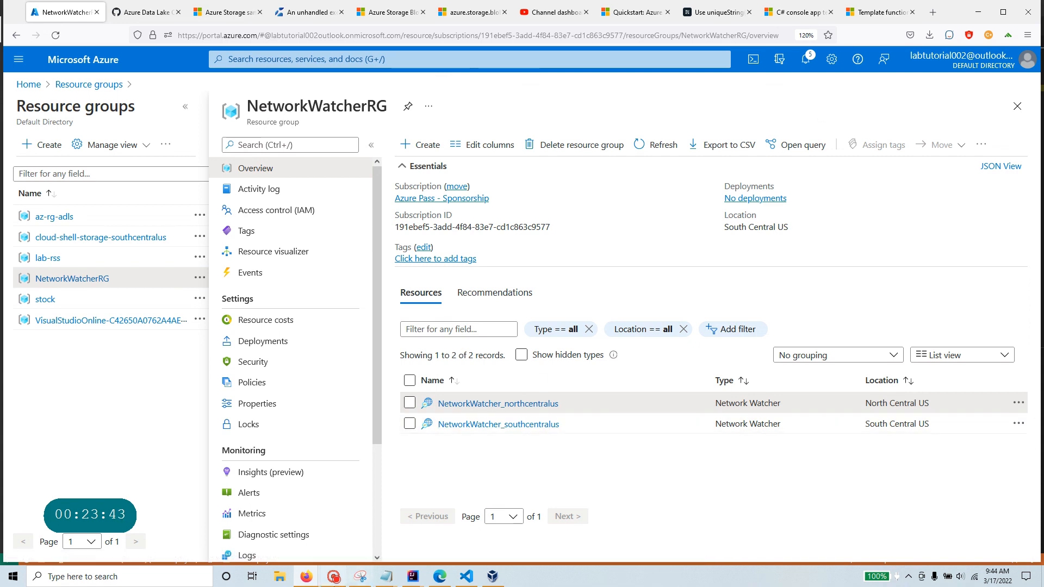
pyautogui.moveTo(333, 581)
pyautogui.click(333, 514)
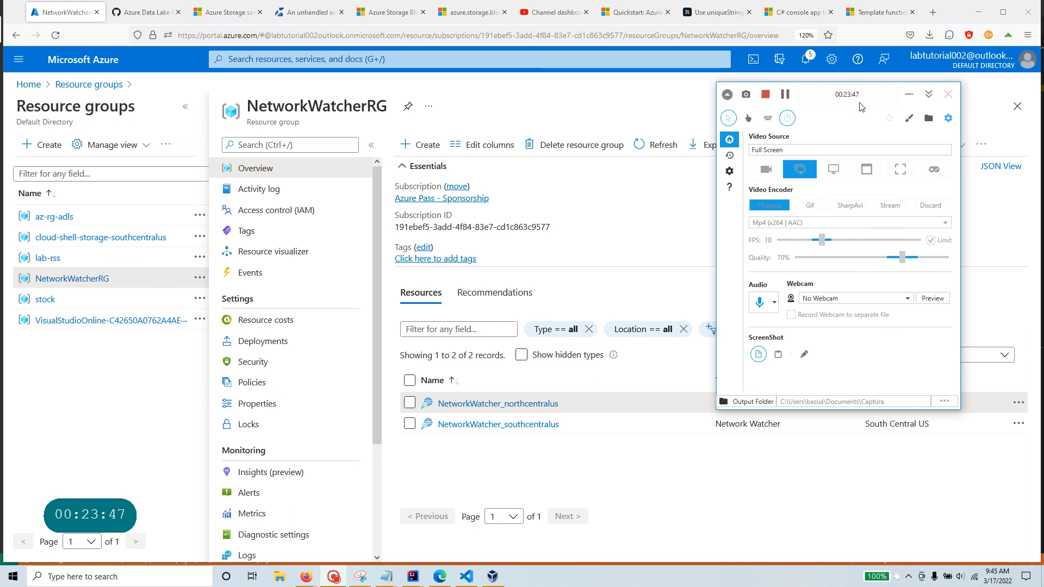
pyautogui.click(927, 95)
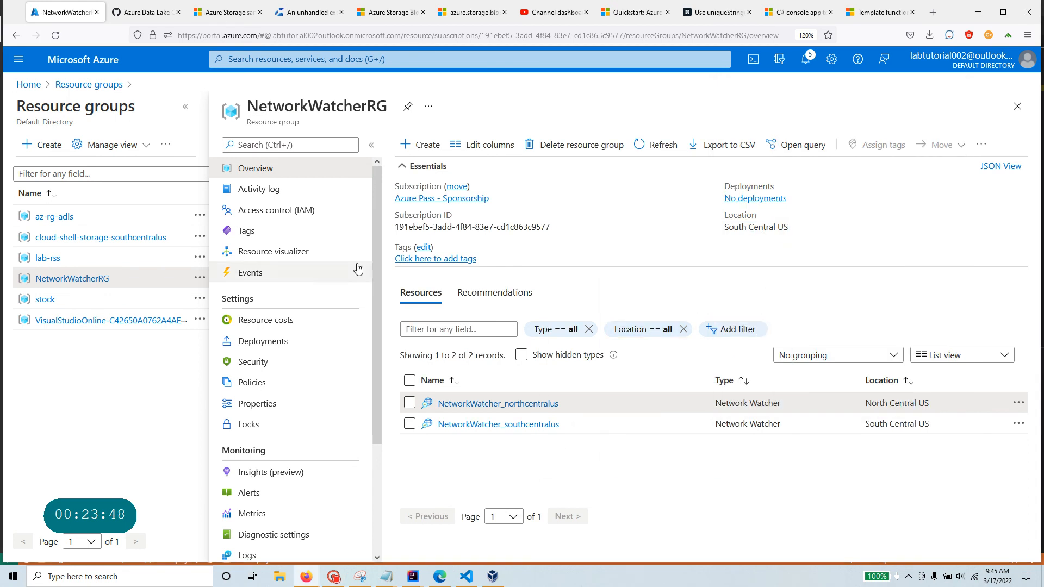
# Find Public IP address in the marketplace and start creating one in the NetworkWatcherRG resource group.
pyautogui.click(421, 144)
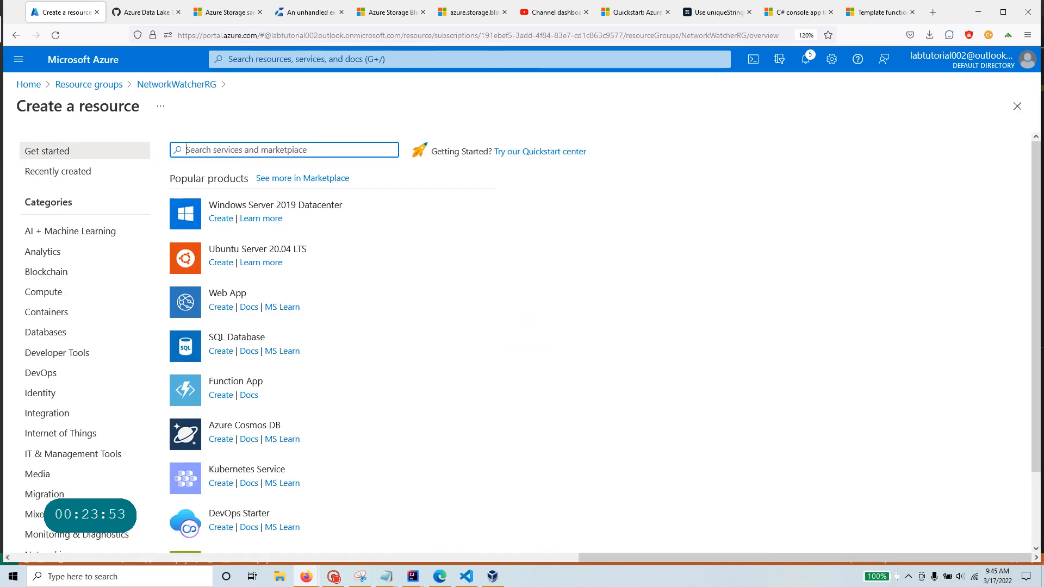
pyautogui.write('IP address')
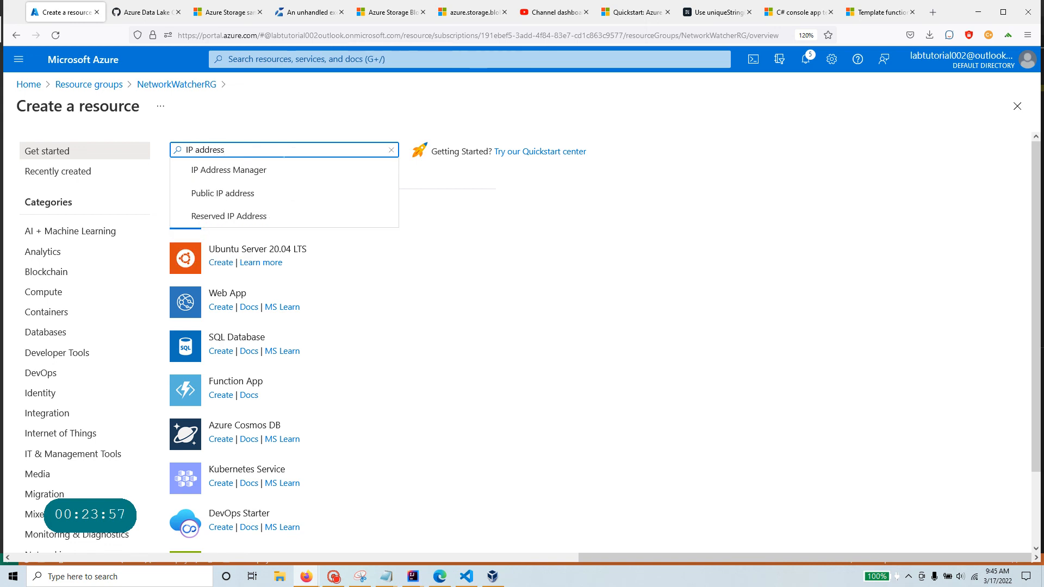
pyautogui.click(249, 193)
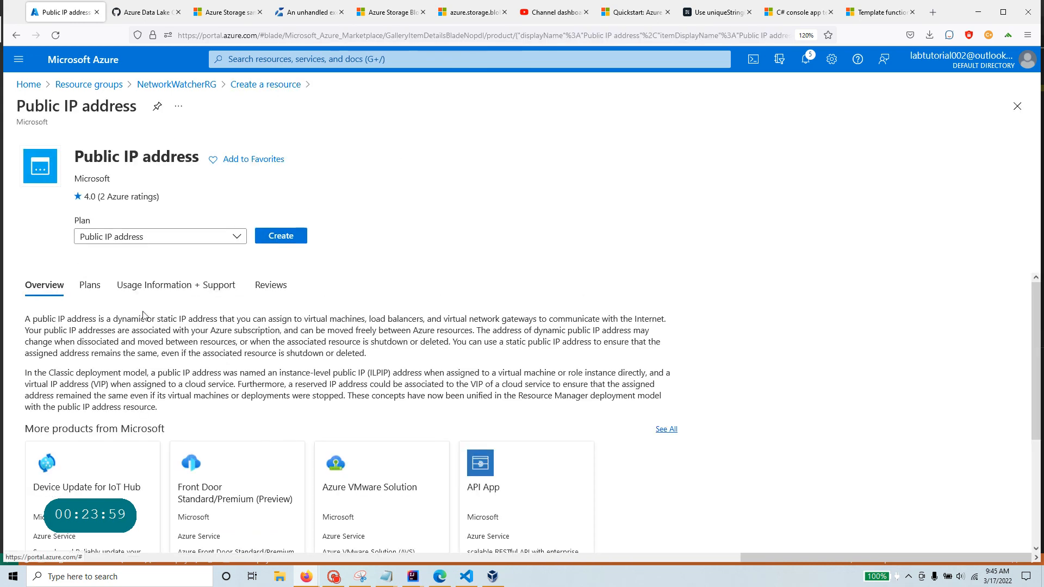
pyautogui.click(292, 237)
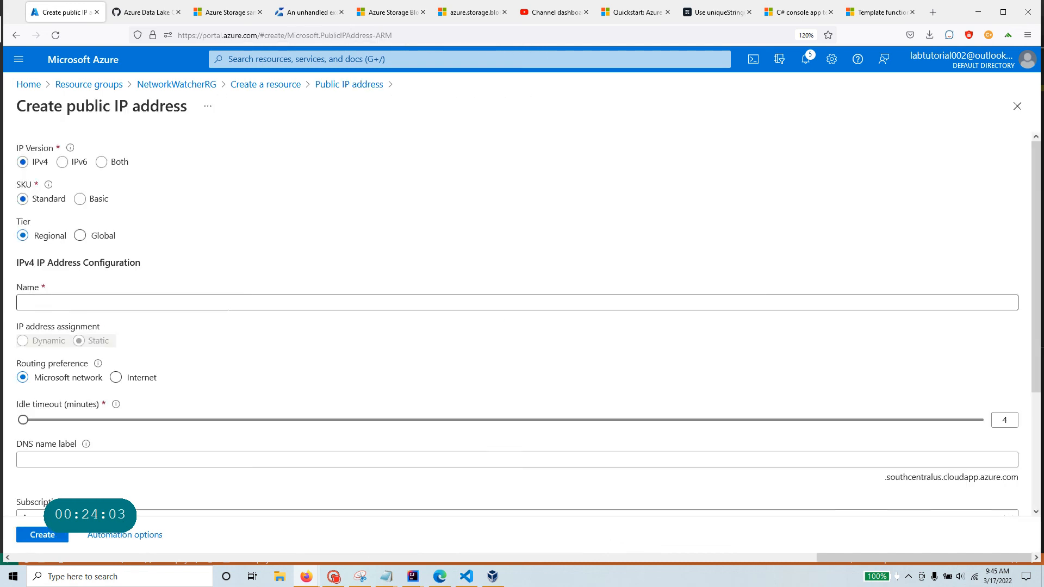
# Name the public IP address pipwithguid, keep NetworkWatcherRG and the other default settings, and create it.
pyautogui.scroll(-5, 228, 322)
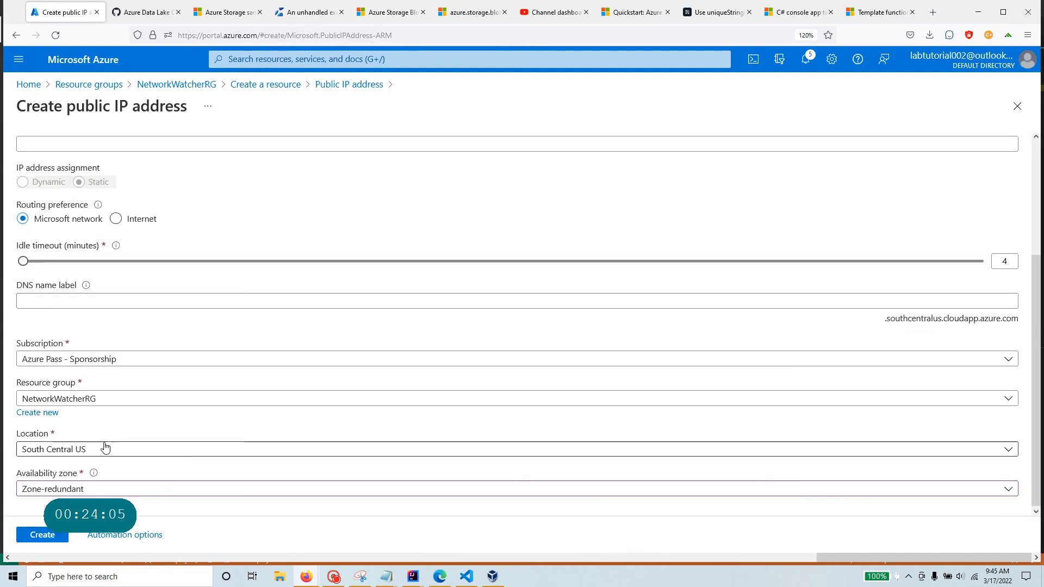
pyautogui.scroll(5, 103, 445)
pyautogui.click(103, 303)
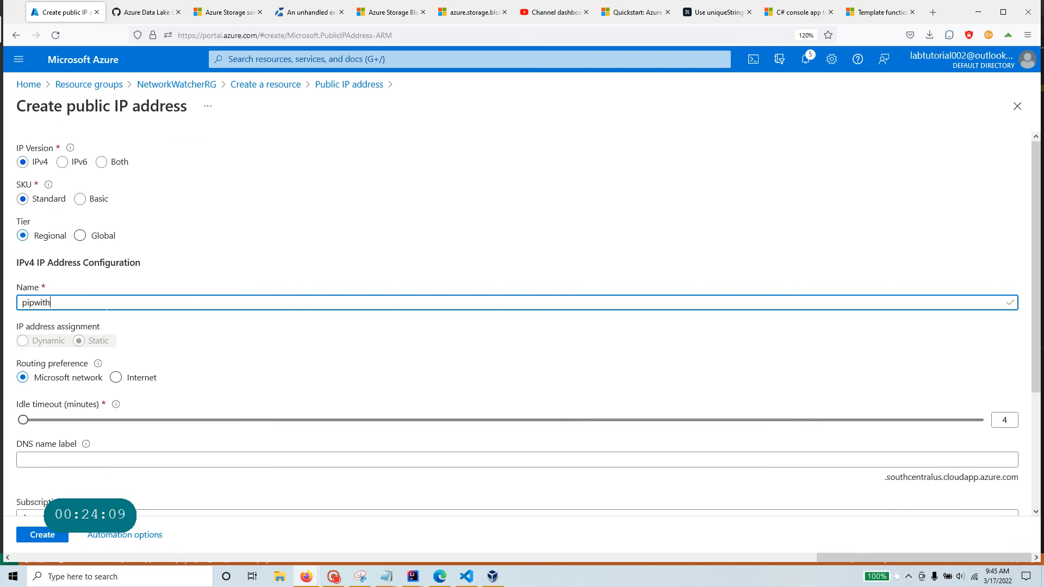
pyautogui.click(52, 536)
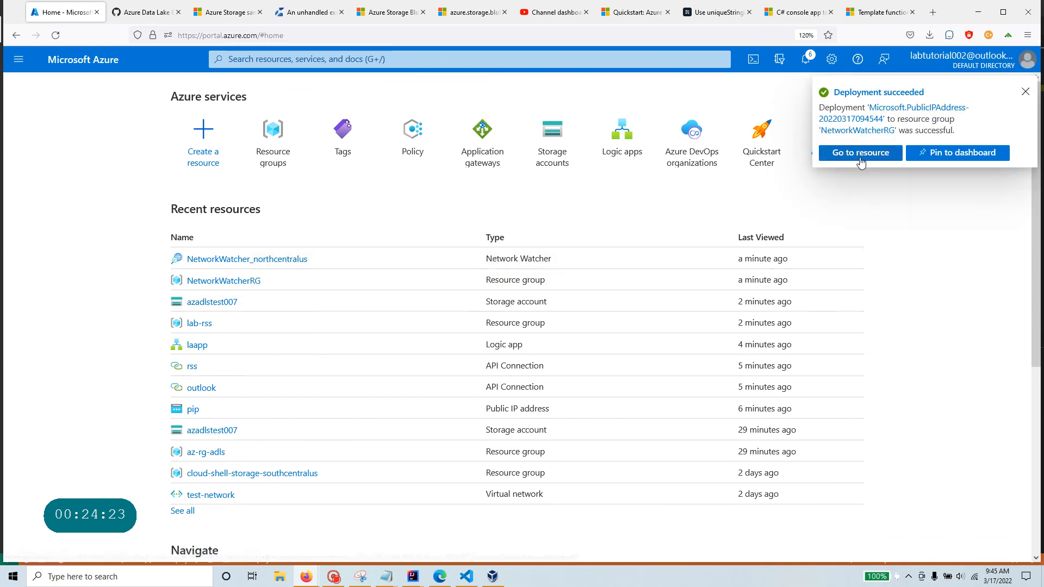
# Open the deployed pipwithguid public IP address and examine its name and GUID tag.
pyautogui.click(860, 163)
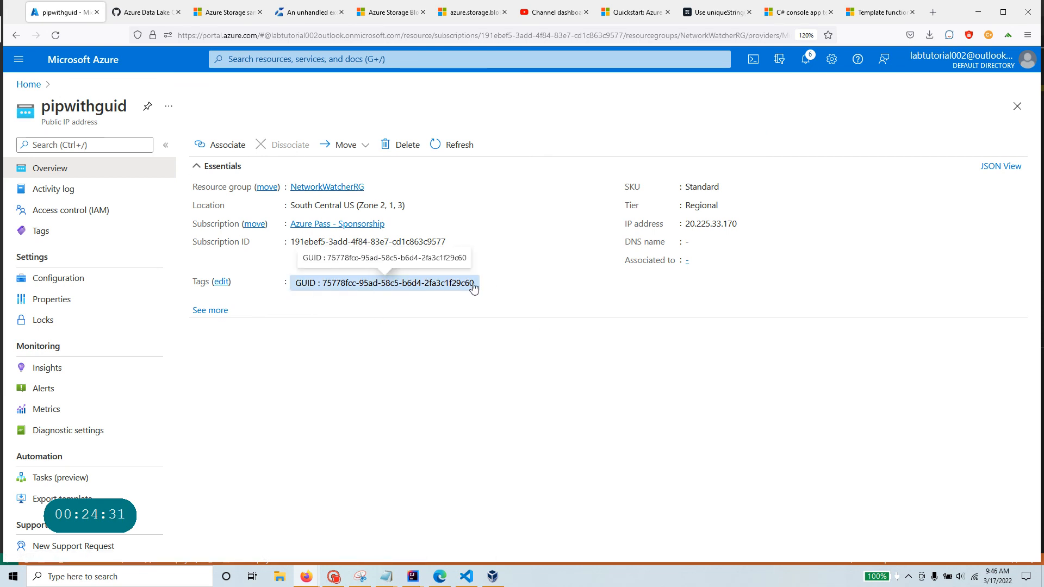
pyautogui.moveTo(133, 106); pyautogui.dragTo(40, 105)
pyautogui.click(41, 106)
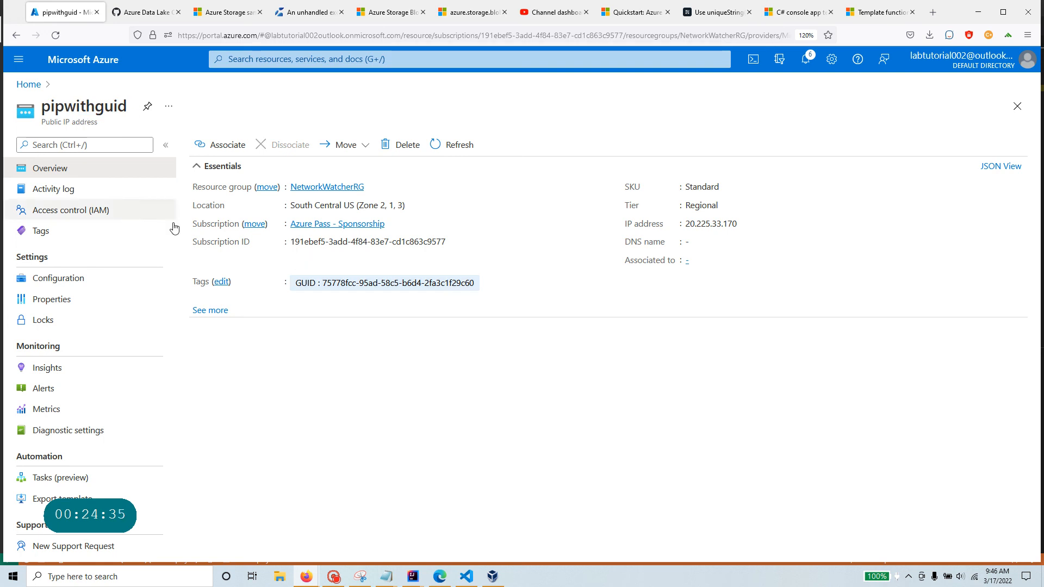
# Return to the NetworkWatcherRG resource group and start creating a second public IP address from the marketplace.
pyautogui.click(339, 187)
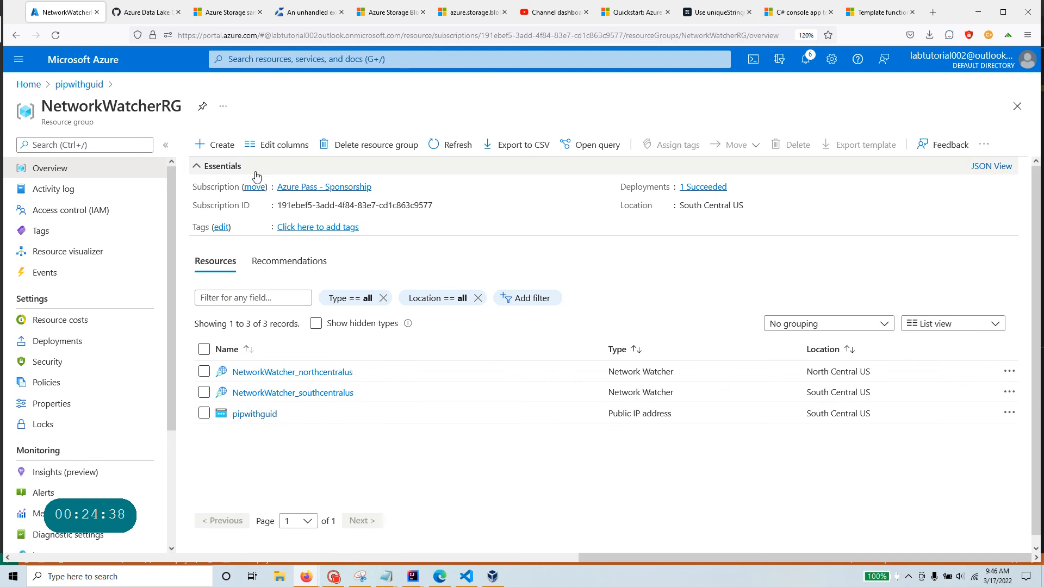
pyautogui.click(218, 144)
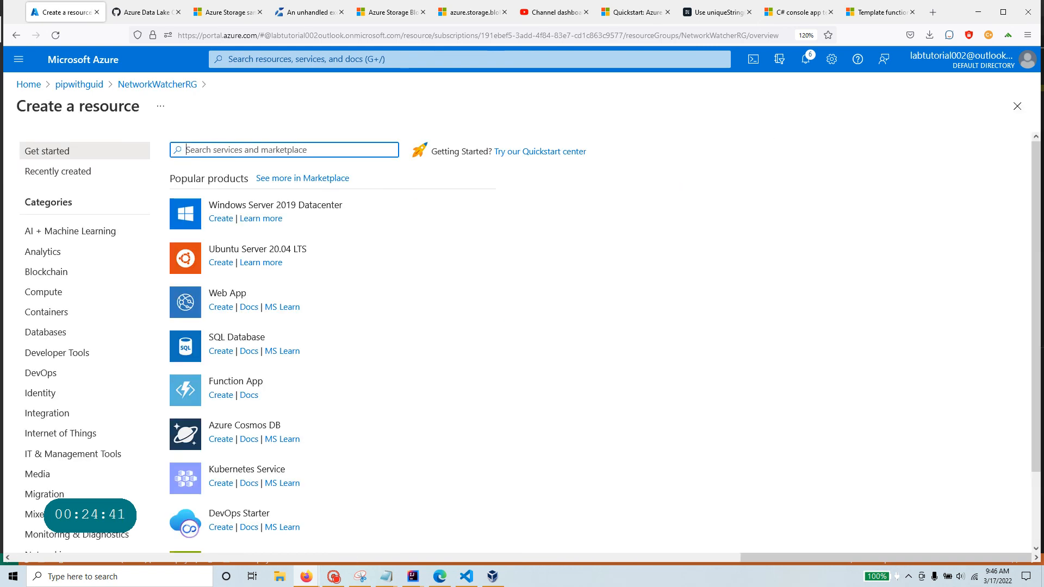
pyautogui.write('public')
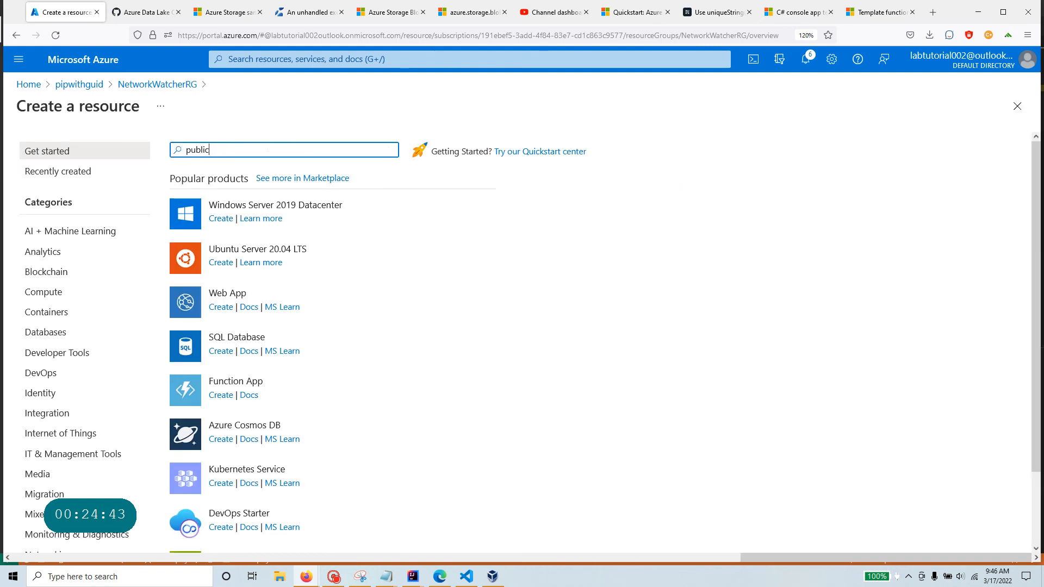
pyautogui.write(' ip add')
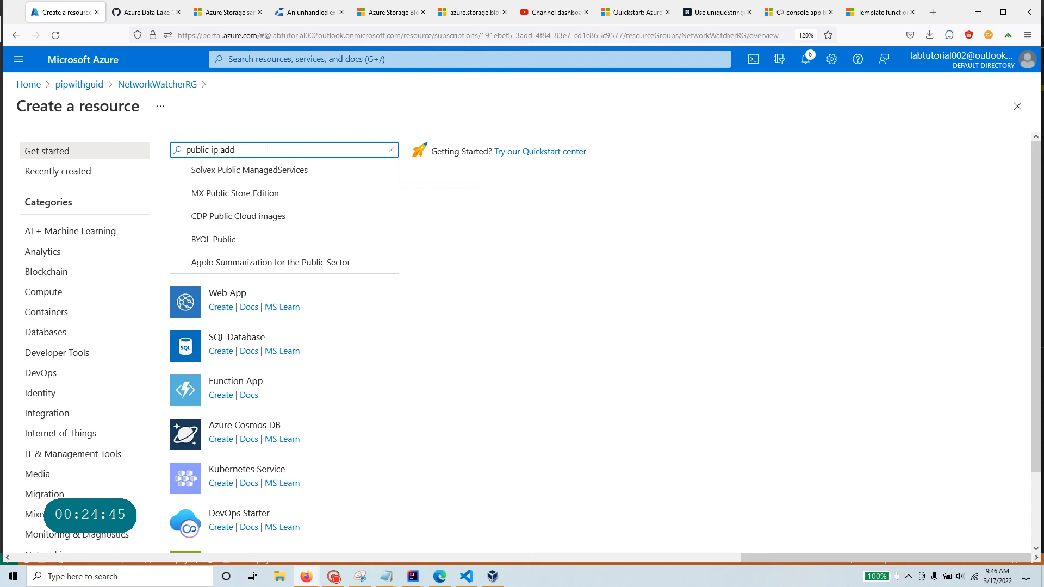
pyautogui.click(233, 170)
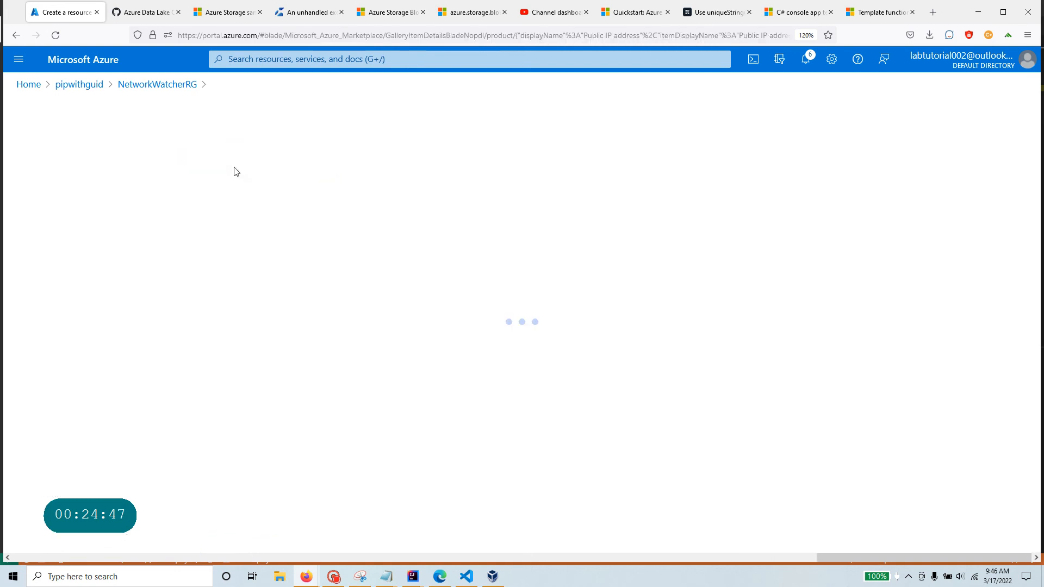
pyautogui.click(294, 239)
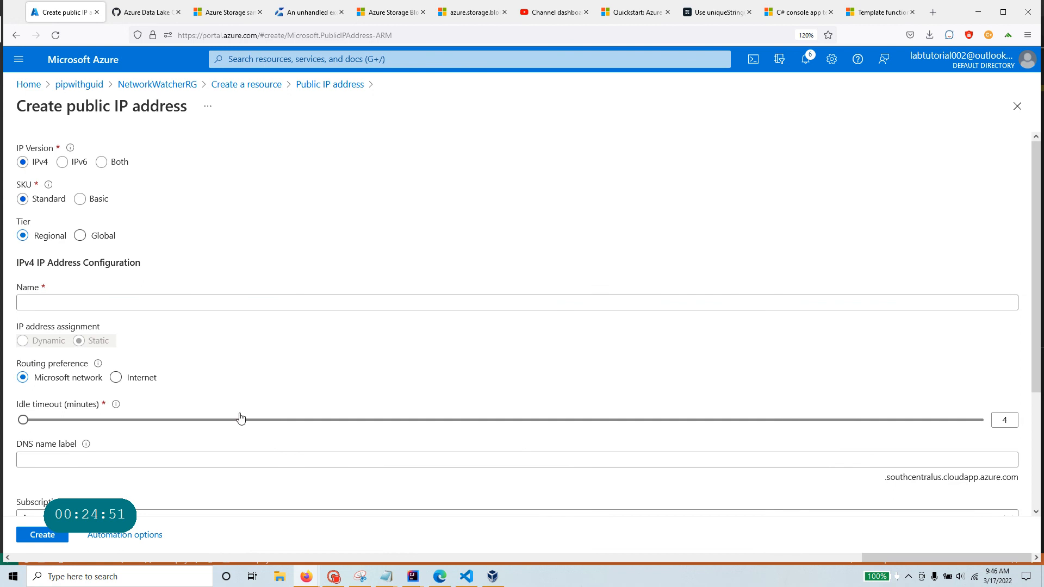
# Name the second public IP address newpipwithguid, keep NetworkWatcherRG and the other defaults, and create it.
pyautogui.scroll(-3, 78, 227)
pyautogui.click(79, 165)
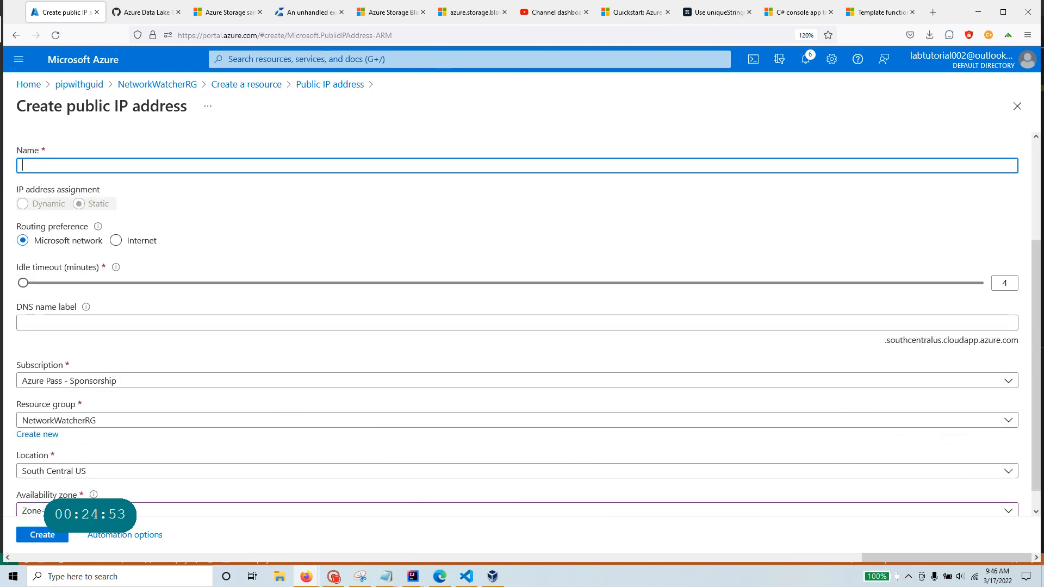
pyautogui.write('newp')
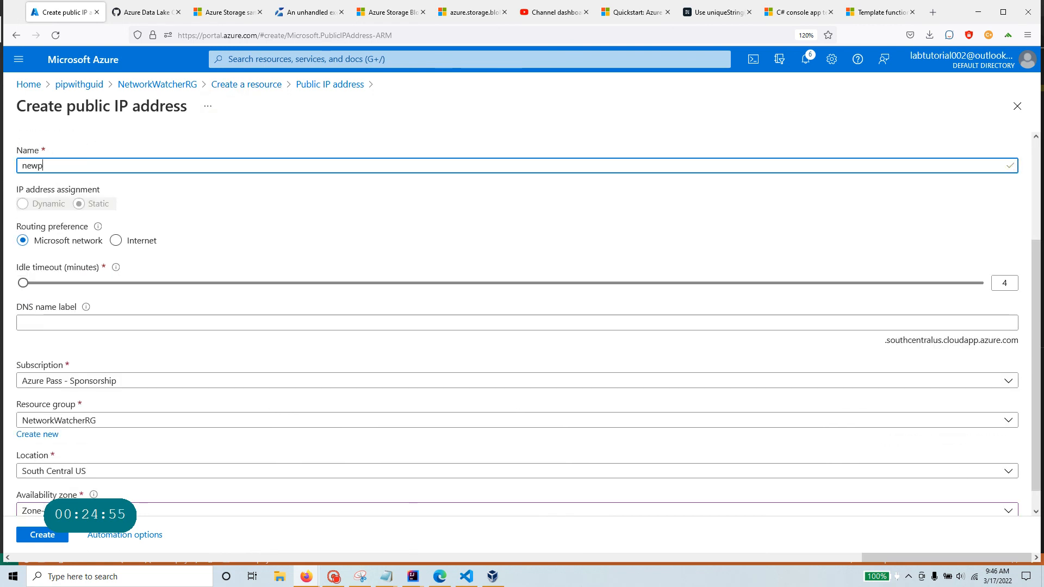
pyautogui.write('ipwithguid')
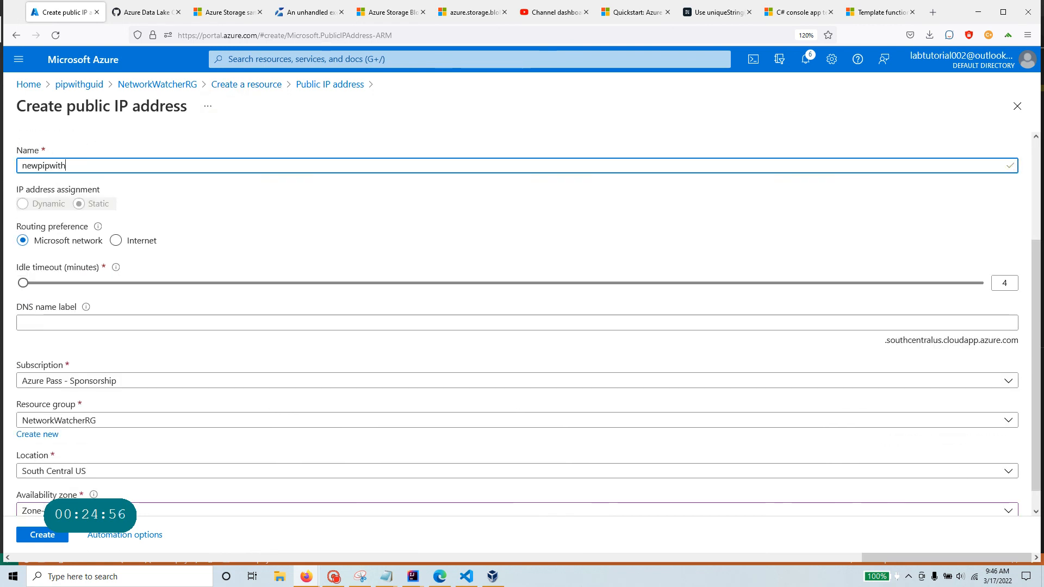
pyautogui.click(46, 536)
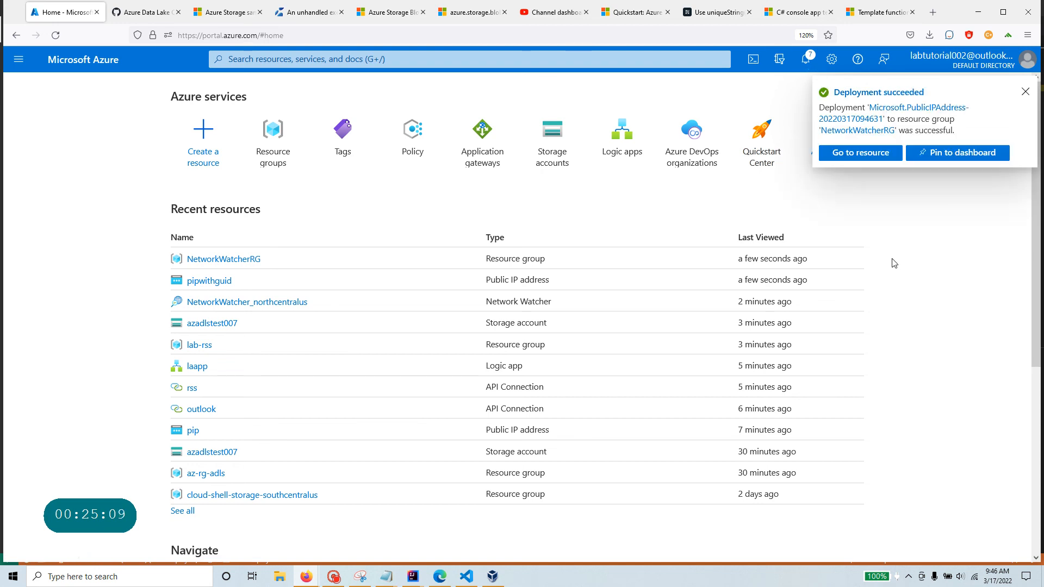
# Open newpipwithguid, list the resources sharing its GUID tag value and return to its overview.
pyautogui.click(864, 154)
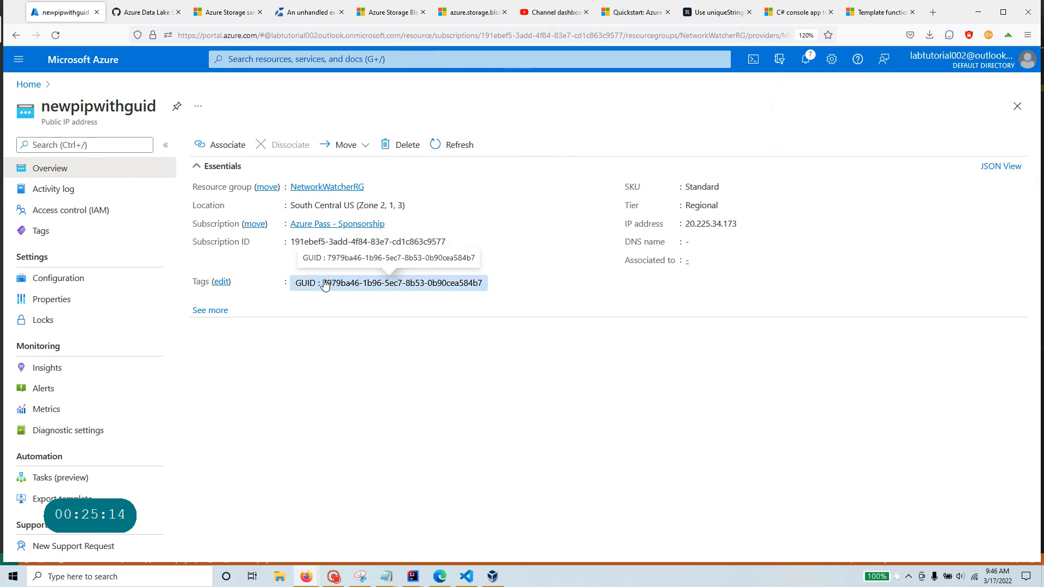
pyautogui.click(417, 287)
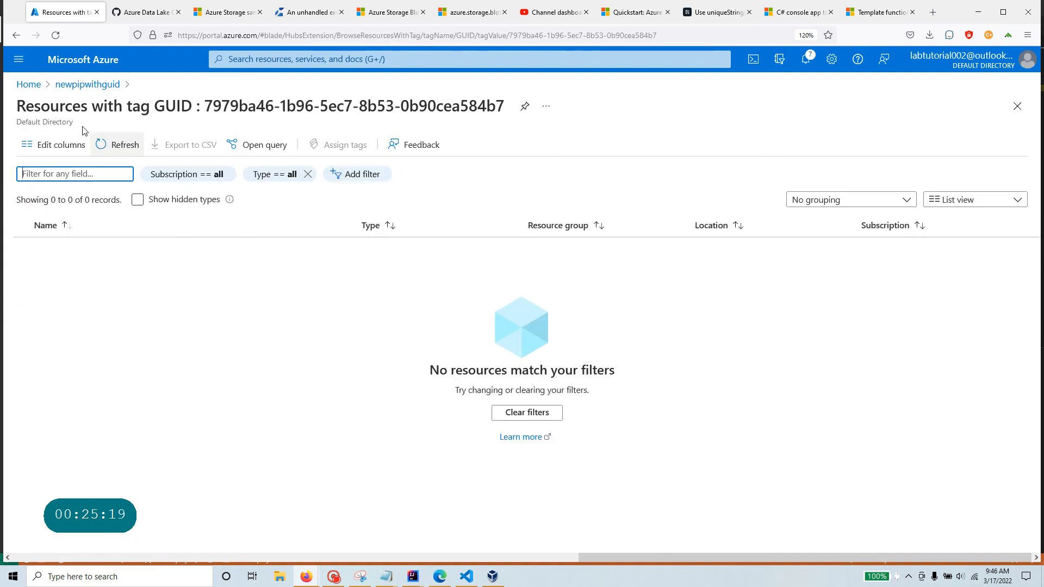
pyautogui.click(91, 84)
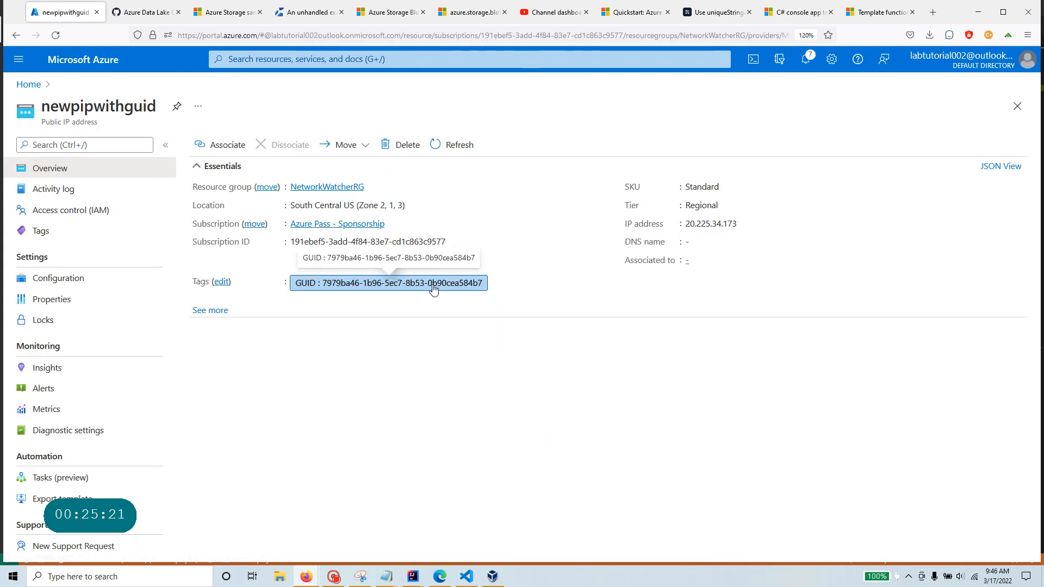
# Copy the GUID tag value of newpipwithguid into the Notepad notes, one blank line below the TAG - GUID line.
pyautogui.click(221, 282)
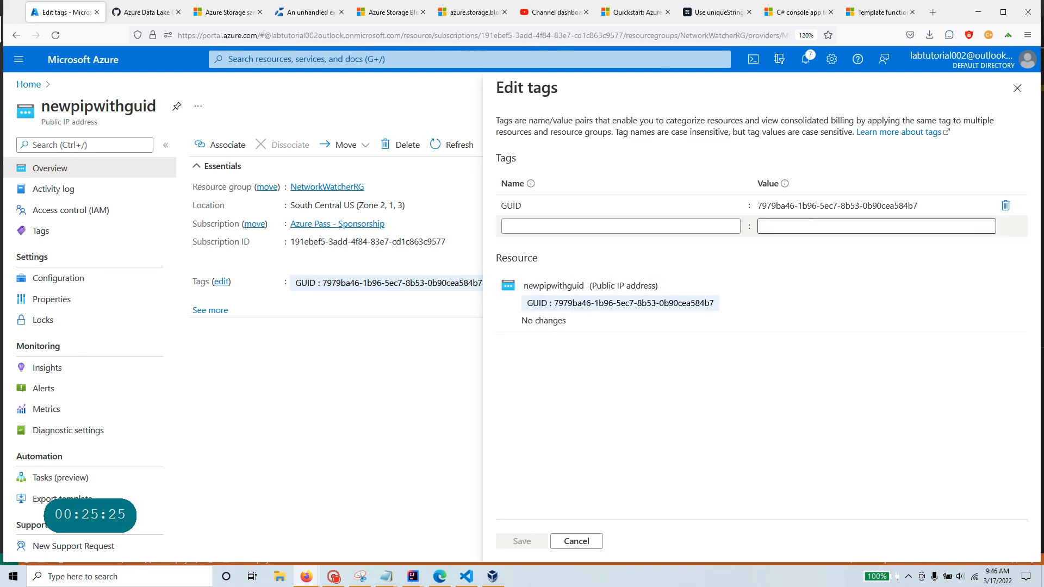
pyautogui.click(760, 206)
pyautogui.hotkey('ctrl', 'c')
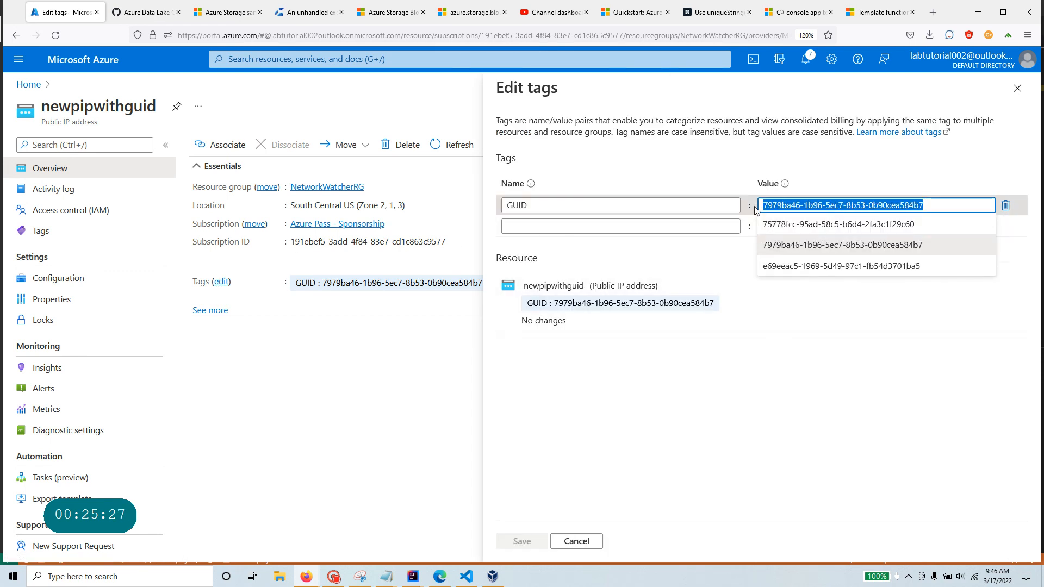
pyautogui.moveTo(387, 580)
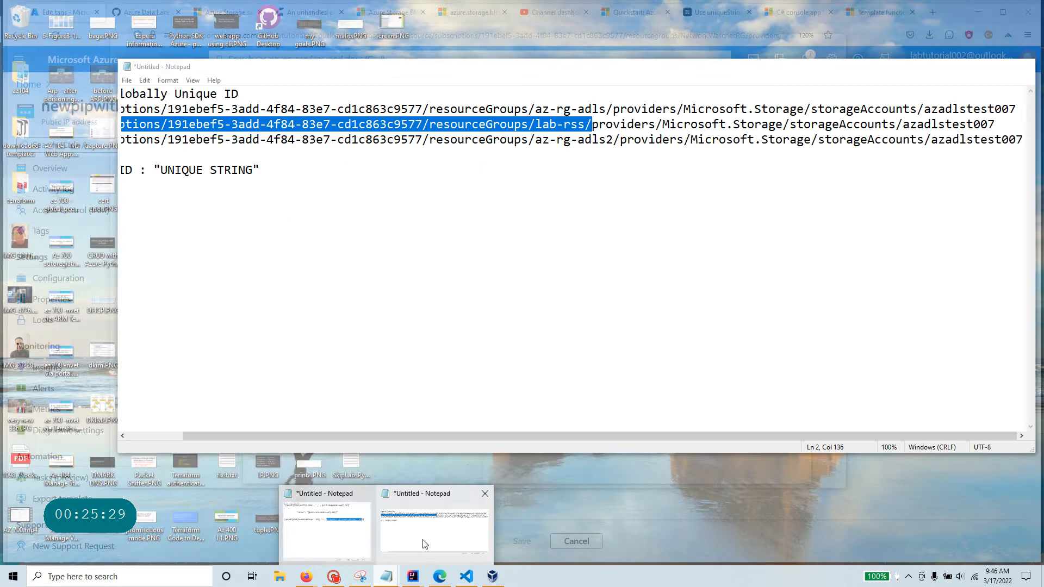
pyautogui.click(422, 552)
pyautogui.click(261, 170)
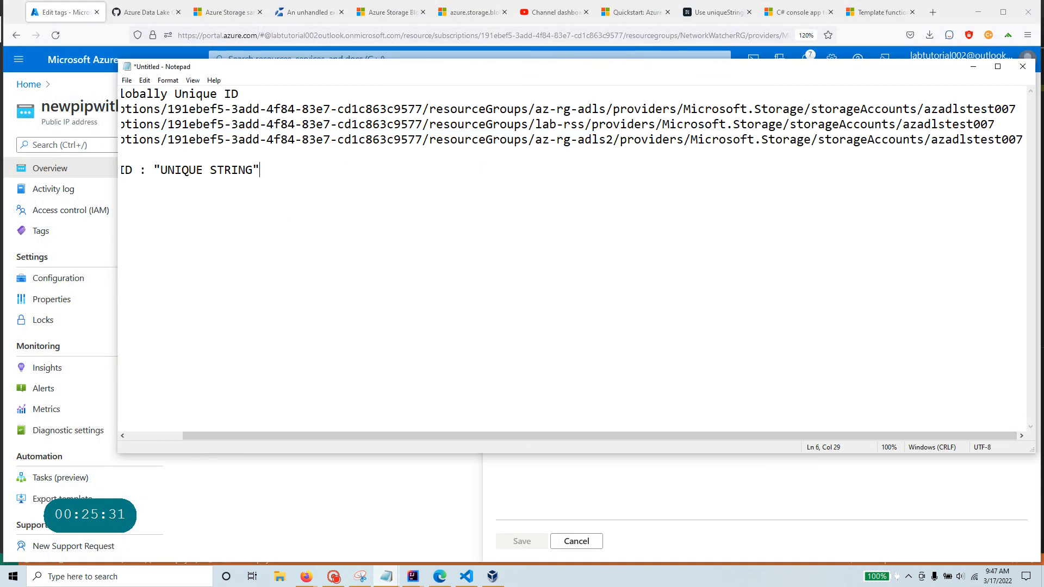
pyautogui.press('Return')
pyautogui.press('Return')
pyautogui.hotkey('ctrl', 'v')
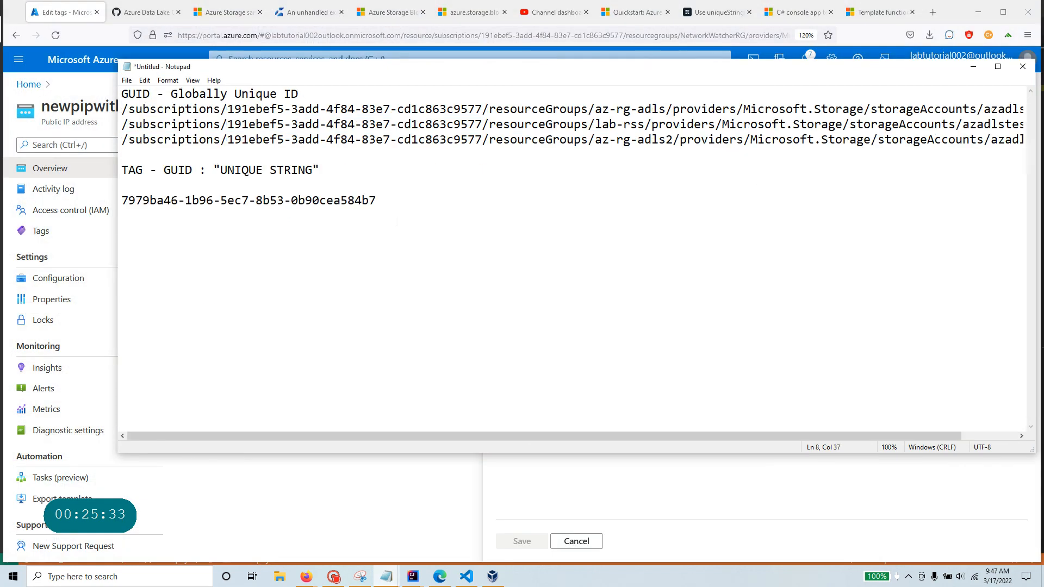
# Back in the Azure portal, open pipwithguid in NetworkWatcherRG, list the resources sharing its GUID tag and reopen its overview from that list.
pyautogui.hotkey('alt', 'Tab')
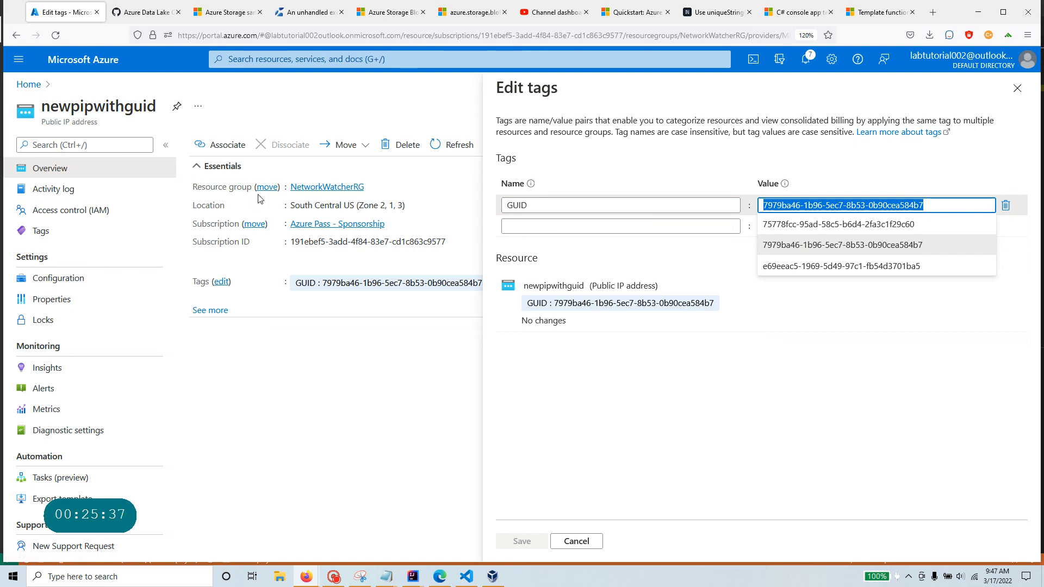
pyautogui.click(331, 188)
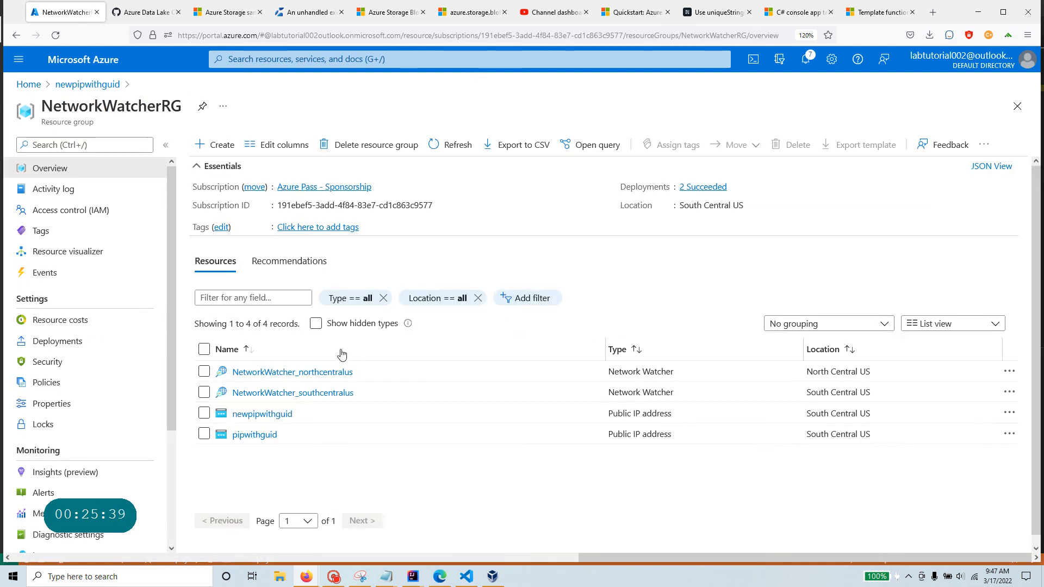
pyautogui.click(253, 434)
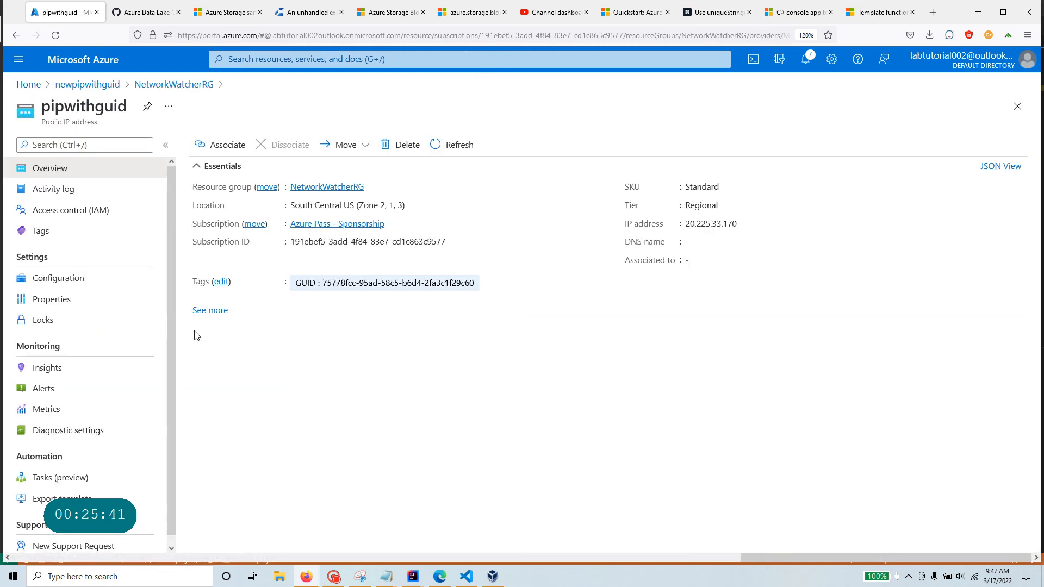
pyautogui.click(376, 285)
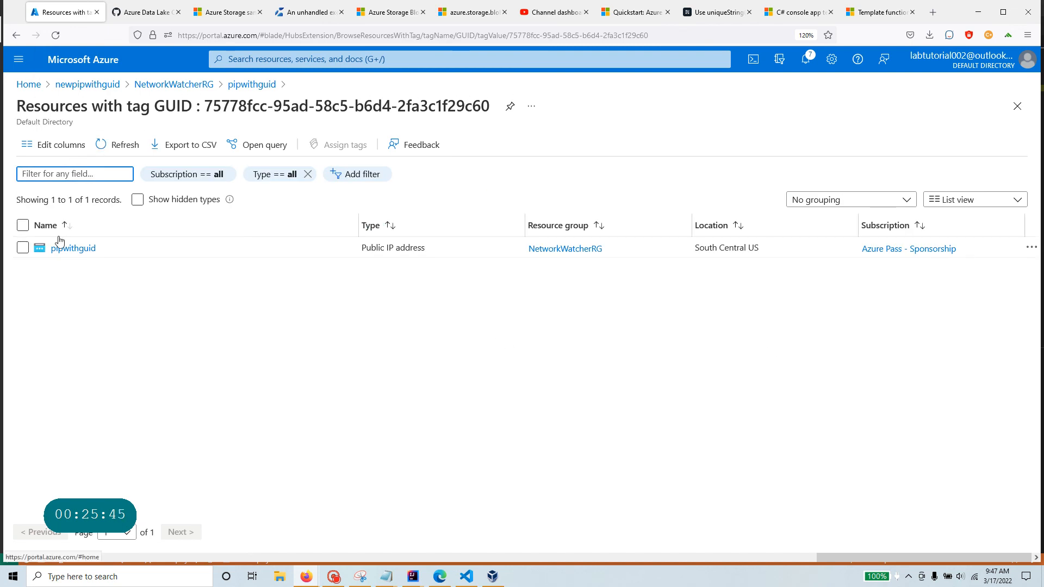
pyautogui.click(70, 249)
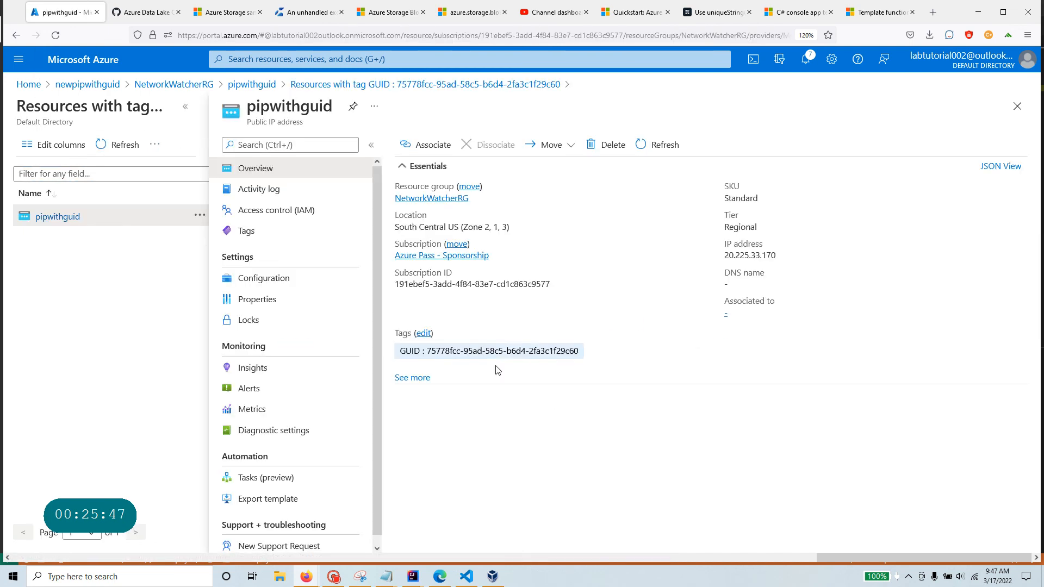
# Copy pipwithguid's GUID tag value into the Notepad notes, on the line below the newpipwithguid value.
pyautogui.click(424, 333)
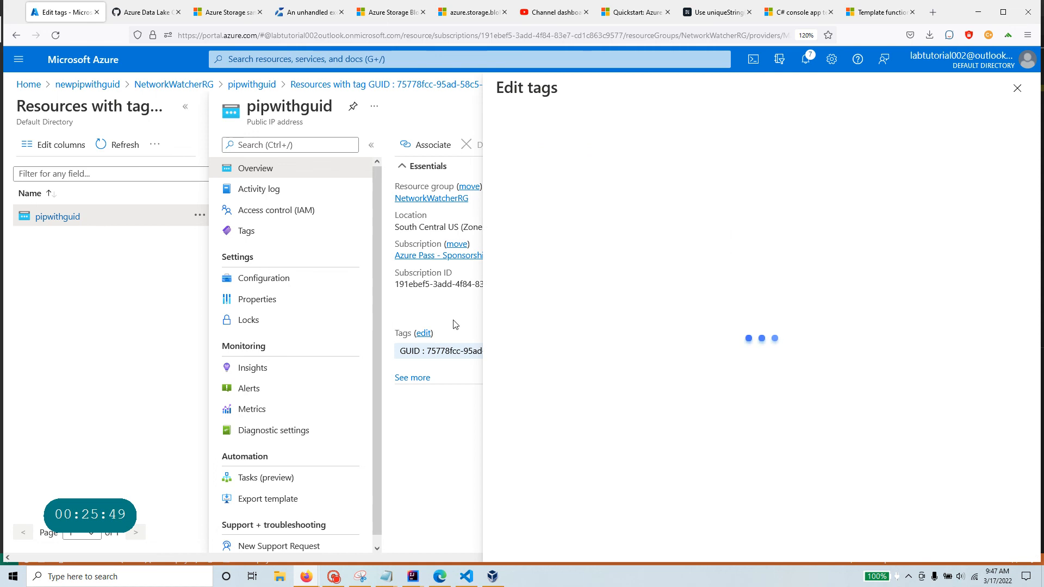
pyautogui.click(922, 209)
pyautogui.hotkey('ctrl', 'c')
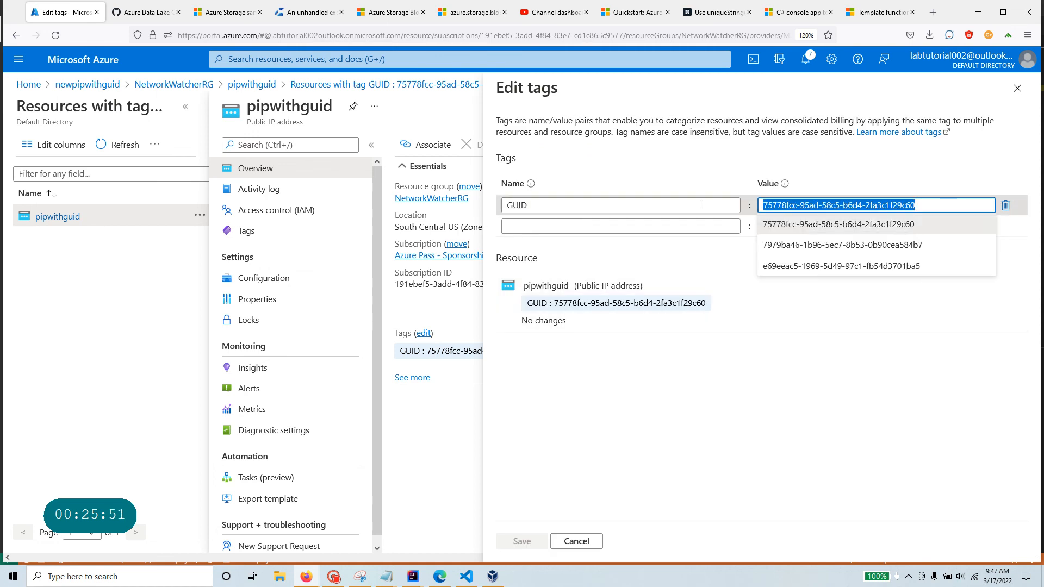
pyautogui.click(386, 576)
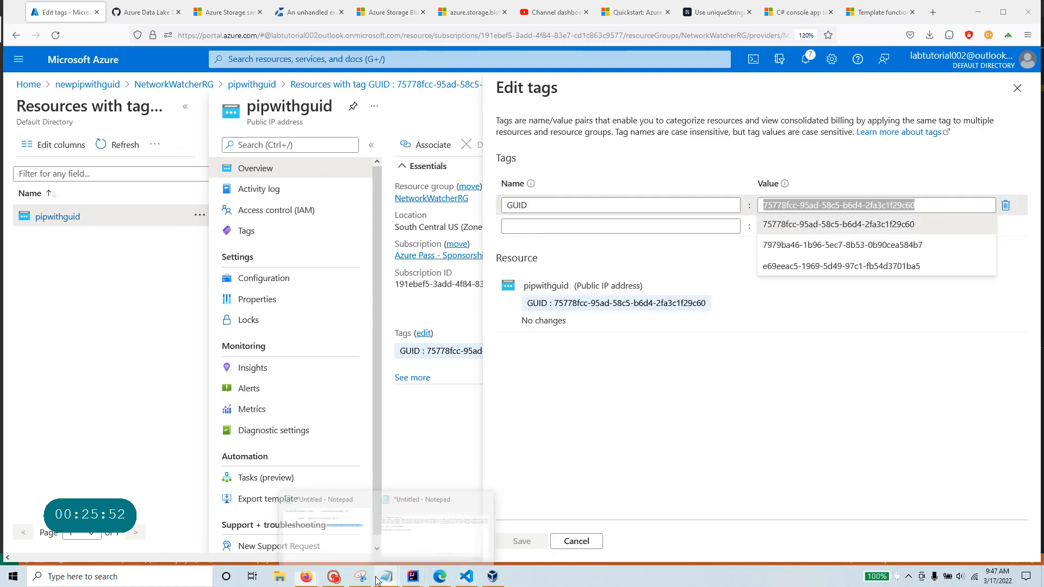
pyautogui.click(459, 515)
pyautogui.hotkey('ctrl', 'v')
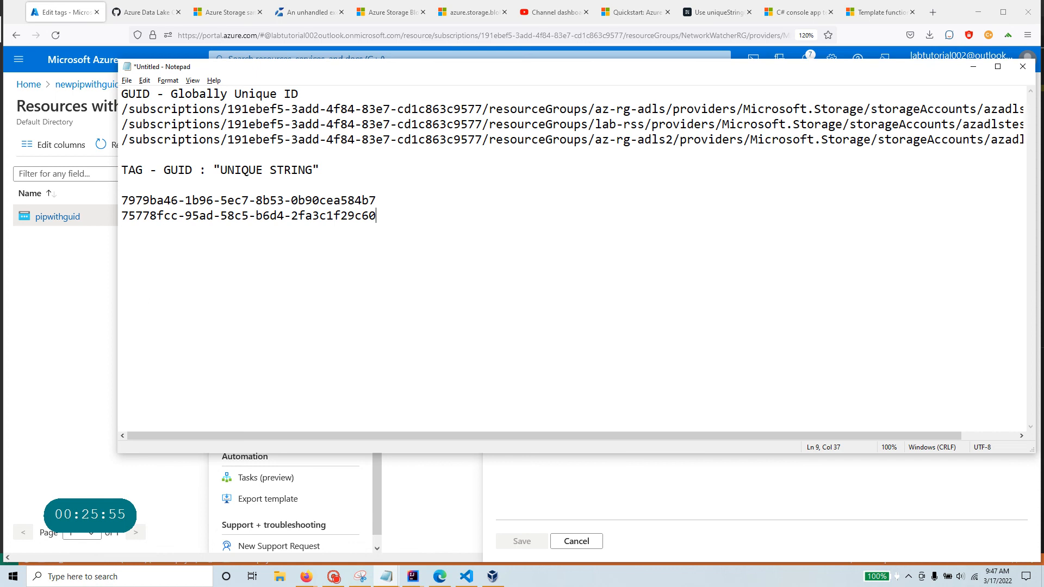
# Highlight the two GUID values in the notes to compare them with each other.
pyautogui.hotkey('shift', 'Up')
pyautogui.hotkey('shift', 'Home')
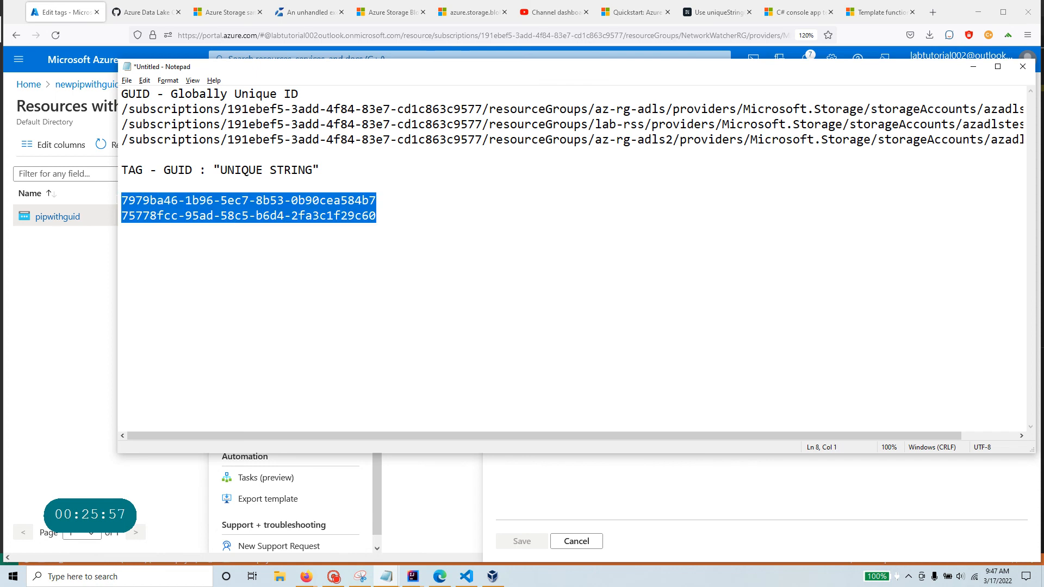
pyautogui.hotkey('shift', 'Down')
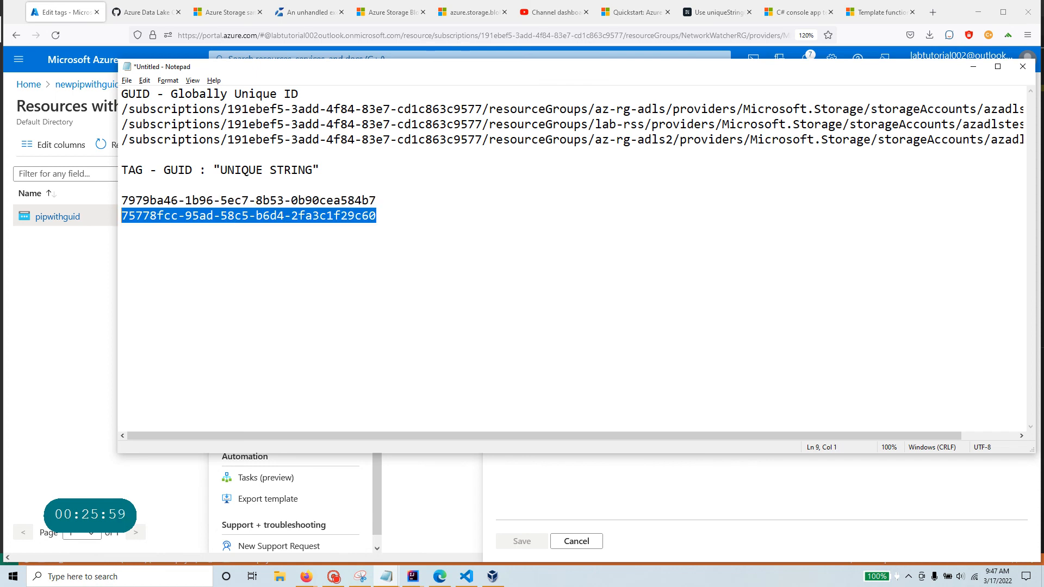
pyautogui.moveTo(376, 200); pyautogui.dragTo(121, 201)
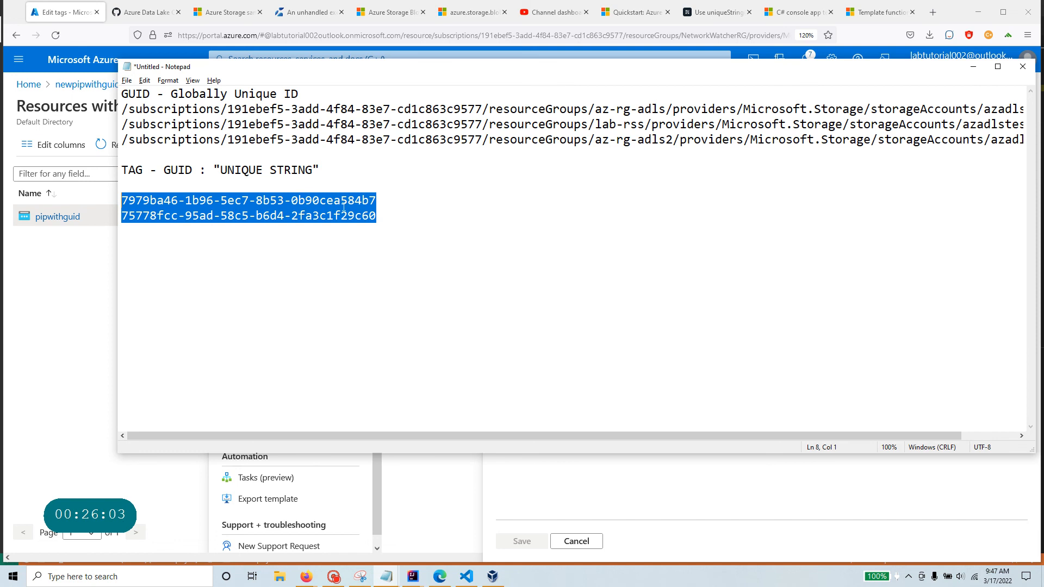
pyautogui.moveTo(376, 216); pyautogui.dragTo(121, 202)
# Switch to the Azure portal, leave the tag editor for the NetworkWatcherRG resource group, and open NetworkWatcher_northcentralus to check its tags.
pyautogui.hotkey('alt', 'Tab')
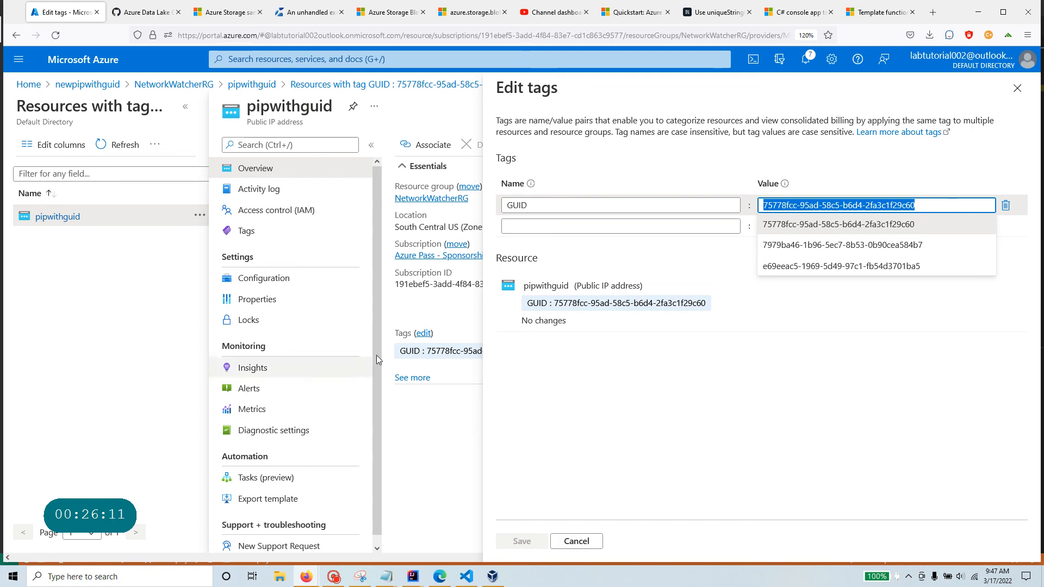
pyautogui.click(411, 310)
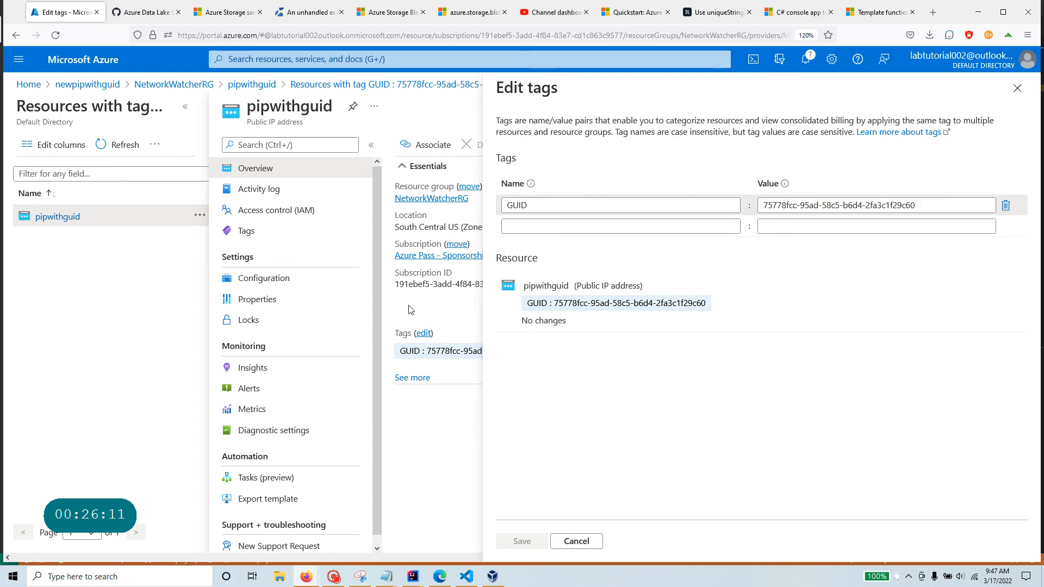
pyautogui.click(250, 85)
pyautogui.click(177, 86)
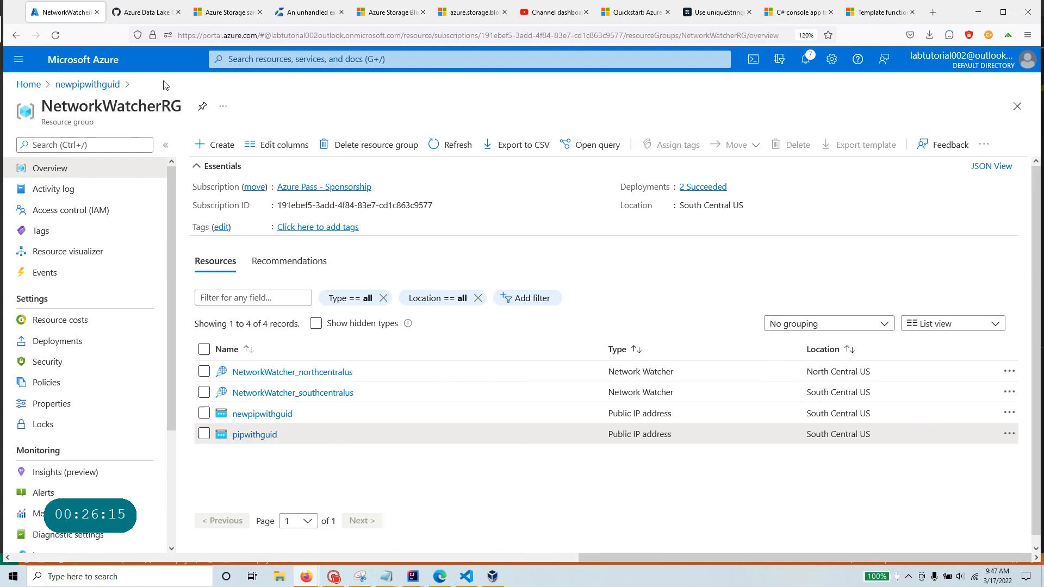
pyautogui.click(314, 374)
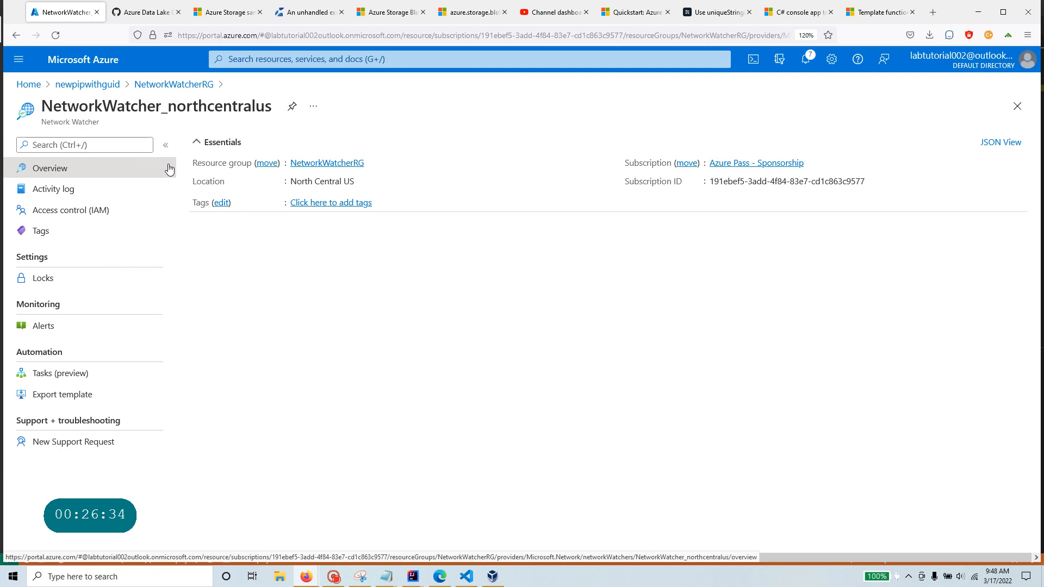
pyautogui.moveTo(500, 582)
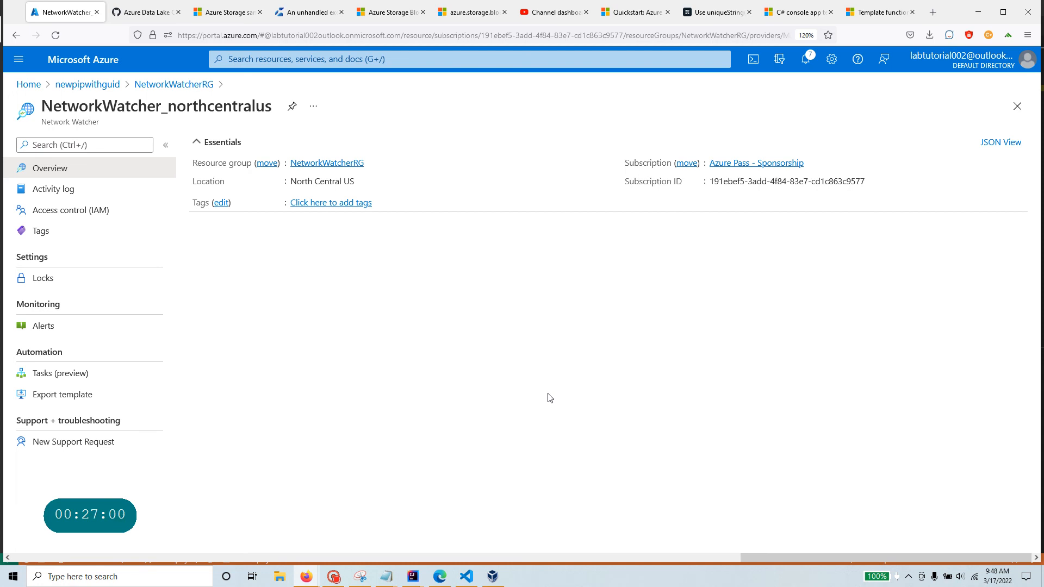
pyautogui.click(333, 576)
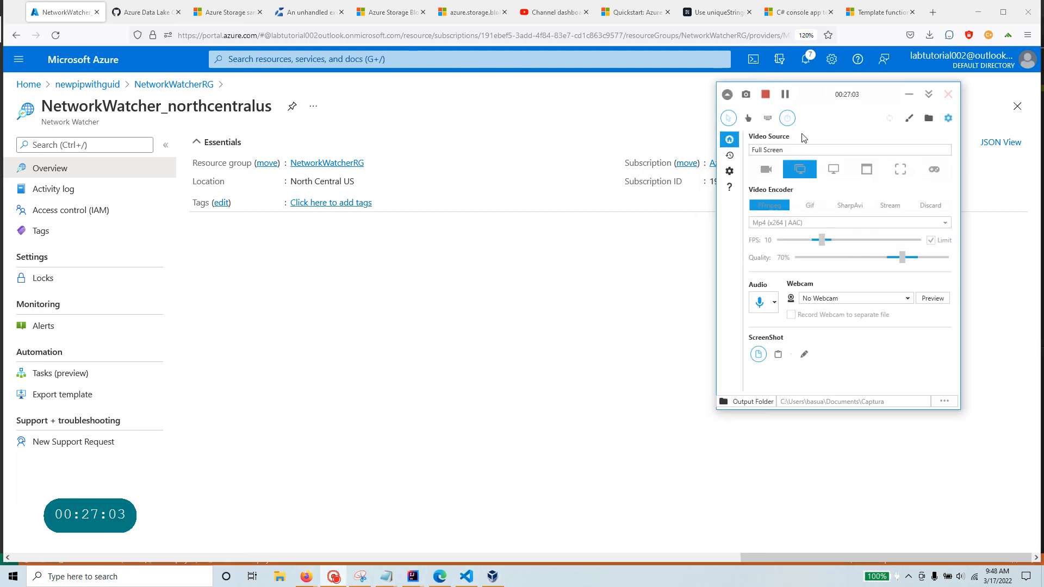
pyautogui.click(785, 94)
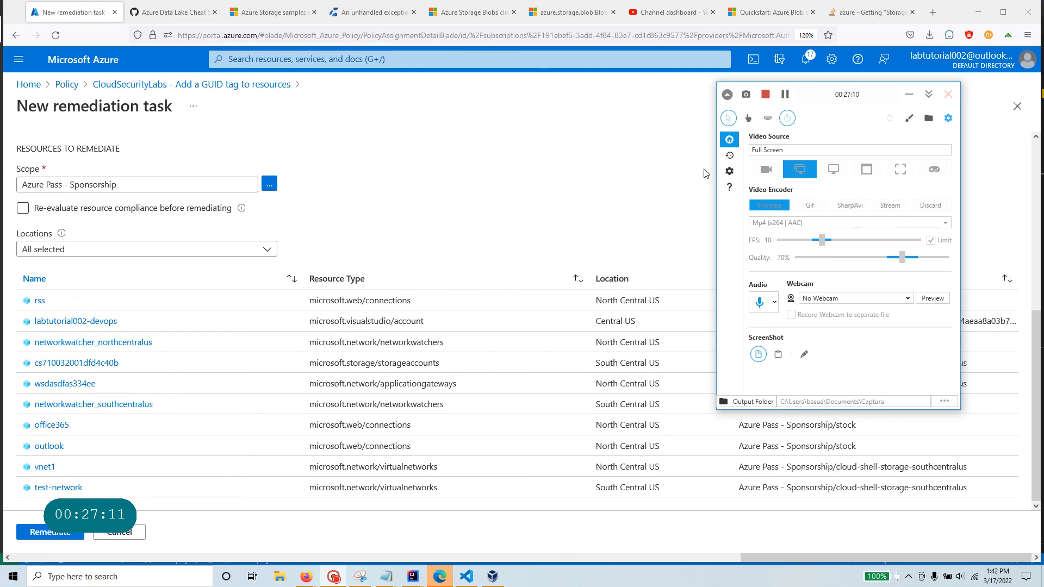
pyautogui.click(909, 94)
# Start a new remediation task from the CloudSecurityLabs - Add a GUID tag to resources assignment and review its settings, locations and resources to remediate.
pyautogui.scroll(3, 296, 190)
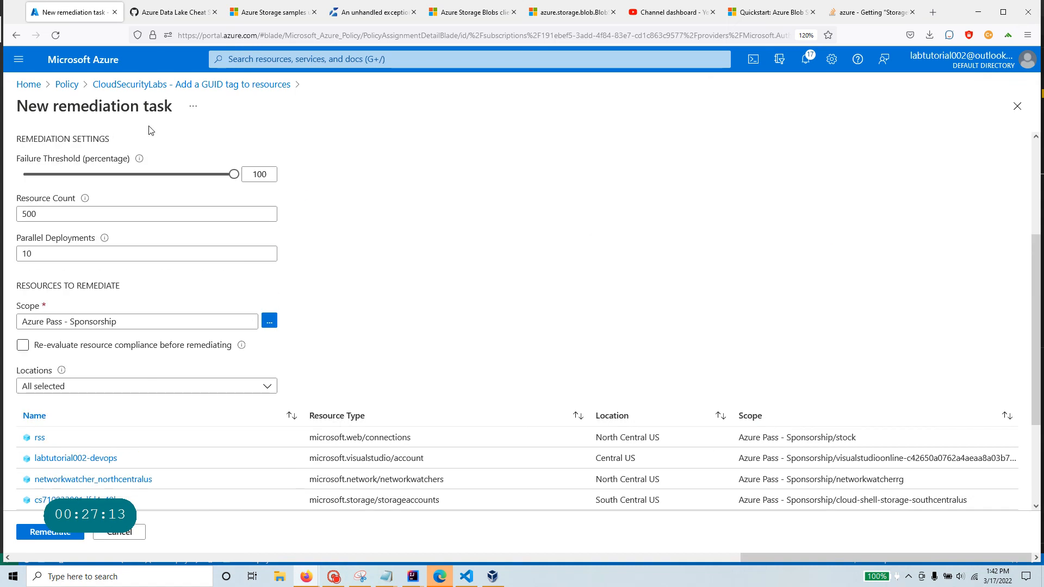
pyautogui.click(206, 84)
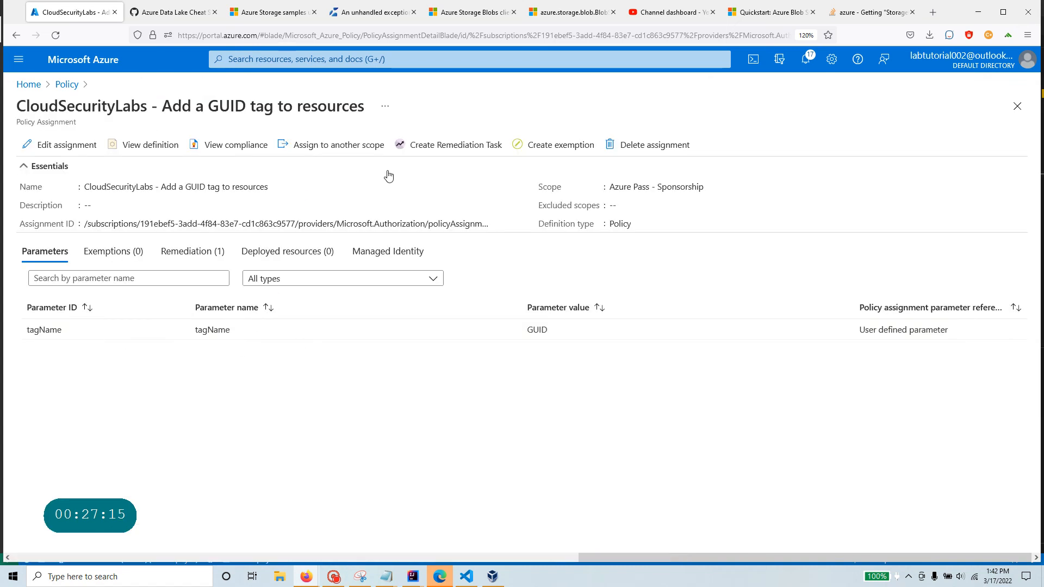
pyautogui.click(459, 147)
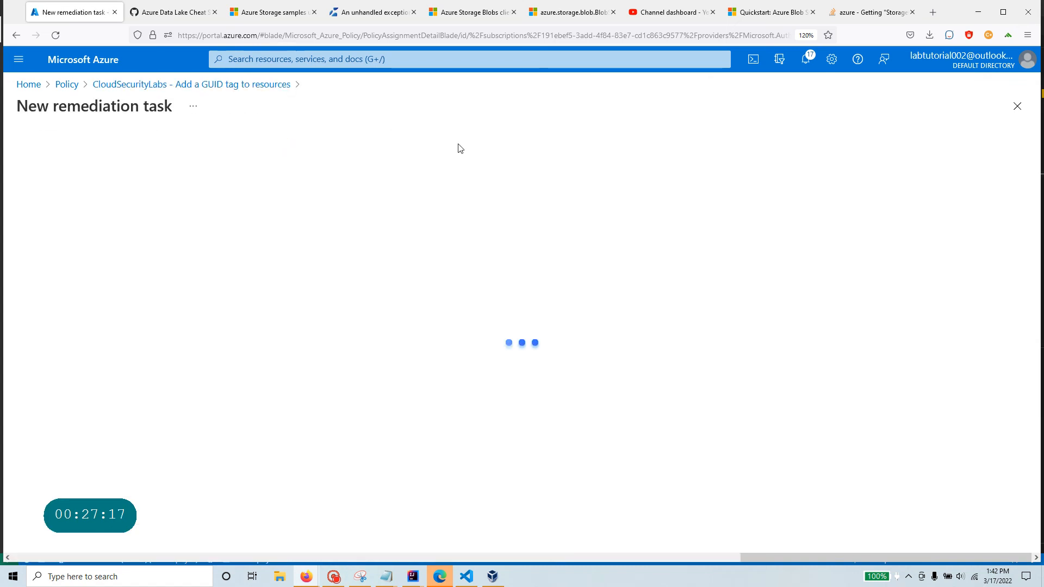
pyautogui.scroll(-5, 427, 438)
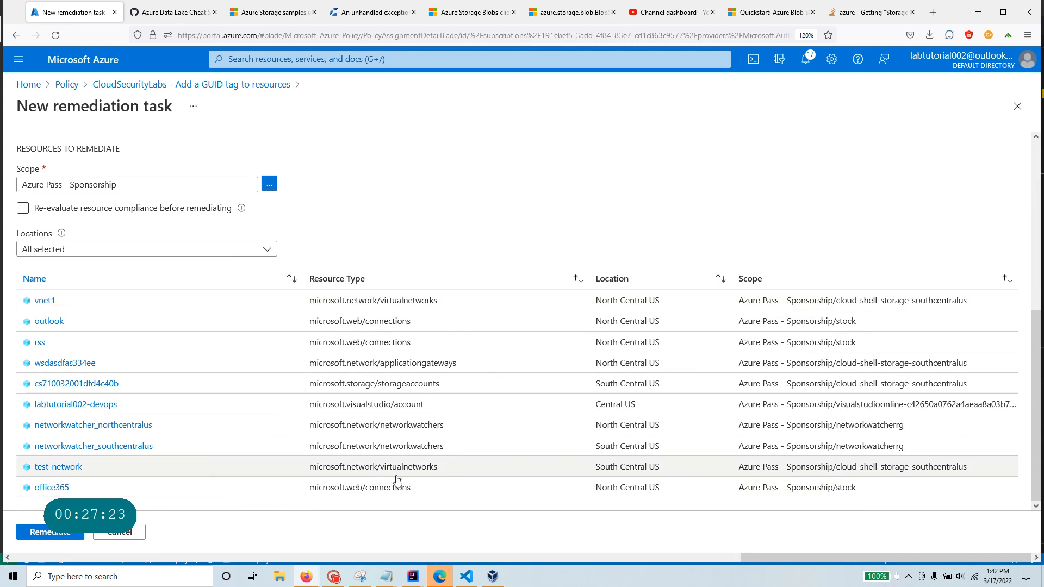
pyautogui.click(94, 251)
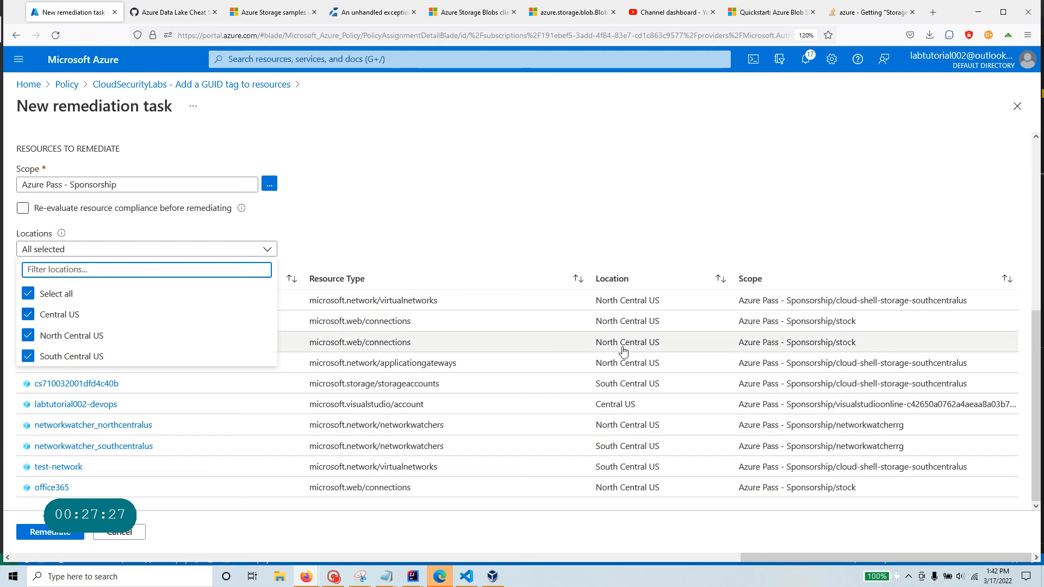
pyautogui.click(478, 234)
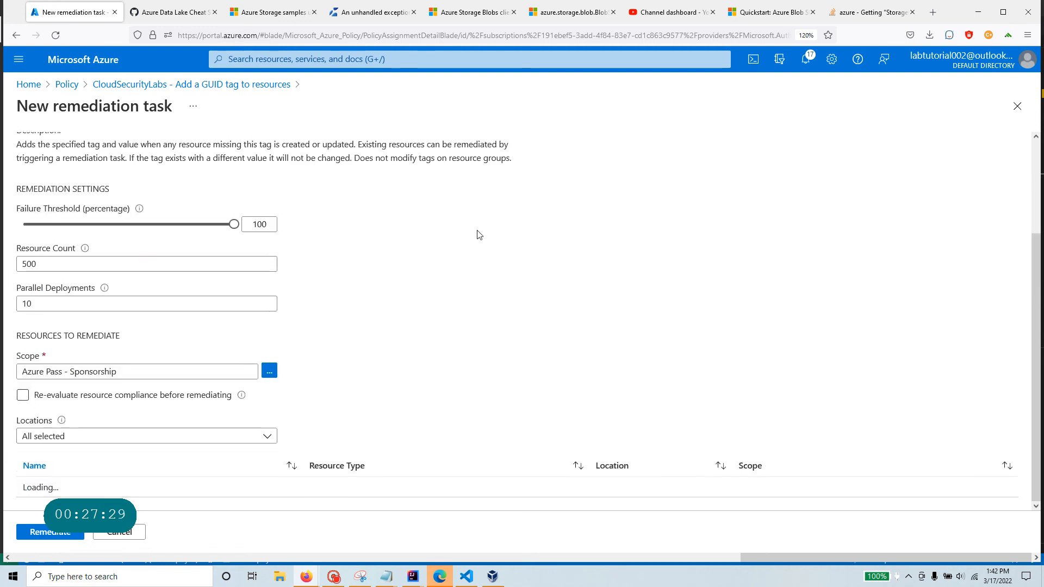
pyautogui.scroll(-3, 431, 392)
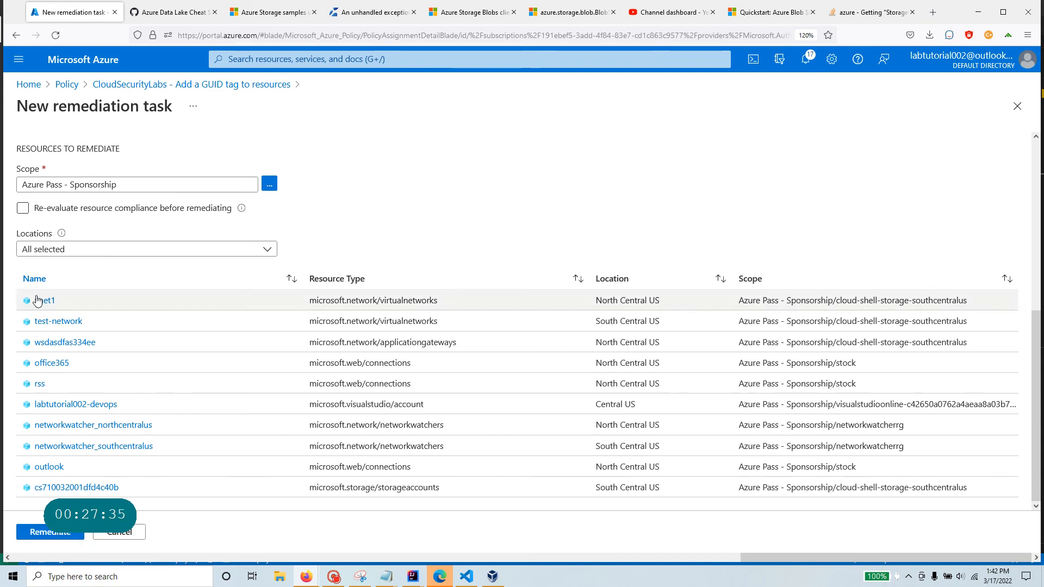
pyautogui.scroll(5, 189, 491)
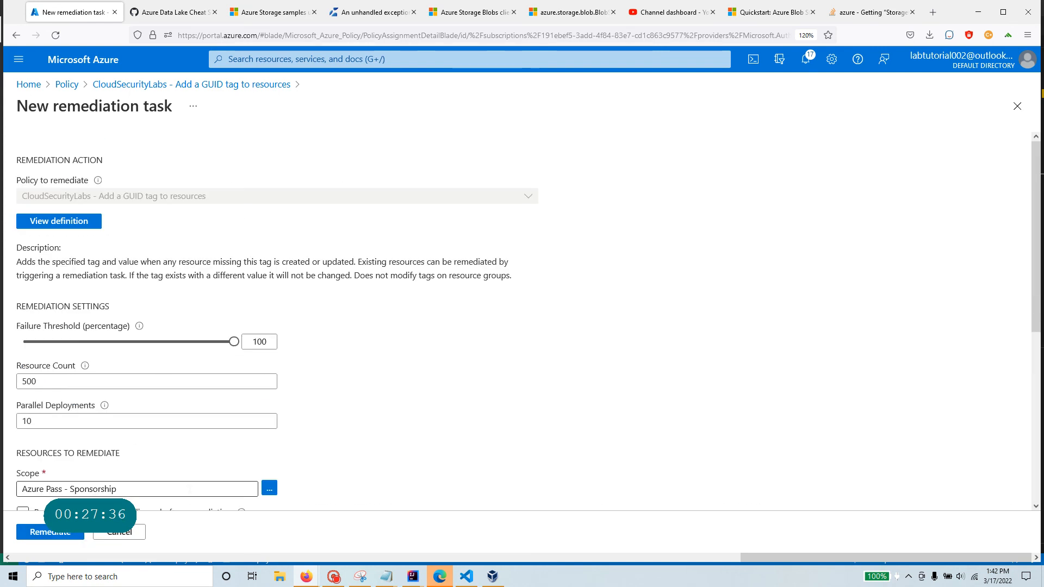
# Open the Tags service from the portal home page and look through the whole list of GUID tags.
pyautogui.click(28, 84)
pyautogui.click(356, 133)
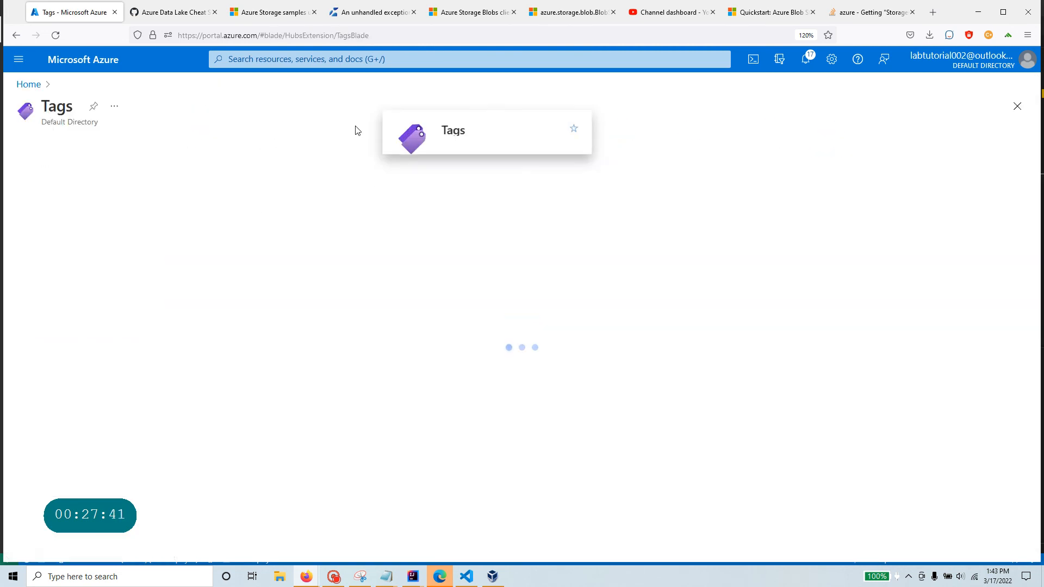
pyautogui.scroll(-2, 443, 405)
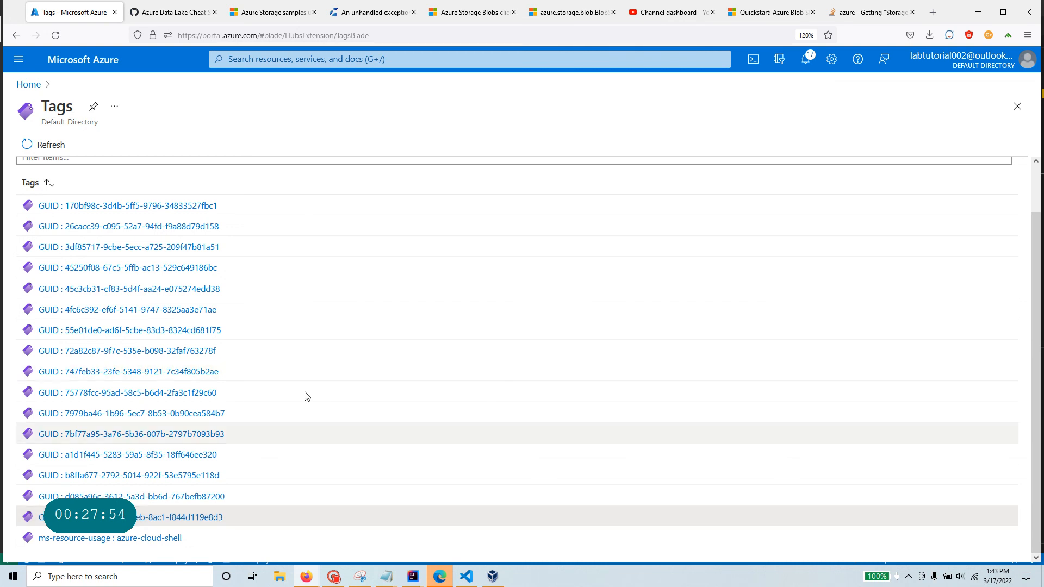
pyautogui.scroll(1, 135, 305)
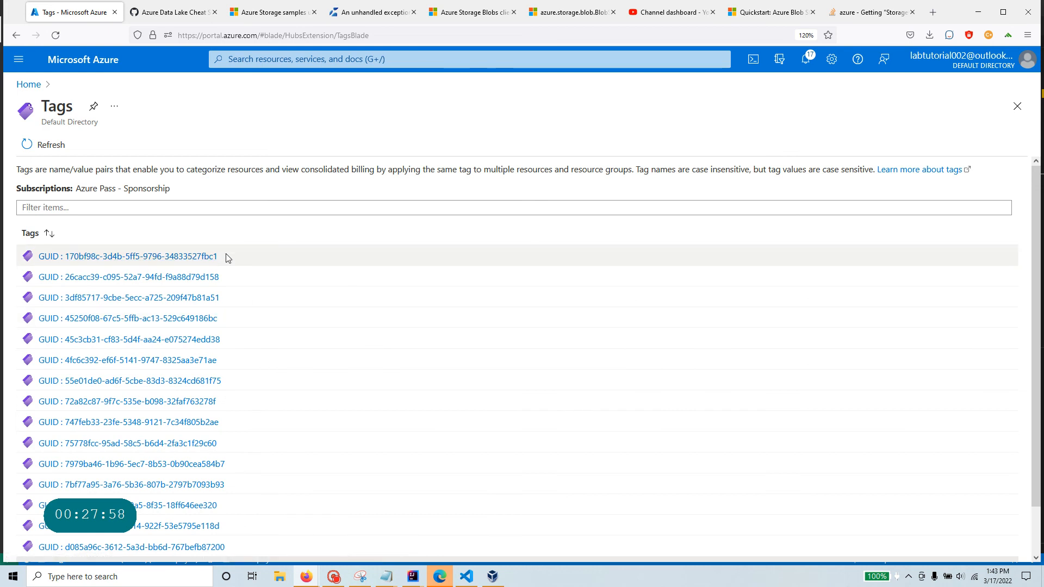
pyautogui.scroll(-1, 260, 502)
pyautogui.scroll(-1, 259, 501)
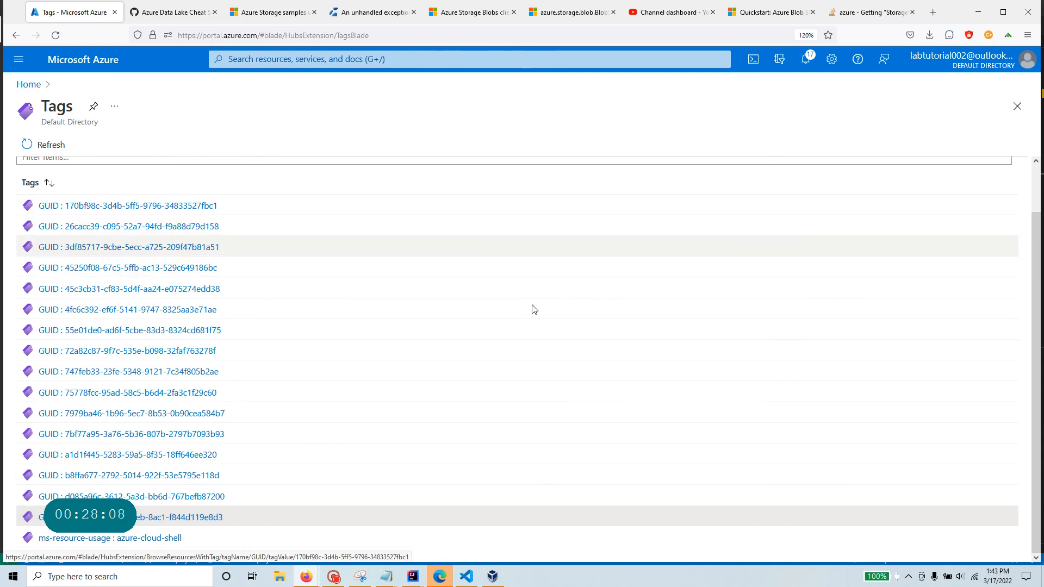
# Check which resource carries each of the GUID tags starting 3df85717, 4fc6c392, 7979ba46 and a1d1f445.
pyautogui.click(145, 246)
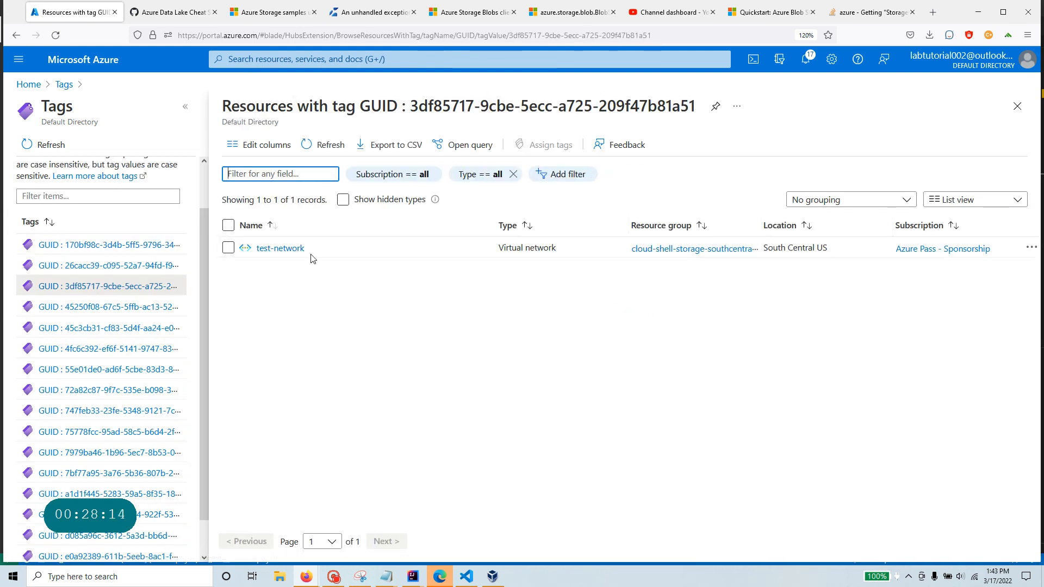
pyautogui.moveTo(360, 106); pyautogui.dragTo(697, 107)
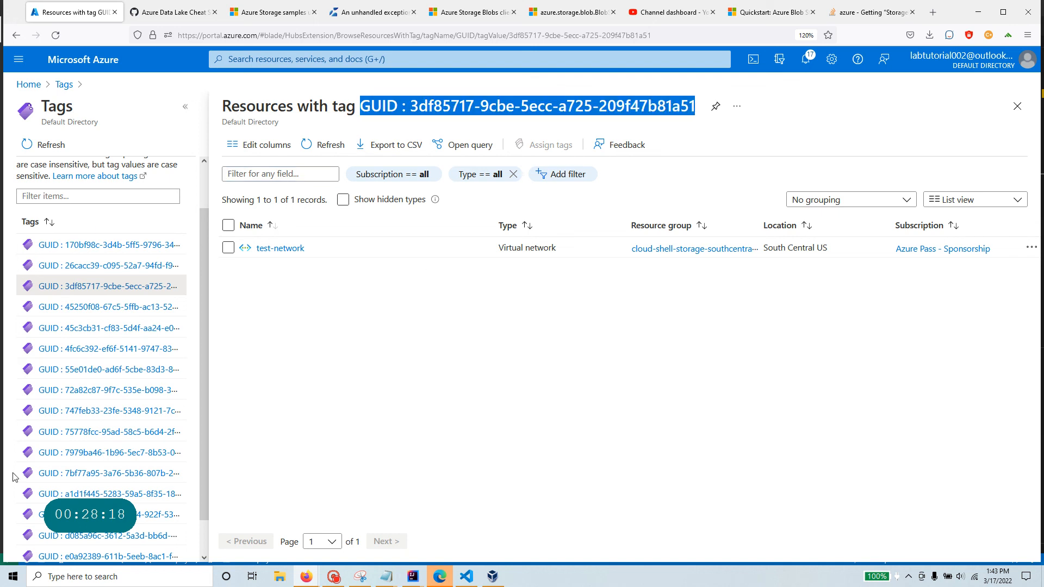
pyautogui.click(135, 351)
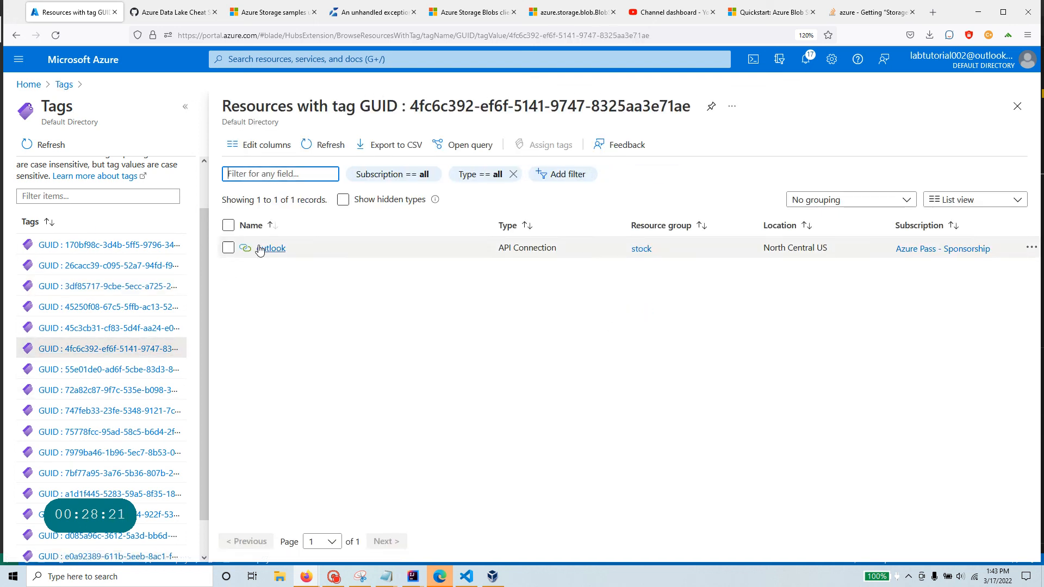
pyautogui.click(125, 457)
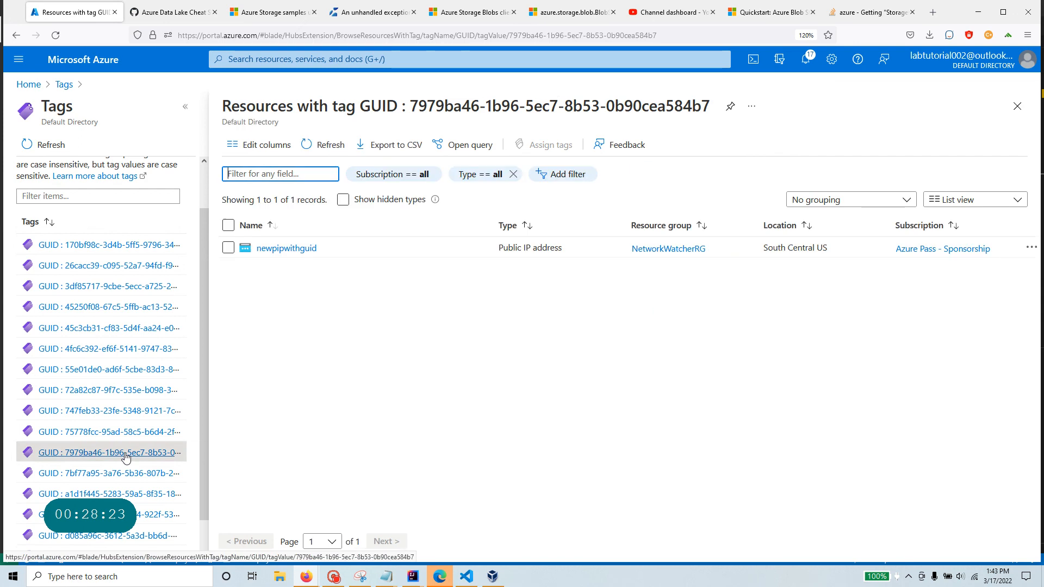
pyautogui.click(151, 495)
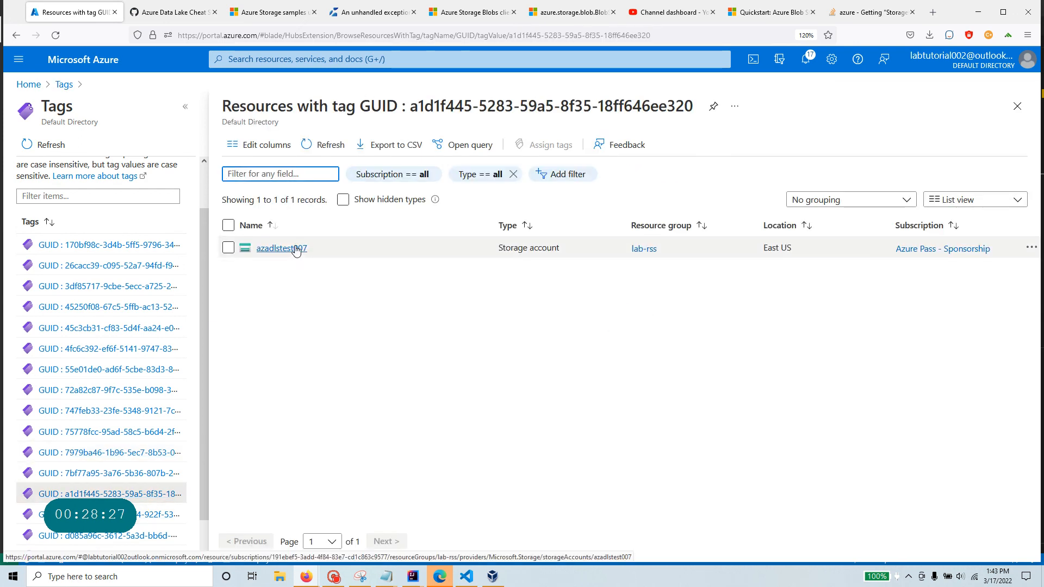
# List the resources with the GUID tag starting d085a96c, then open the laapp logic app and its tags page.
pyautogui.click(133, 535)
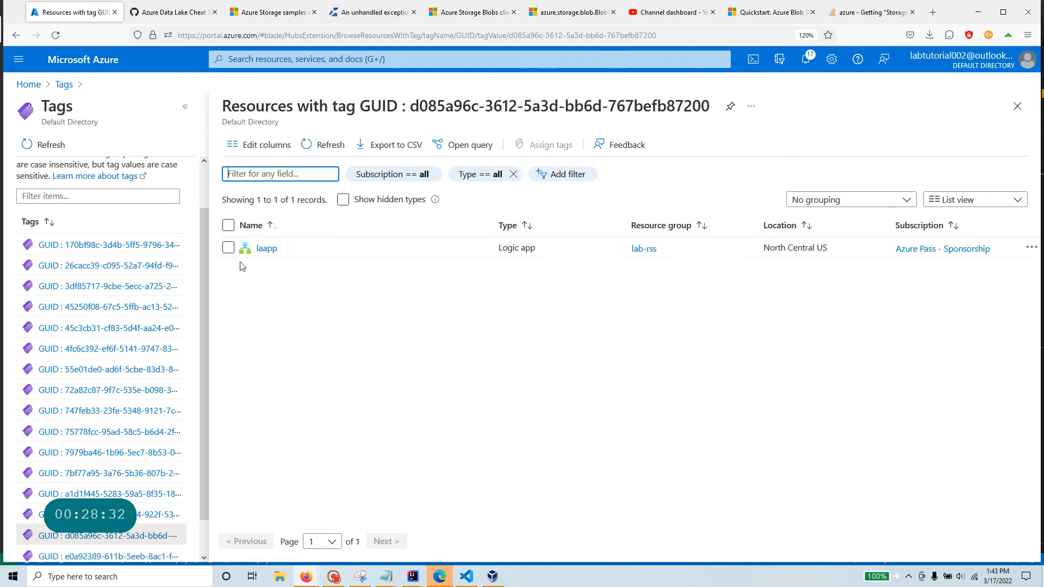
pyautogui.click(267, 249)
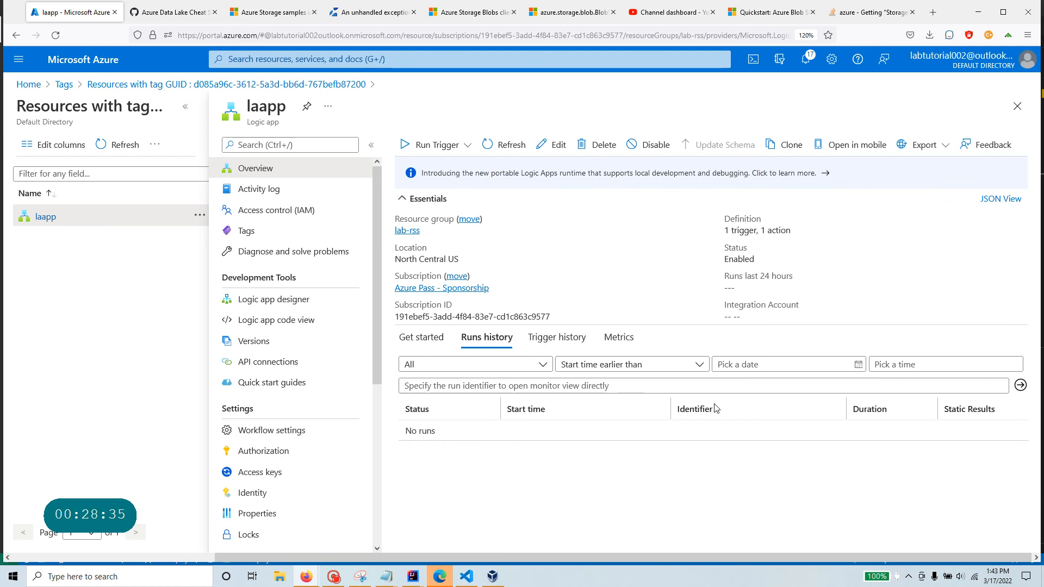
pyautogui.click(279, 235)
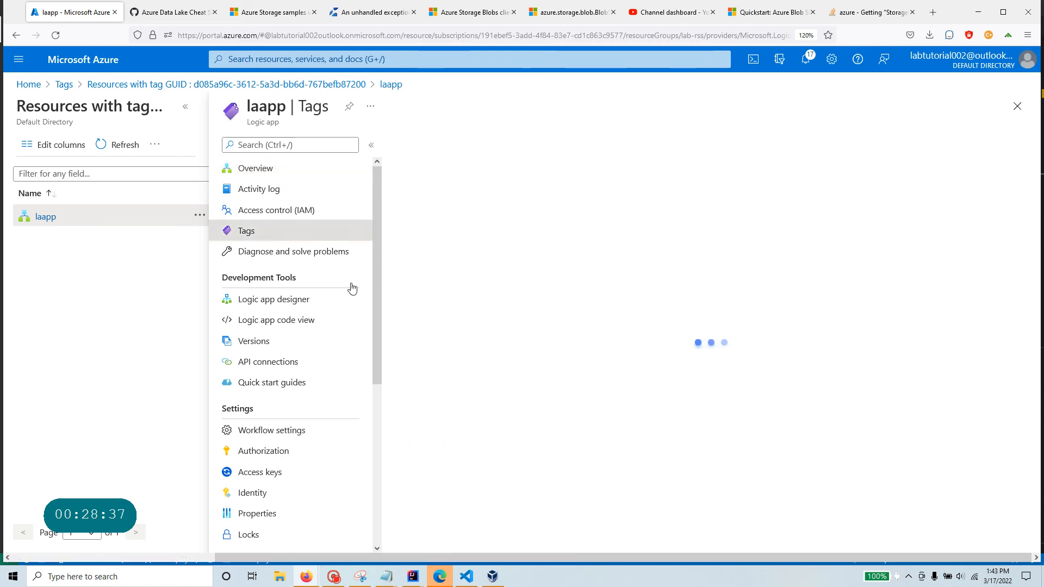